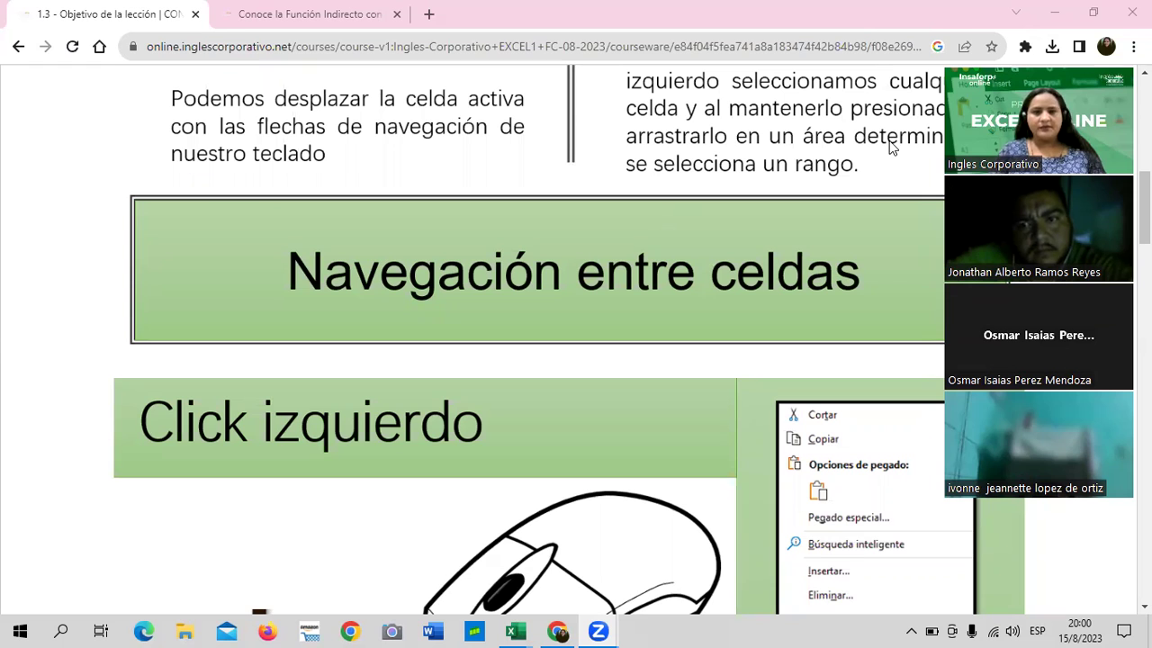
Scroll the lesson page down to the 'Al dar click izquierdo' slide about the cell menu
scroll(570, 188, "up", 2)
scroll(645, 201, "down", 3)
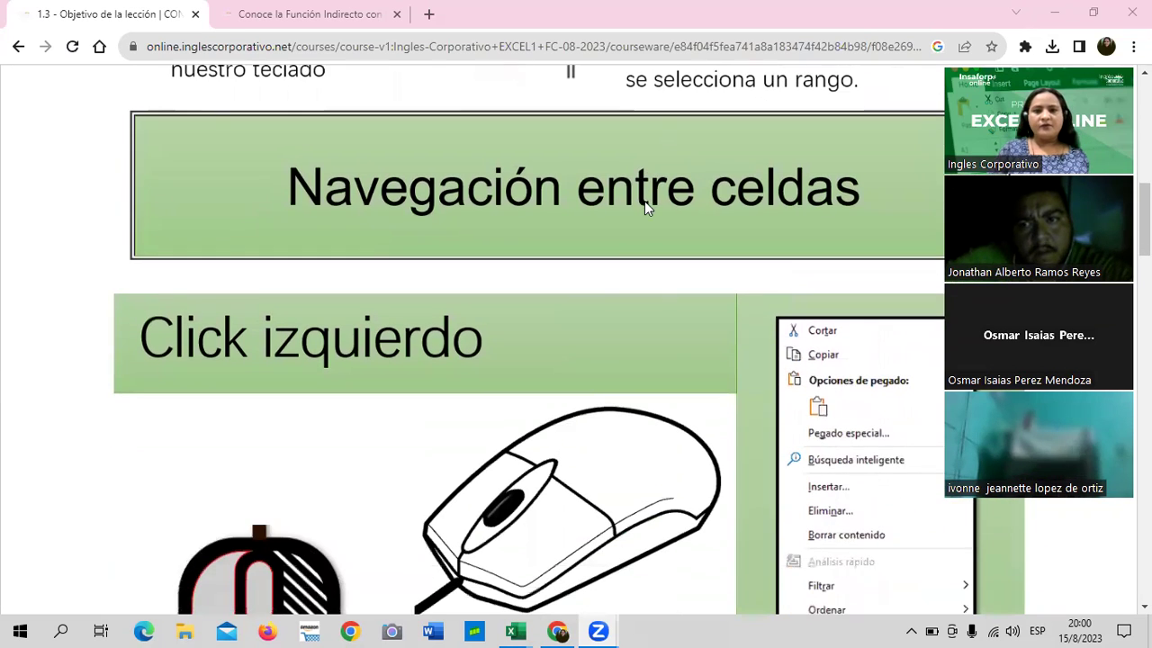
scroll(540, 180, "down", 1)
scroll(496, 549, "down", 3)
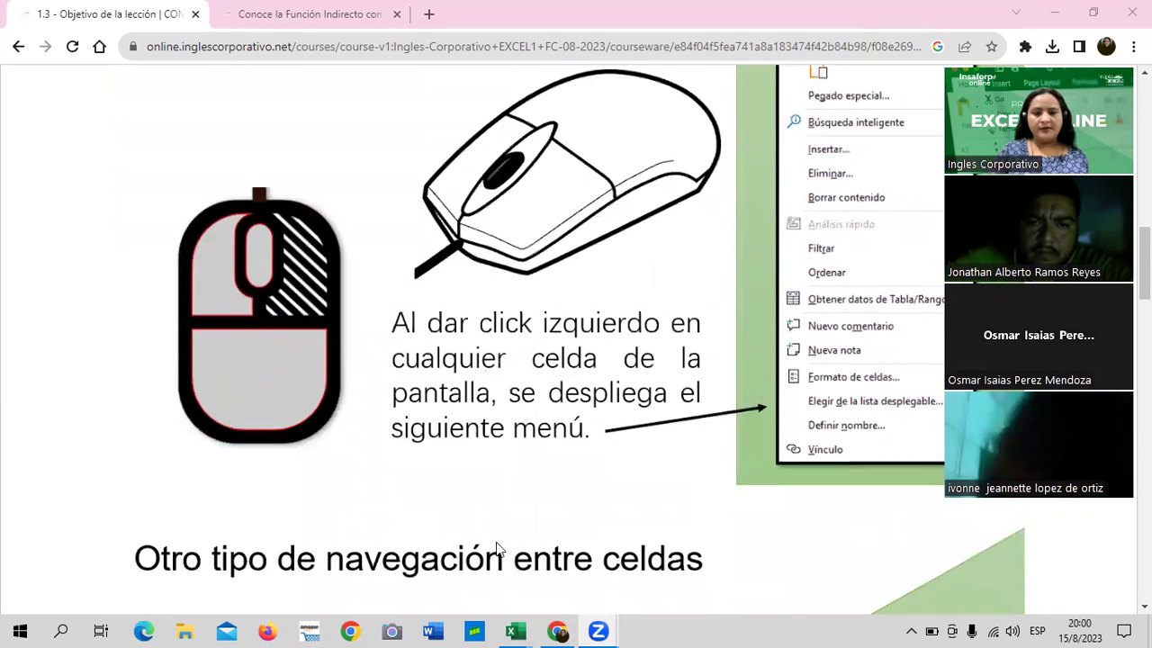
Bring the '1.2 Navegación en Excel (5)' workbook to the front after briefly revisiting Chrome
mouse_move(517, 631)
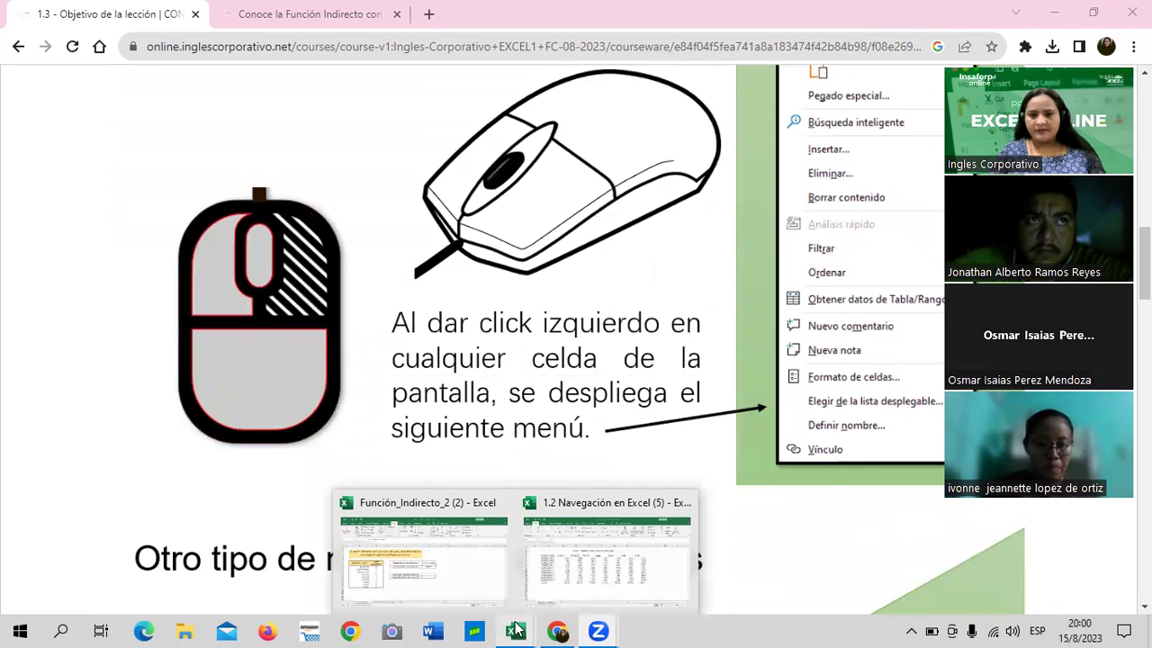
left_click(607, 553)
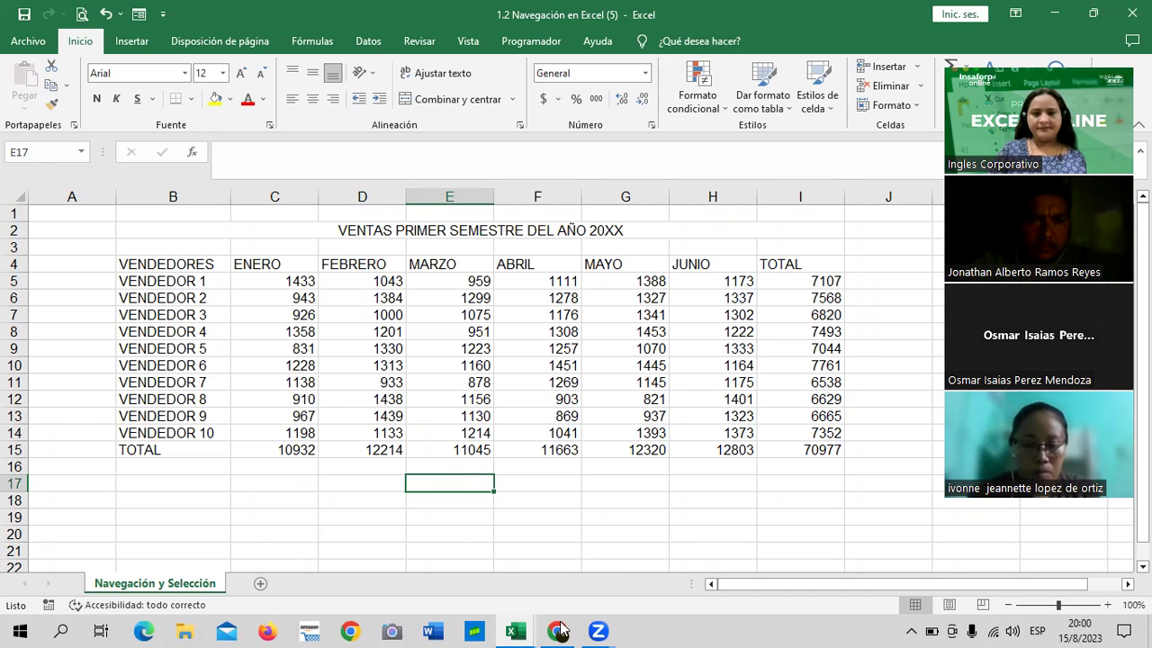
mouse_move(559, 631)
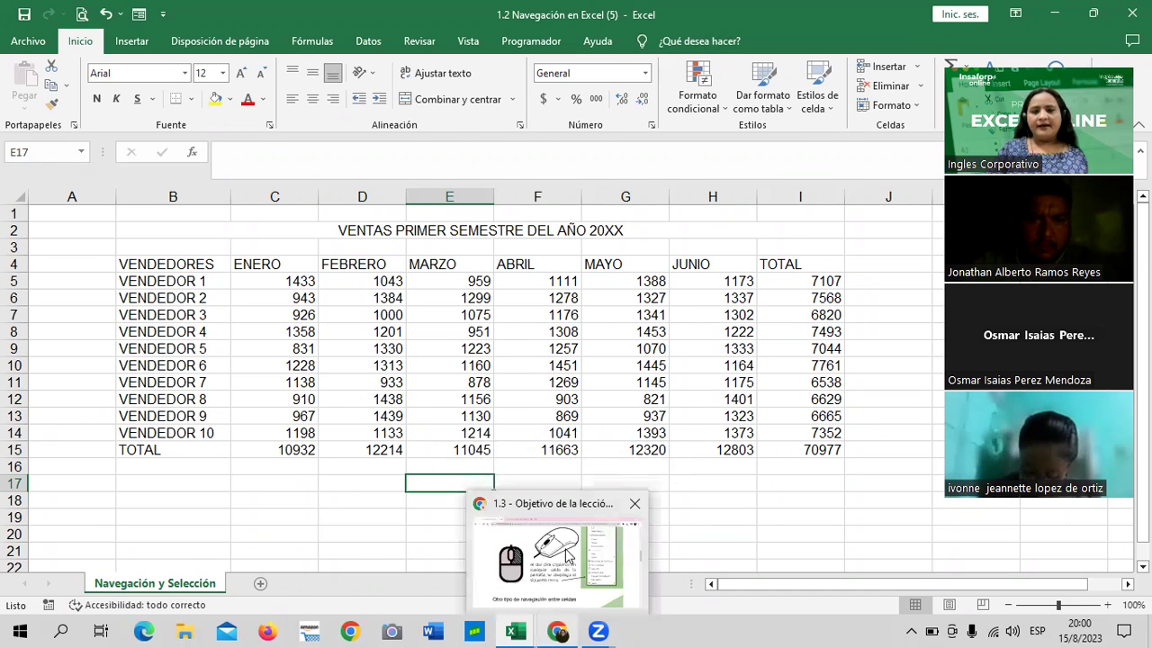
left_click(567, 554)
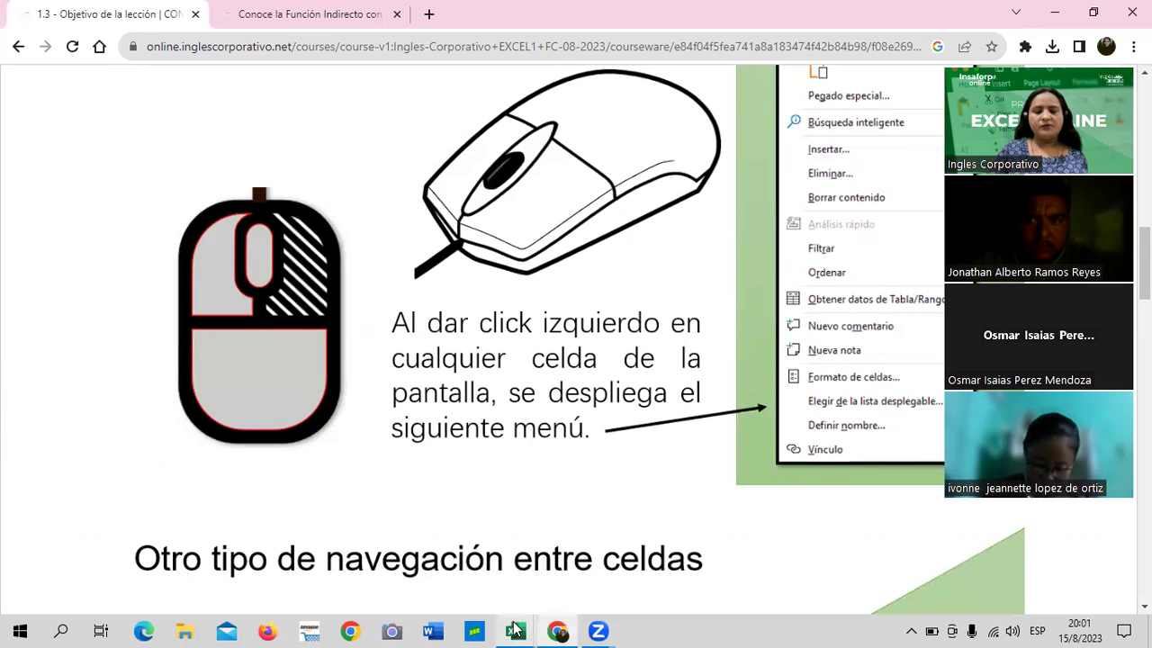
mouse_move(516, 630)
left_click(616, 571)
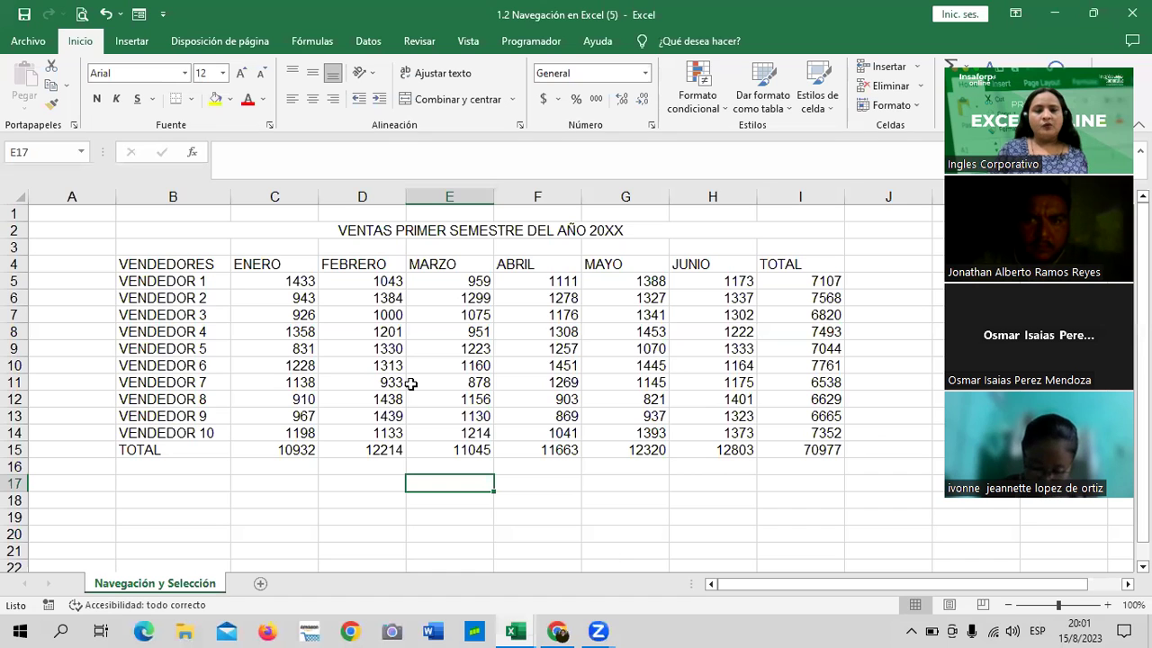
left_click(213, 287)
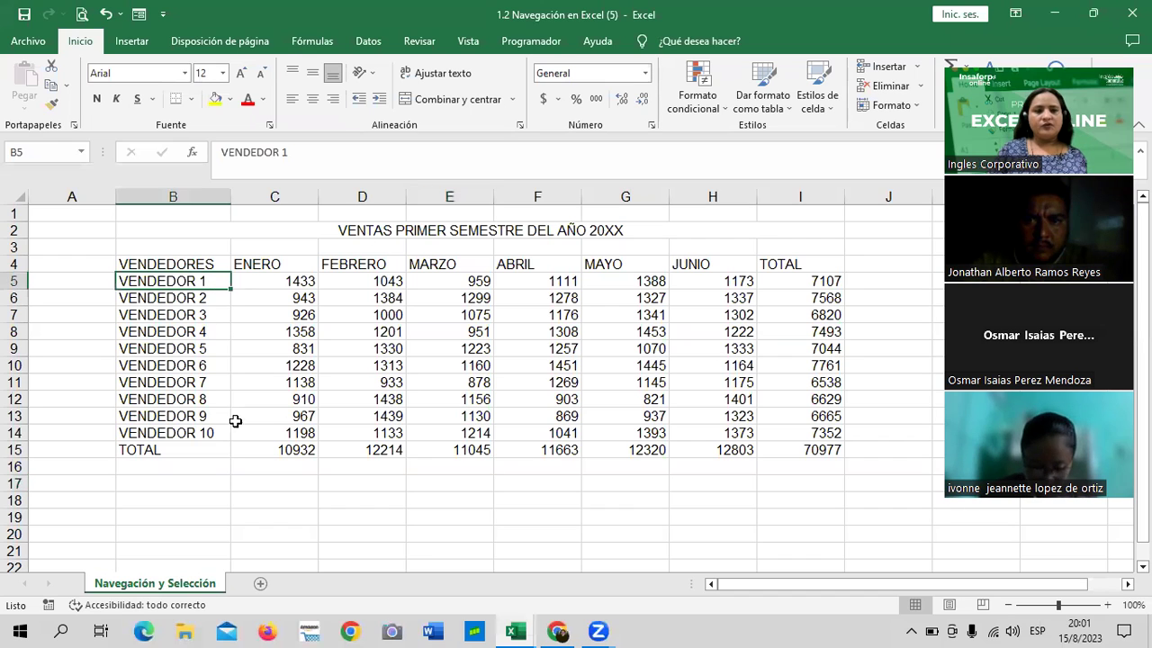
left_click(315, 414)
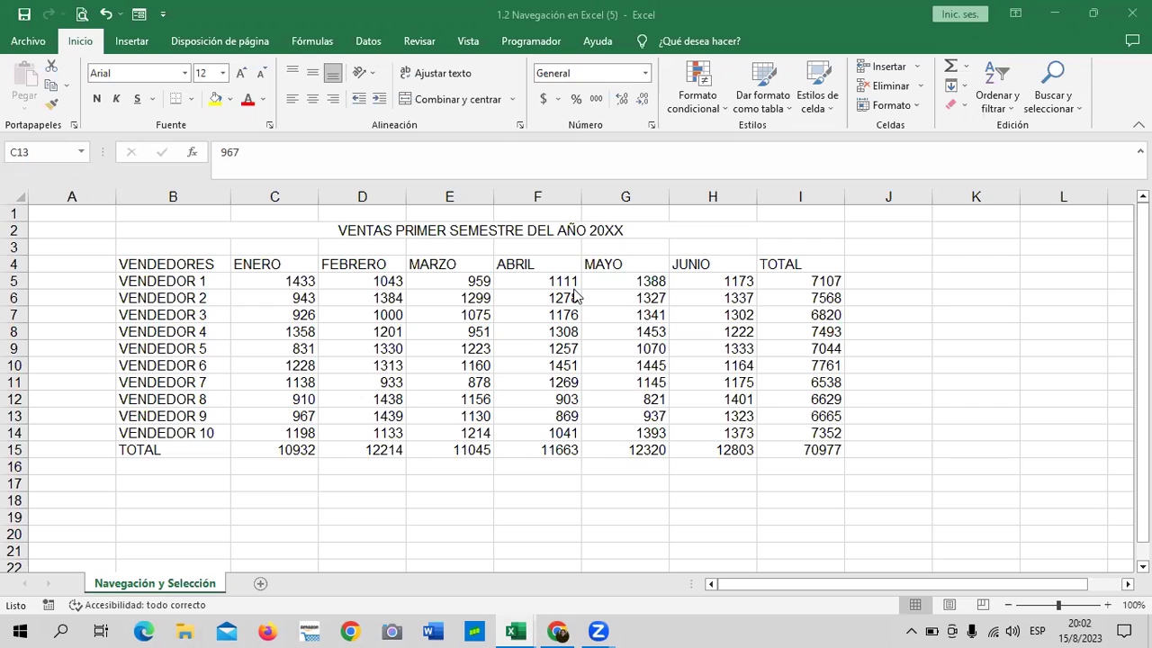
mouse_move(560, 631)
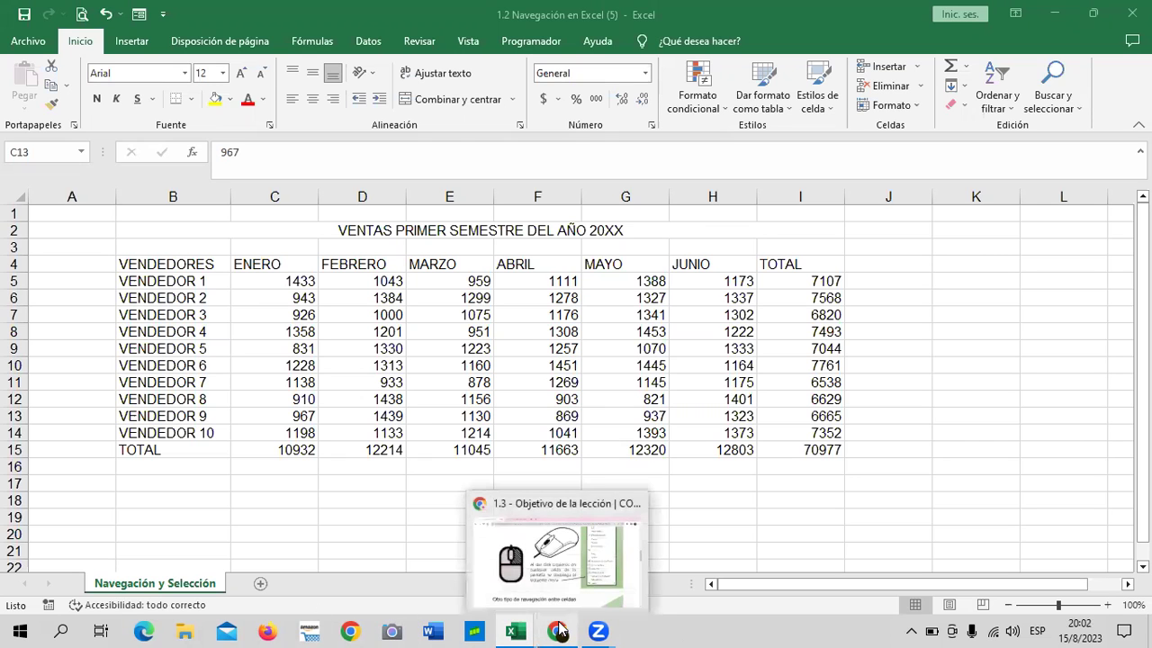
Switch to the '1.3 - Objetivo de la lección' page and scroll to its bottom and back to the top
left_click(549, 589)
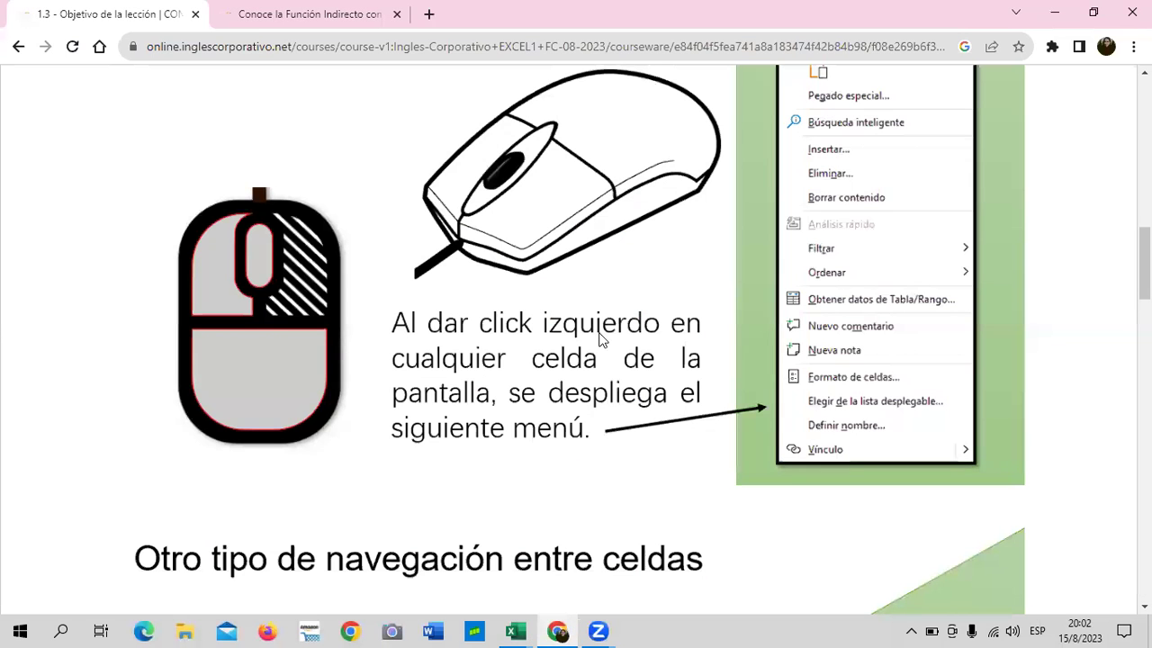
scroll(602, 340, "down", 4)
scroll(606, 341, "down", 4)
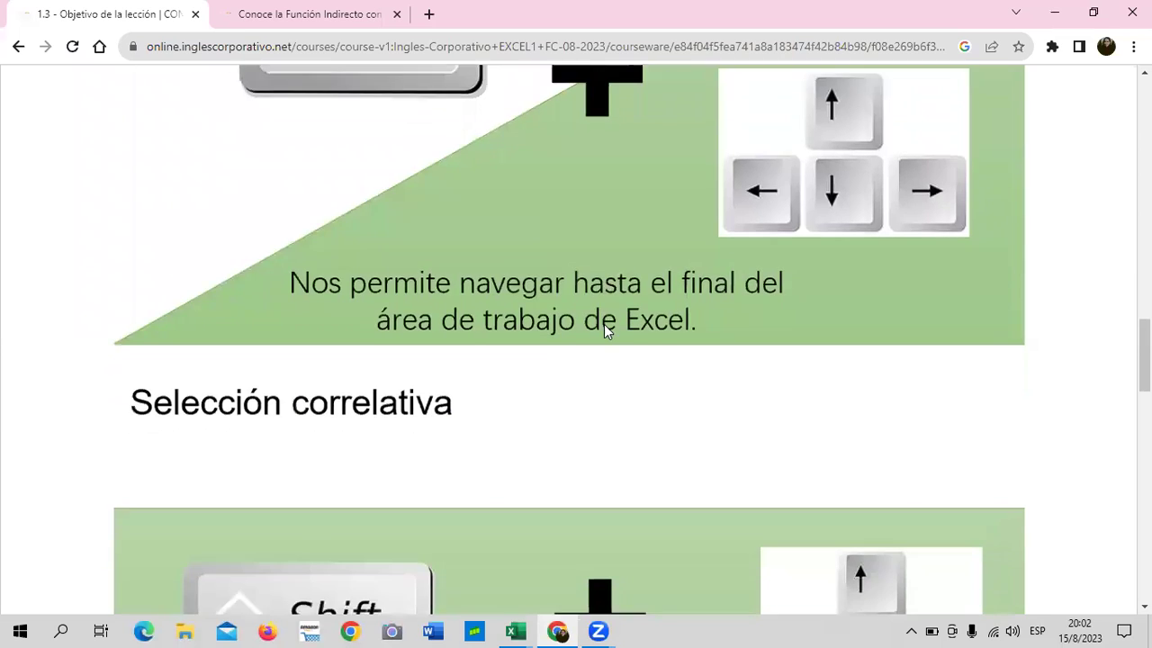
scroll(604, 331, "down", 3)
scroll(605, 331, "down", 3)
scroll(604, 331, "down", 3)
scroll(603, 332, "down", 2)
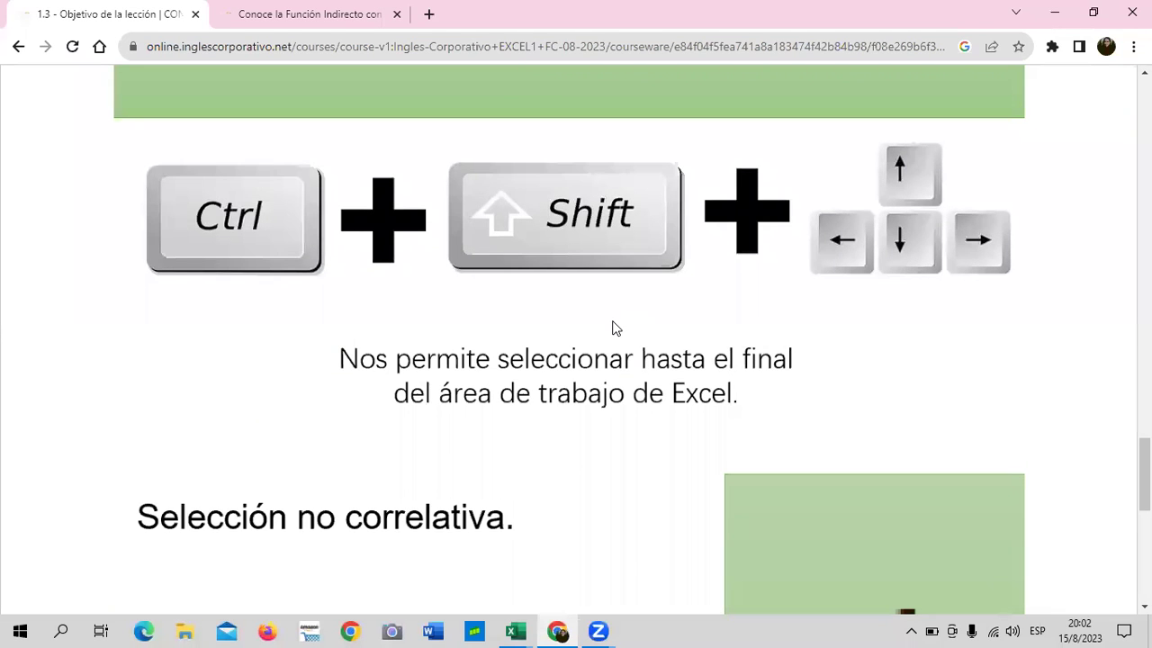
scroll(684, 346, "down", 2)
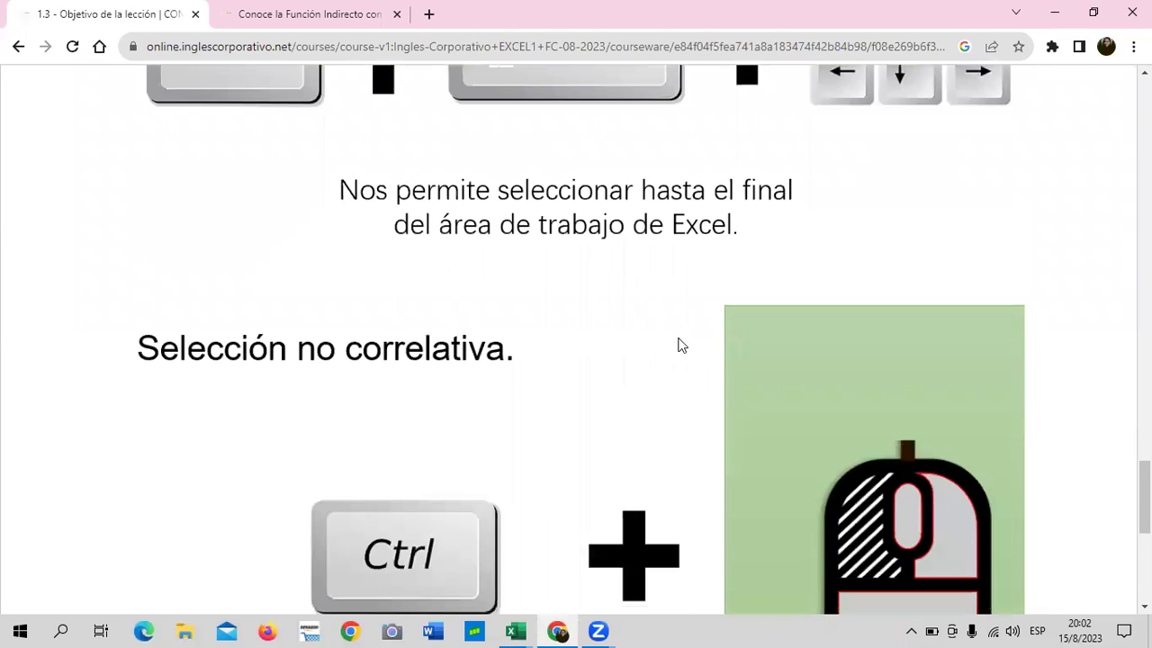
scroll(679, 344, "down", 3)
scroll(681, 355, "down", 3)
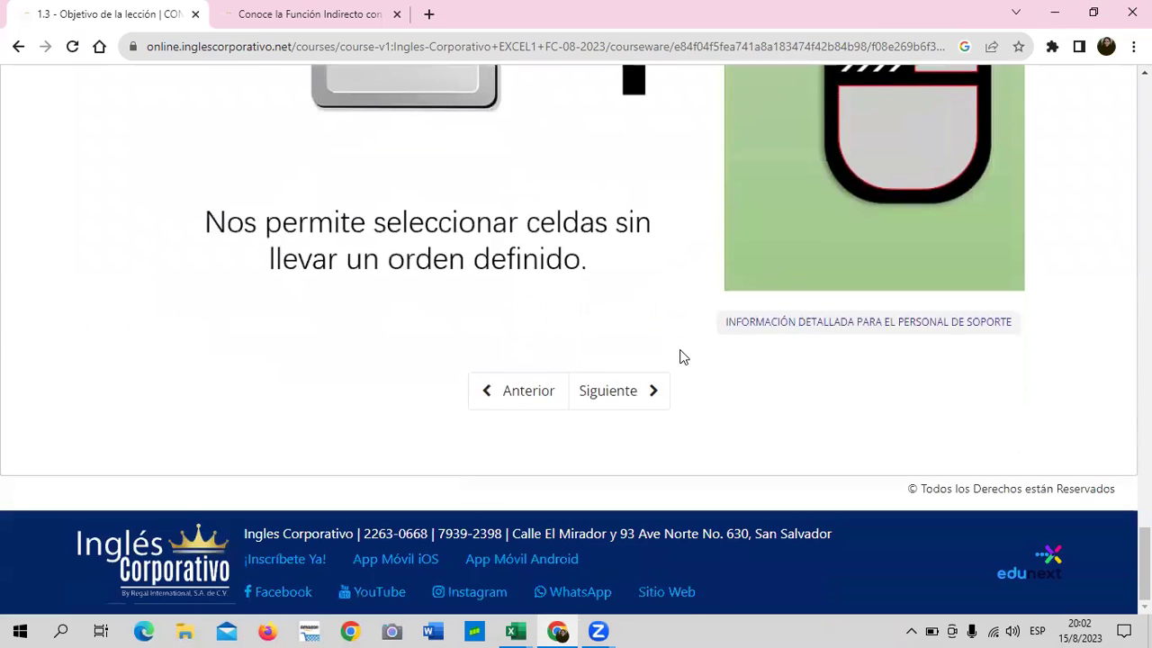
scroll(666, 358, "up", 2)
scroll(668, 360, "up", 1)
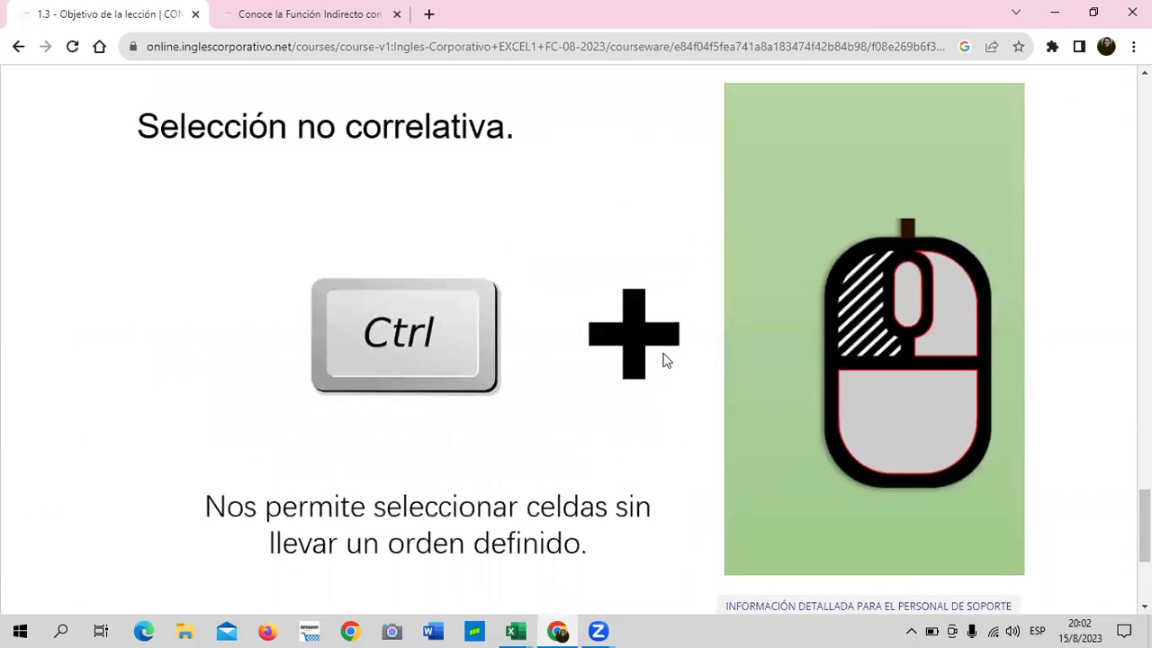
scroll(666, 360, "up", 3)
scroll(664, 362, "up", 1)
scroll(662, 363, "up", 2)
scroll(661, 364, "up", 2)
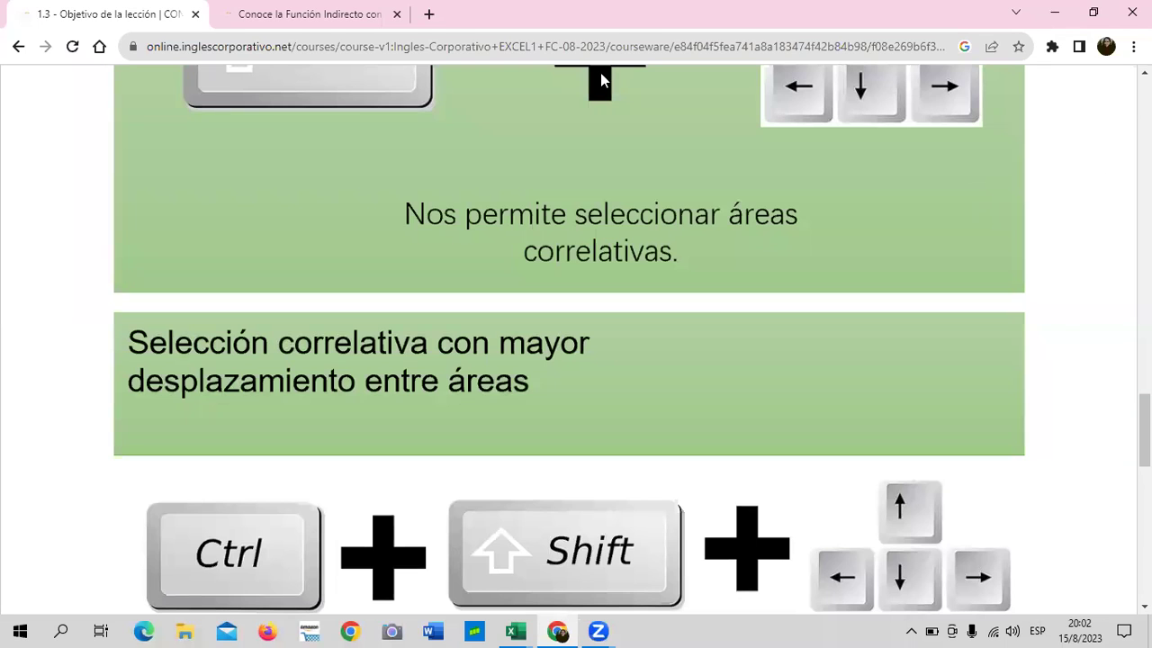
scroll(610, 224, "up", 1)
scroll(613, 231, "up", 2)
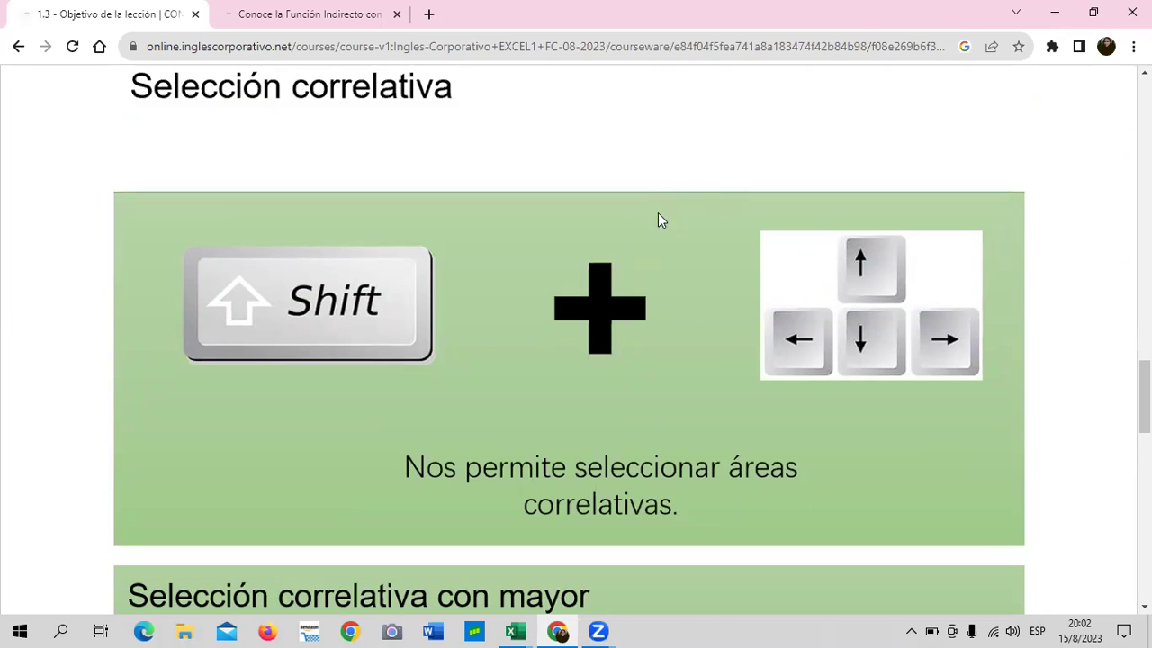
scroll(684, 220, "up", 3)
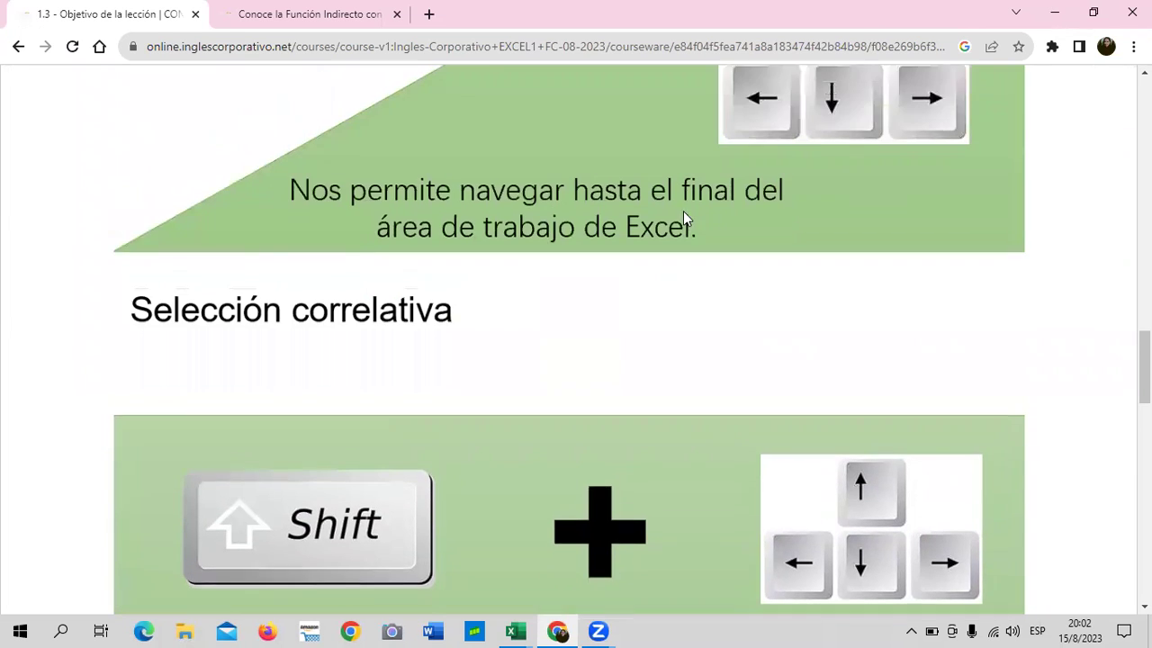
scroll(685, 209, "up", 3)
scroll(686, 208, "up", 2)
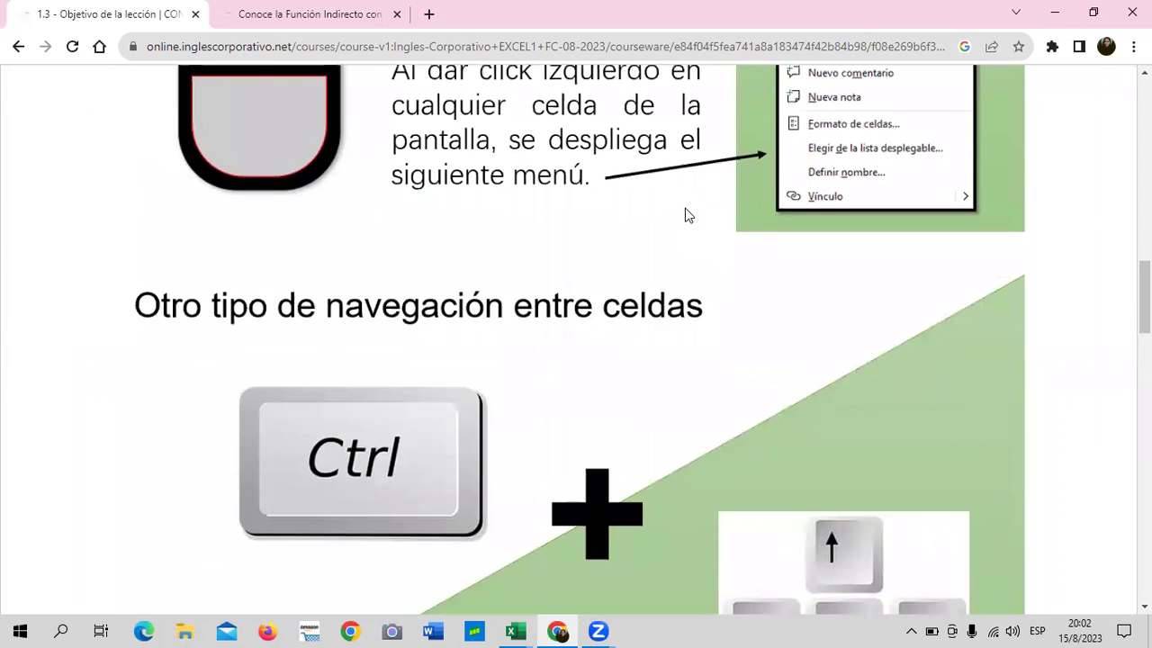
scroll(685, 208, "up", 2)
scroll(685, 211, "up", 2)
scroll(682, 199, "up", 3)
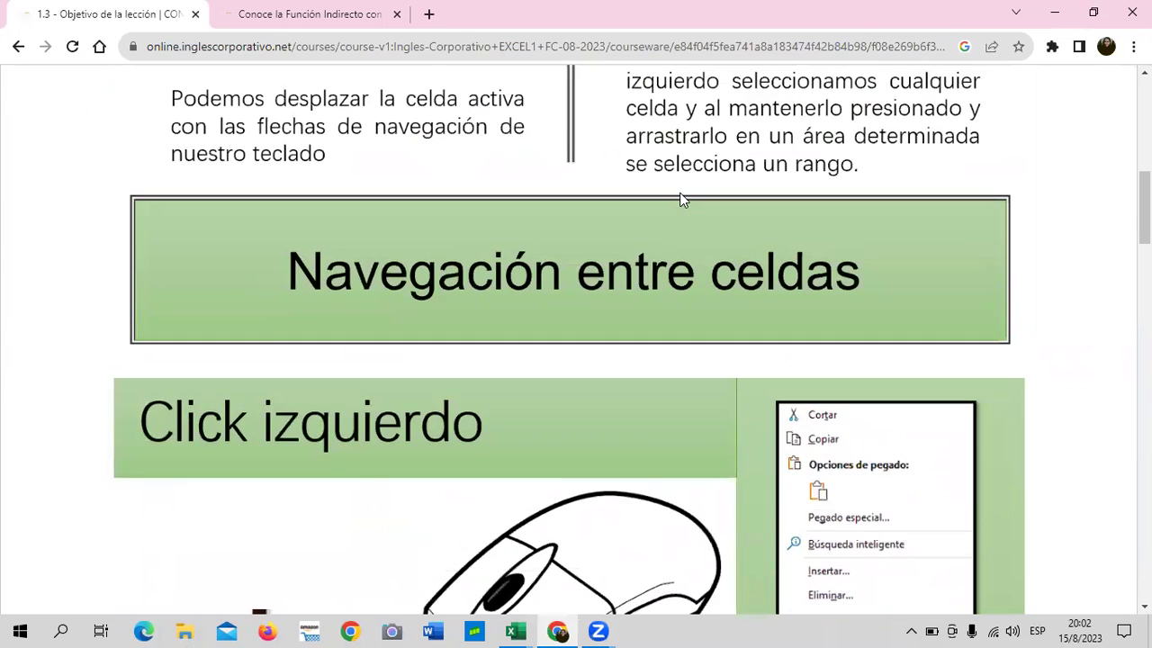
scroll(681, 199, "up", 2)
scroll(682, 199, "up", 3)
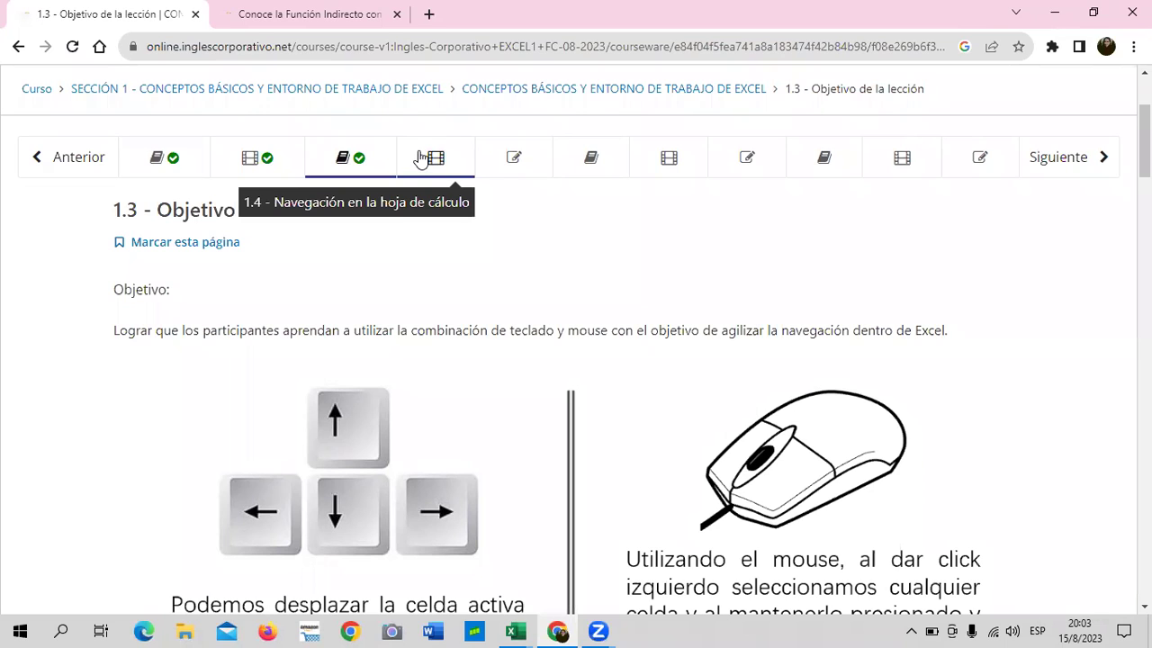
left_click(375, 158)
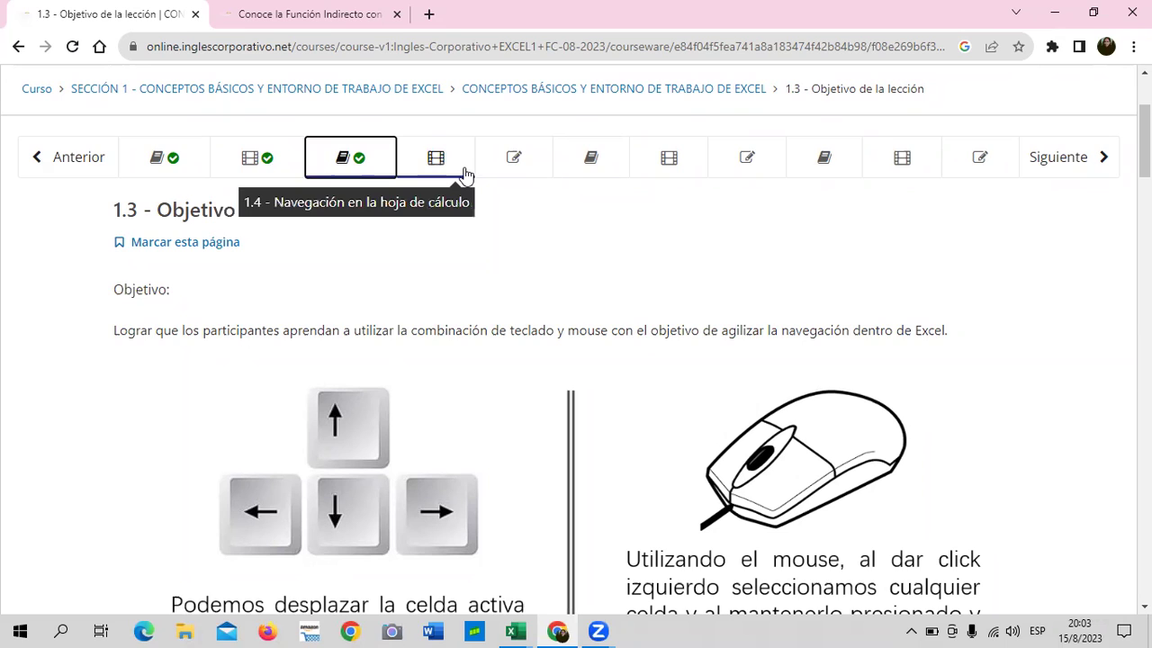
scroll(522, 360, "down", 3)
scroll(522, 360, "up", 4)
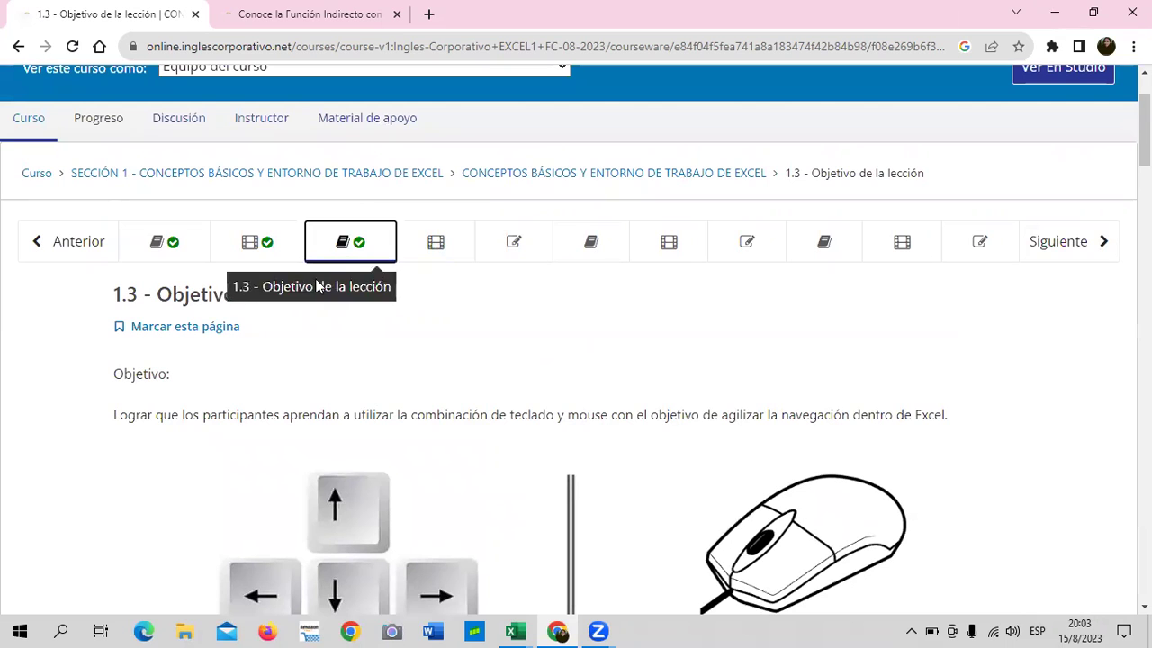
scroll(410, 351, "down", 1)
scroll(410, 351, "down", 1)
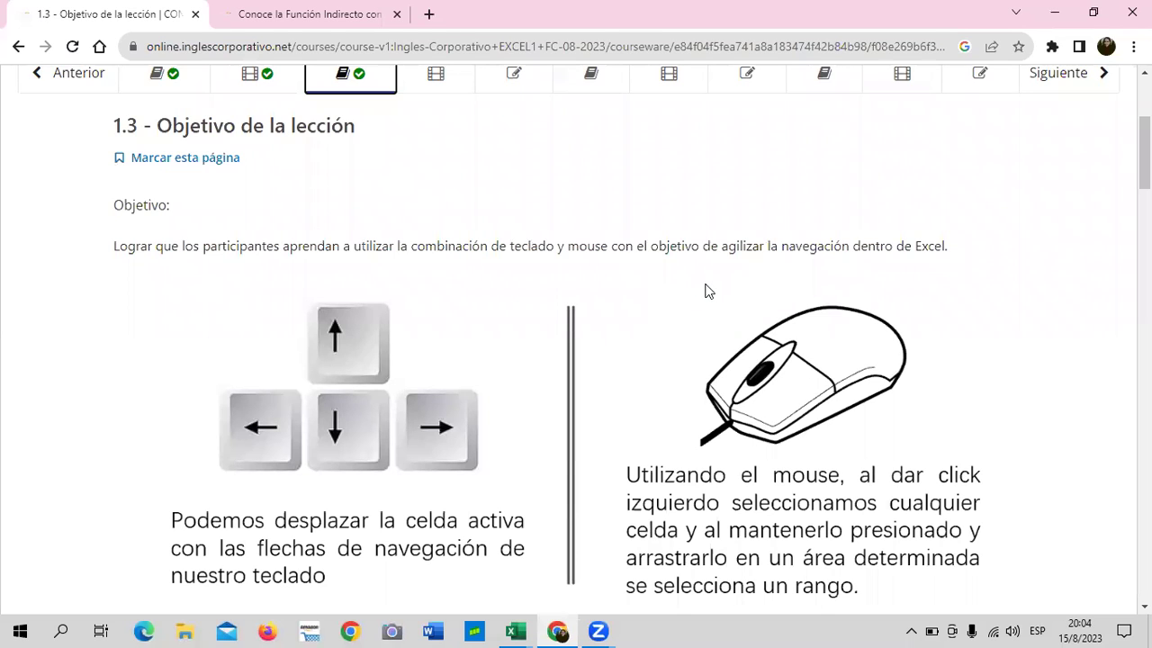
Scroll further through the lesson, then bring the '1.2 Navegación en Excel (5)' workbook forward
scroll(707, 290, "down", 2)
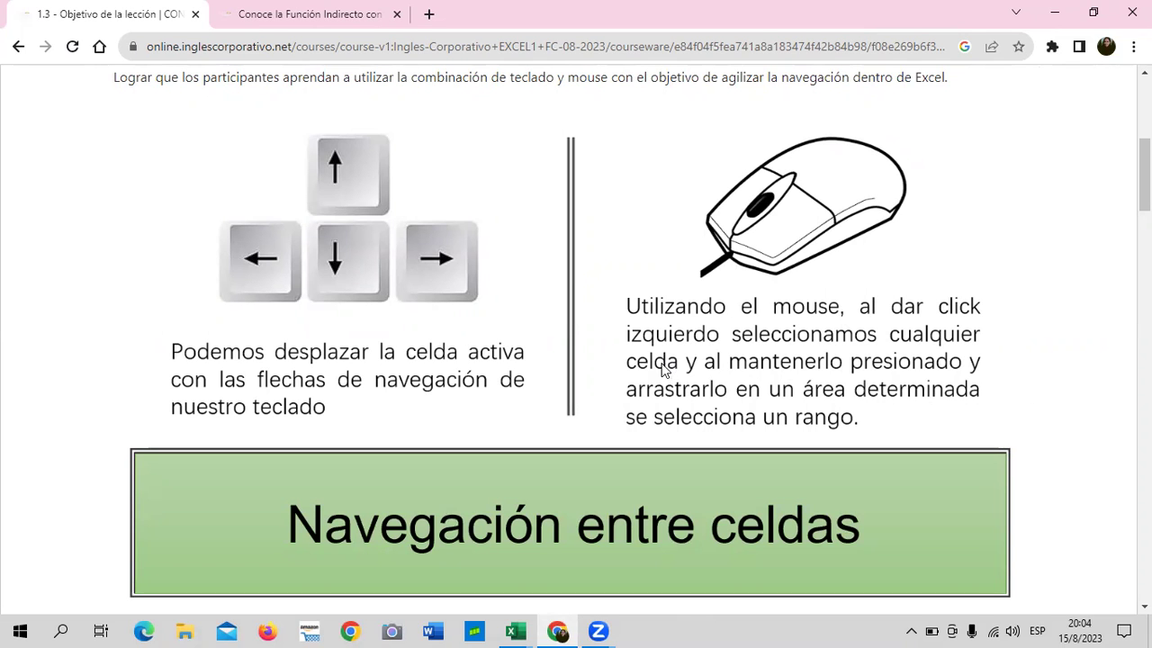
scroll(677, 355, "down", 2)
scroll(675, 351, "down", 2)
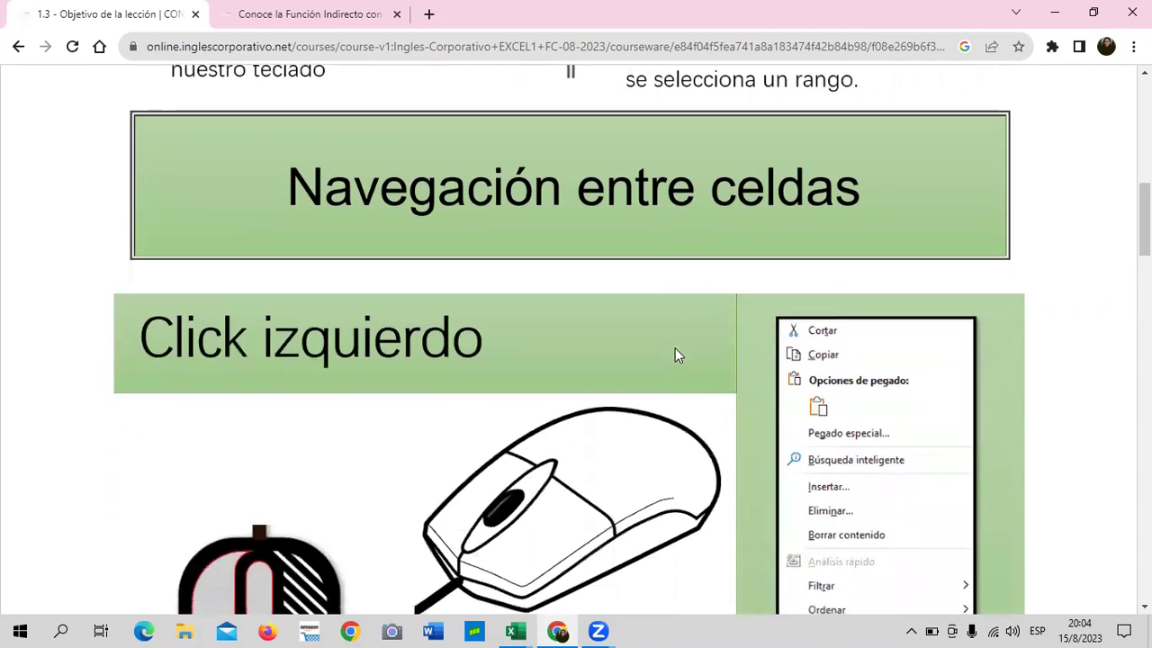
scroll(675, 347, "up", 8)
scroll(677, 334, "down", 7)
scroll(675, 334, "down", 3)
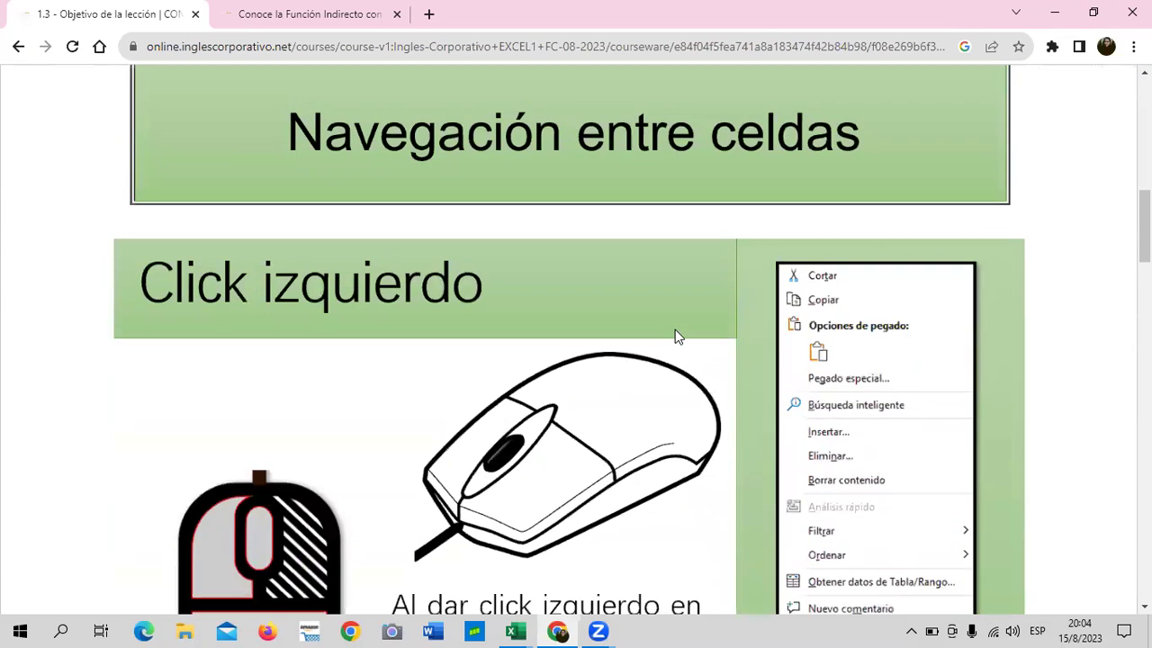
scroll(675, 334, "down", 2)
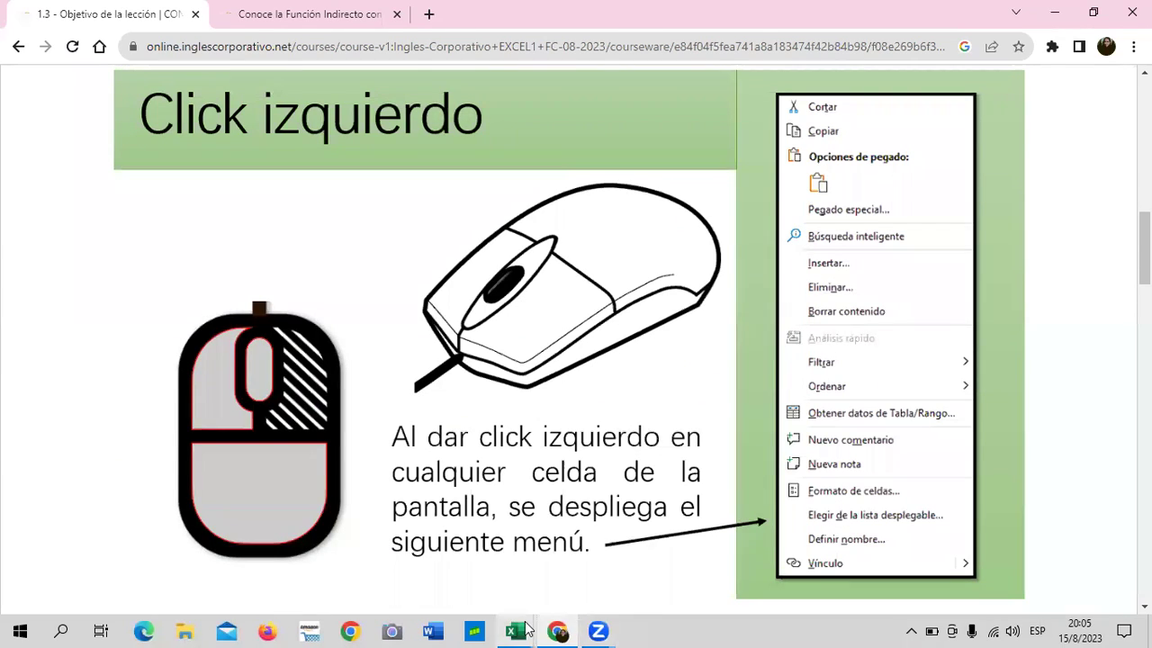
mouse_move(528, 629)
left_click(616, 587)
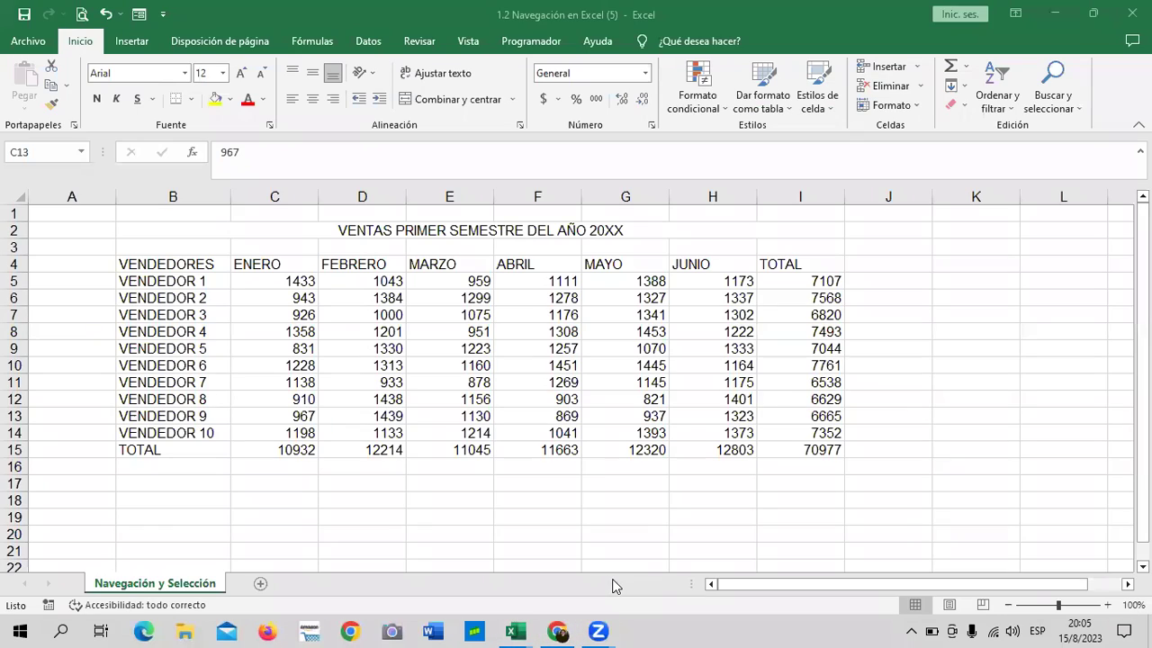
left_click(730, 192)
right_click(733, 198)
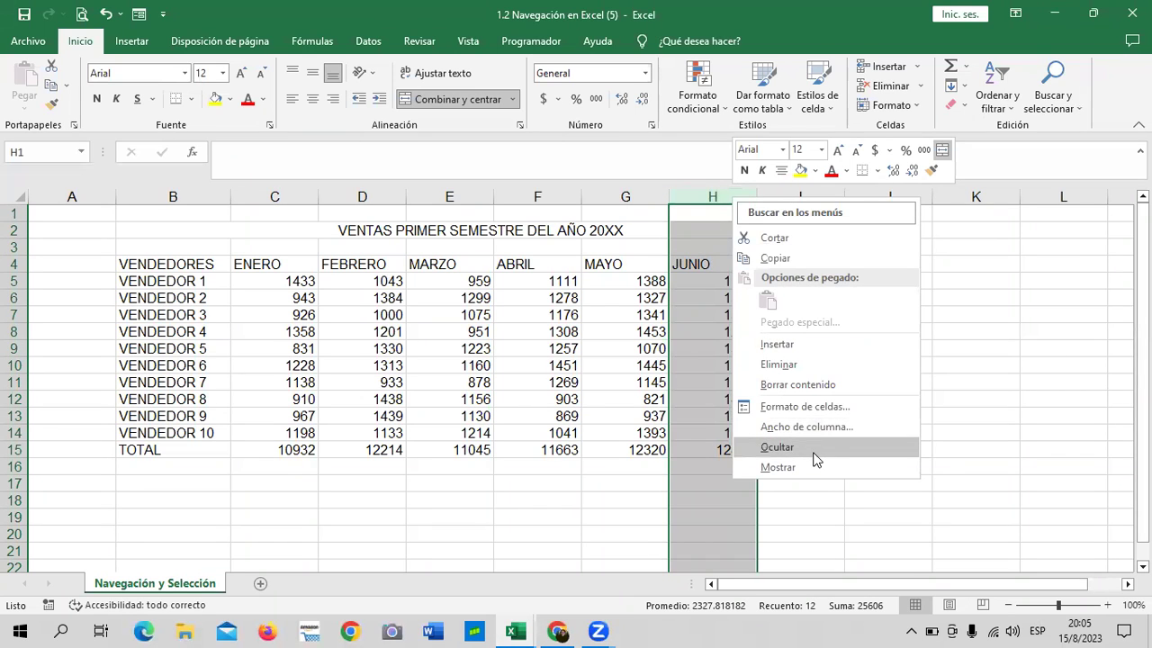
left_click(937, 335)
left_click(936, 309)
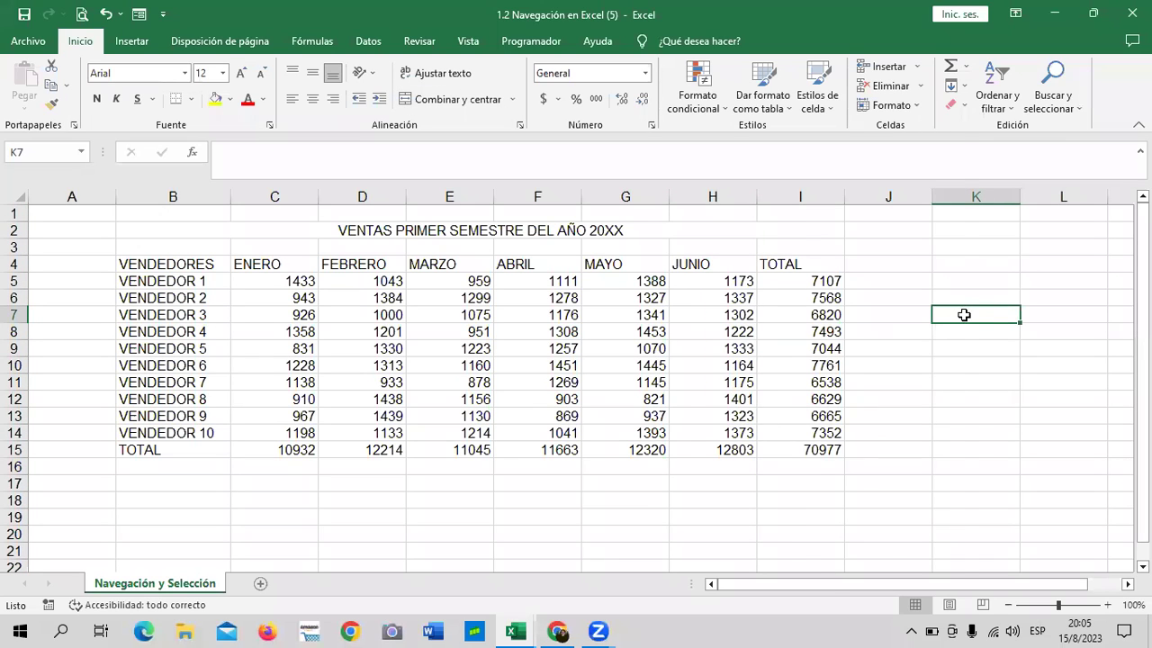
right_click(965, 316)
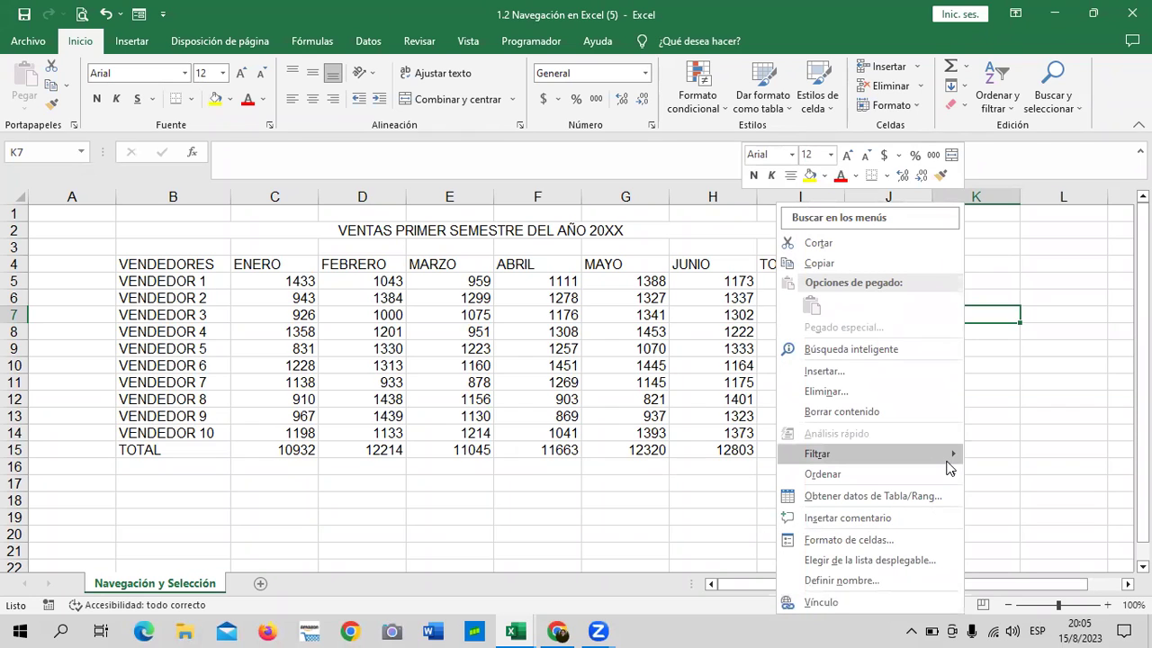
mouse_move(948, 463)
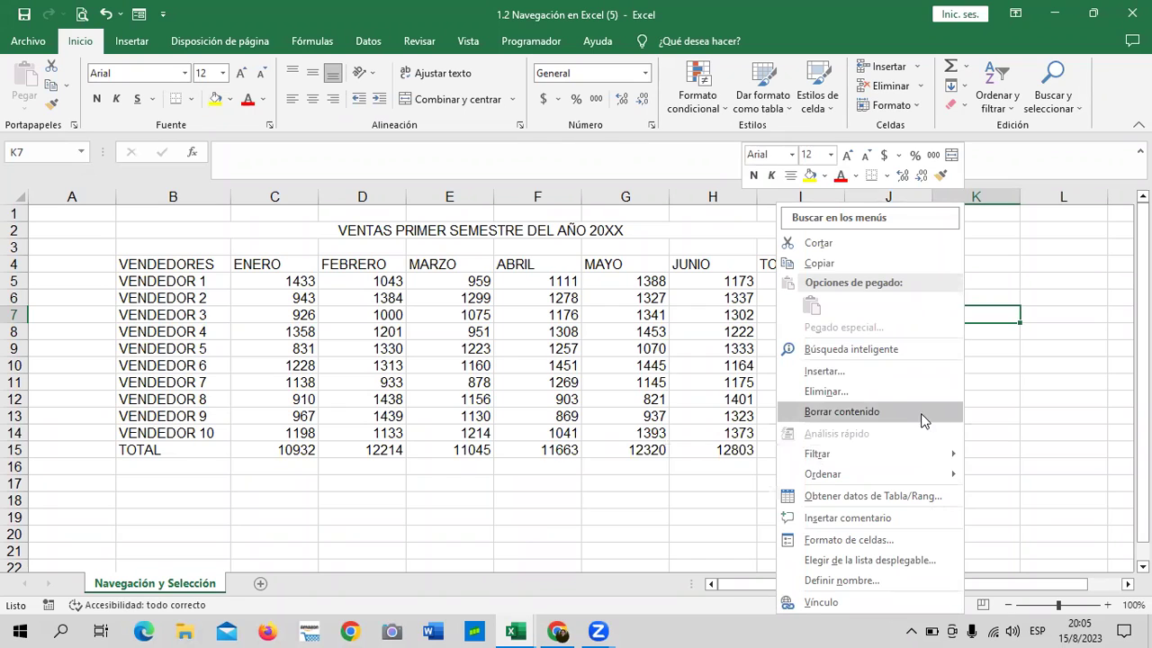
right_click(1036, 251)
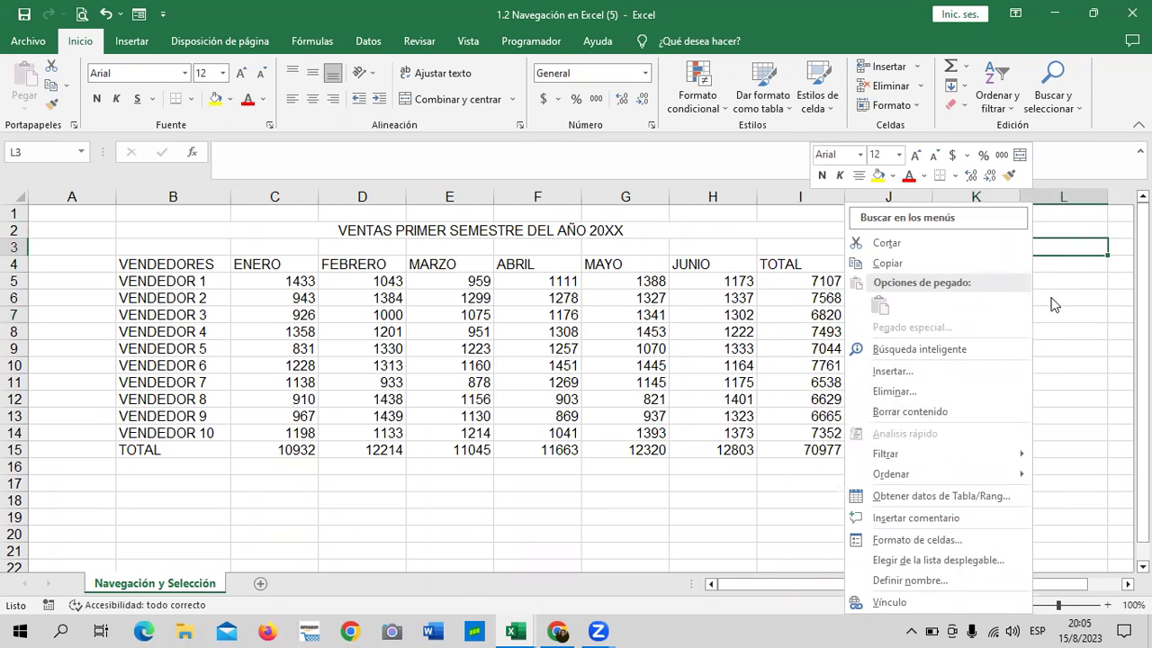
key("Escape")
mouse_move(531, 629)
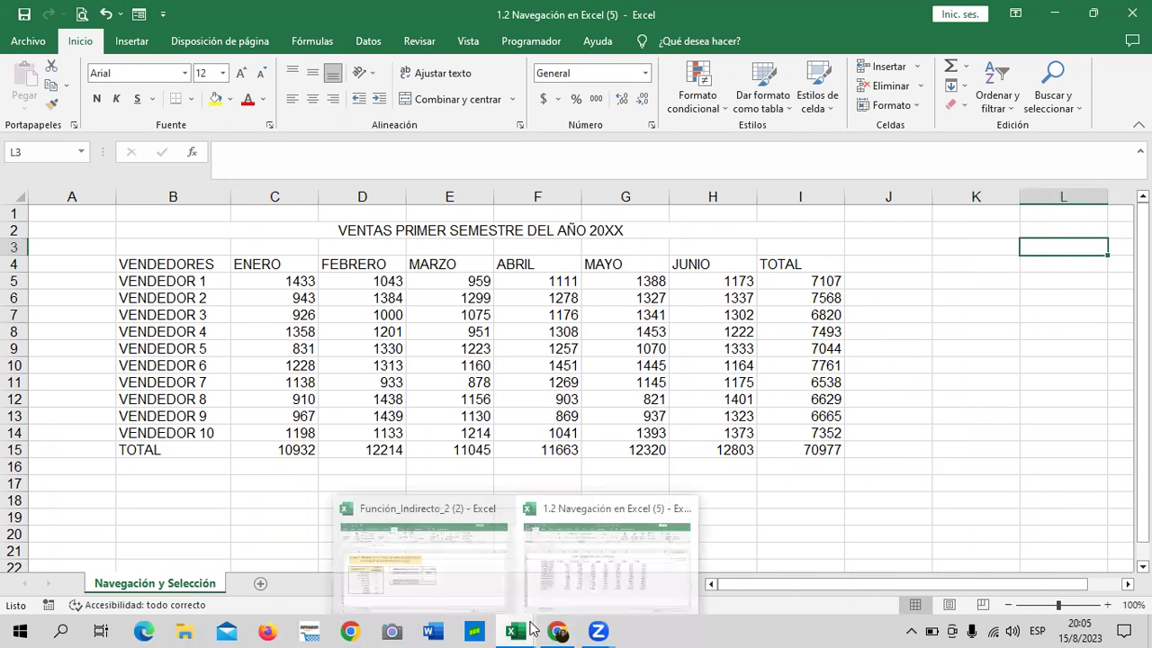
mouse_move(587, 630)
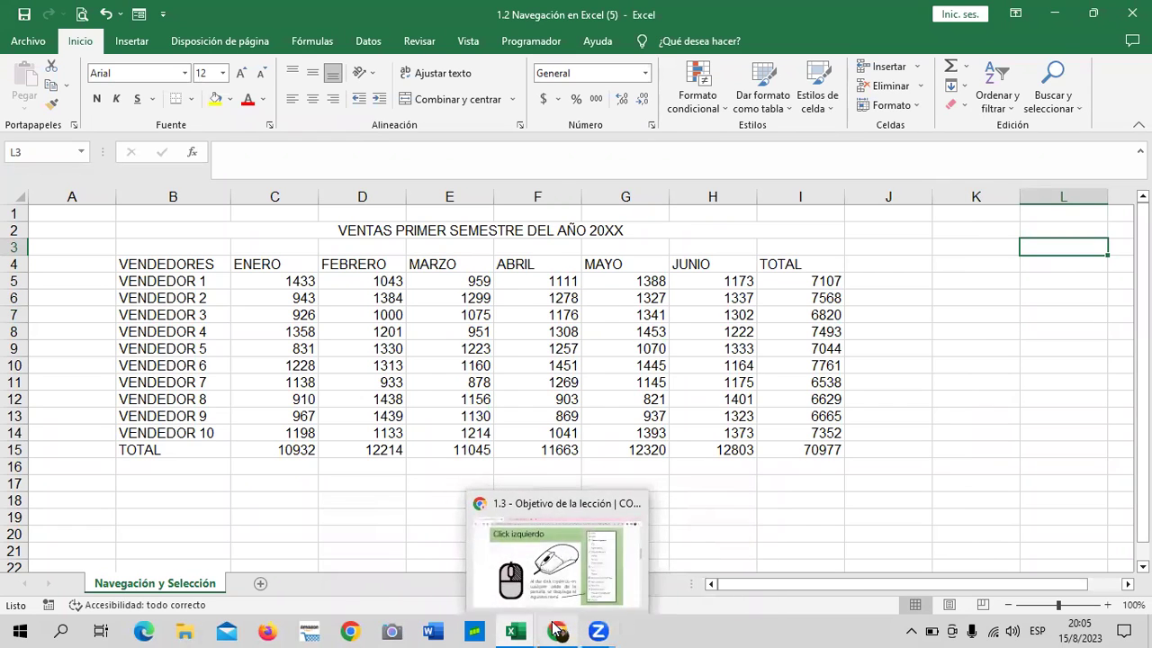
Return to the lesson and scroll to the 'Otro tipo de navegación entre celdas' section
left_click(561, 593)
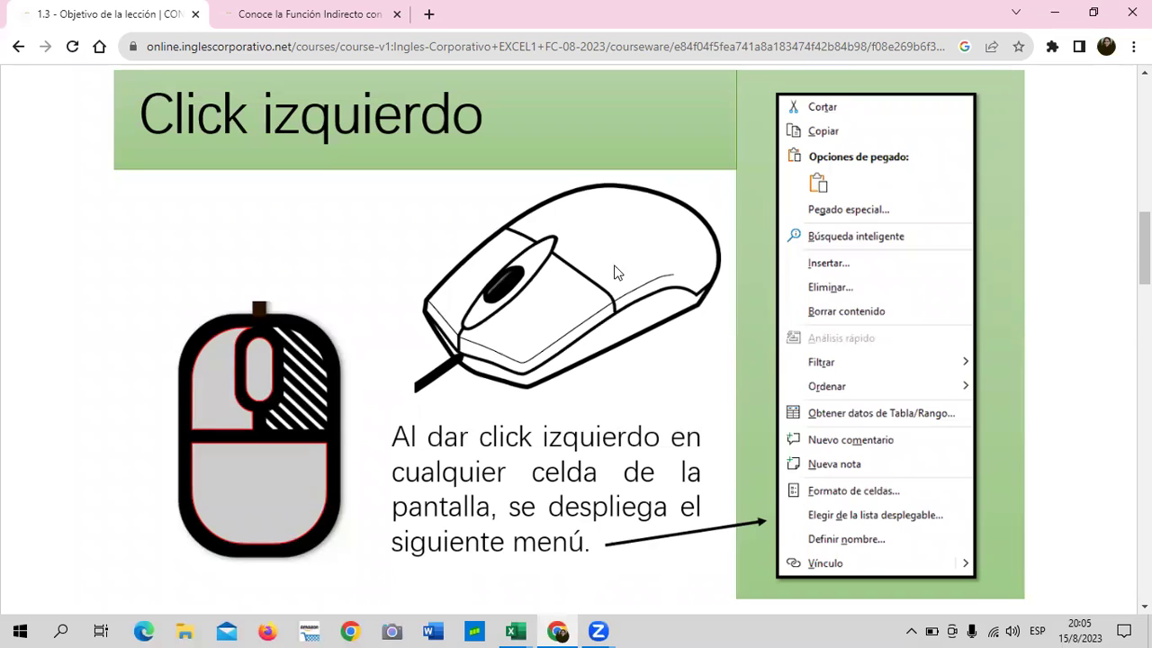
scroll(783, 300, "down", 3)
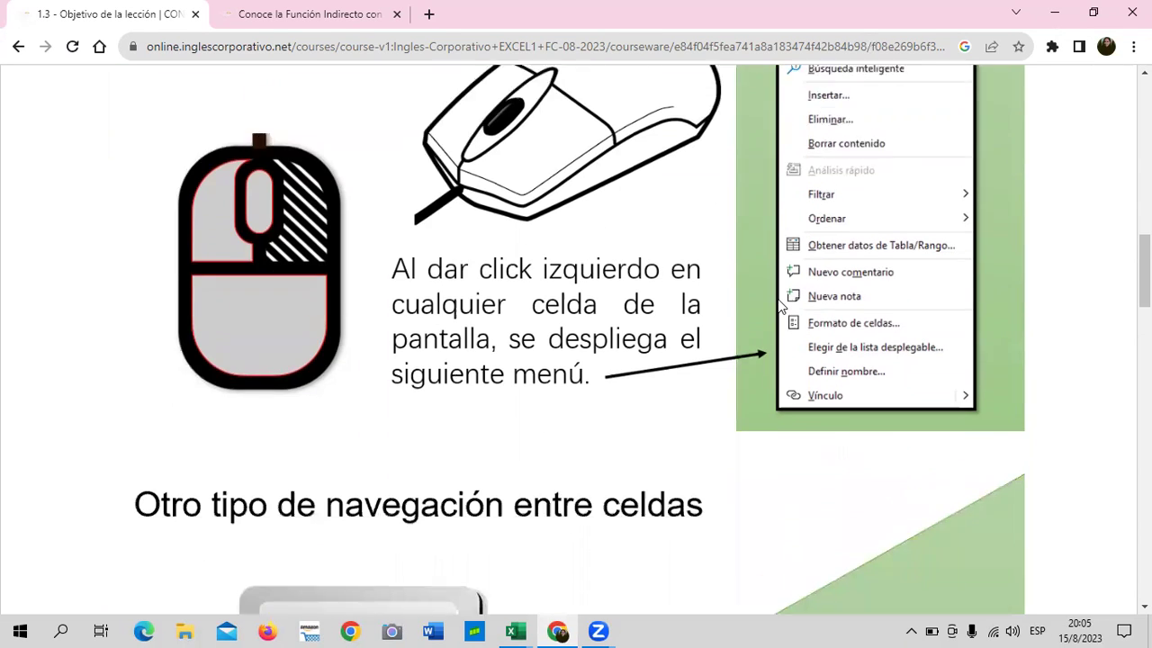
scroll(774, 304, "down", 2)
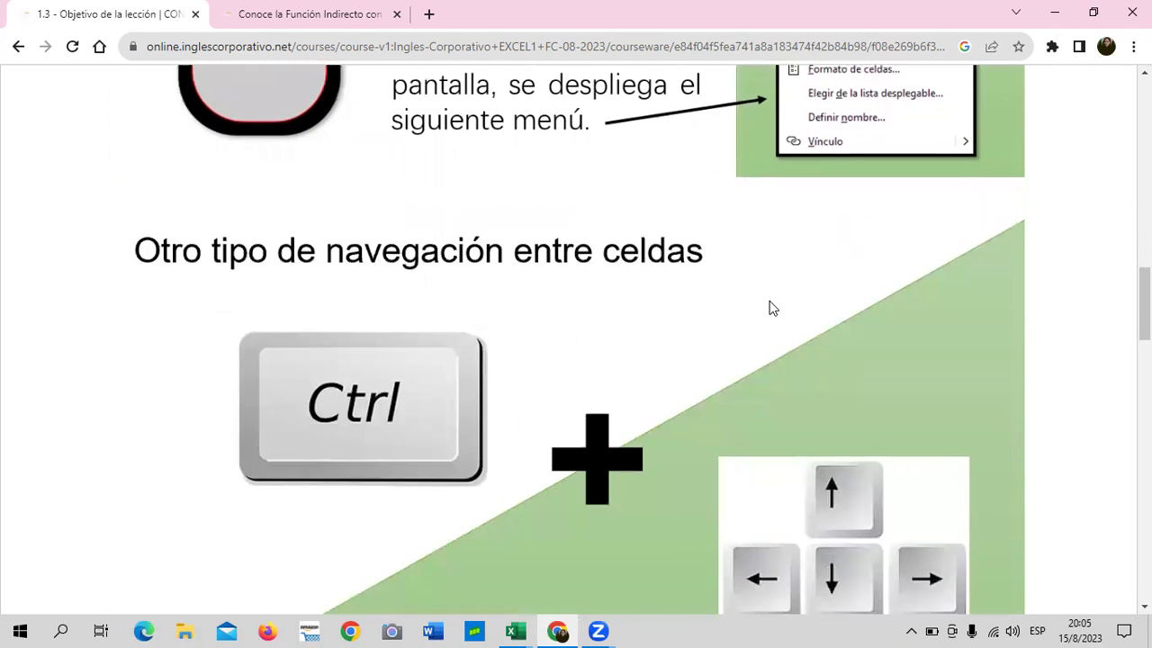
scroll(763, 324, "down", 1)
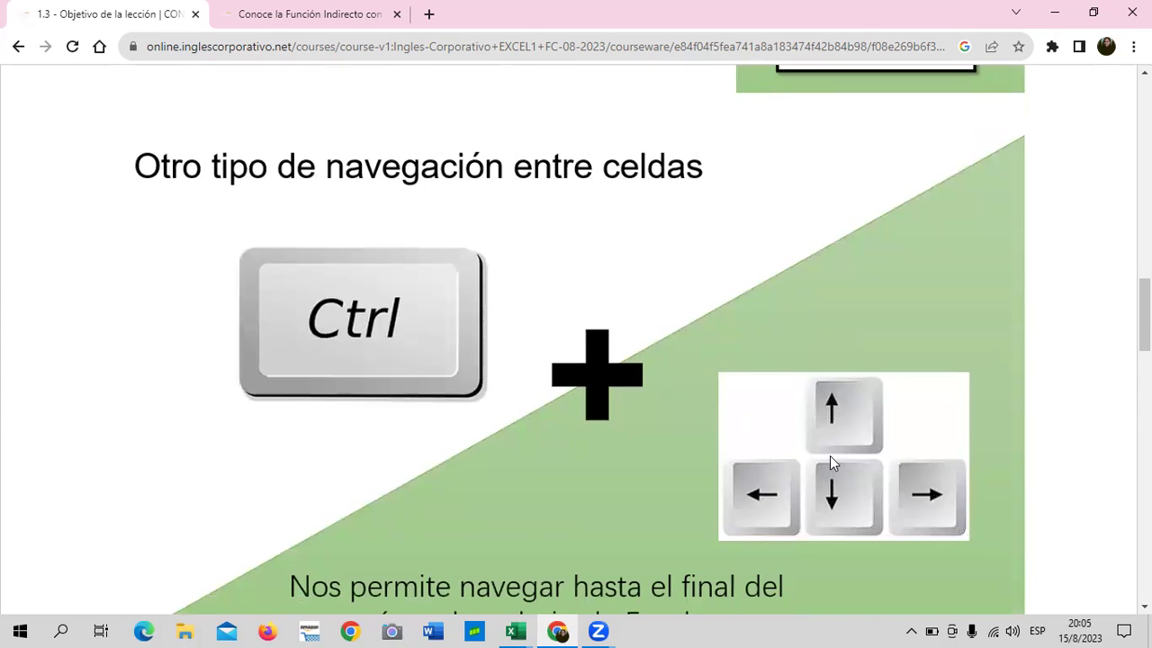
Return to the sales workbook and select A1, then E9, then A1 again
mouse_move(515, 631)
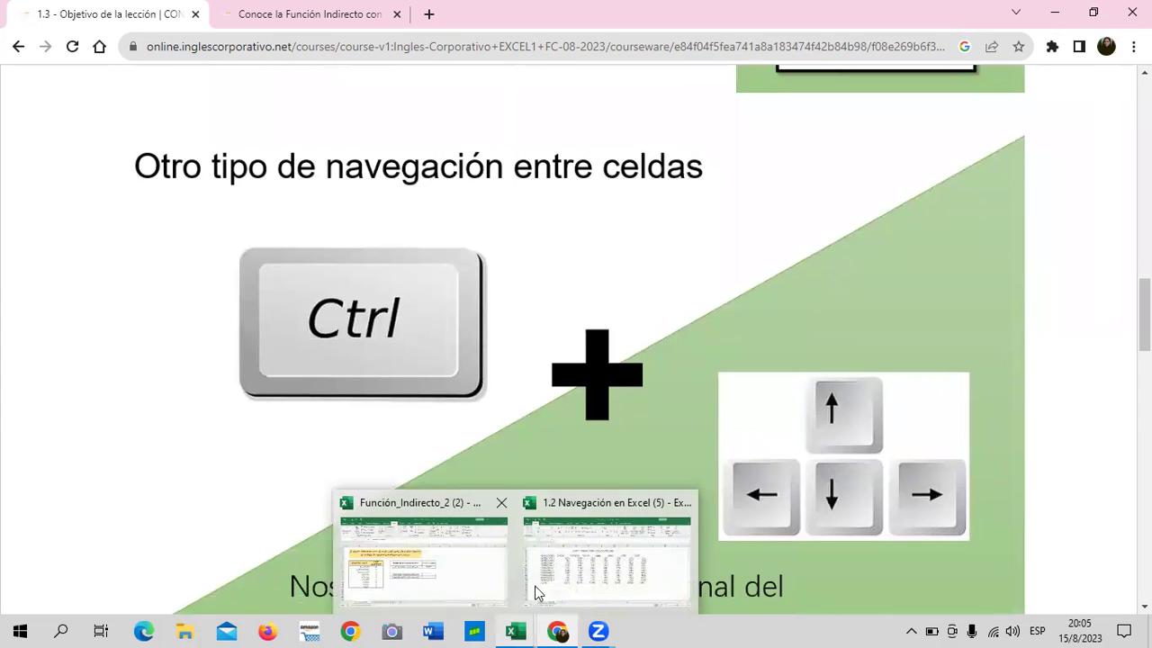
left_click(578, 572)
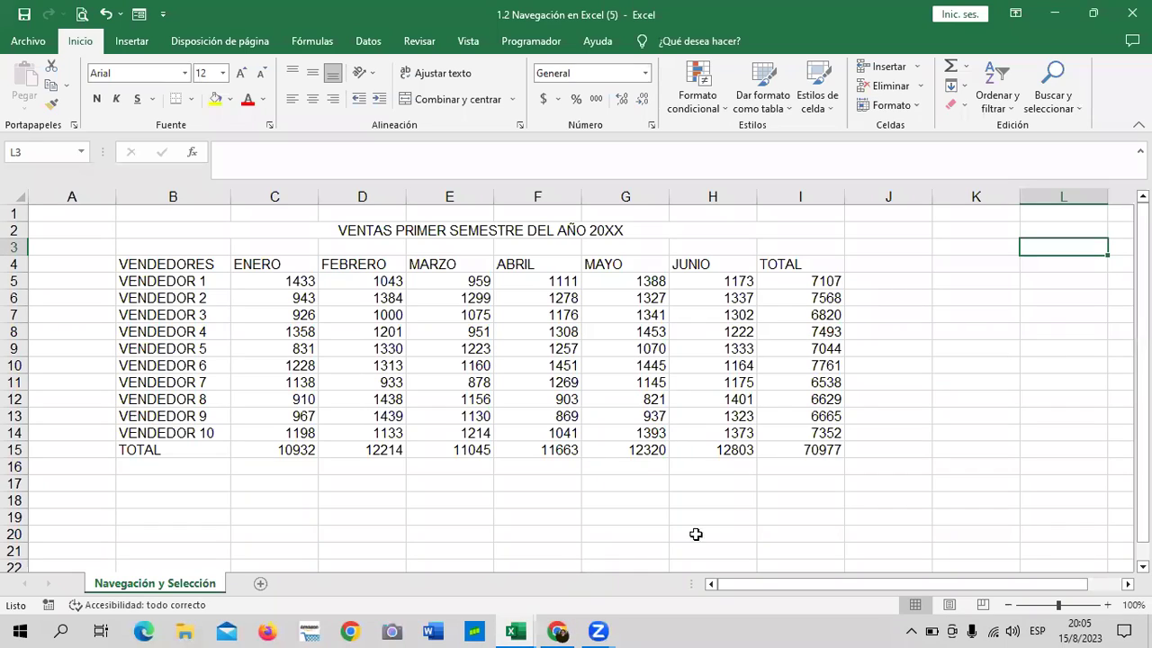
left_click(55, 213)
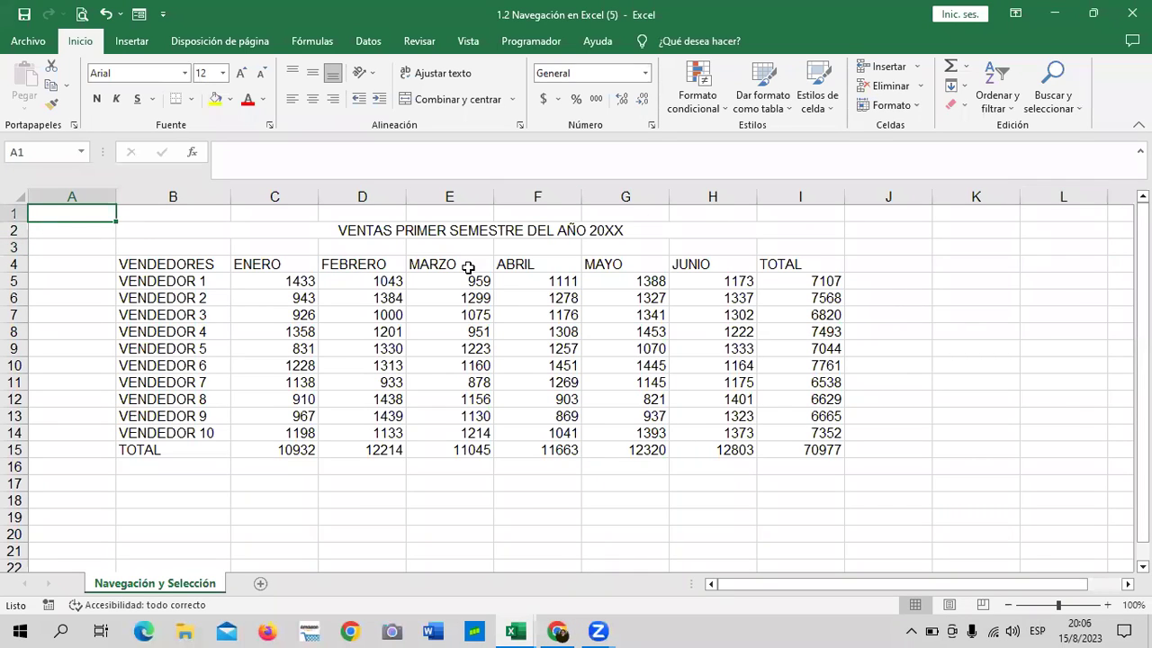
left_click(456, 351)
left_click(83, 217)
Jump with Ctrl+arrows to the sheet's last row and column XFD, then back to A1
key("ctrl+Down")
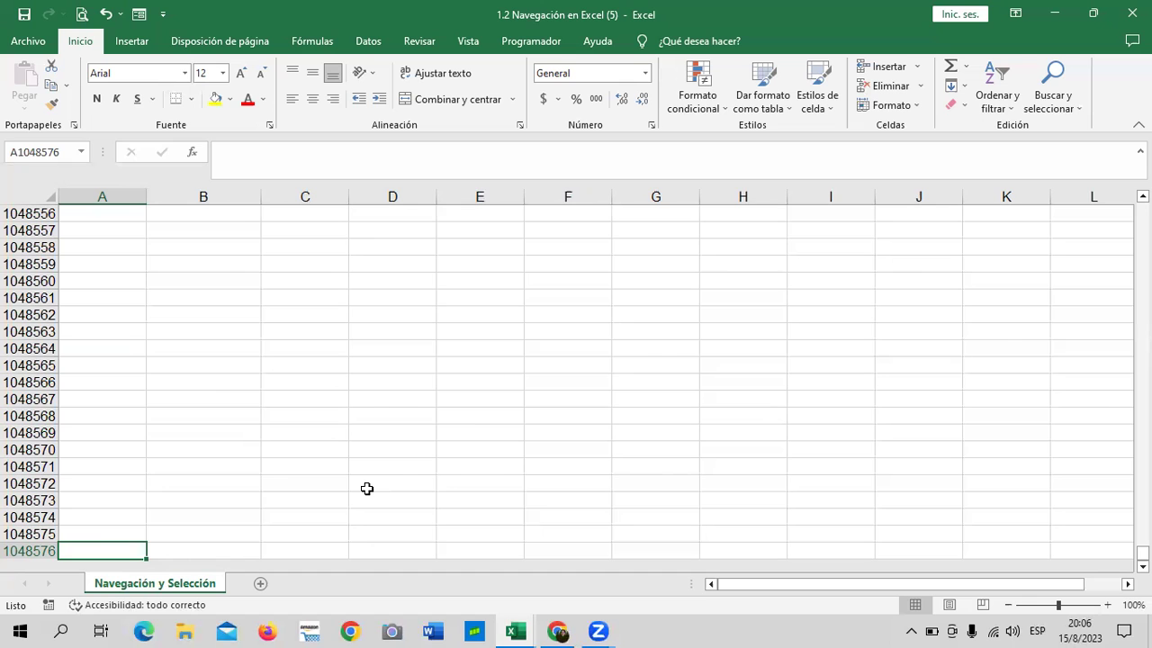
key("ctrl+Up")
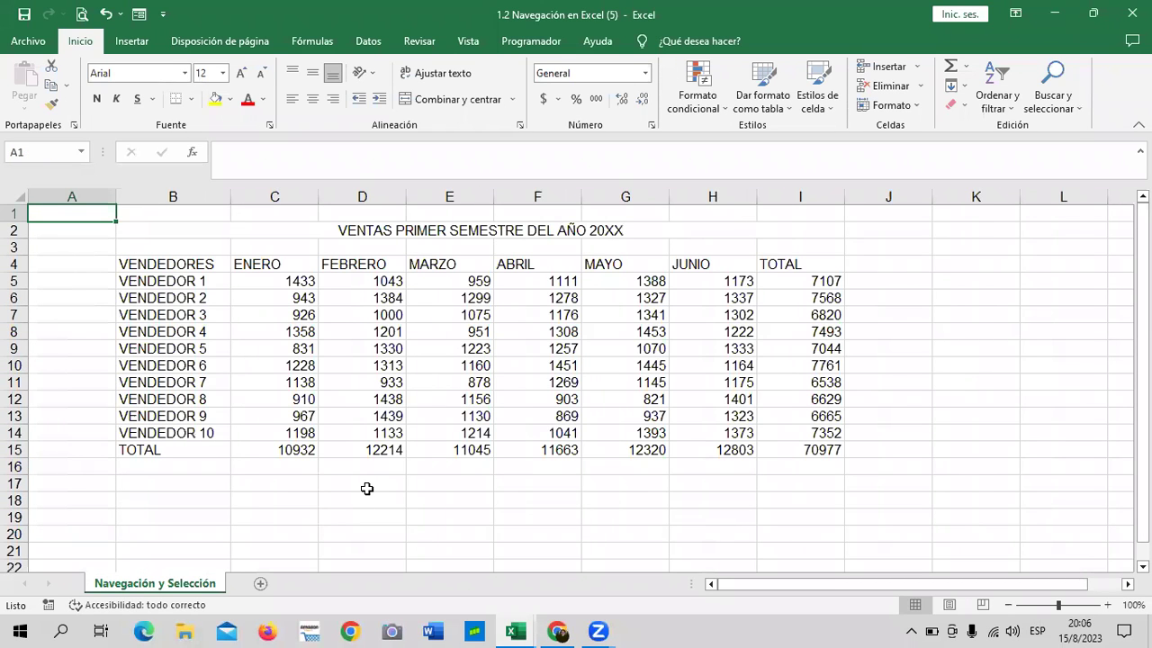
key("ctrl+Right")
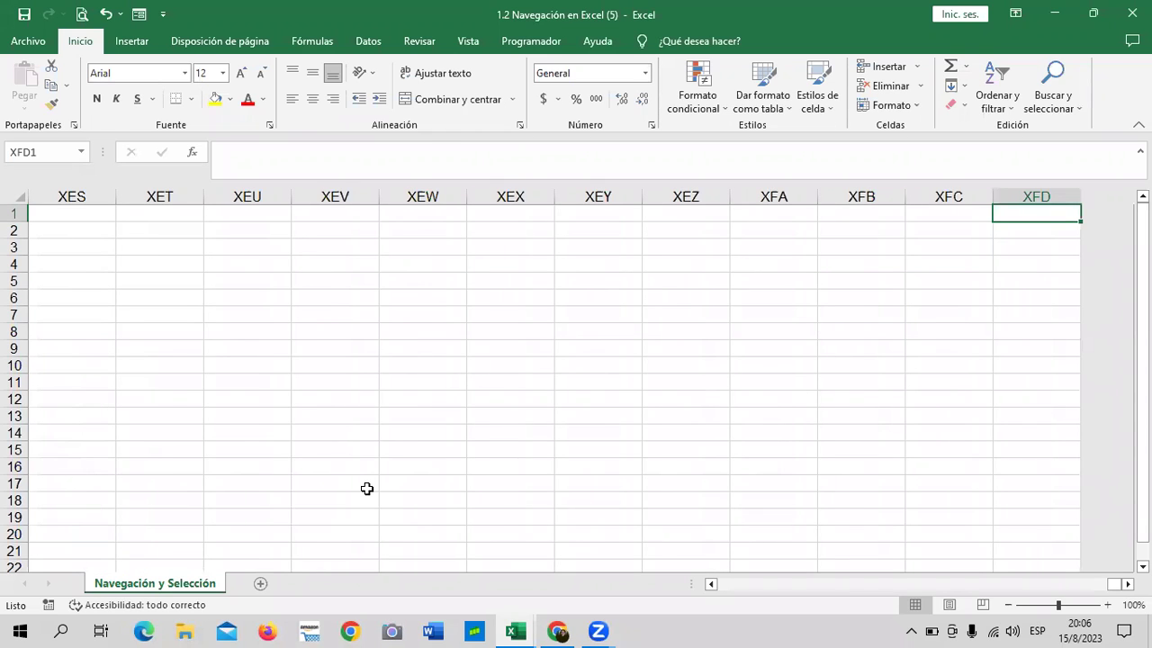
key("ctrl+Home")
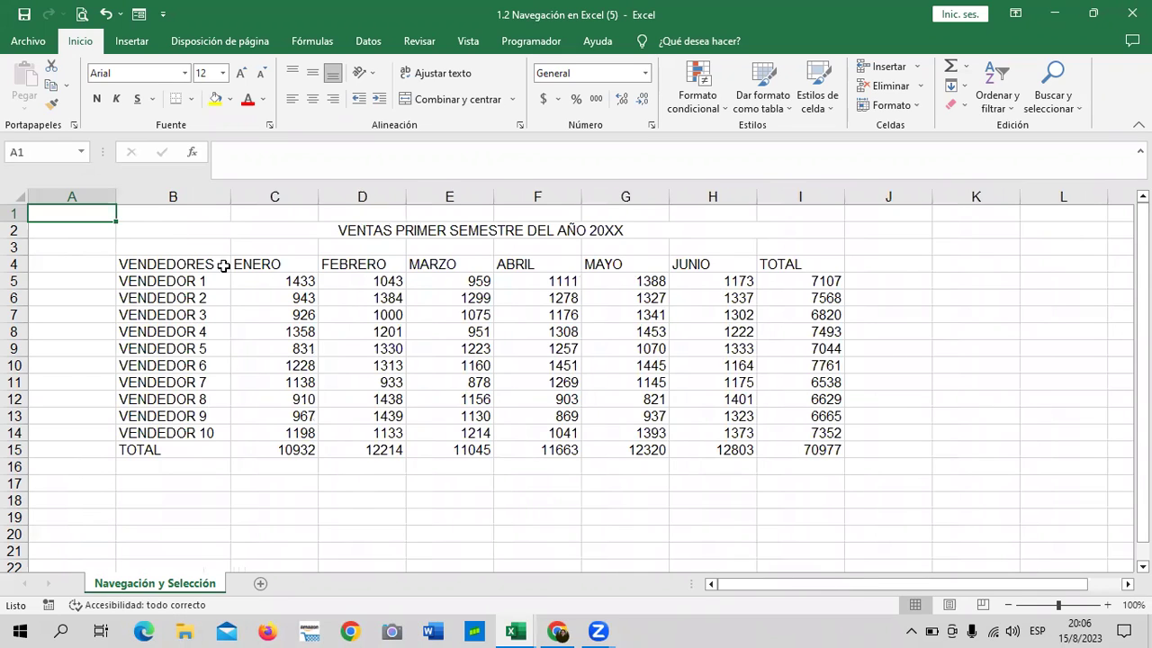
left_click(181, 265)
left_click(441, 315)
left_click(205, 266)
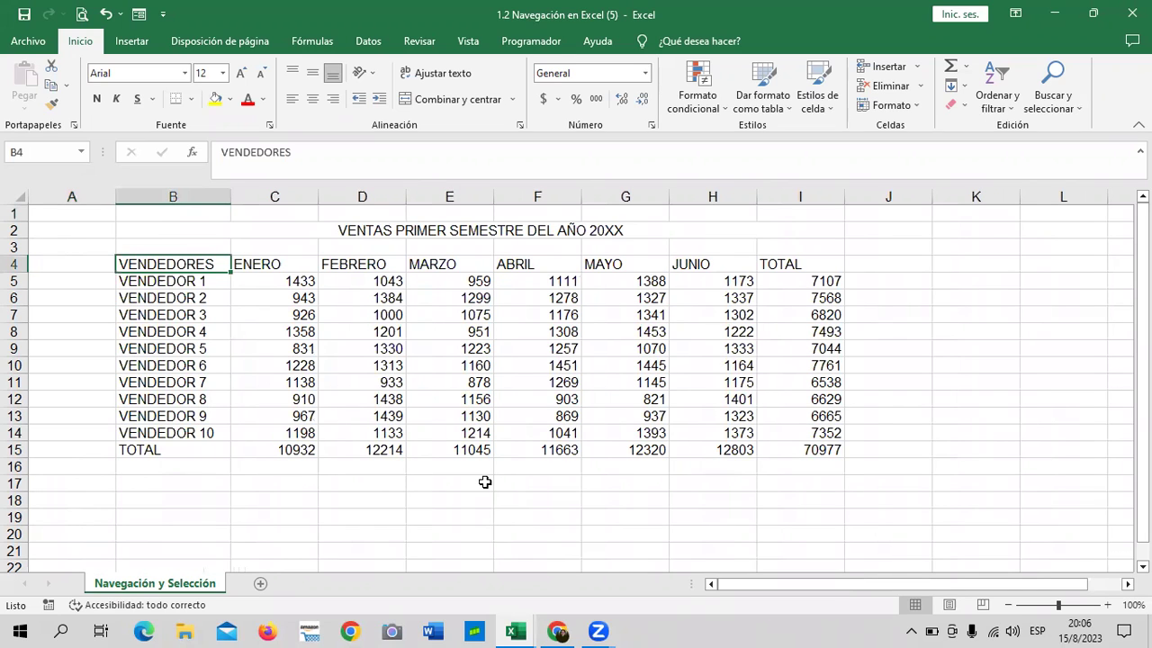
key("ctrl+shift+Right")
key("ctrl+shift+Down")
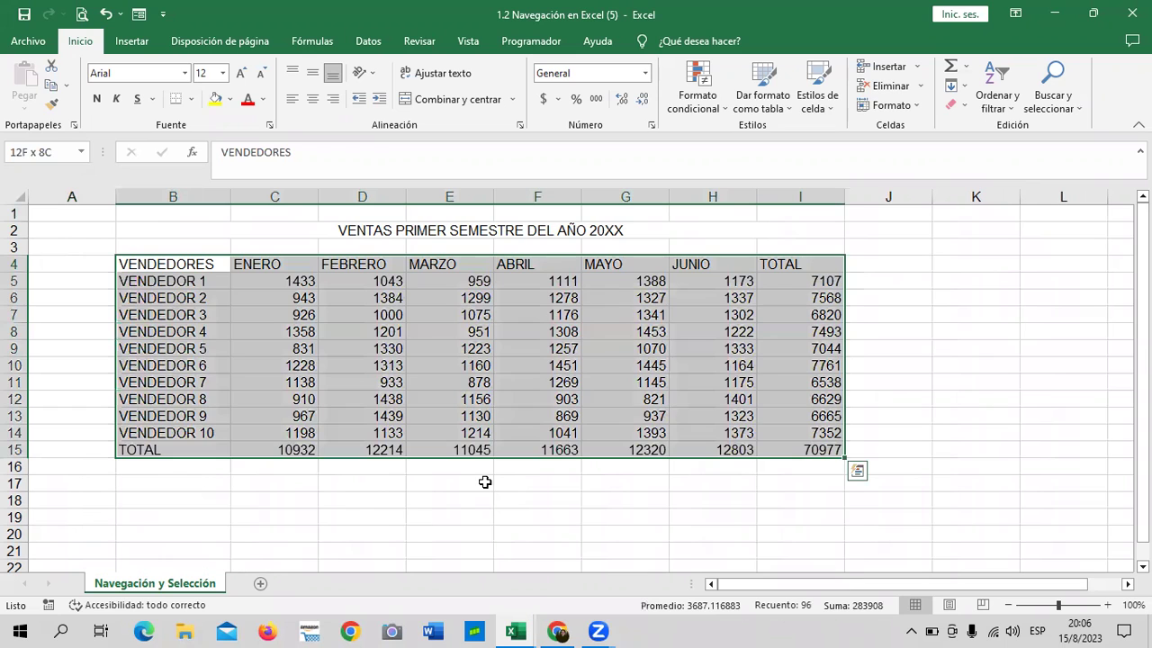
key("Up")
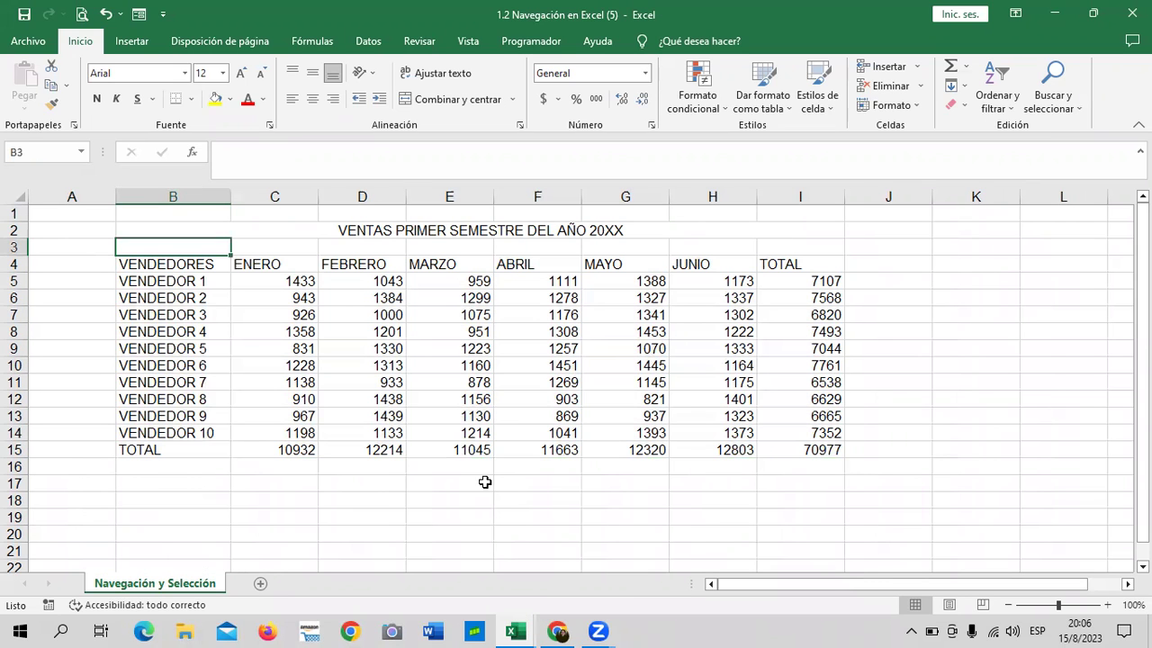
key("shift+Down")
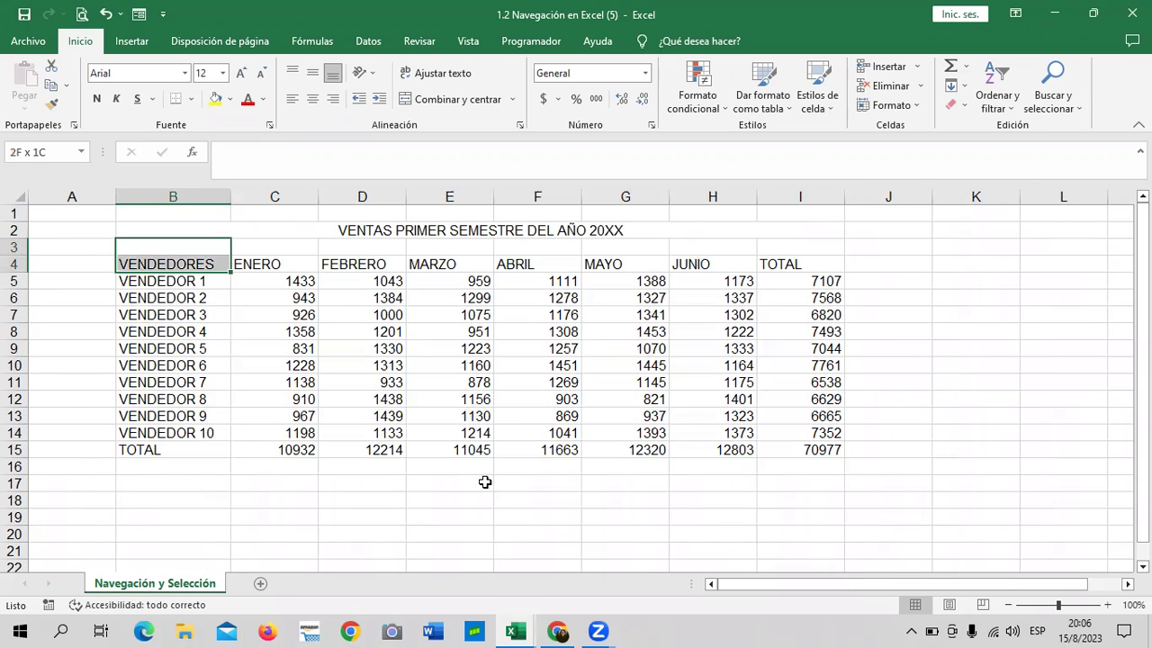
key("ctrl+shift+Right")
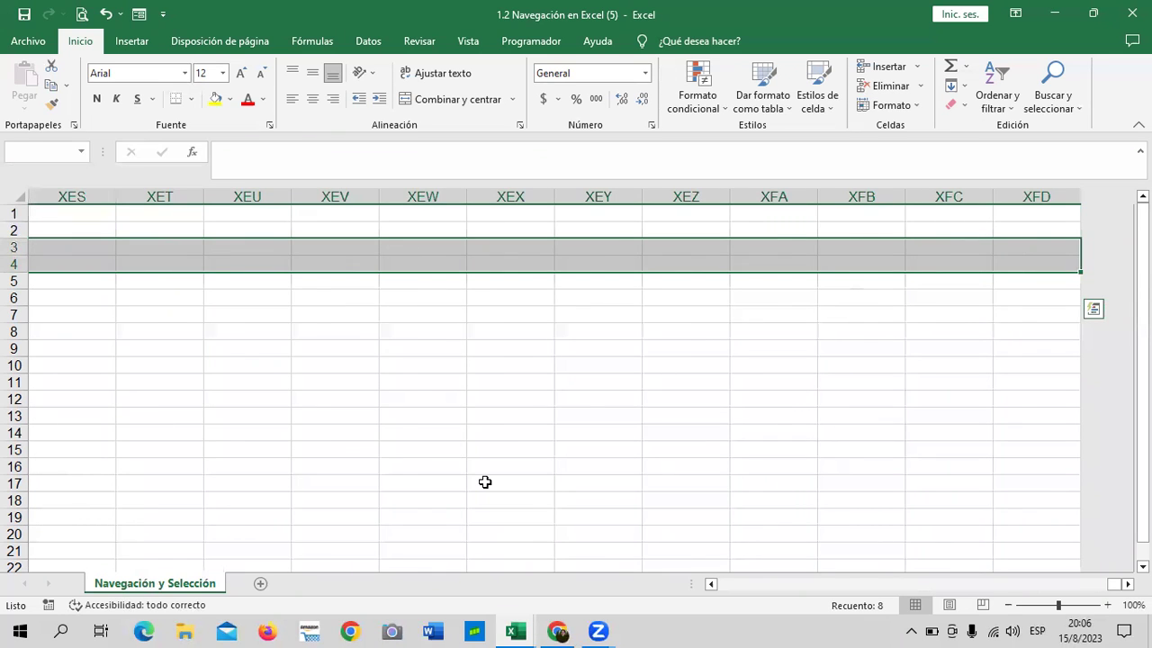
key("Down")
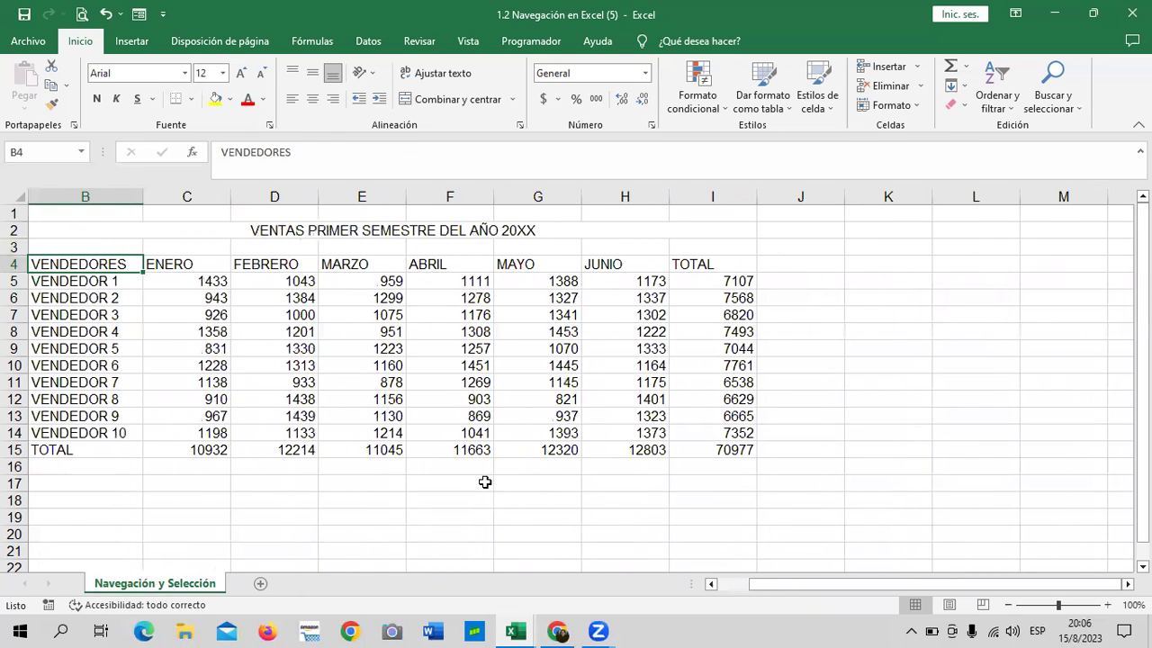
key("ctrl+Down")
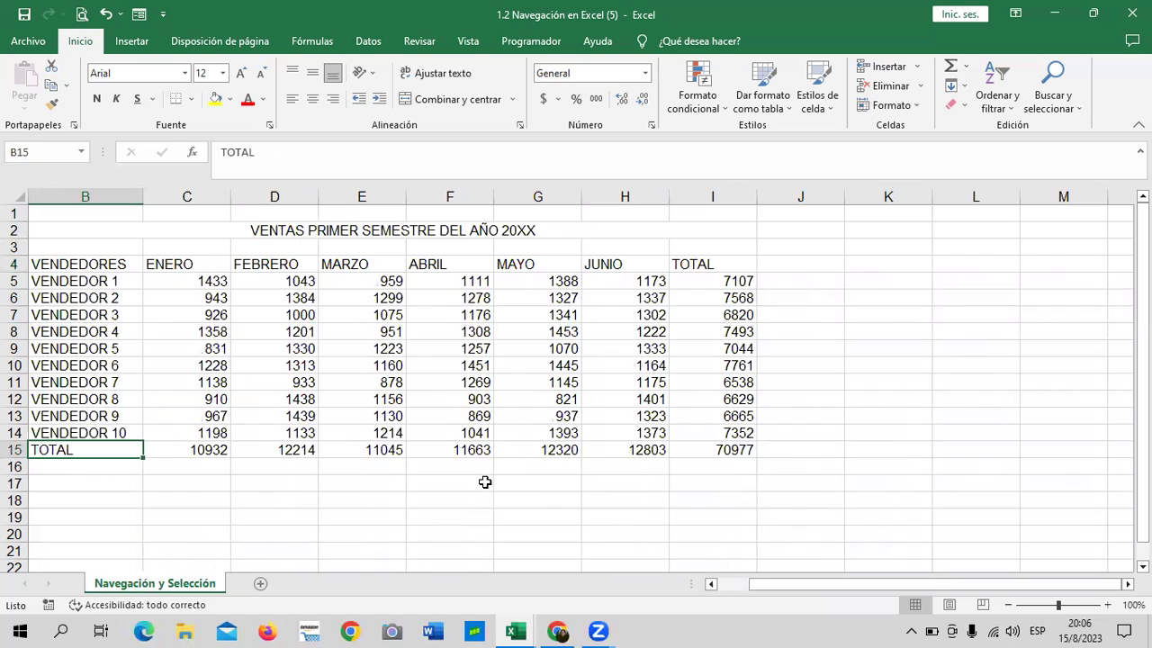
key("ctrl+shift+Right")
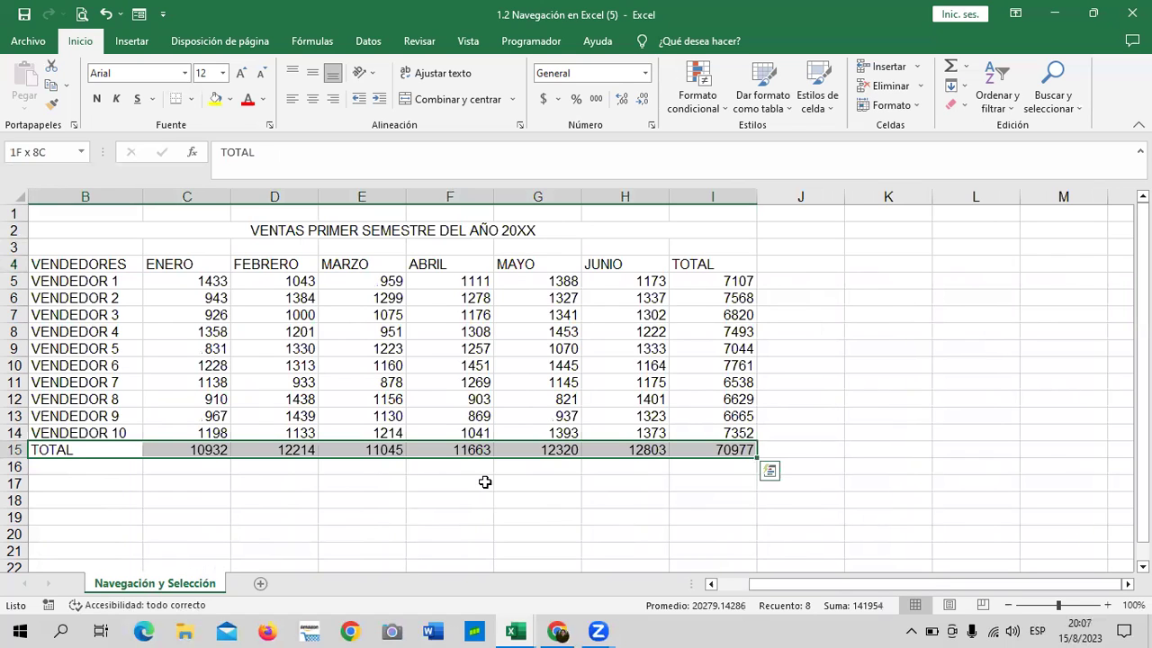
key("ctrl+shift+Up")
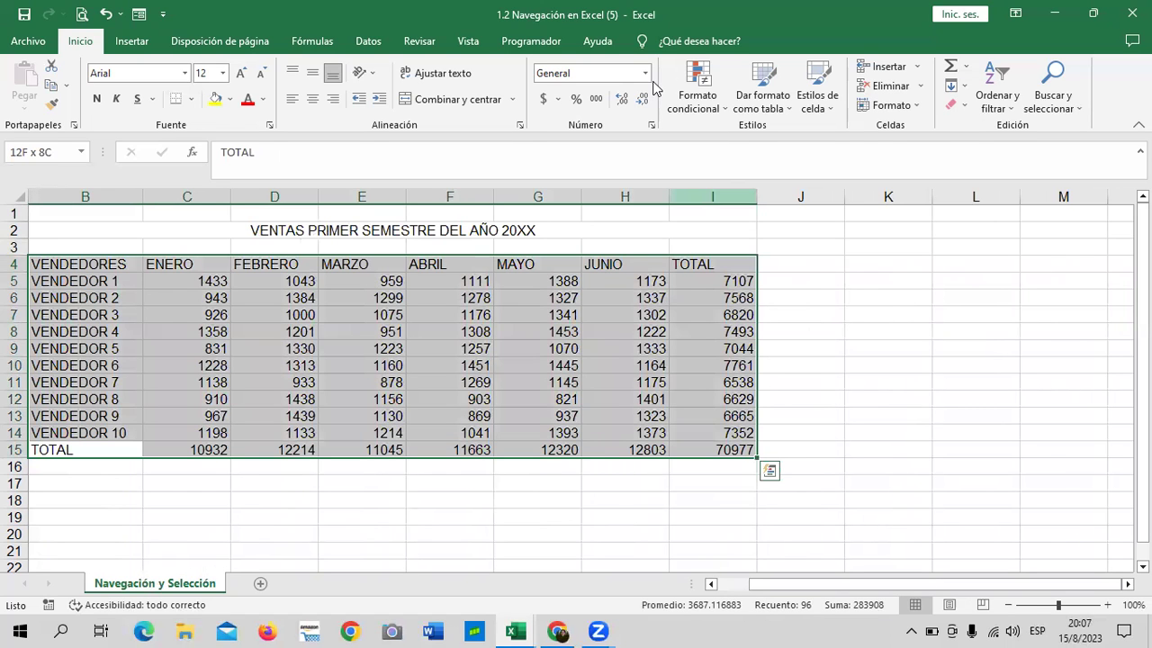
left_click_drag(798, 591, 766, 591)
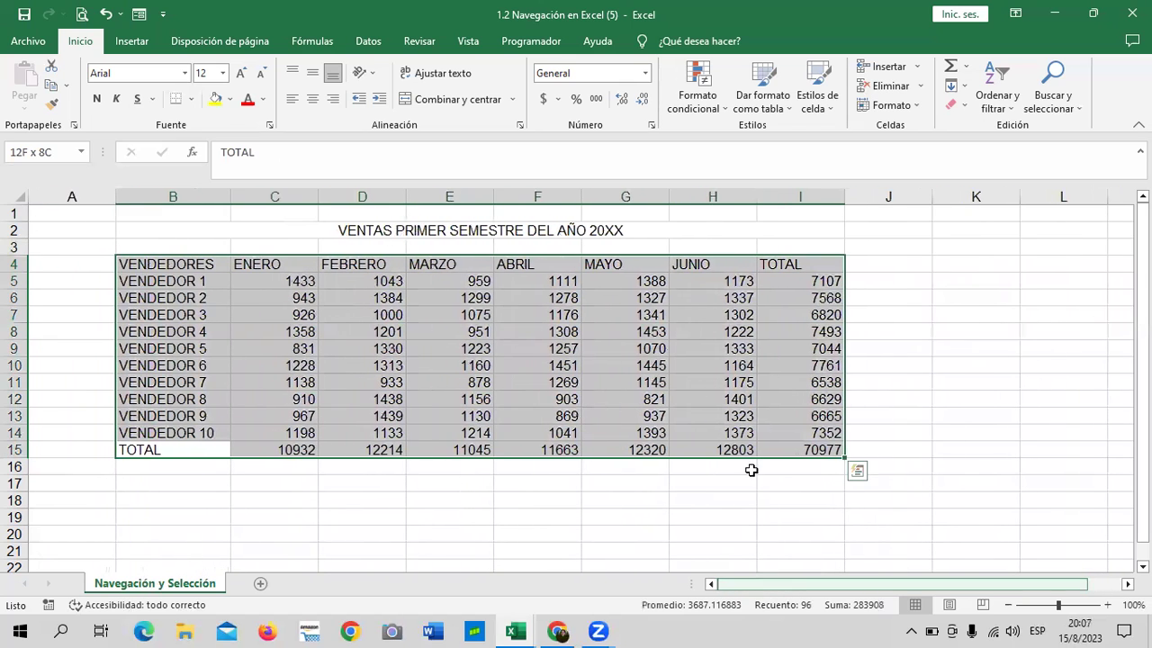
left_click(944, 326)
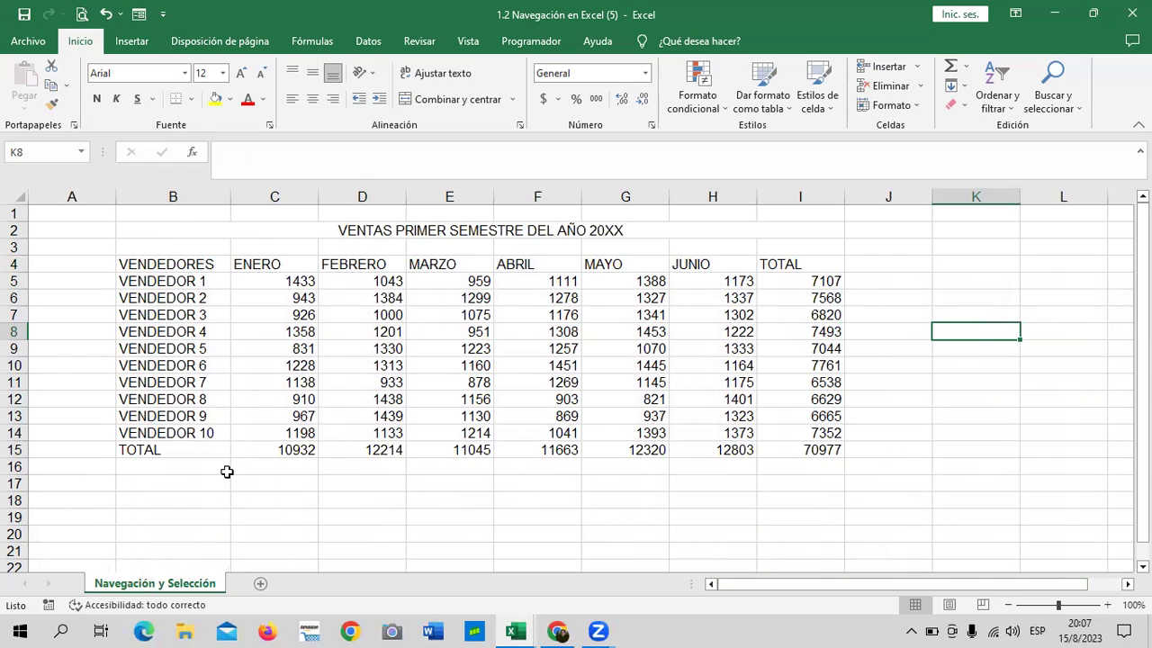
Select from the VENDEDORES header B4, extending the selection to include the TOTAL column
left_click(159, 284)
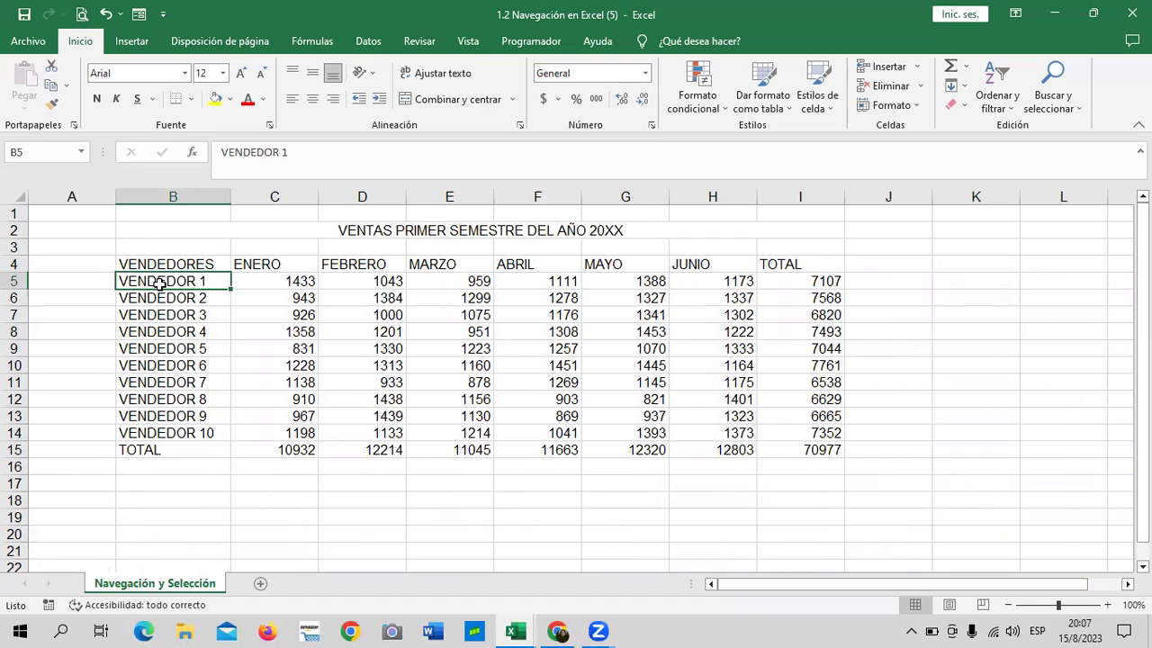
left_click(213, 262)
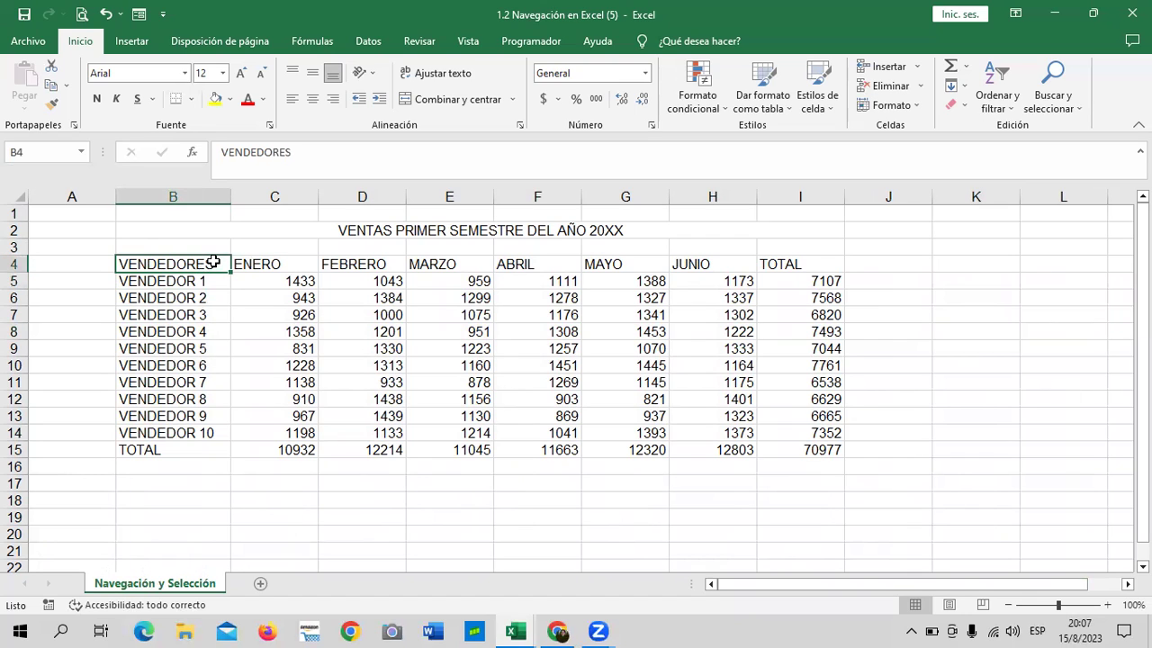
left_click(324, 477)
left_click_drag(155, 270, 692, 628)
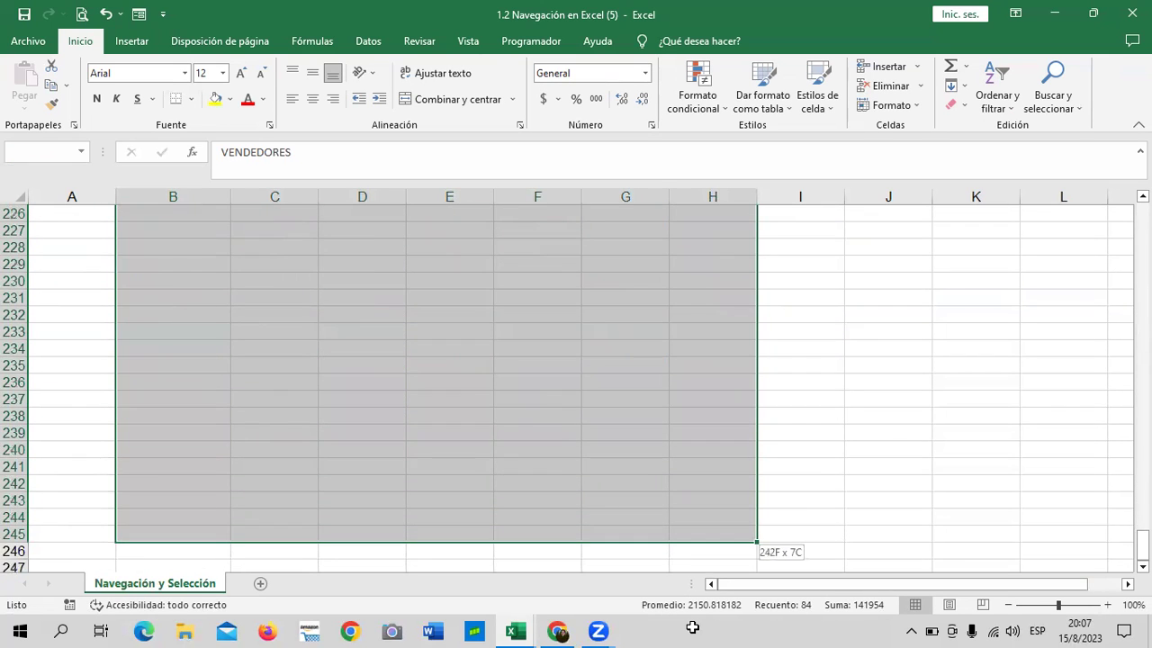
left_click_drag(693, 627, 692, 627)
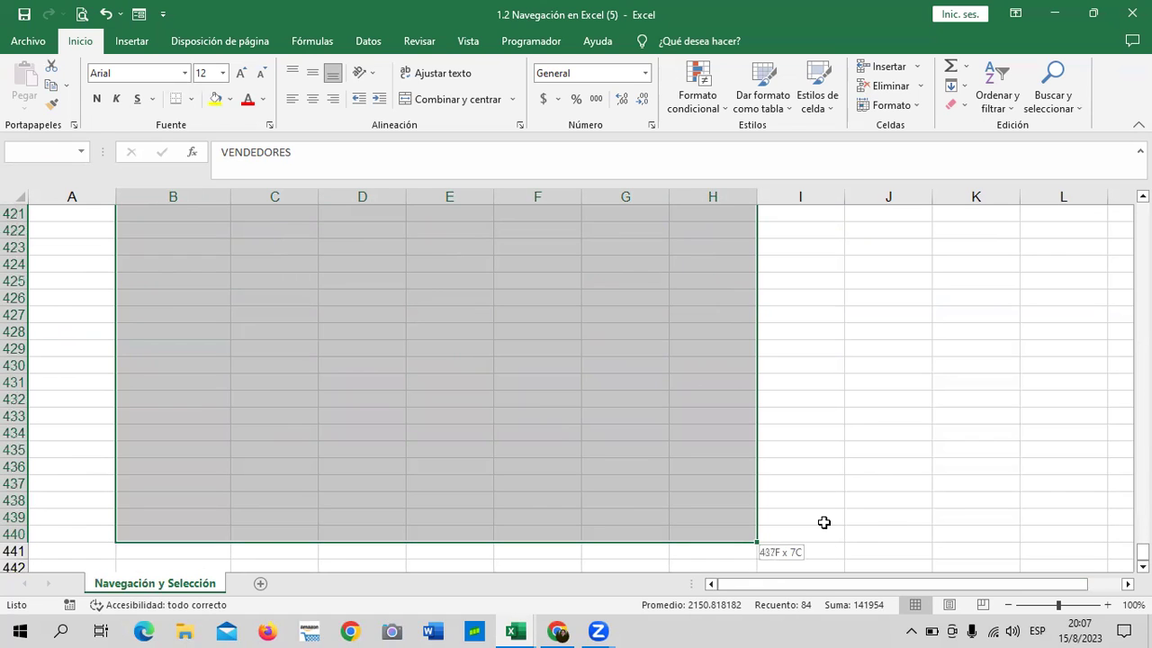
left_click_drag(824, 523, 818, 525)
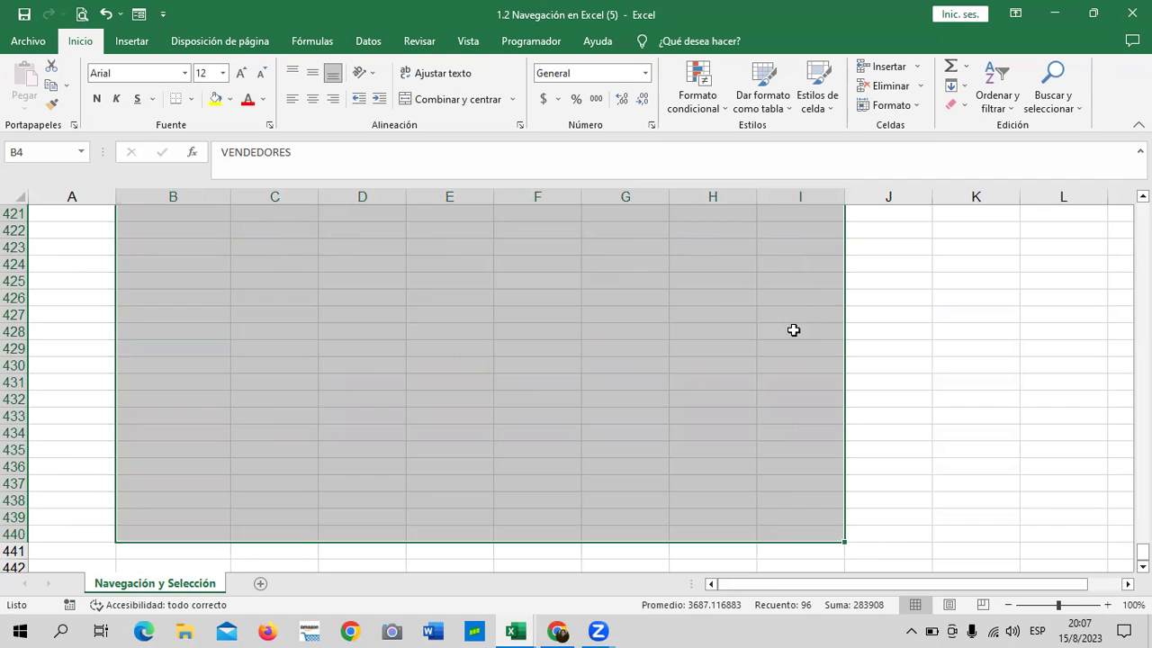
key("ctrl+Up")
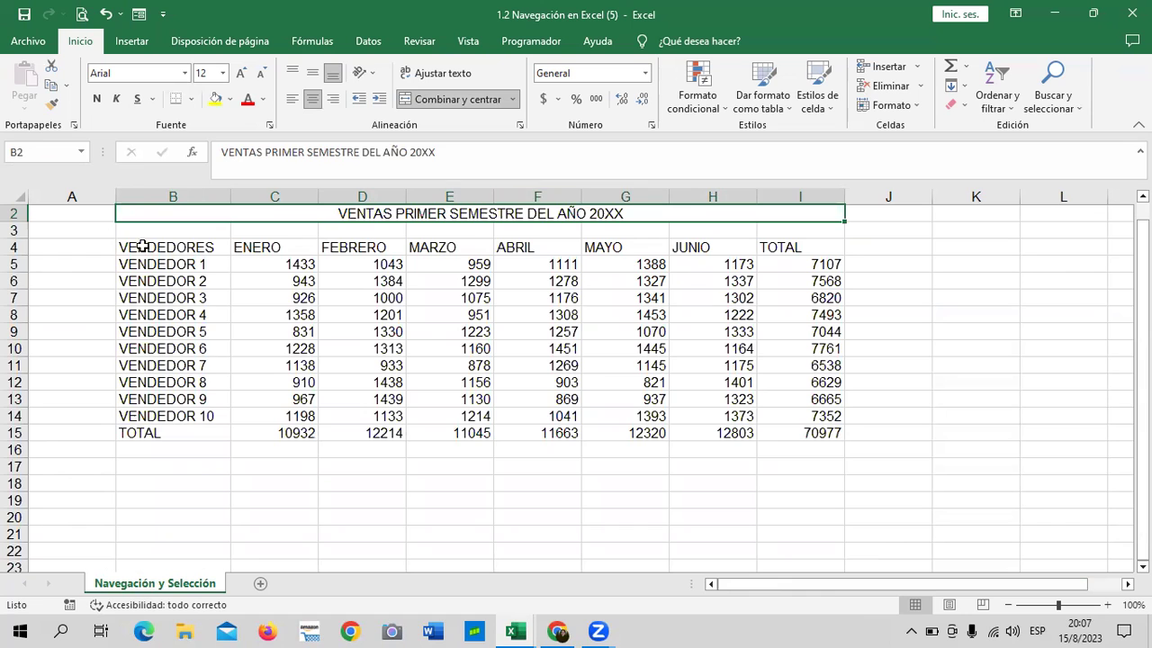
Select the full table B4:I15, from VENDEDORES through the TOTAL row and 70977
left_click_drag(137, 247, 811, 438)
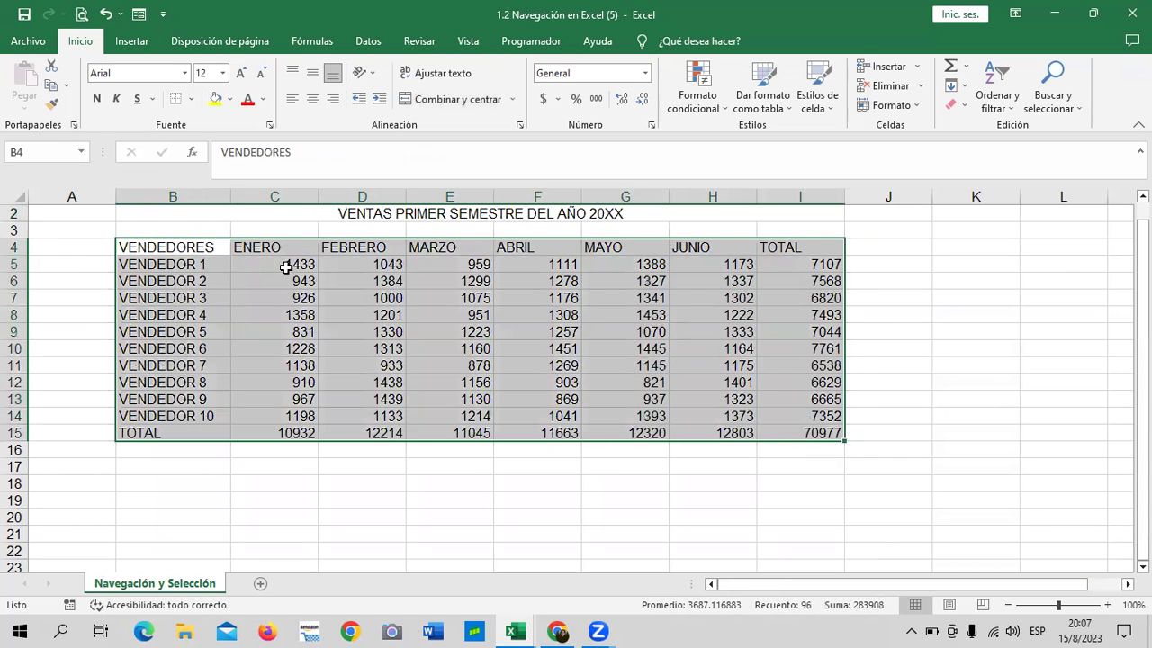
mouse_move(171, 240)
left_mouse_down()
mouse_move(302, 319)
mouse_move(171, 239)
left_mouse_up()
left_click_drag(328, 501, 361, 483)
left_click_drag(178, 245, 787, 411)
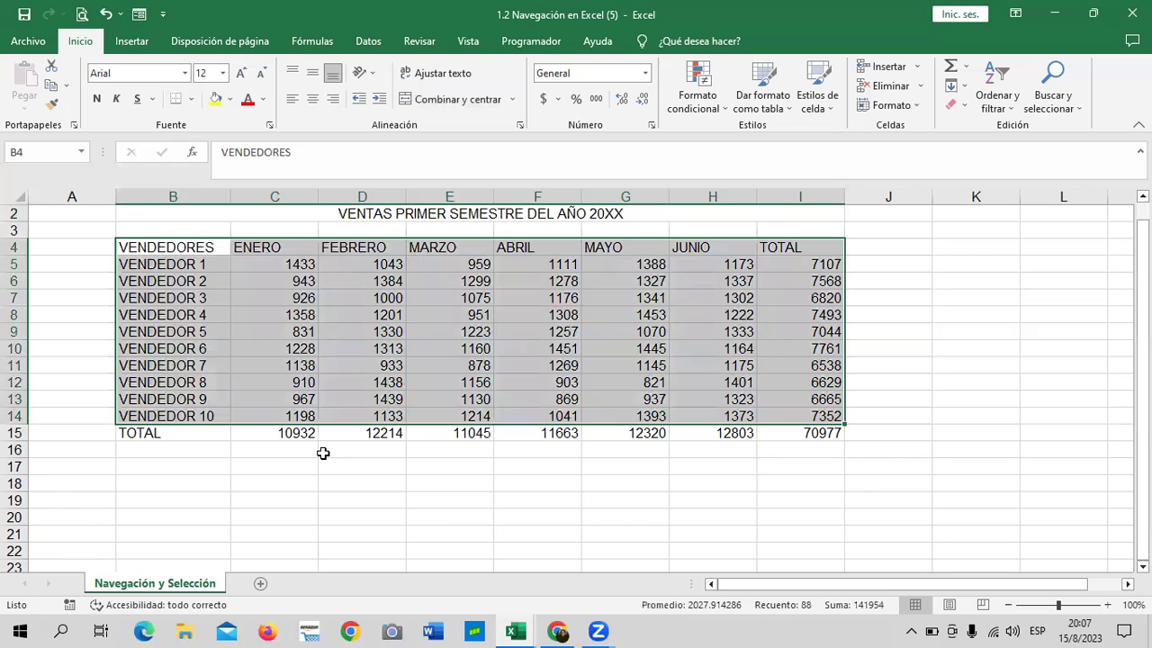
left_click(441, 502)
left_click_drag(194, 247, 833, 432)
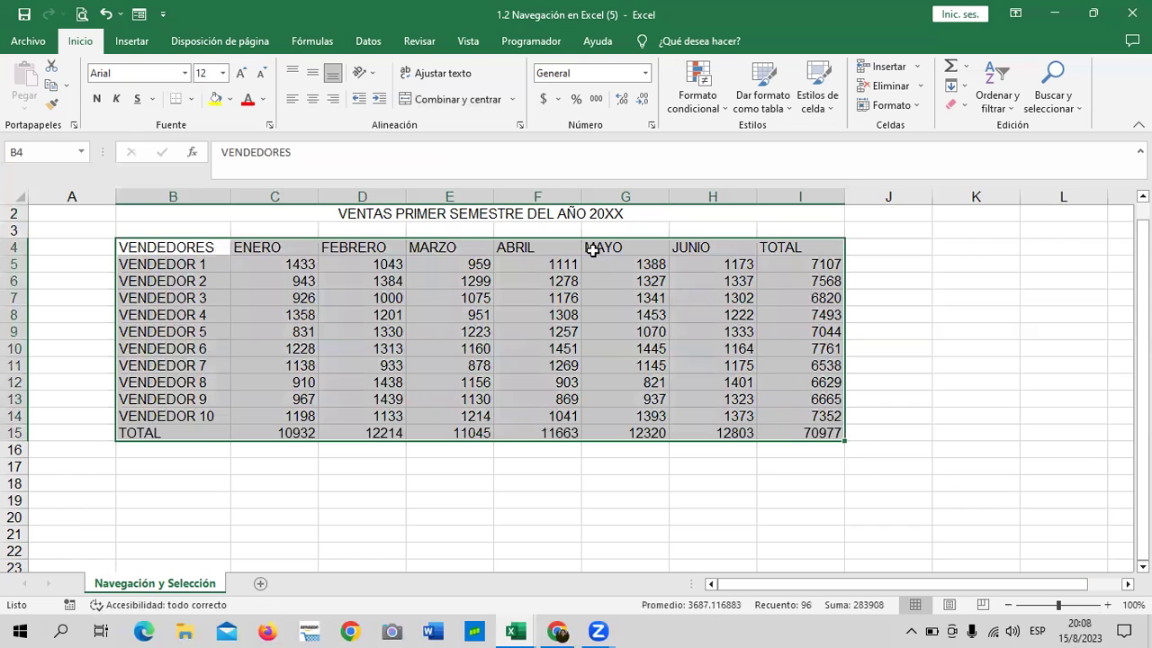
left_click(343, 248)
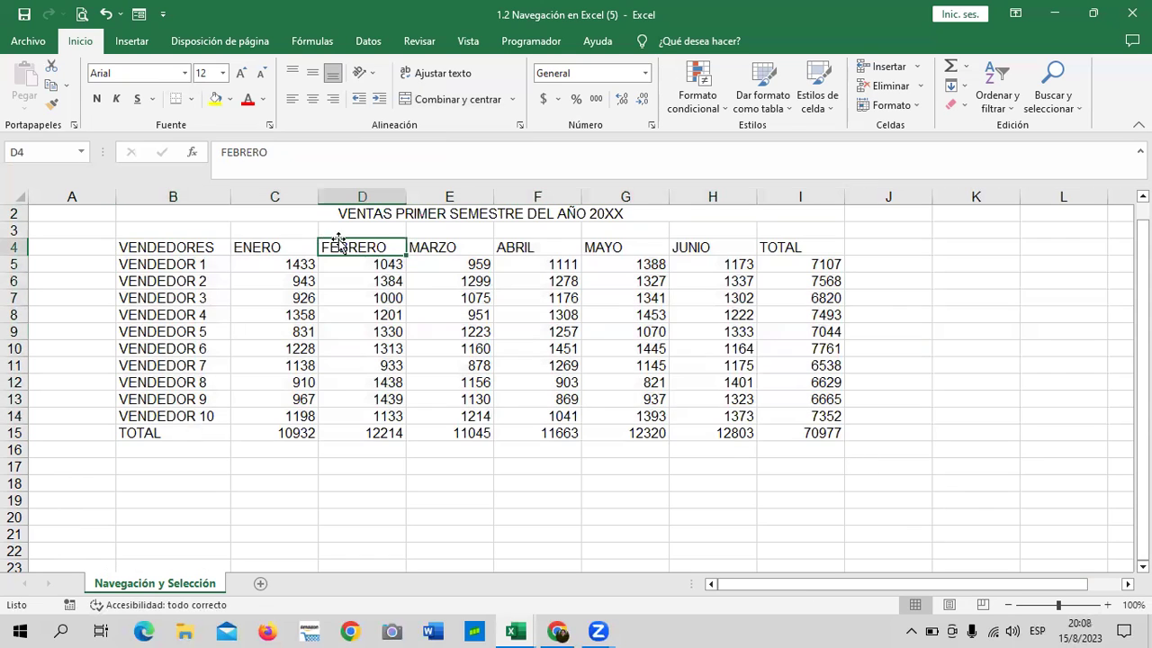
left_click(559, 345)
left_click_drag(239, 247, 776, 432)
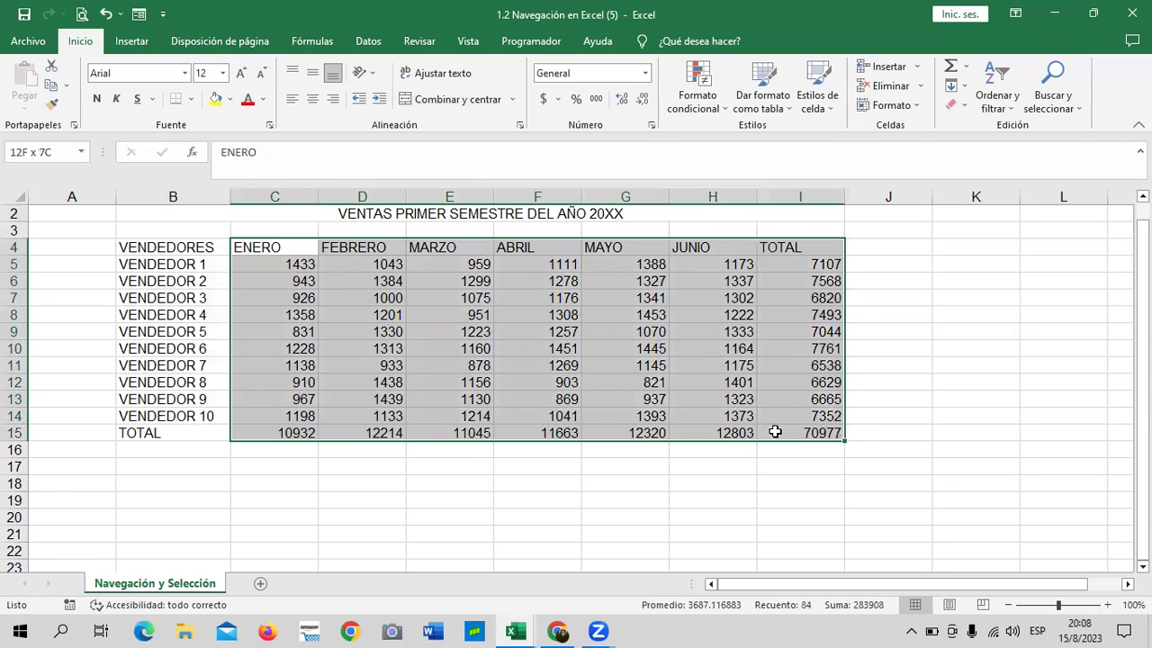
left_click(616, 498)
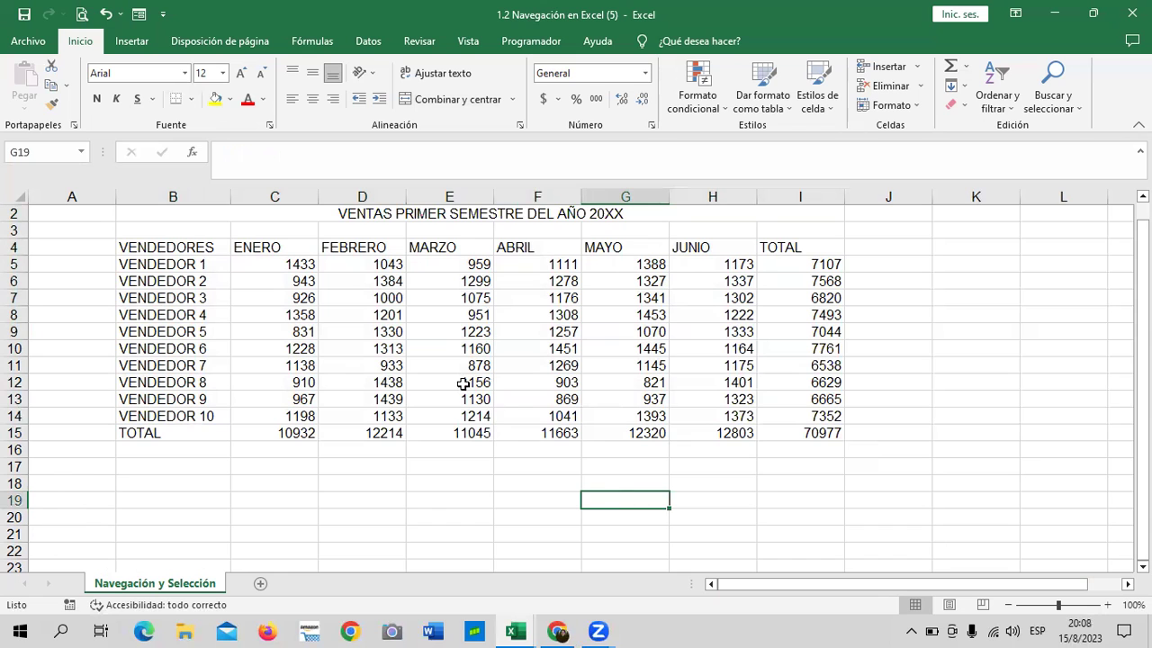
scroll(456, 379, "down", 3)
scroll(457, 379, "up", 3)
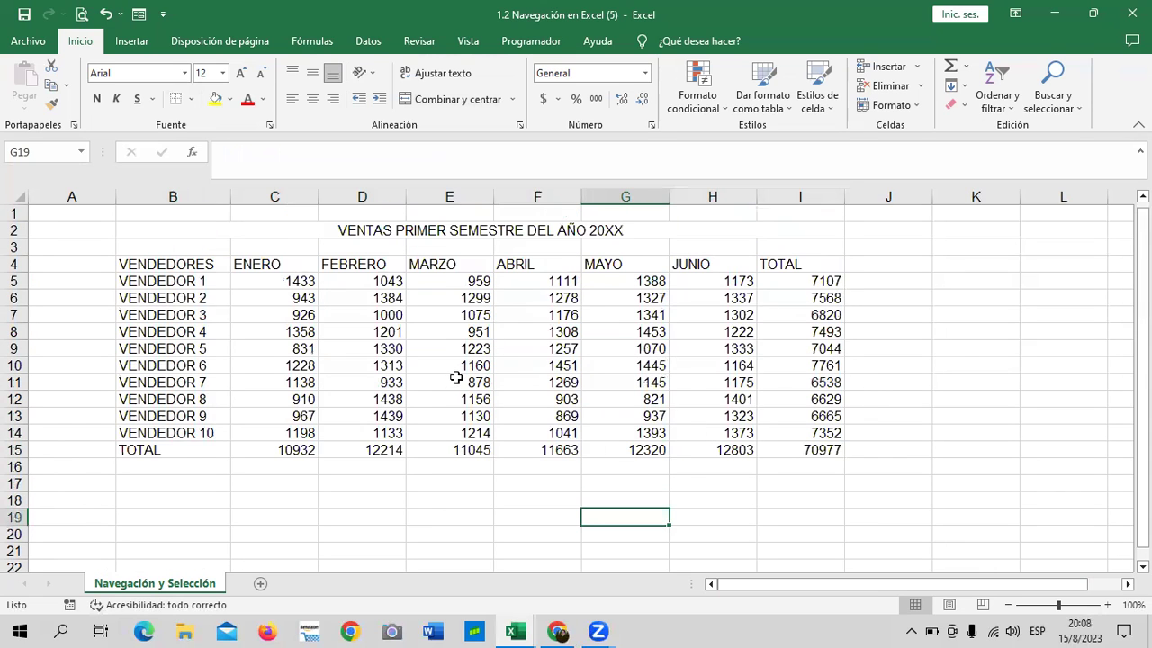
left_click(177, 261)
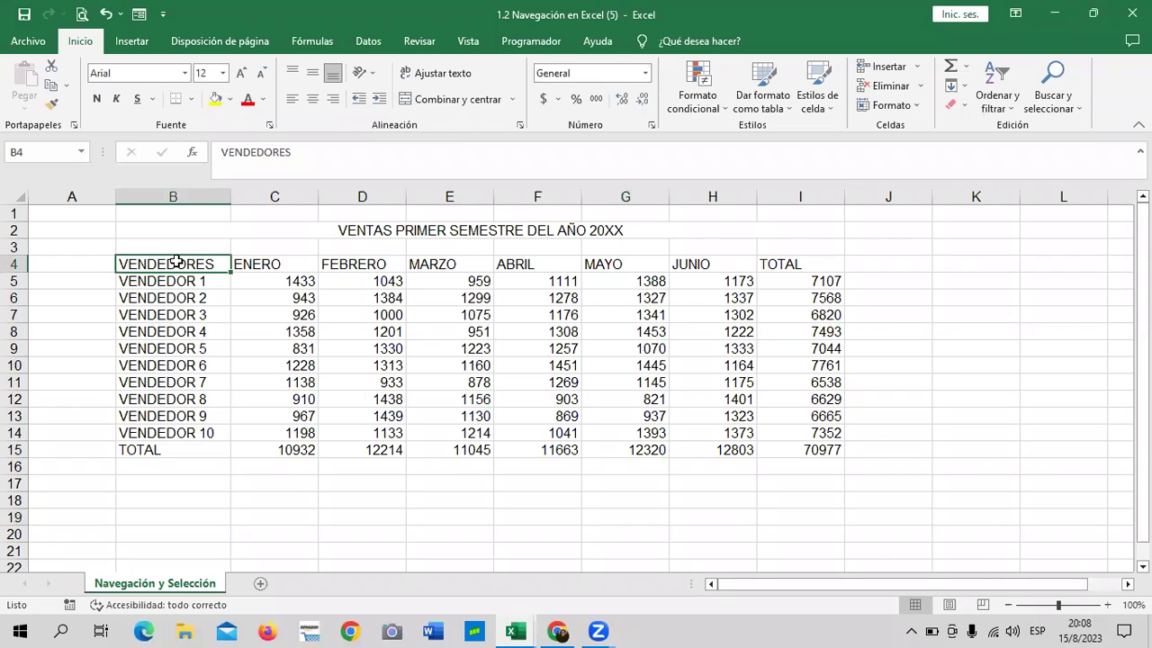
left_click(891, 348)
left_click(167, 265)
key("ctrl+shift+Right")
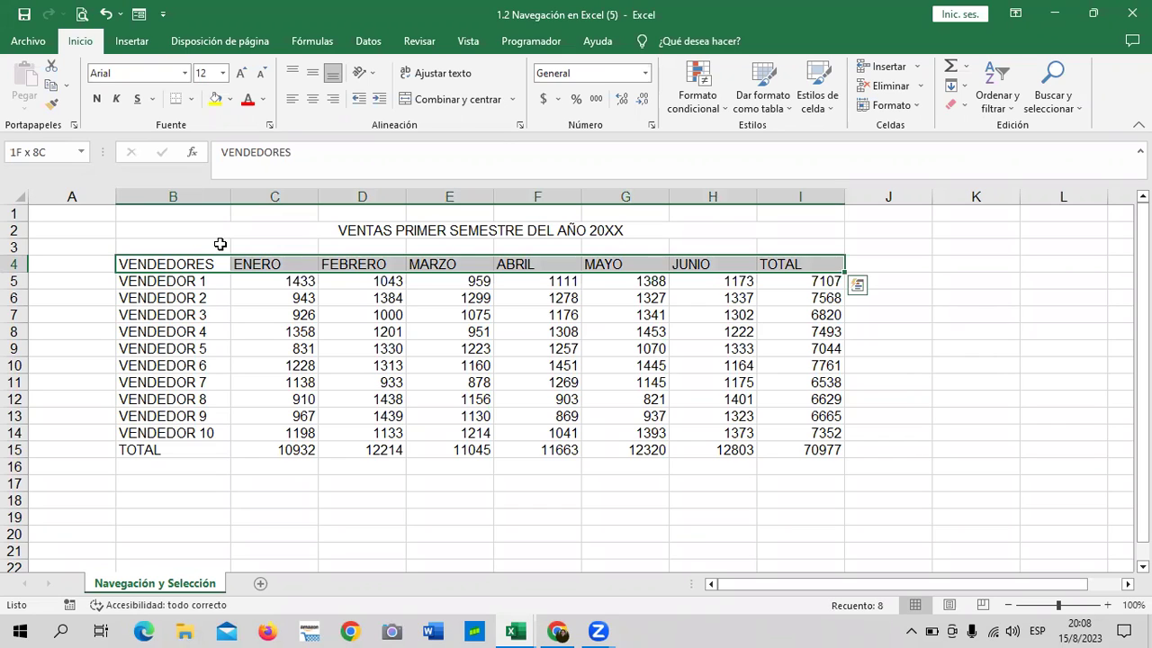
left_click_drag(1080, 417, 1065, 397)
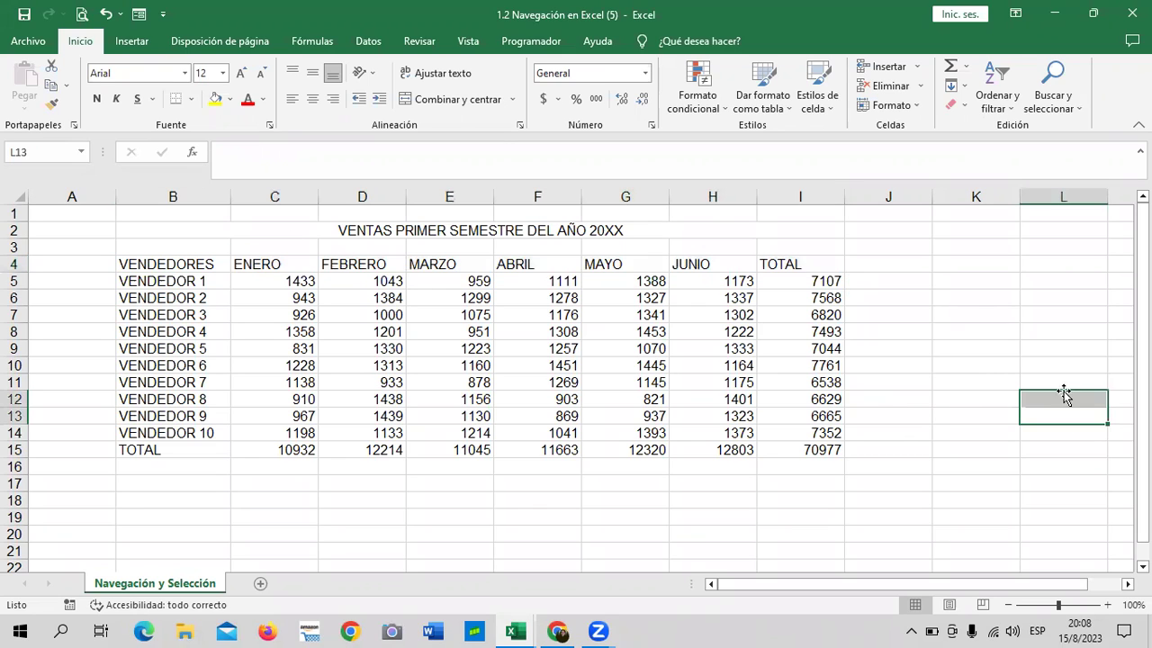
left_click(815, 281)
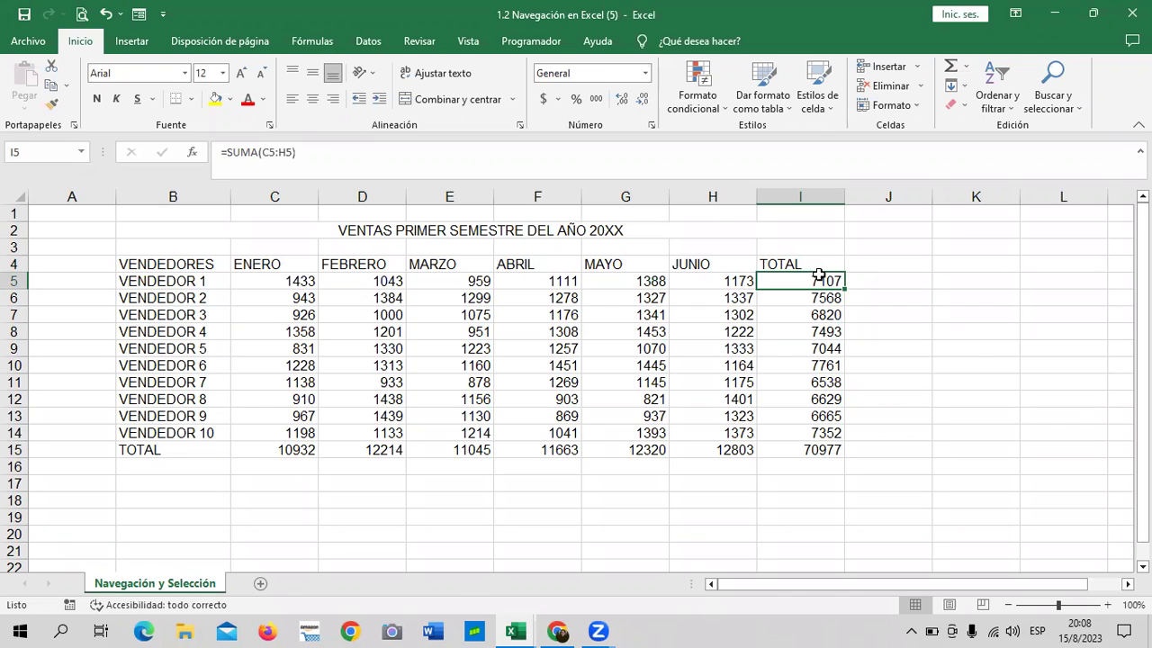
From I5, extend the selection across VENDEDOR 1's row and down to the TOTAL row, giving B5:I15
key("ctrl+shift+Left")
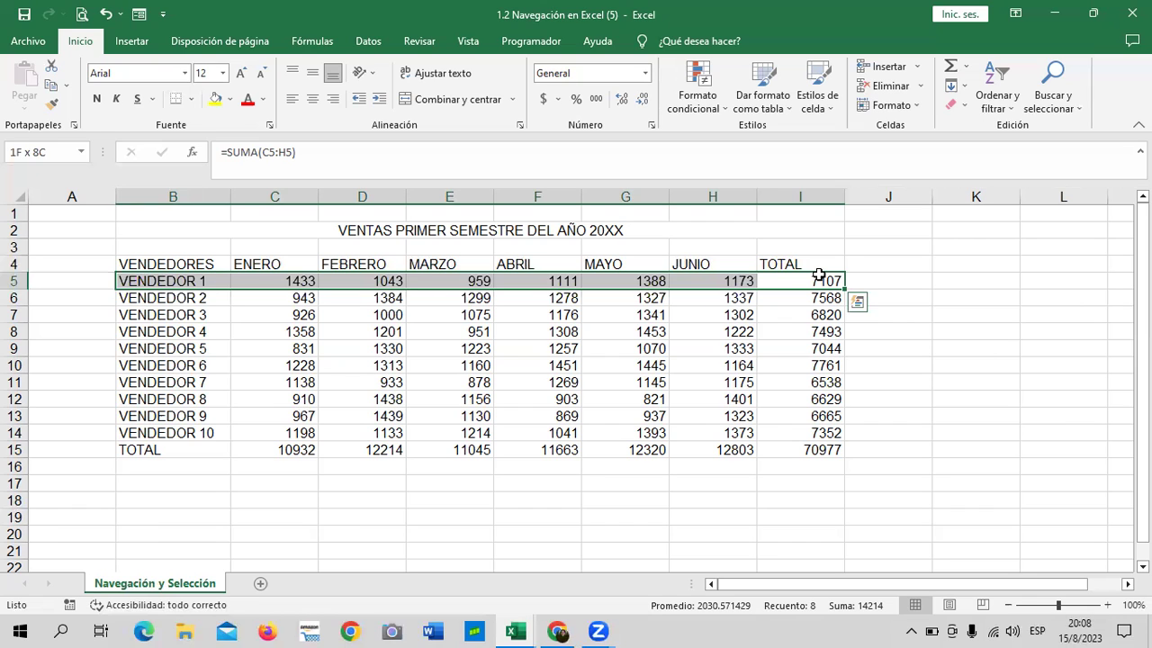
key("ctrl+shift+Down")
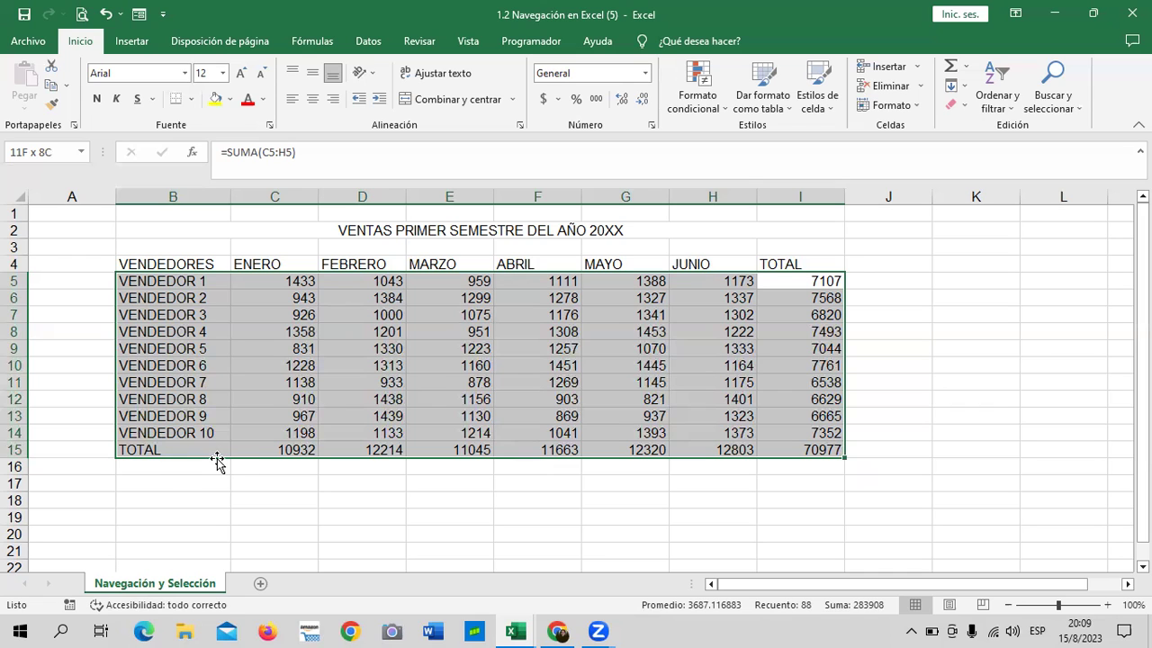
Select B4:I17, covering the sales table plus the two blank rows below it
left_click(479, 497)
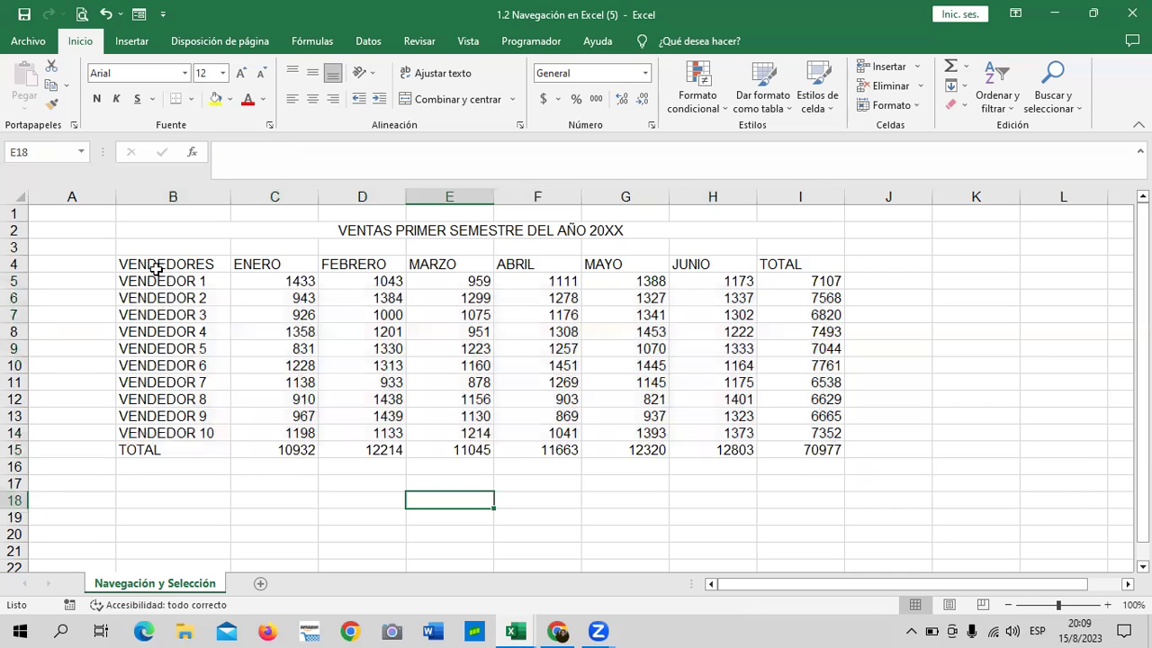
left_click_drag(156, 270, 912, 462)
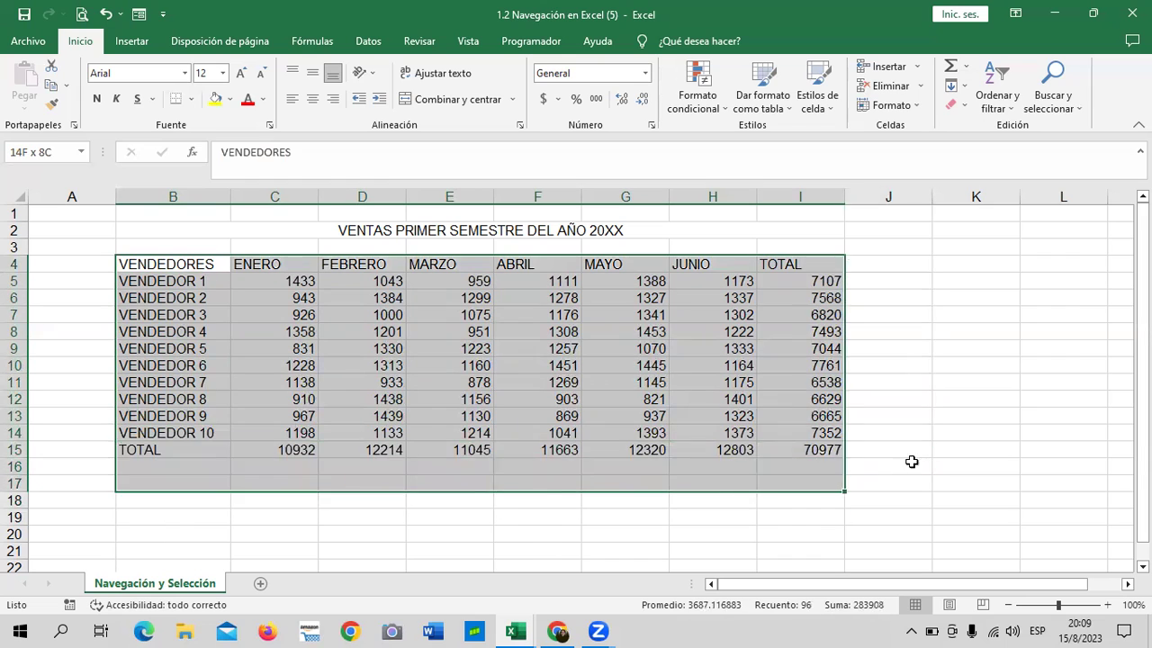
mouse_move(912, 462)
left_mouse_down()
mouse_move(910, 485)
mouse_move(887, 433)
left_mouse_up()
left_click(740, 514)
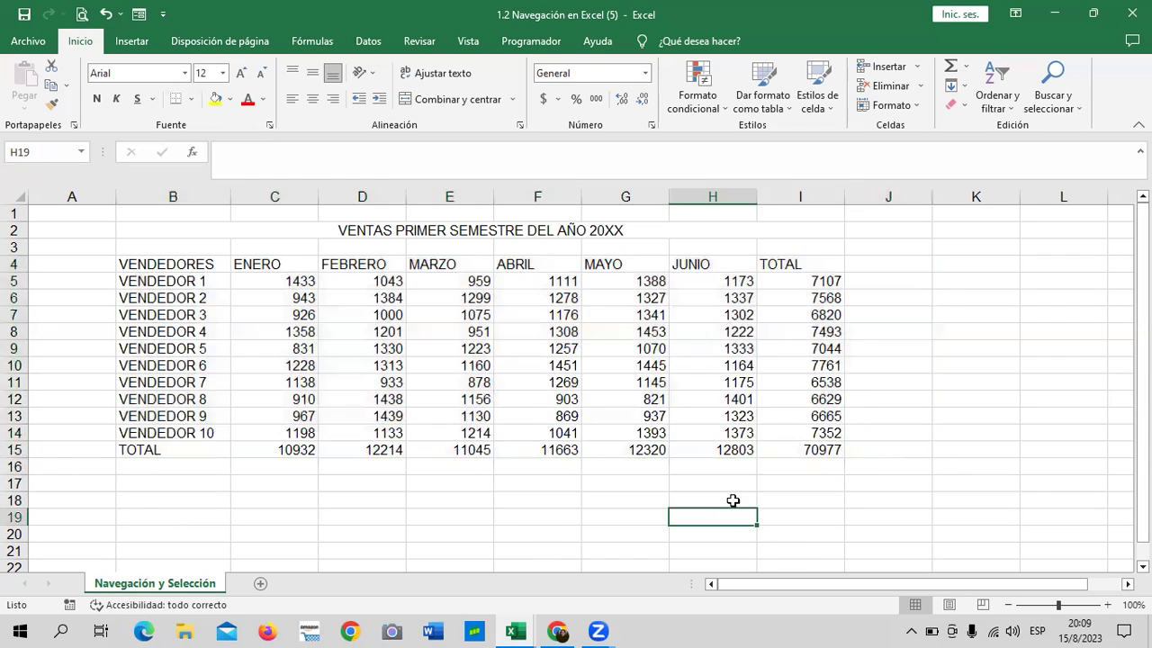
mouse_move(160, 264)
left_mouse_down()
mouse_move(598, 410)
mouse_move(864, 468)
left_mouse_up()
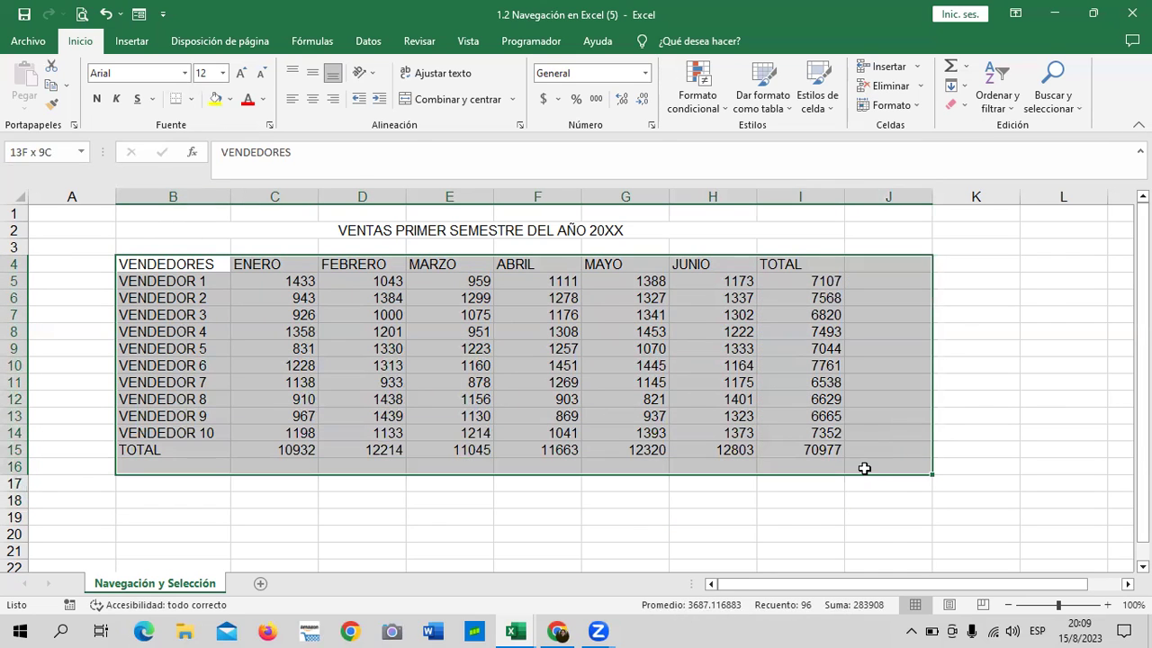
left_click_drag(864, 469, 841, 491)
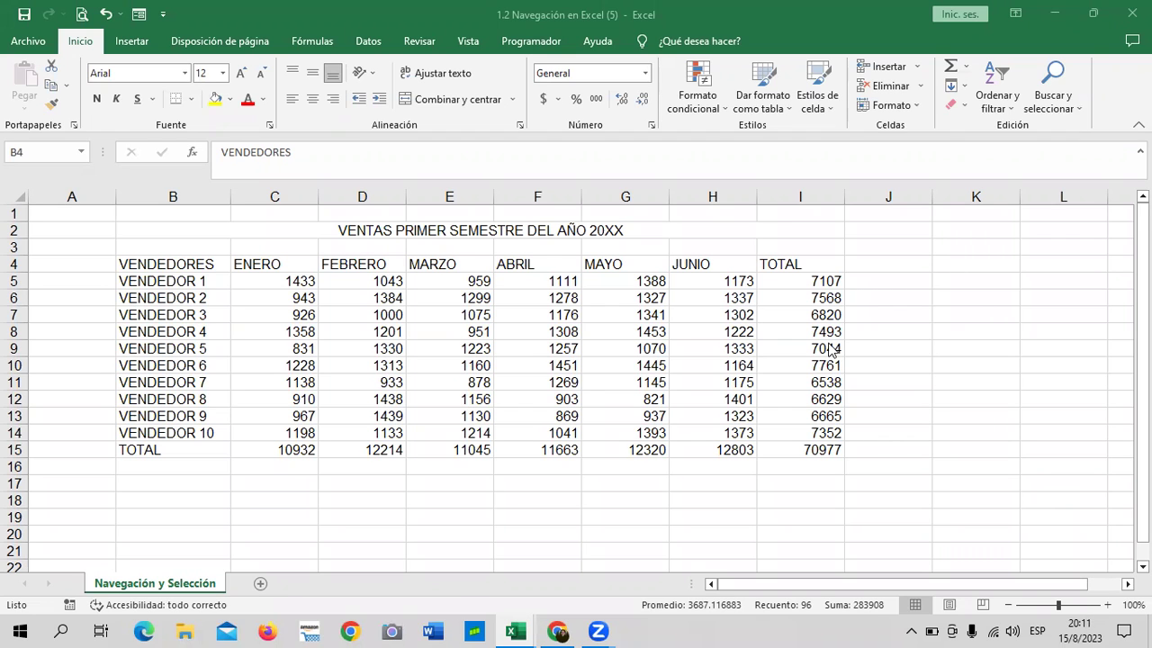
left_click(171, 266)
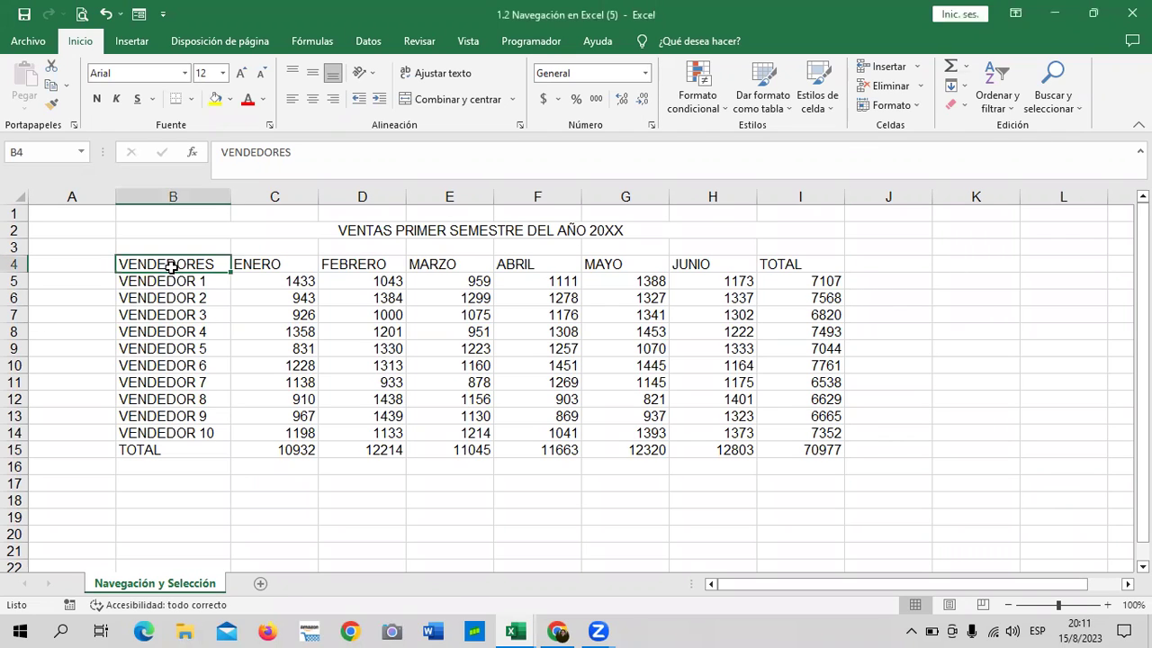
left_click(938, 330)
left_click(189, 264)
mouse_move(171, 267)
left_mouse_down()
mouse_move(515, 593)
mouse_move(1046, 475)
mouse_move(810, 495)
left_mouse_up()
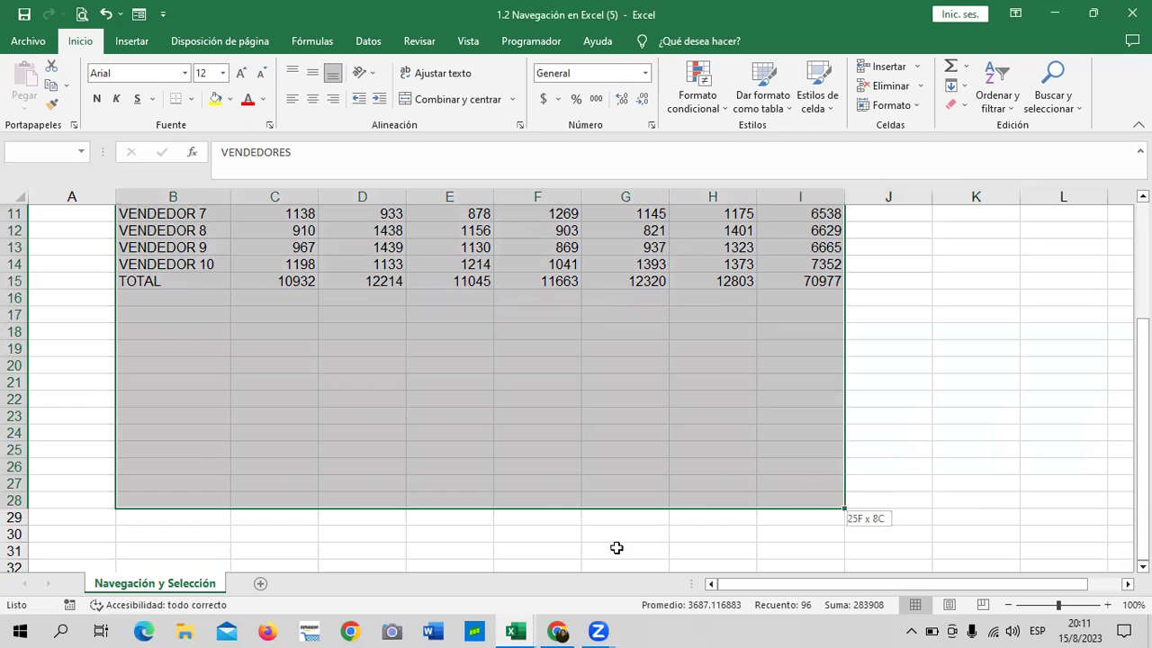
left_click_drag(810, 494, 829, 496)
left_click(894, 394)
scroll(663, 478, "up", 5)
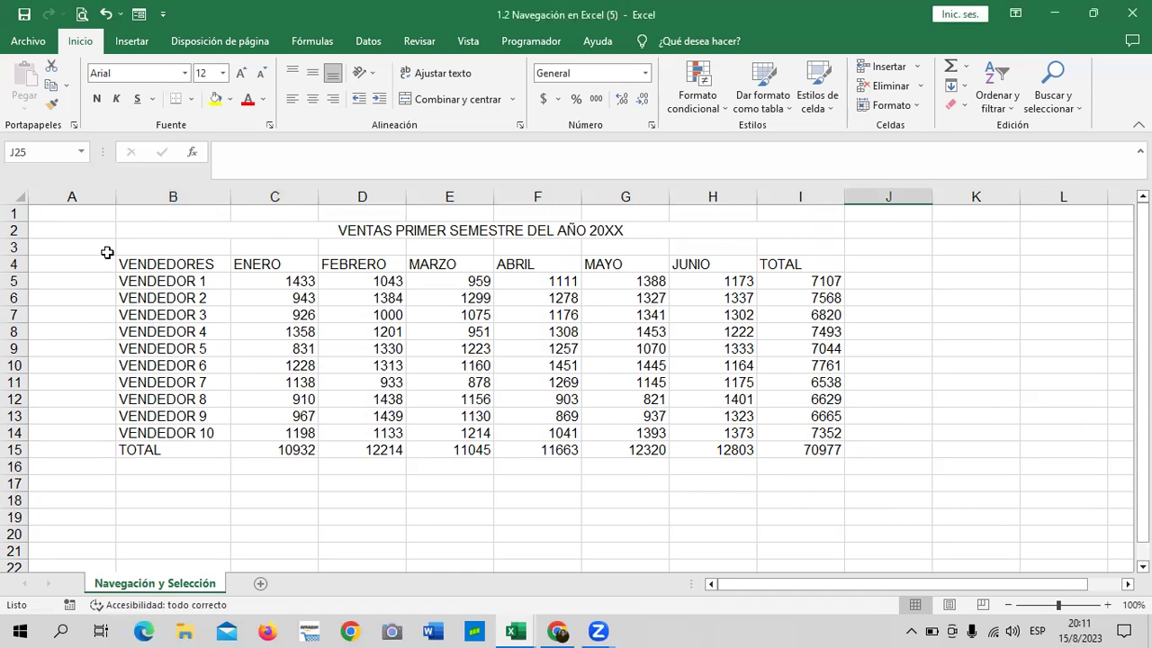
left_click(167, 263)
left_click(304, 298)
left_click(192, 264)
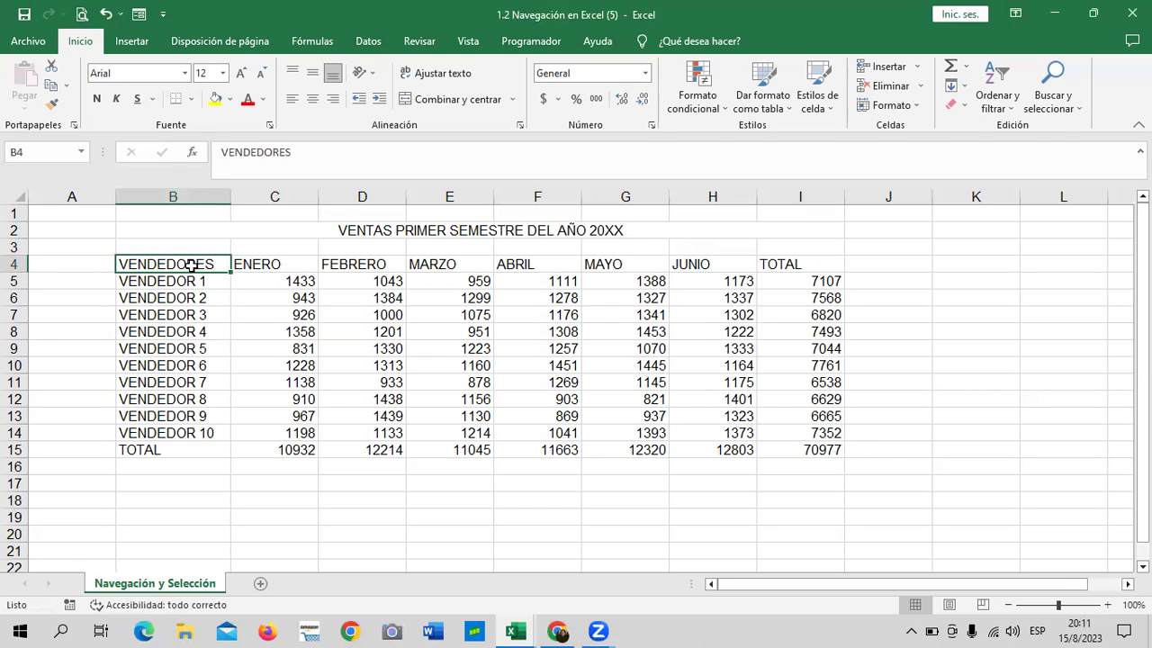
key("ctrl+shift+Right")
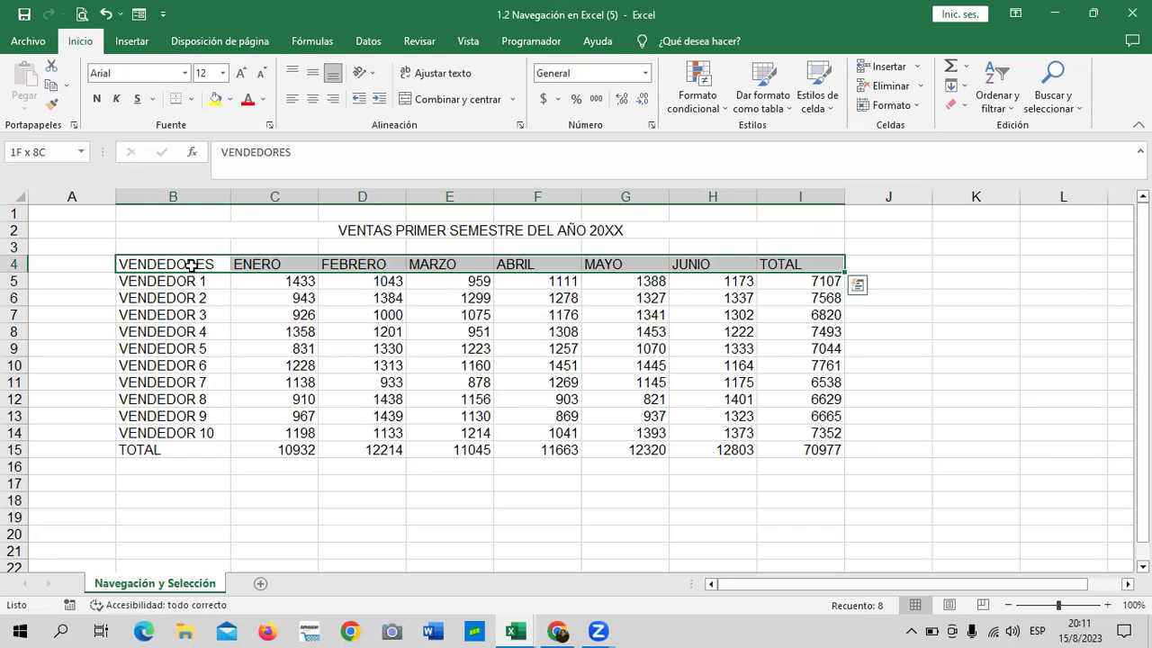
key("ctrl+shift+Down")
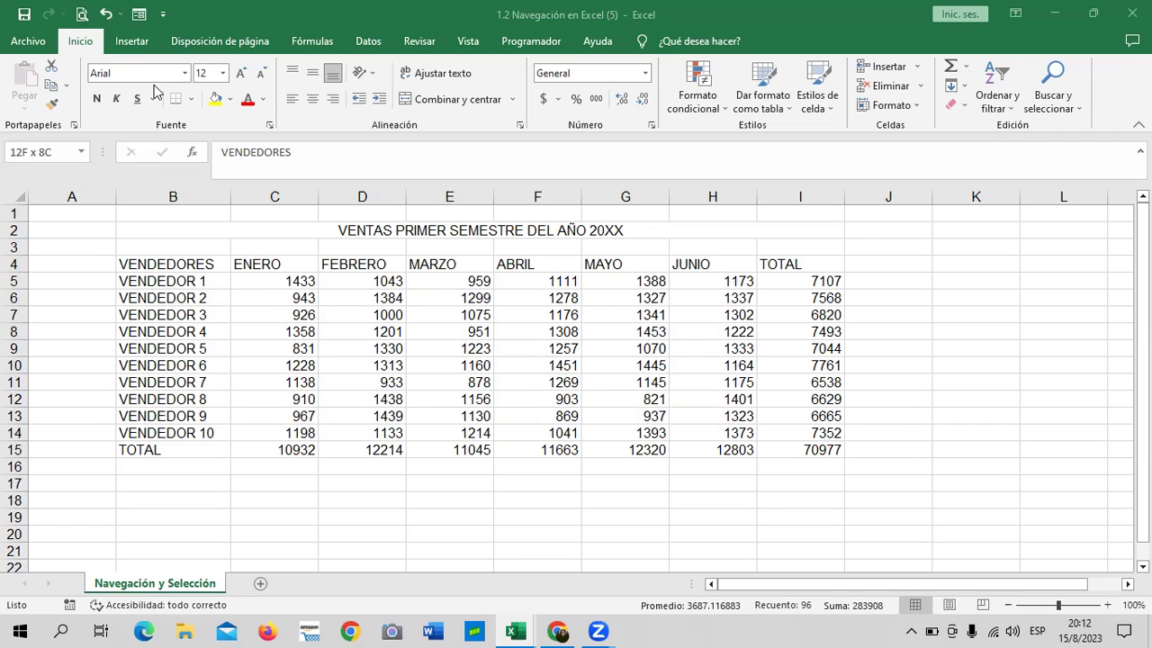
left_click(919, 321)
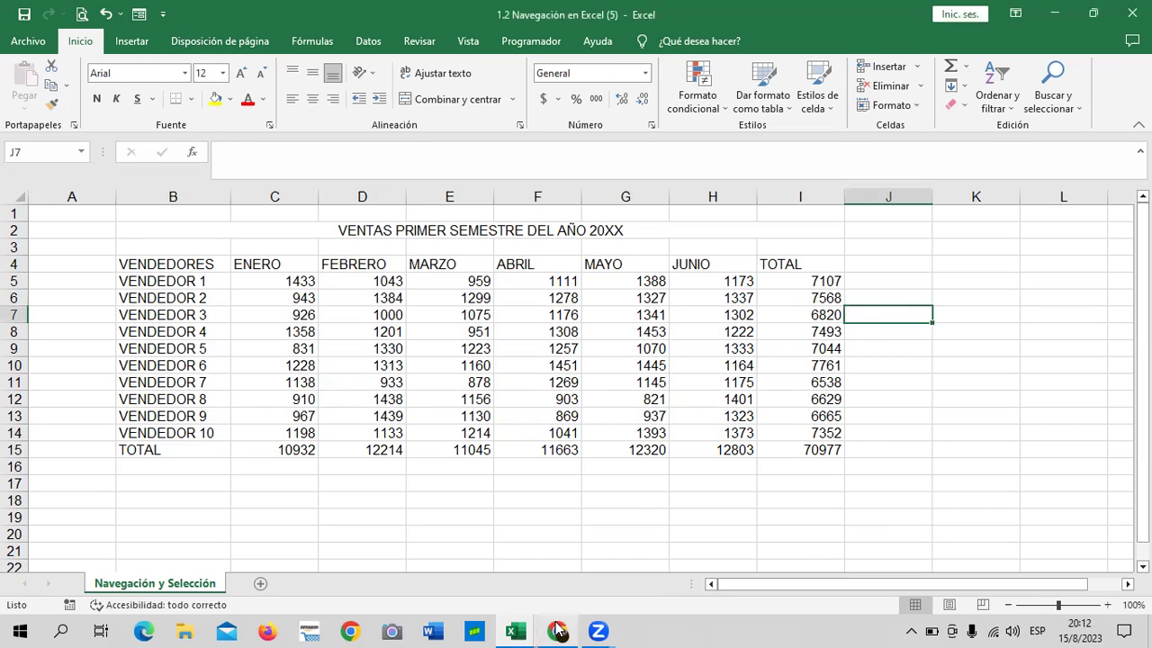
Switch to the lesson and scroll to 'Selección correlativa con mayor desplazamiento entre áreas'
mouse_move(559, 631)
left_click(563, 559)
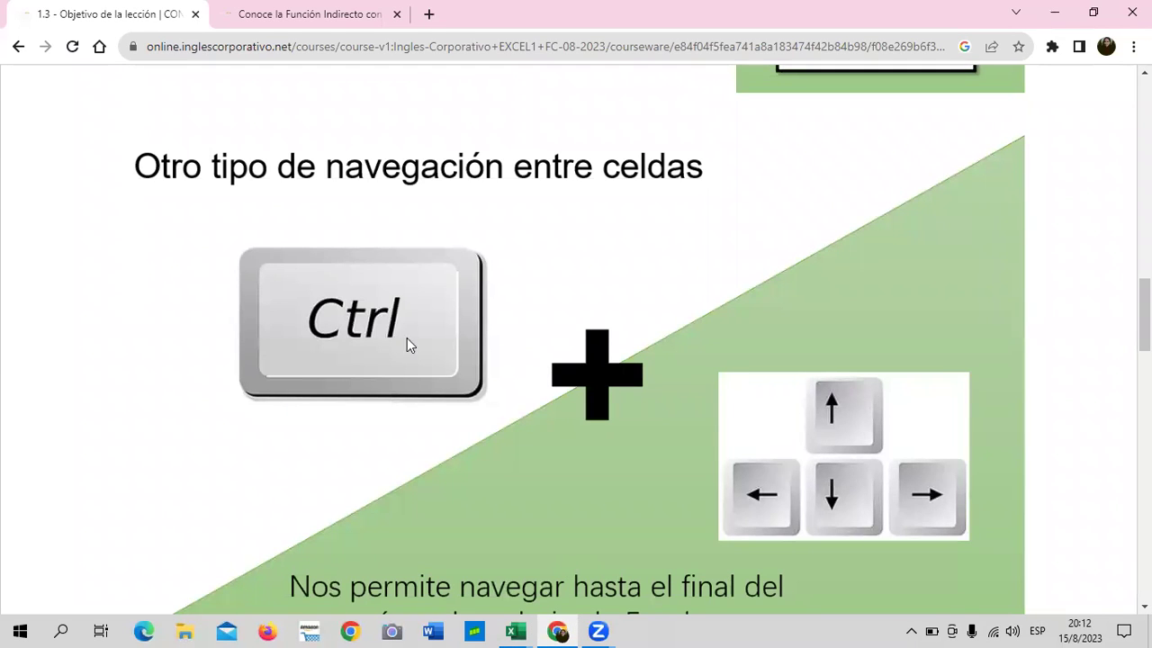
scroll(817, 432, "down", 1)
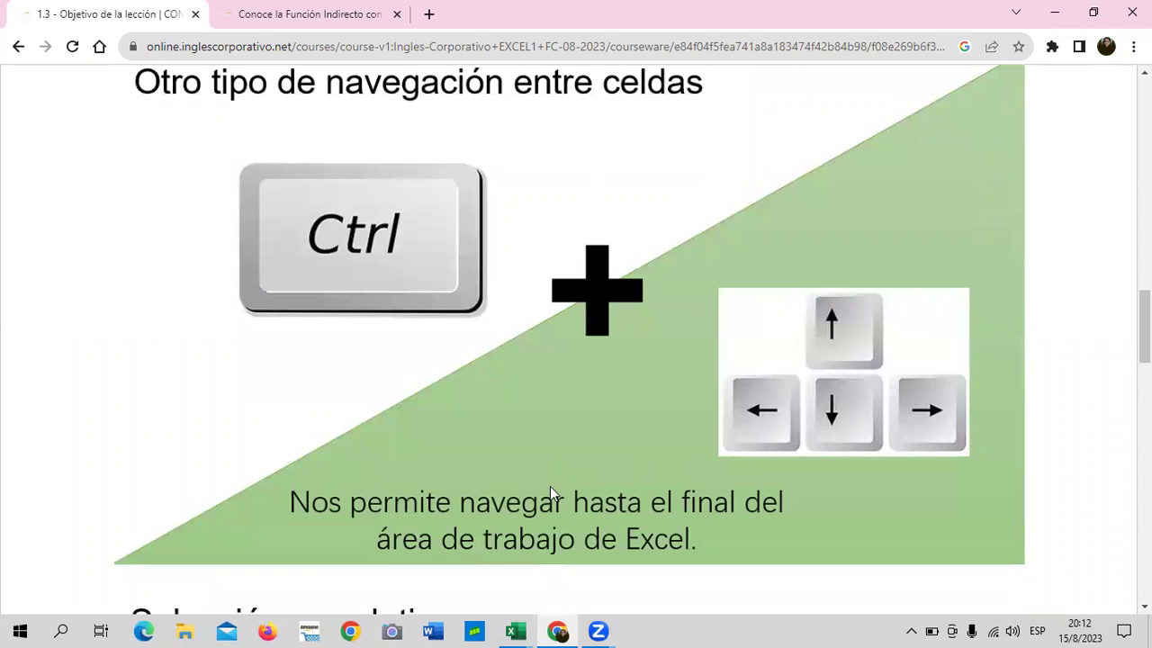
scroll(685, 502, "up", 3)
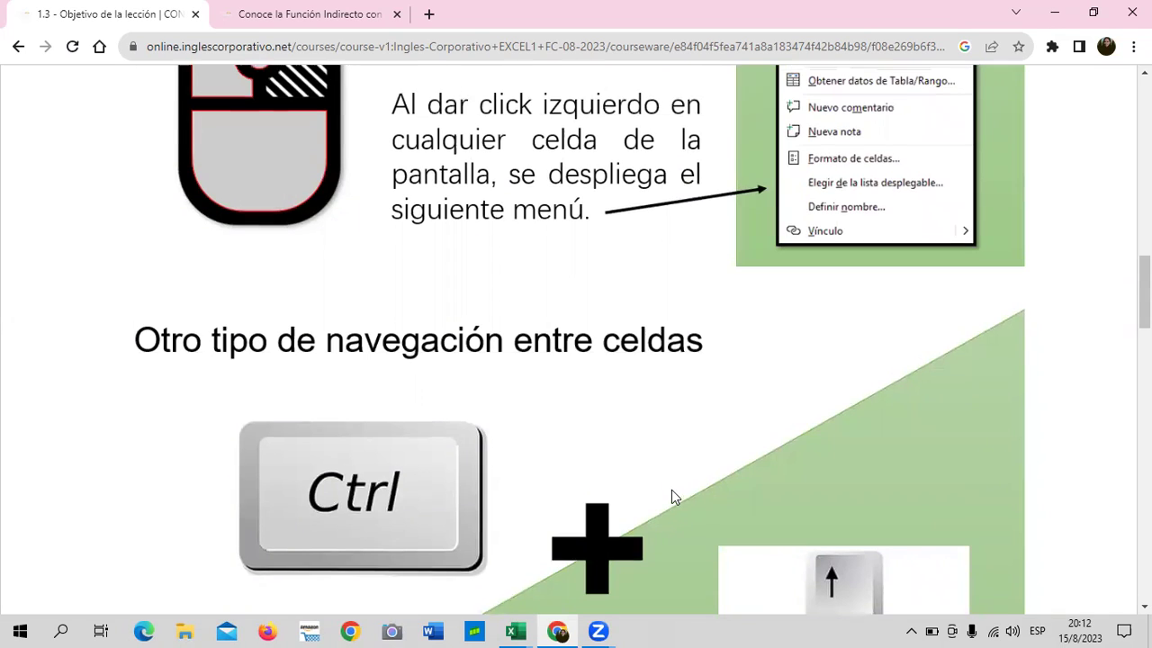
scroll(676, 495, "up", 2)
scroll(673, 495, "down", 3)
scroll(672, 489, "down", 4)
scroll(671, 490, "down", 3)
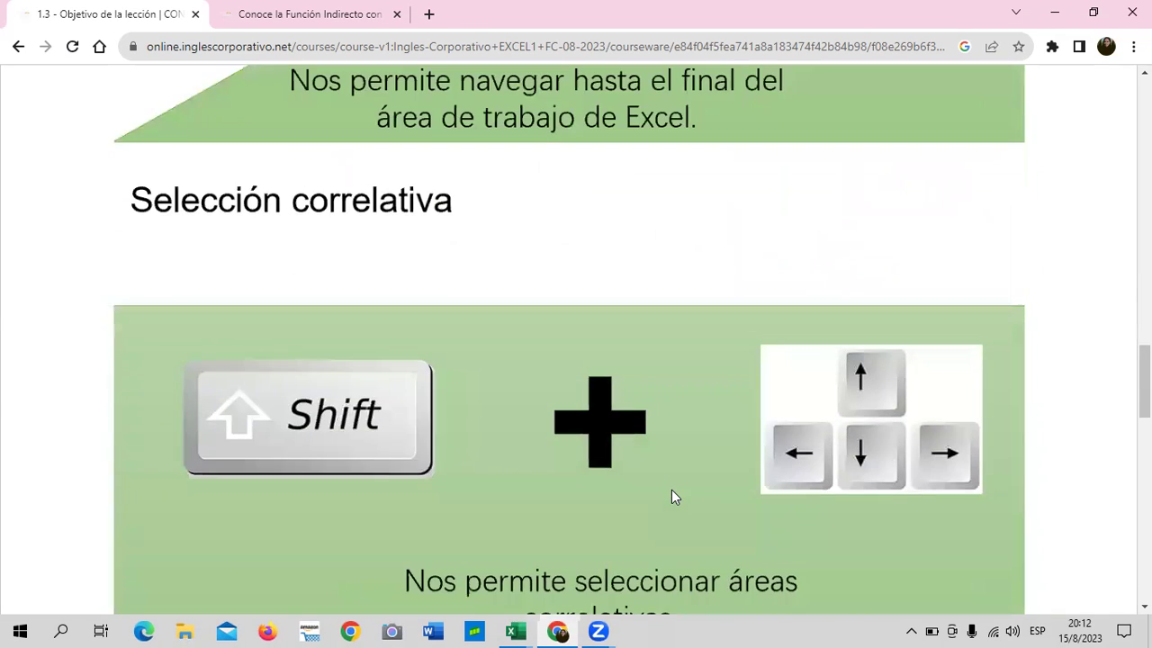
scroll(672, 490, "down", 3)
scroll(333, 339, "up", 1)
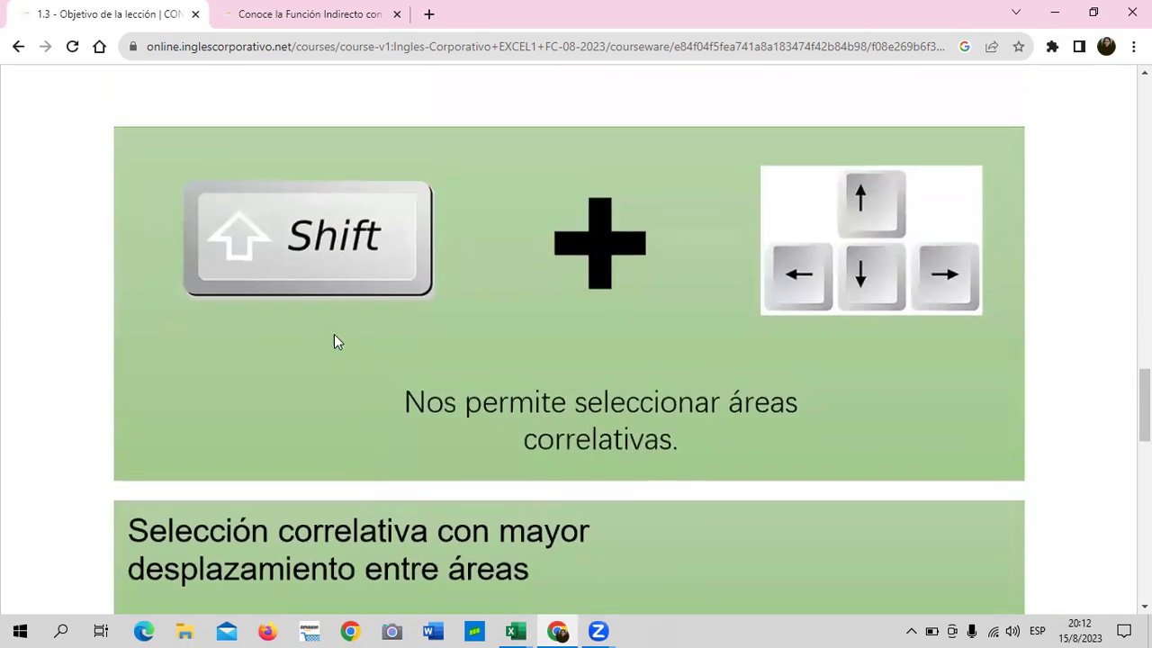
scroll(459, 328, "up", 3)
scroll(453, 339, "down", 2)
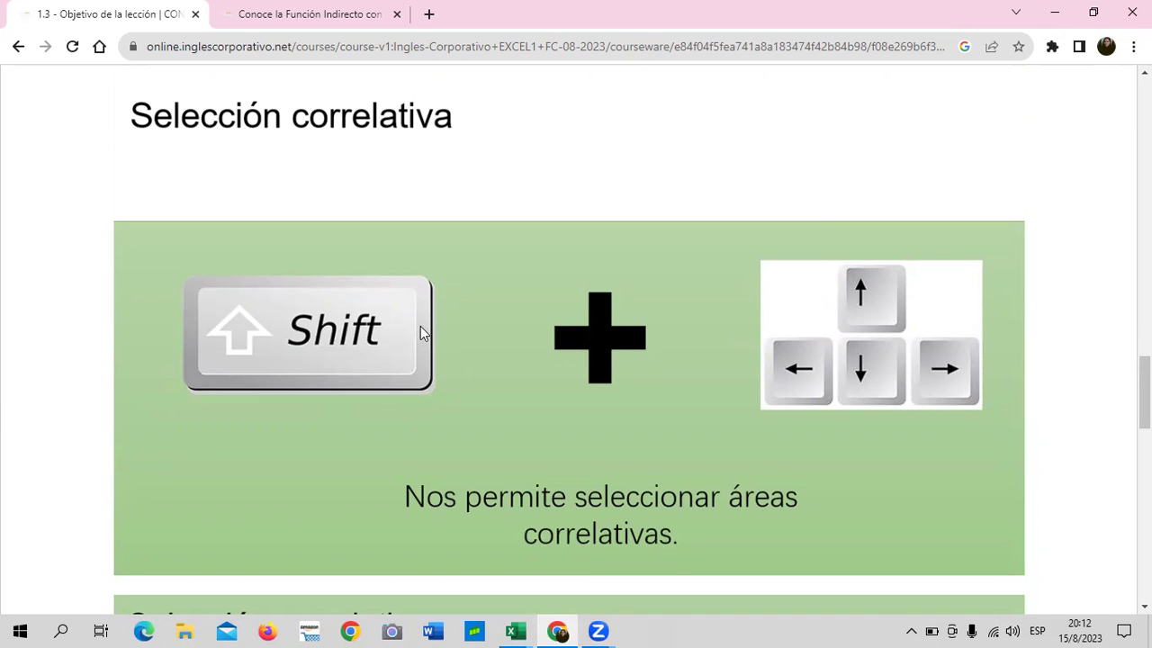
scroll(421, 328, "up", 1)
scroll(422, 327, "down", 1)
scroll(971, 330, "down", 2)
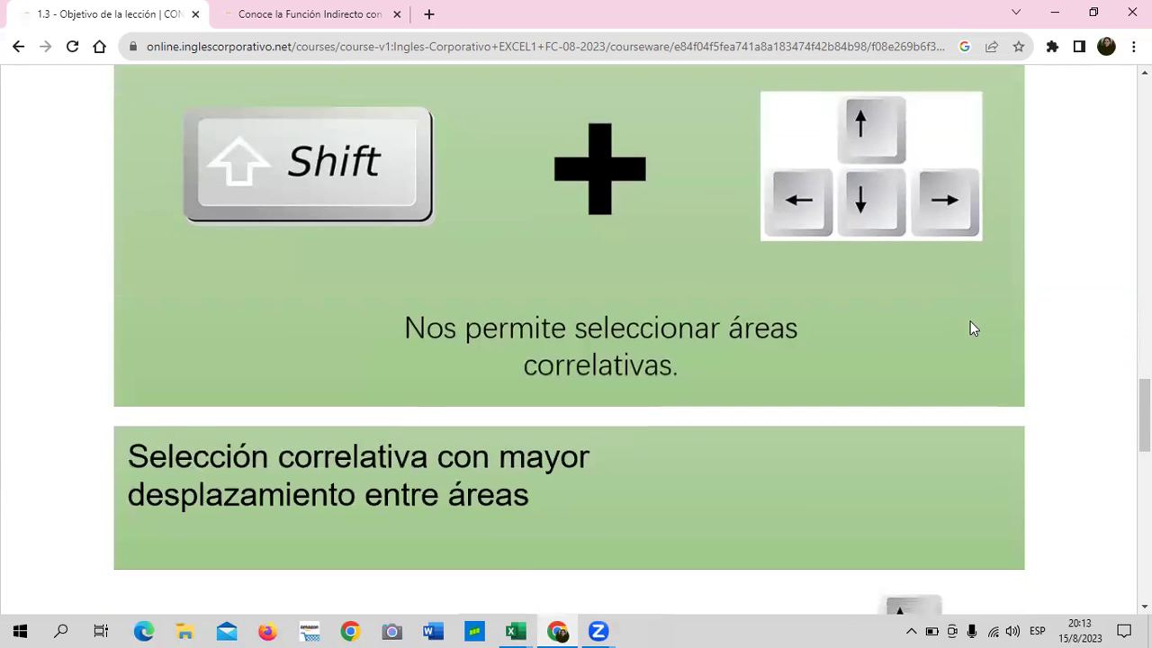
scroll(970, 322, "down", 1)
scroll(968, 325, "down", 1)
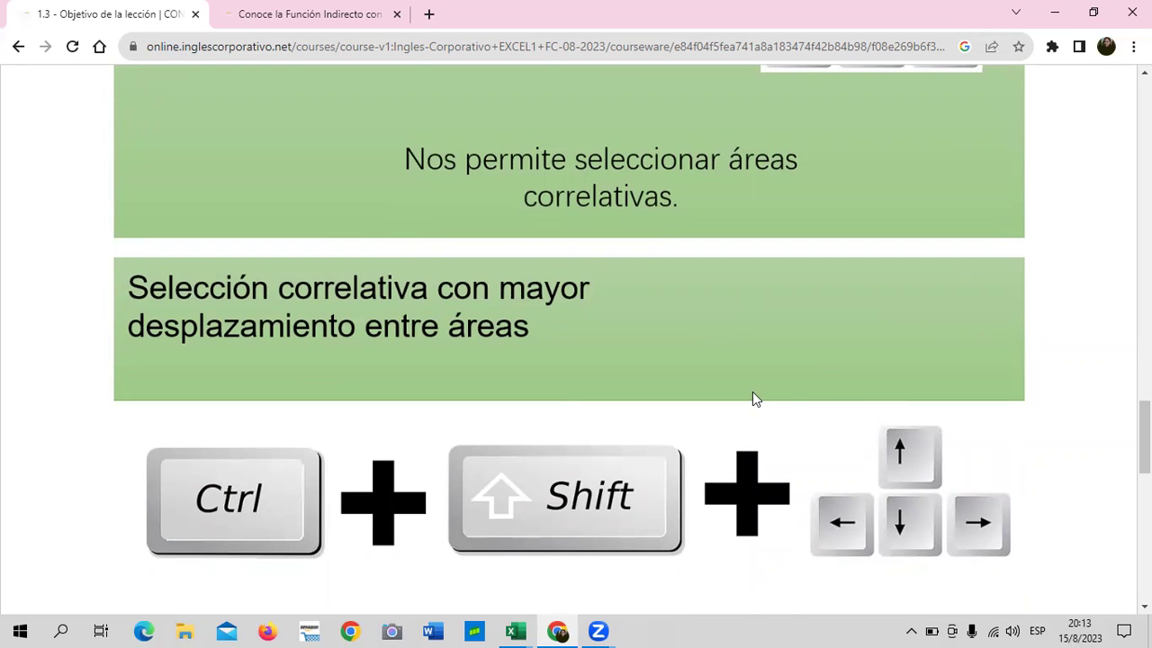
Scroll the course page down to the 'Selección no correlativa' Ctrl + mouse slide
scroll(753, 387, "down", 3)
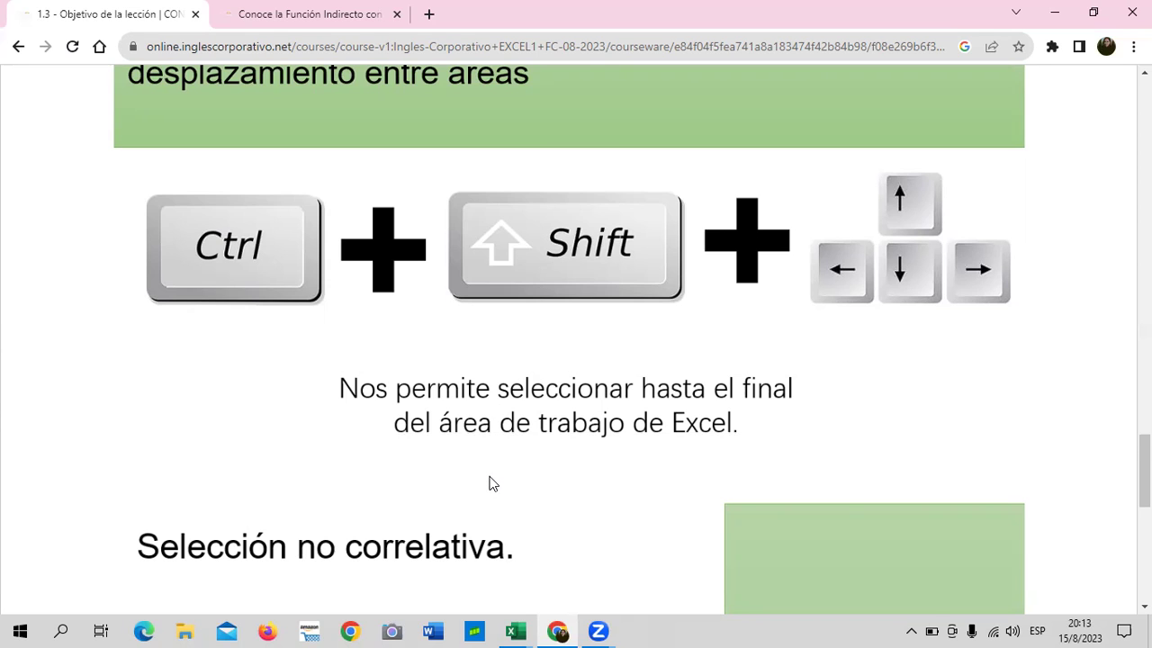
scroll(494, 484, "down", 1)
scroll(498, 472, "down", 1)
scroll(411, 445, "down", 2)
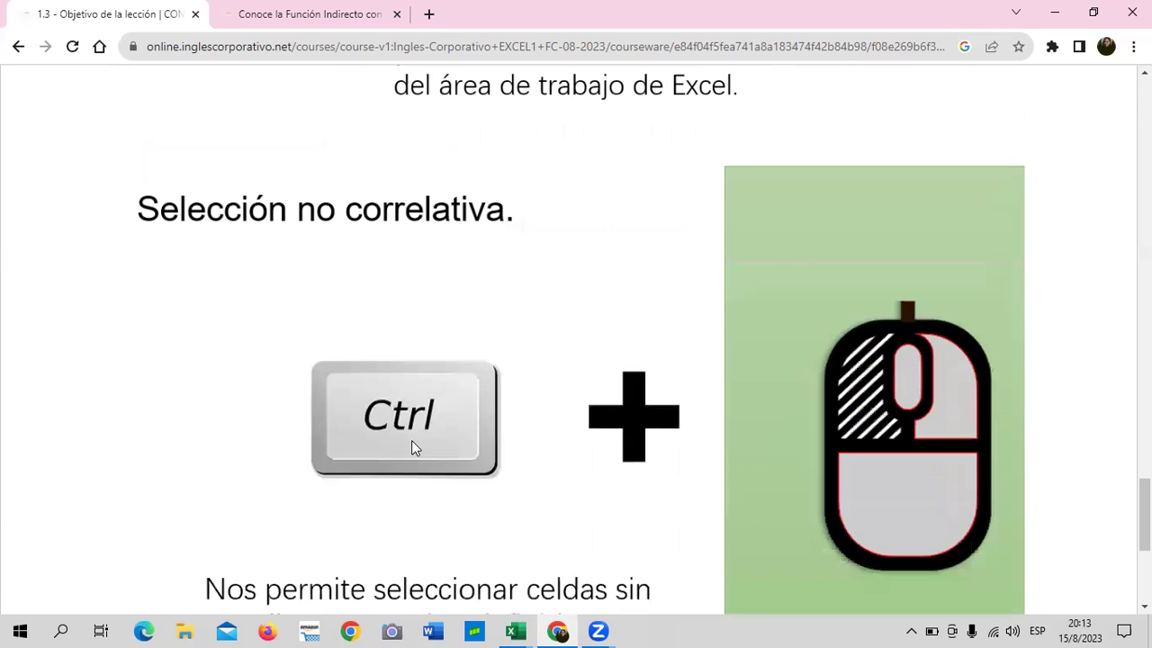
scroll(411, 440, "down", 1)
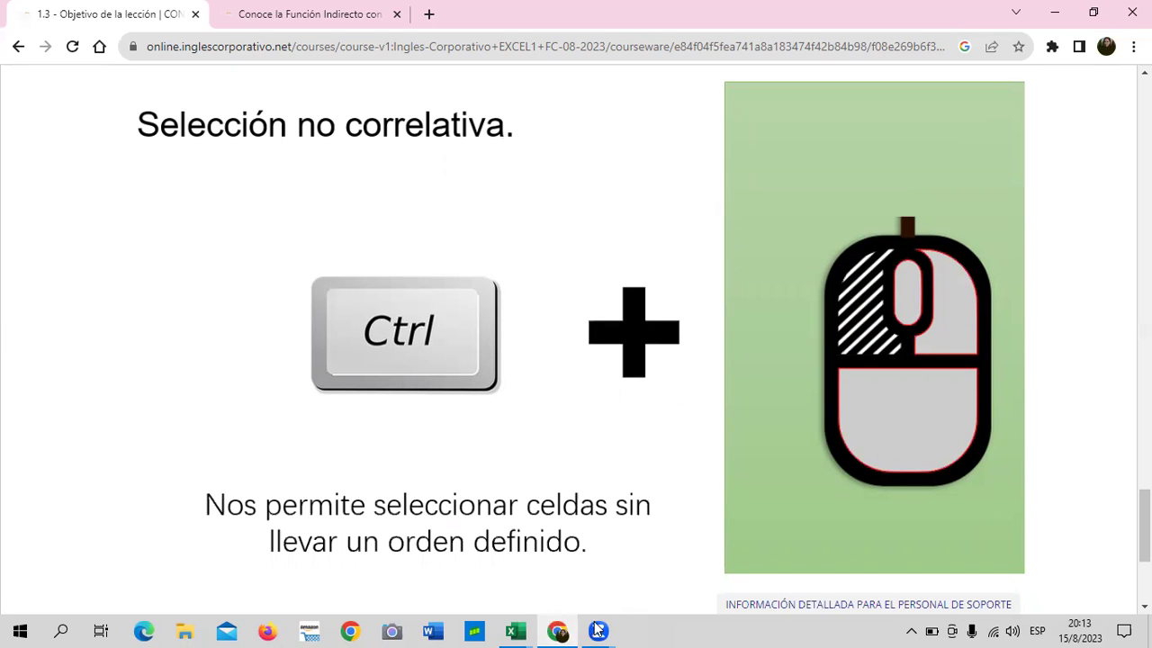
mouse_move(515, 630)
left_click(558, 594)
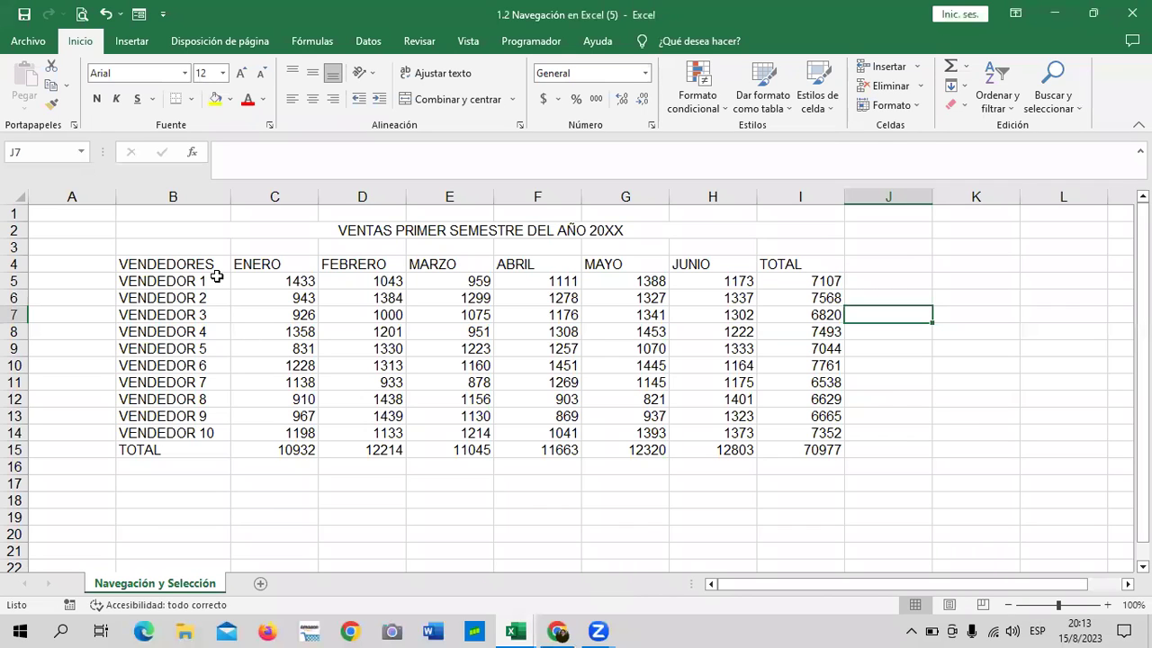
mouse_move(216, 264)
left_mouse_down()
mouse_move(397, 454)
mouse_move(968, 466)
left_mouse_up()
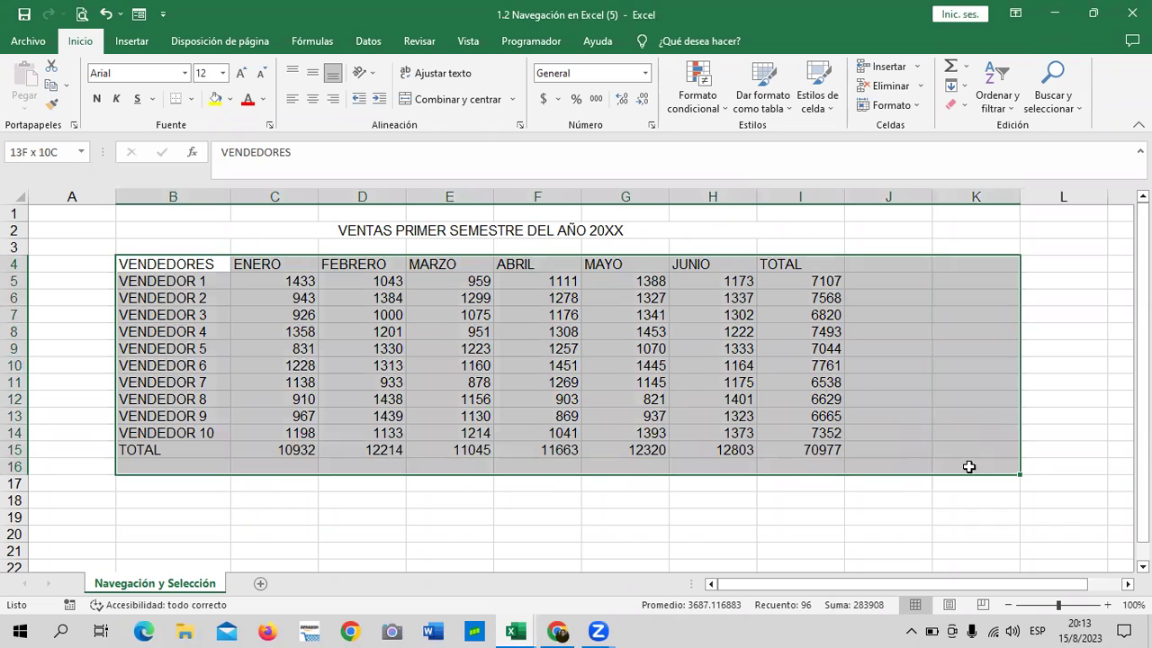
left_click_drag(968, 467, 602, 430)
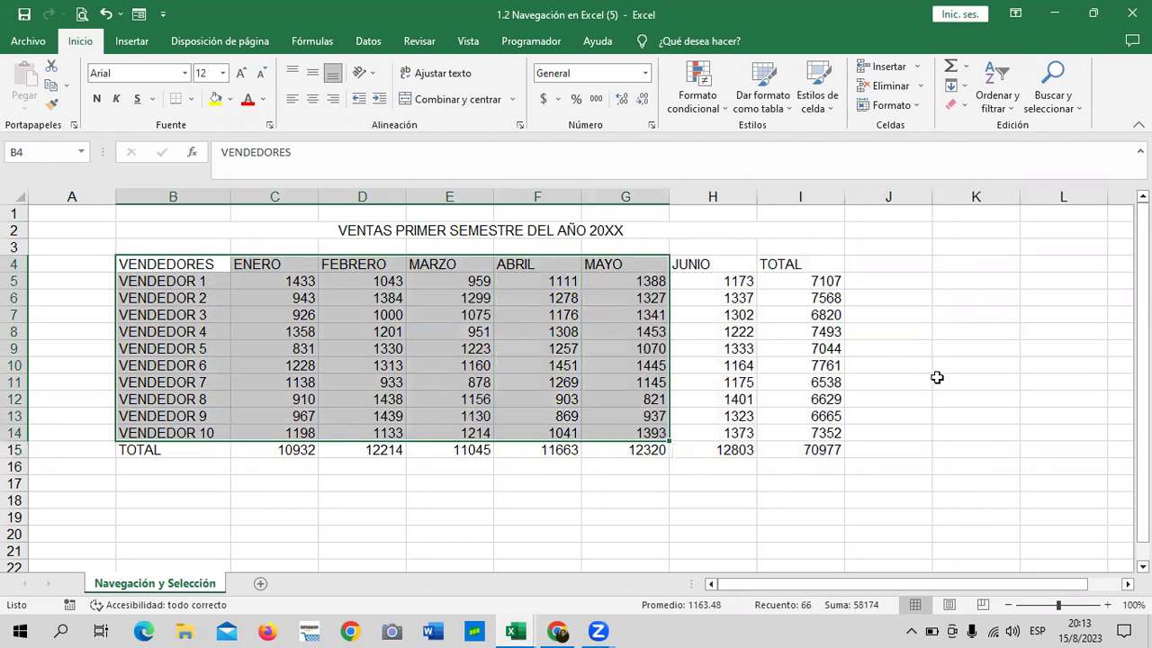
left_click(958, 361)
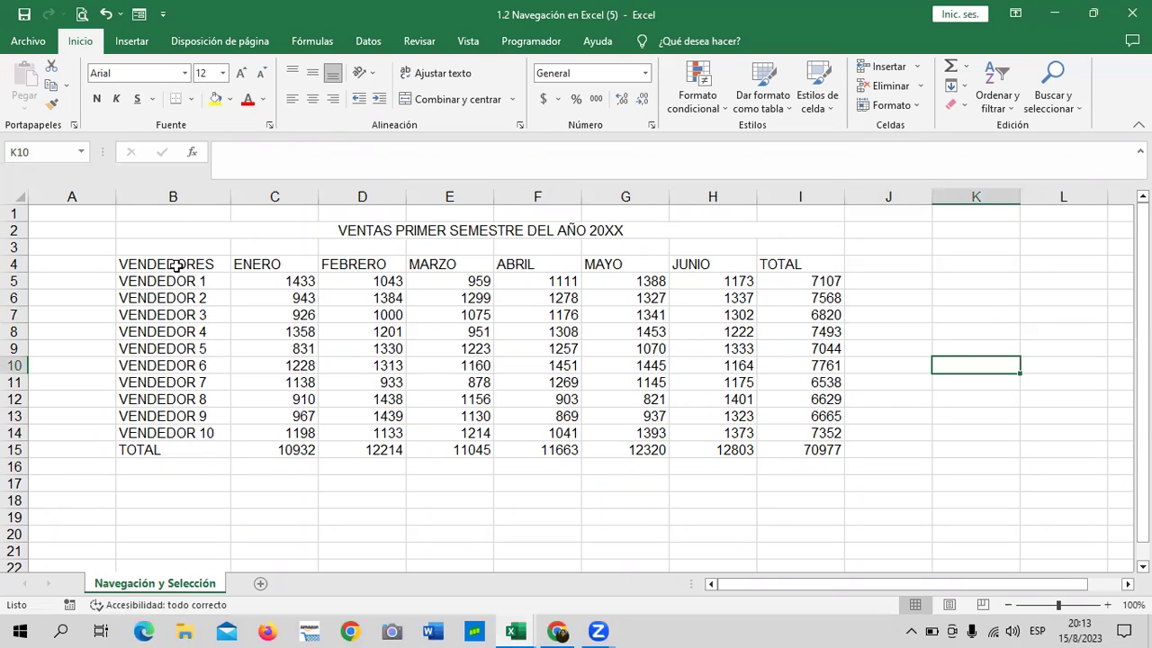
left_click_drag(176, 264, 195, 438)
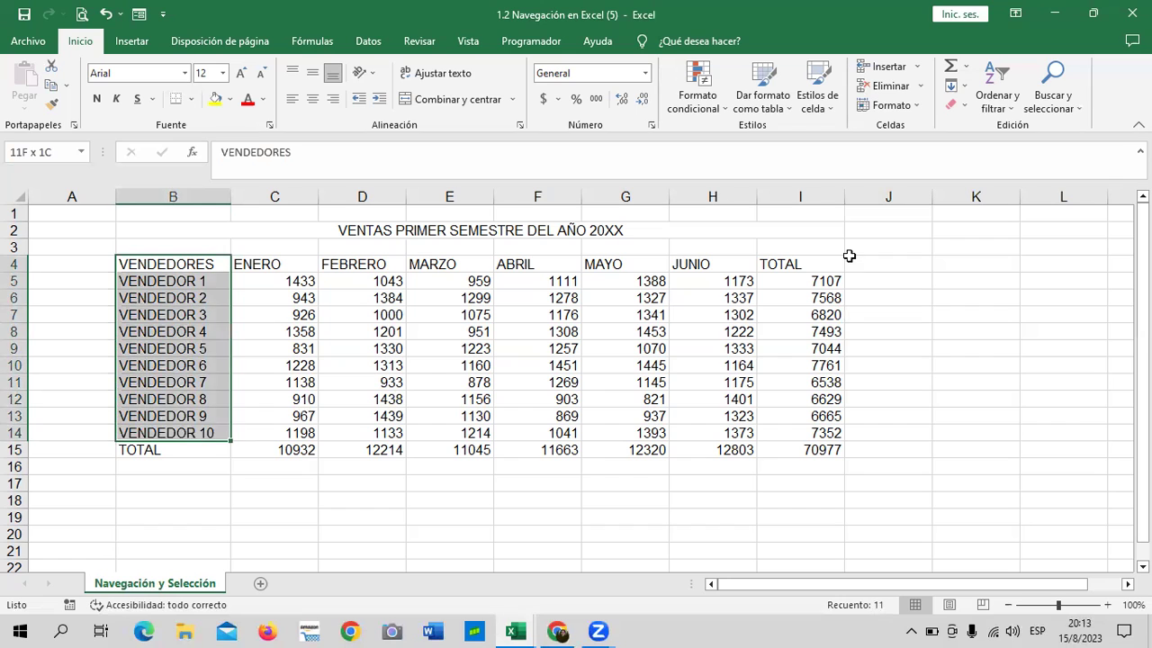
left_click_drag(806, 263, 806, 453)
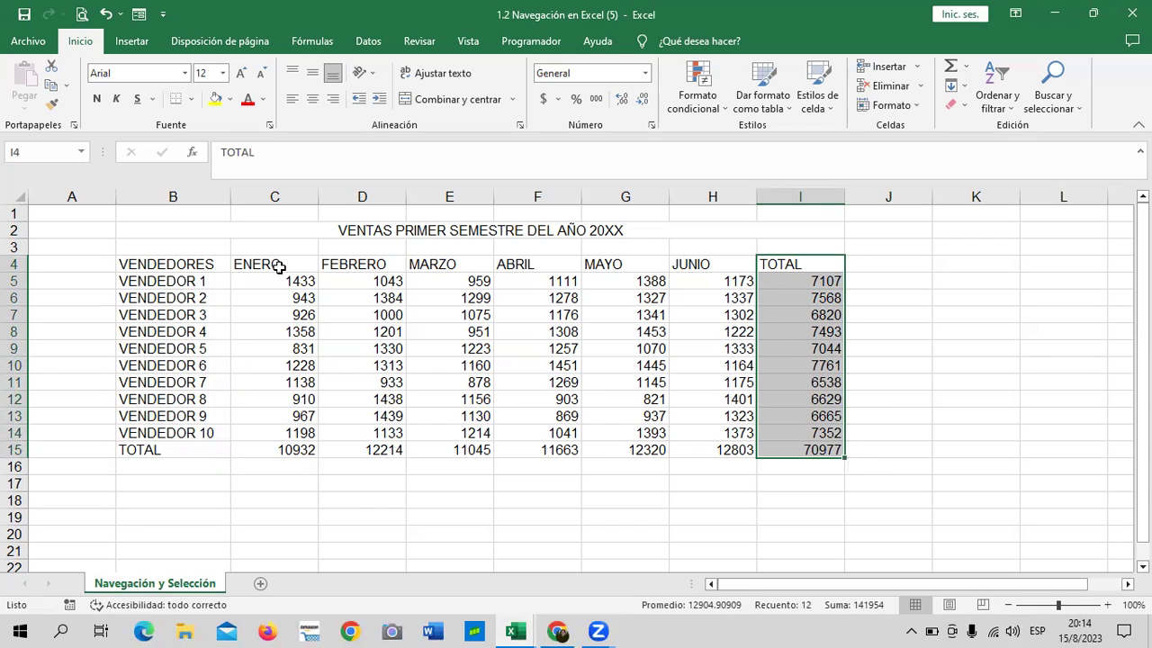
left_click_drag(195, 263, 210, 443)
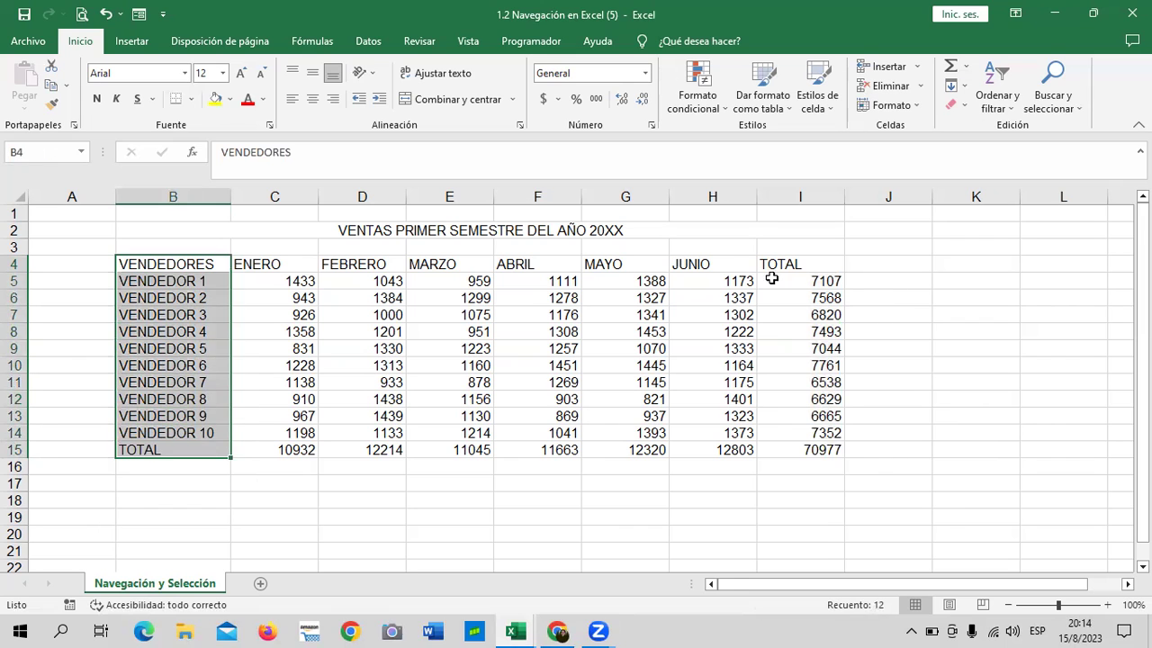
left_click_drag(792, 266, 814, 452)
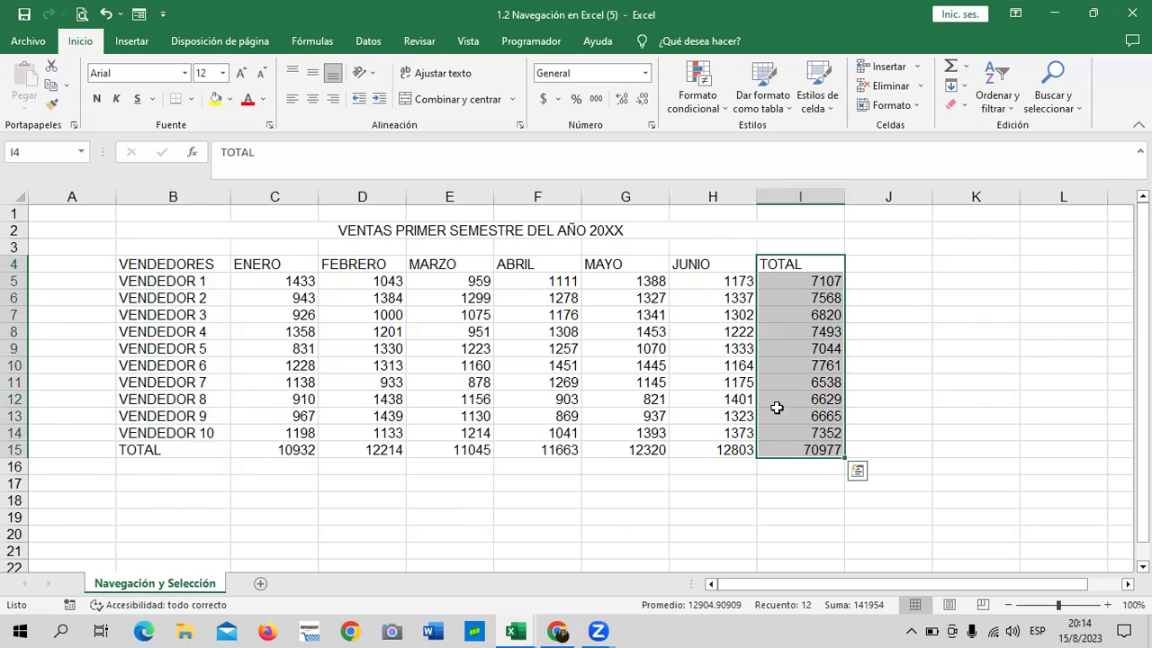
left_click_drag(185, 263, 211, 447)
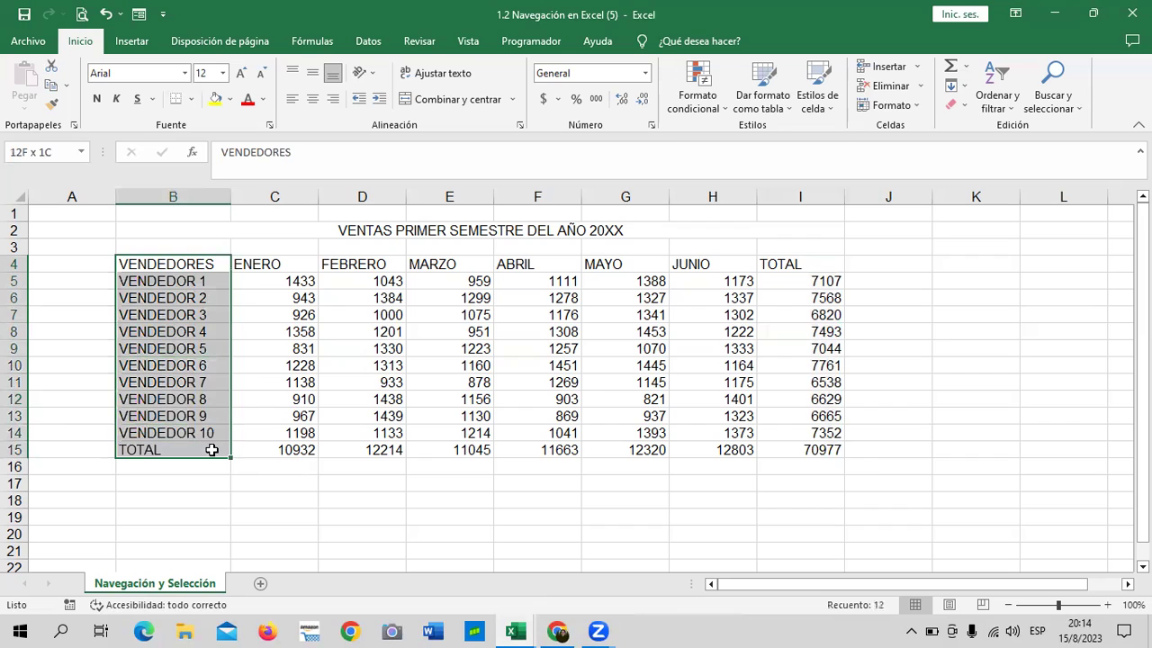
left_click_drag(805, 263, 822, 452)
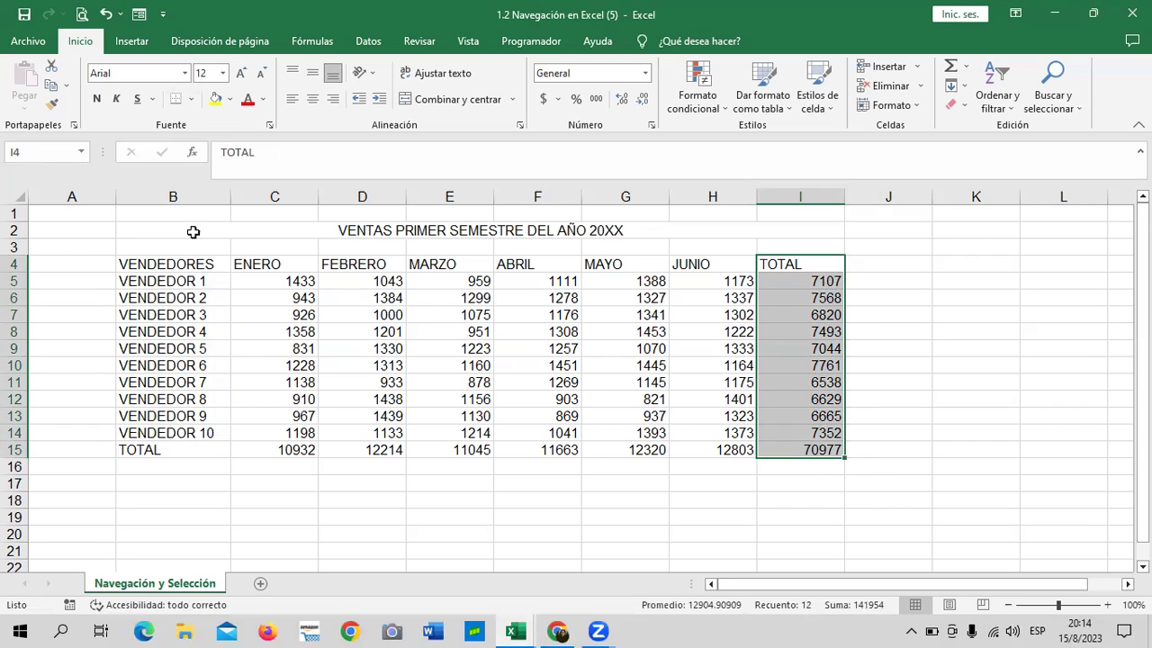
left_click_drag(191, 264, 204, 449)
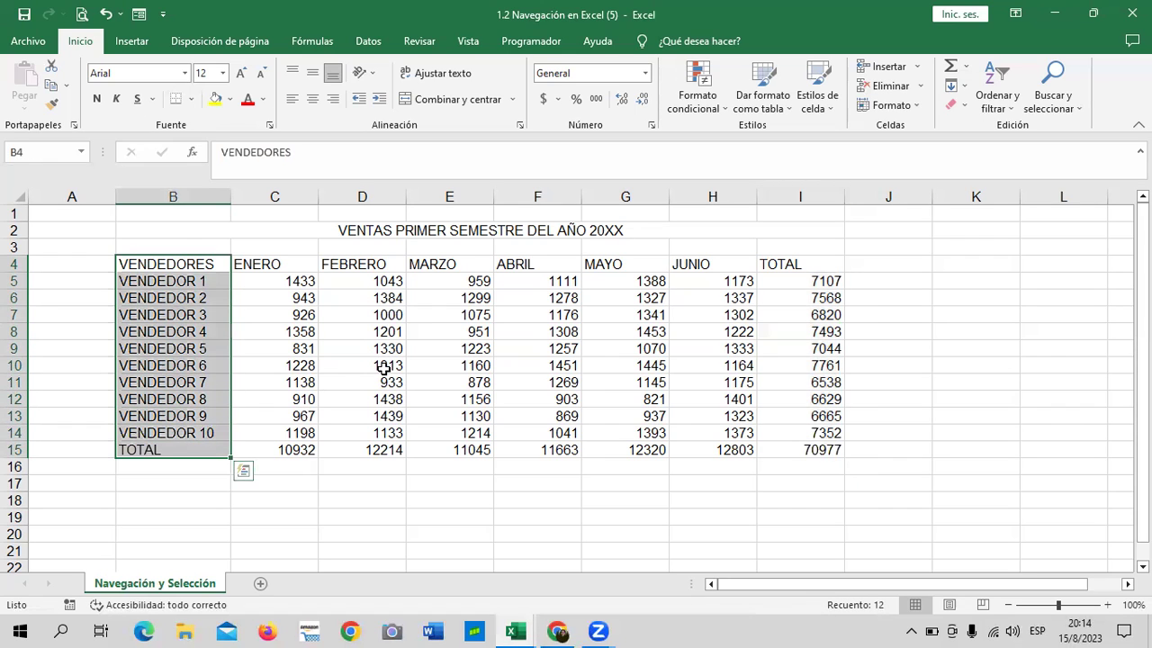
left_click(1039, 316)
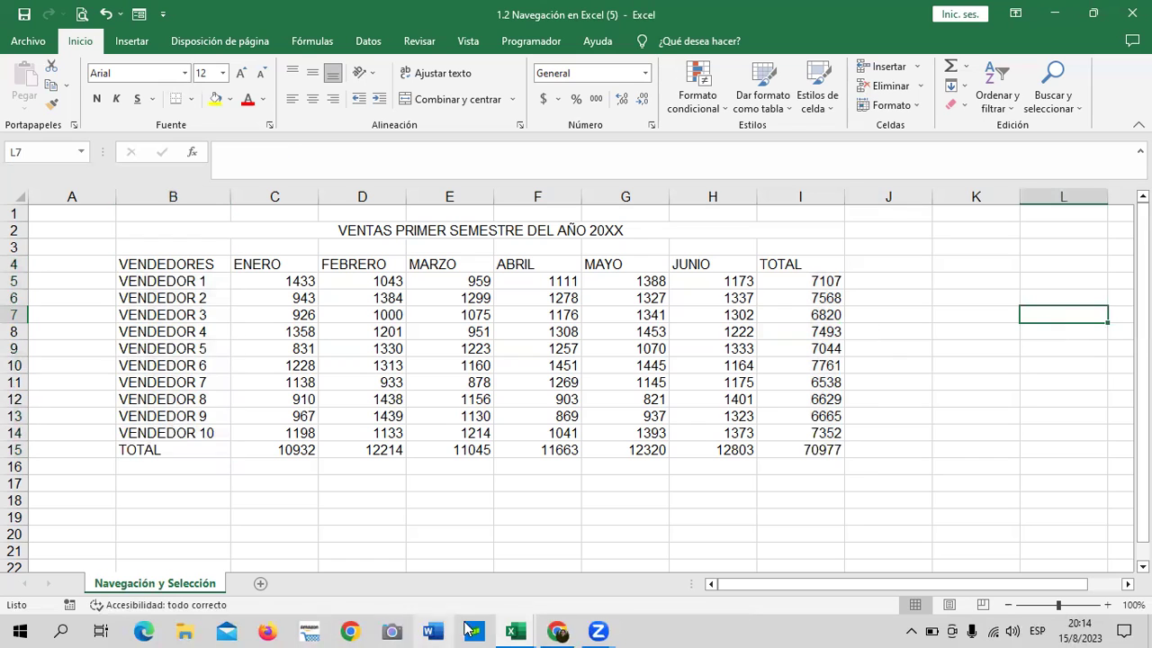
left_click(560, 630)
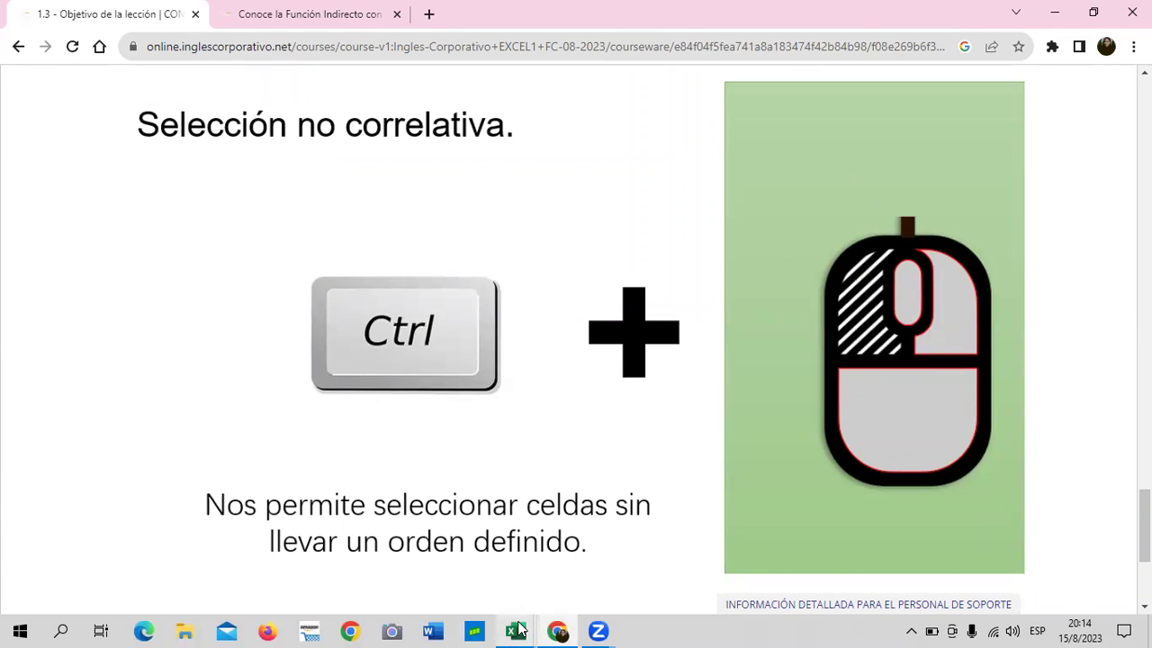
mouse_move(516, 631)
left_click(630, 561)
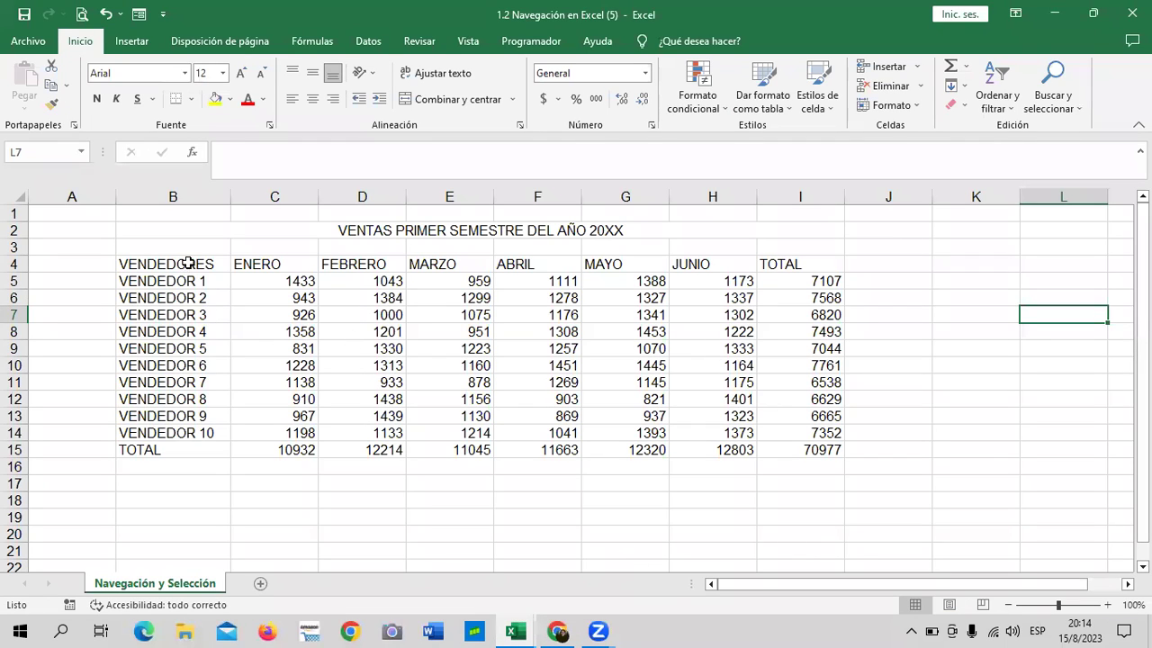
left_click_drag(189, 263, 202, 450)
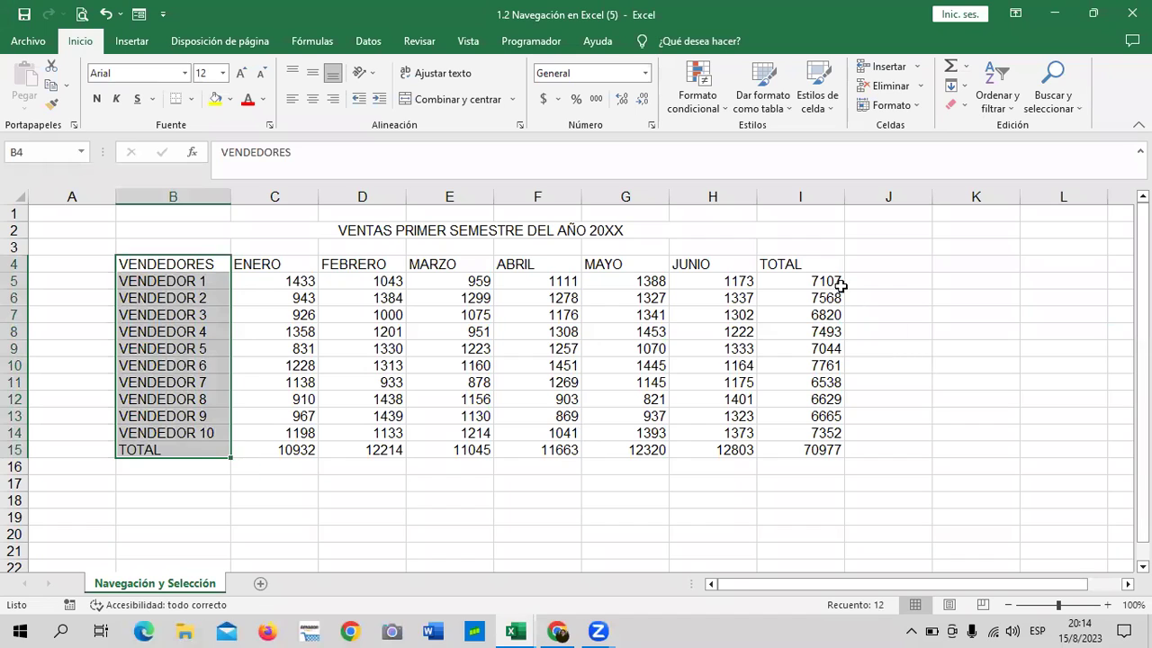
left_click(821, 263, "ctrl")
left_click_drag(818, 297, 815, 449)
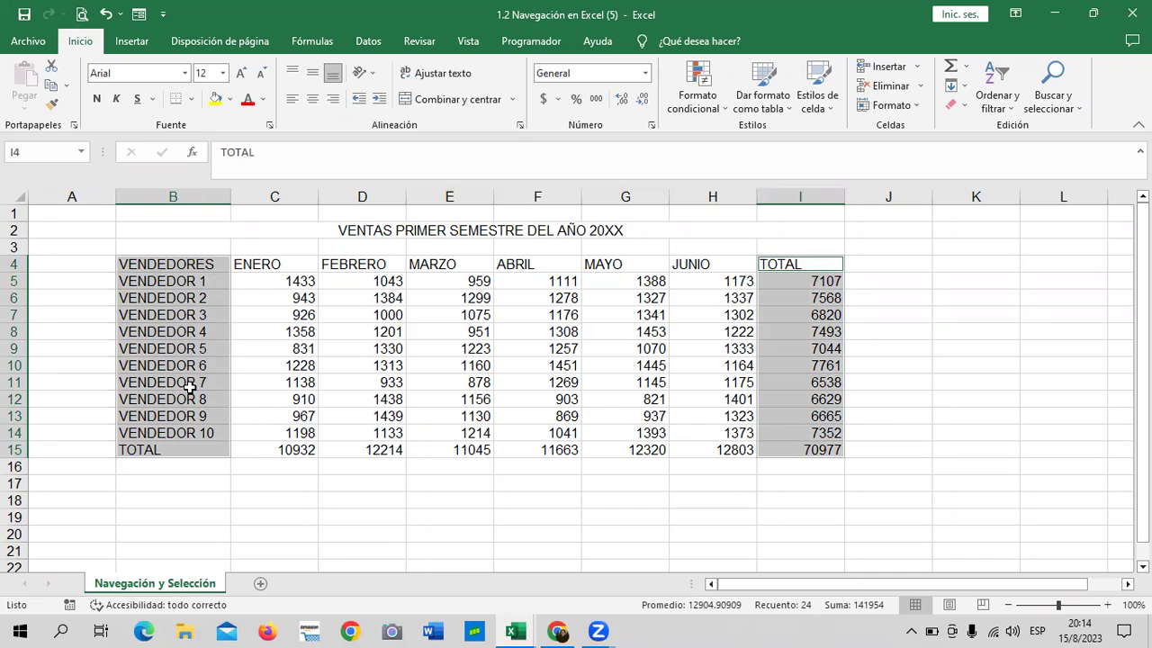
left_click(952, 367)
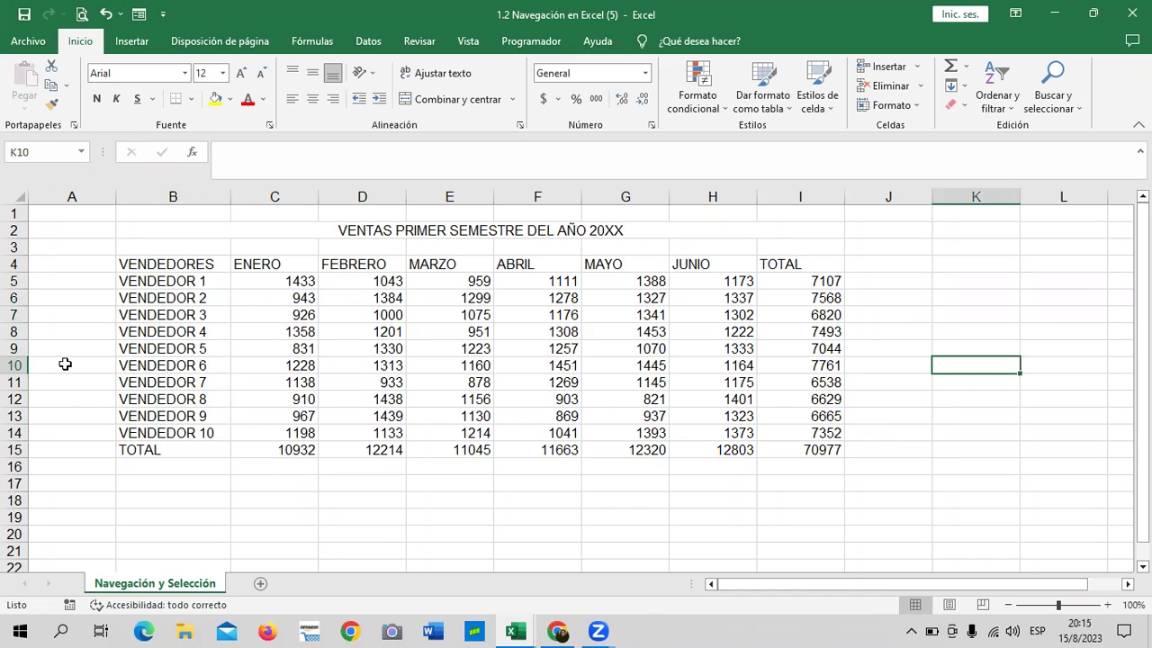
left_click_drag(151, 282, 781, 280)
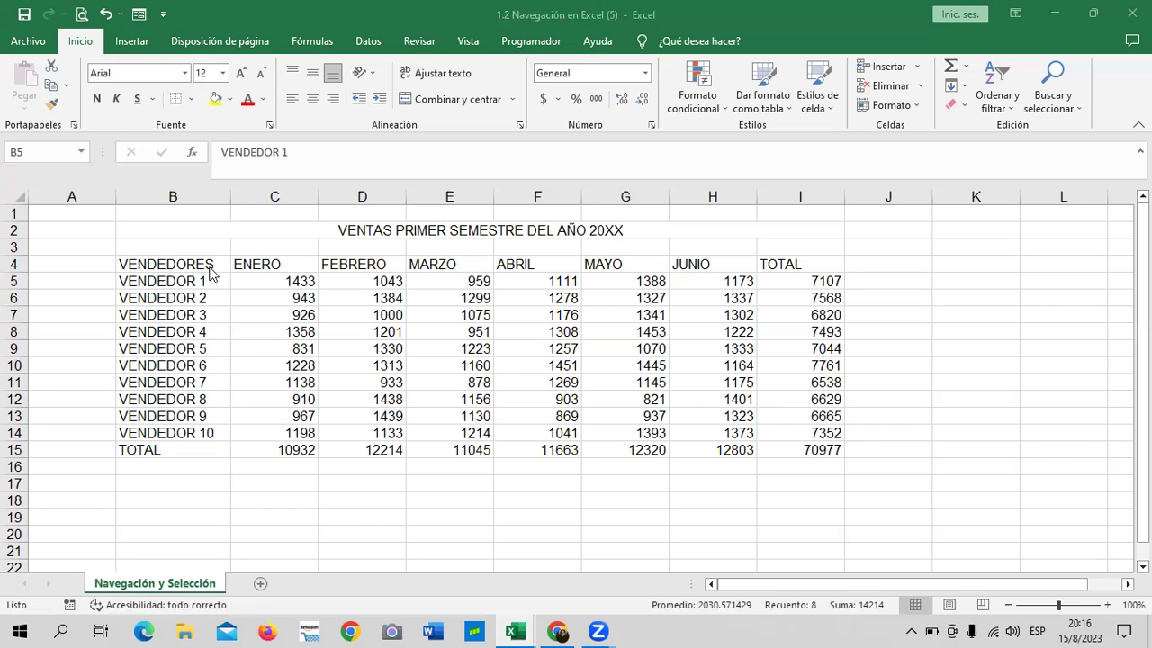
Select B5:I5 and B11:I11 together and fill them with Naranja, Énfasis 2
key("ctrl+shift+Right")
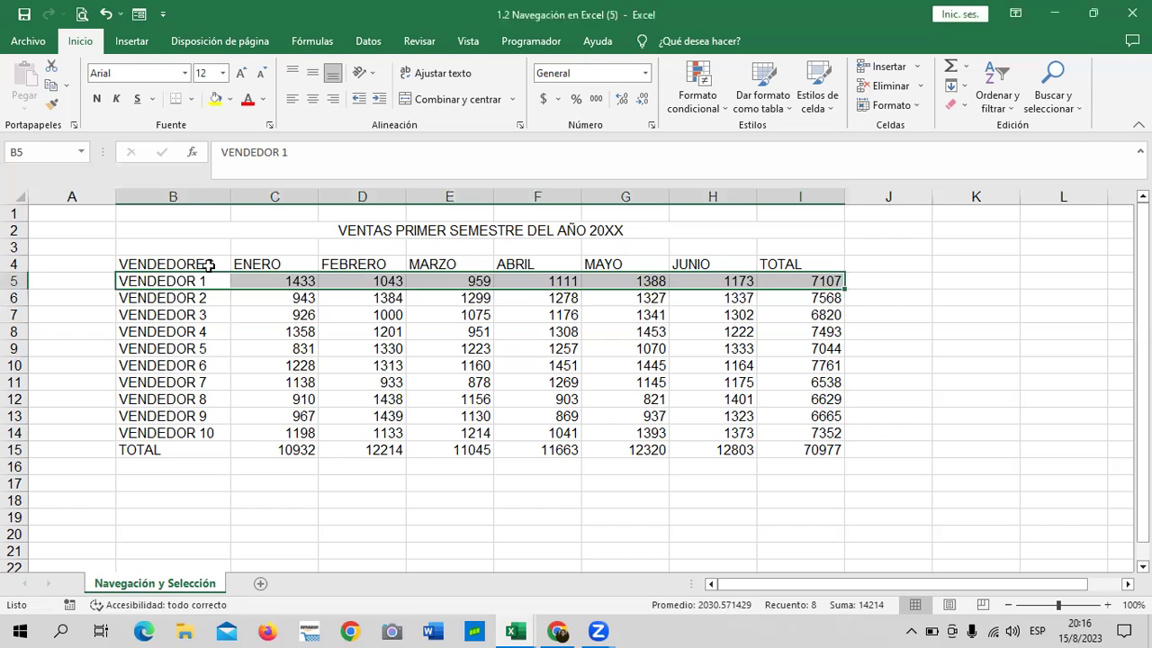
left_click(918, 376)
left_click_drag(144, 281, 808, 282)
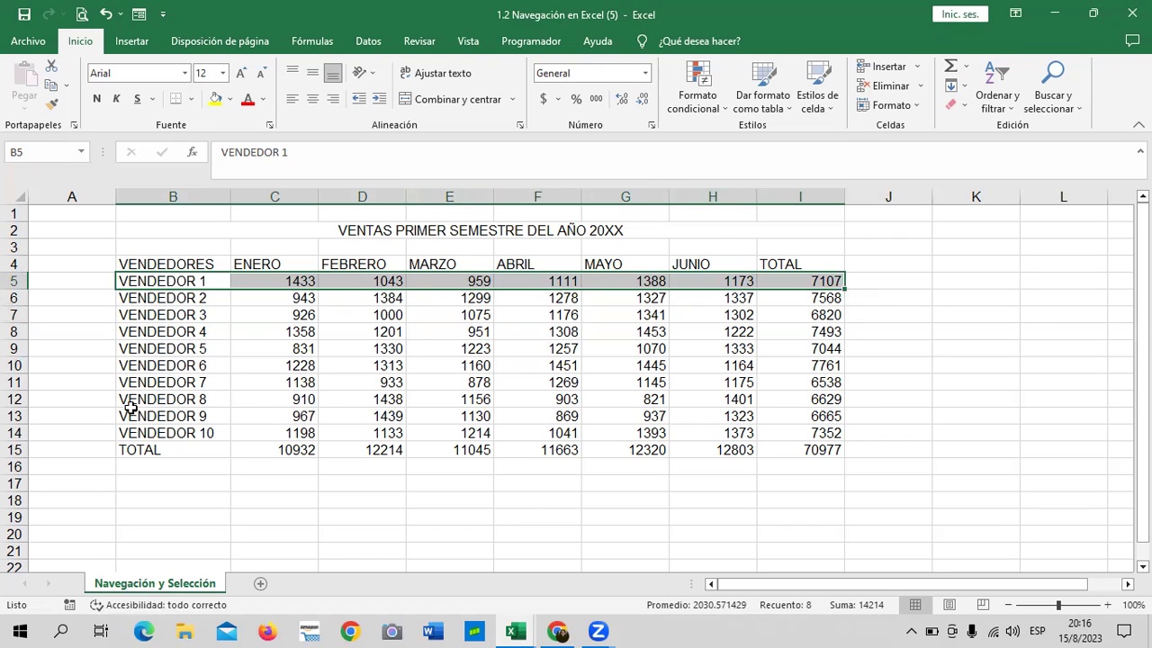
left_click_drag(119, 382, 804, 382, "ctrl")
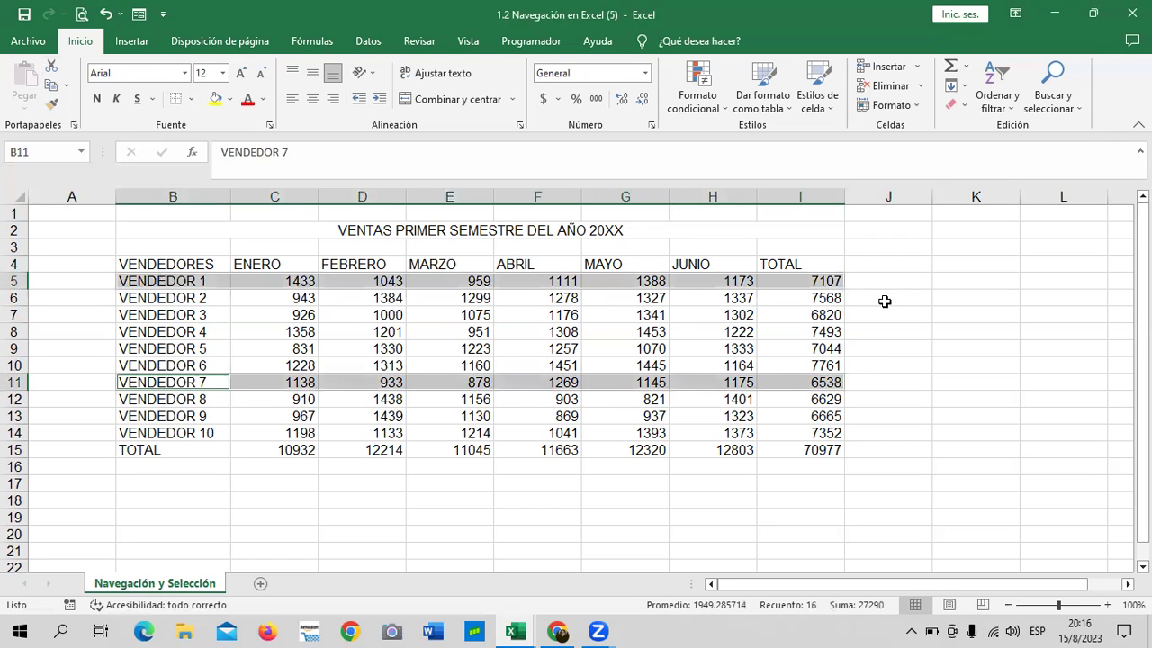
left_click(231, 101)
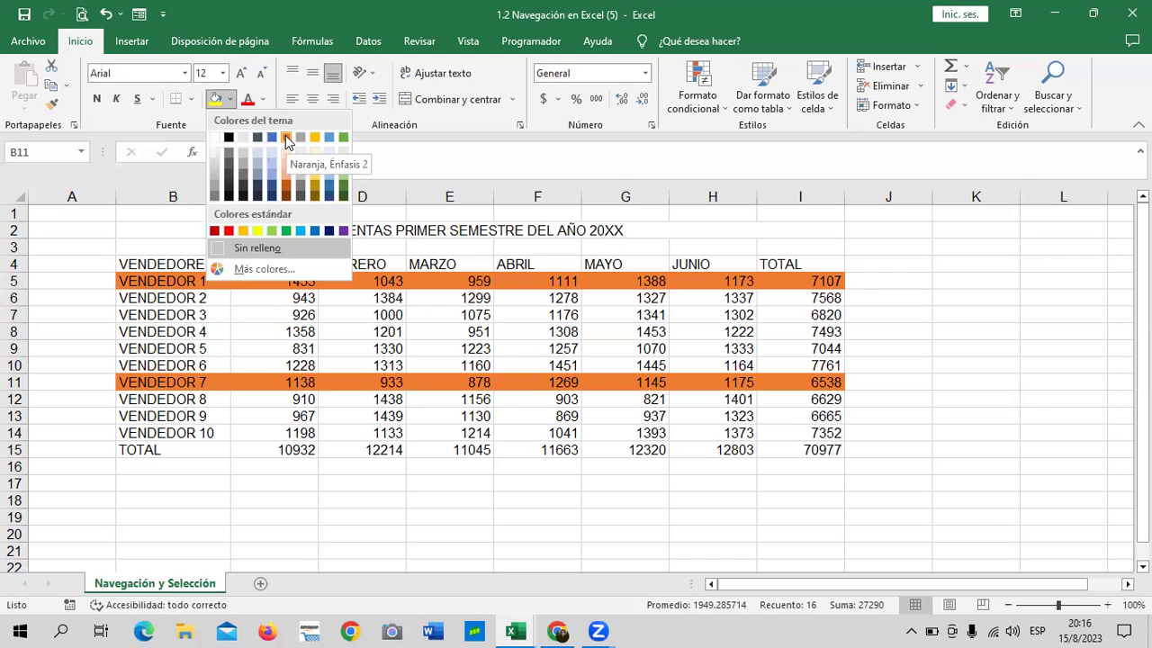
left_click(285, 135)
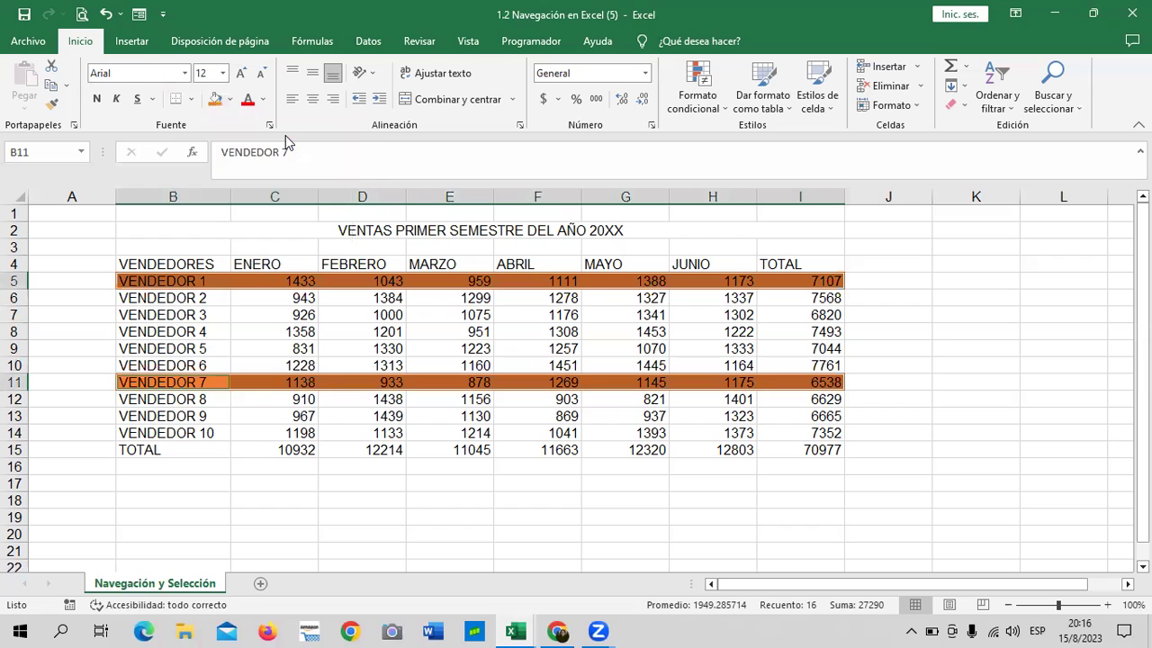
left_click(939, 366)
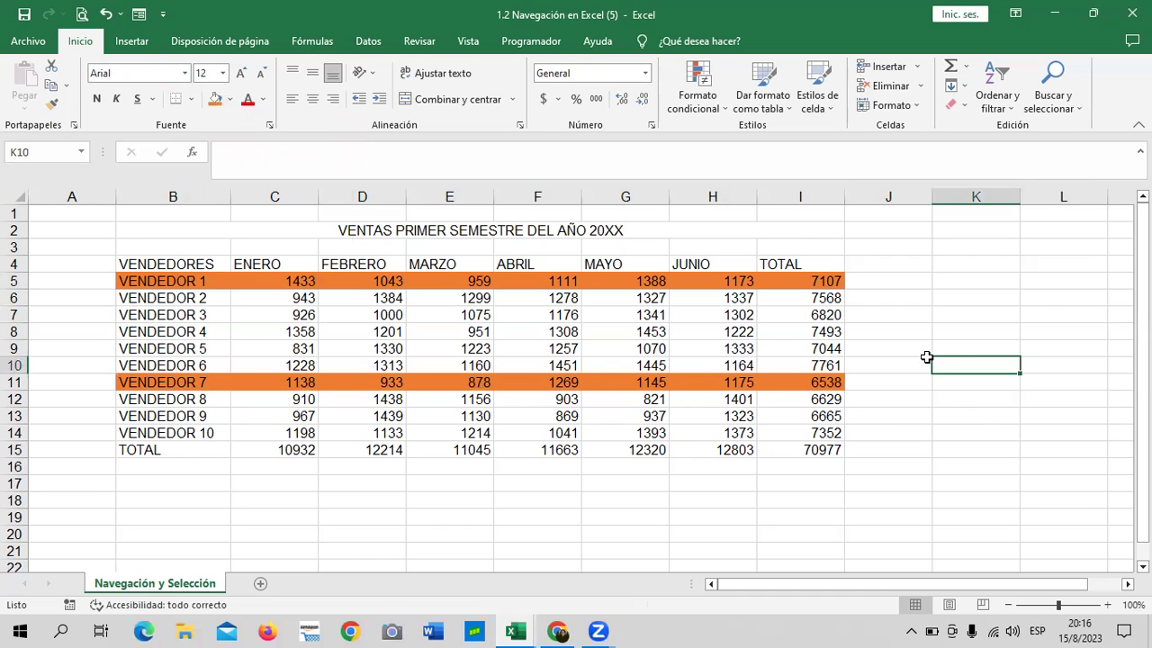
Change the title's year from 20XX to 2023
double_click(673, 231)
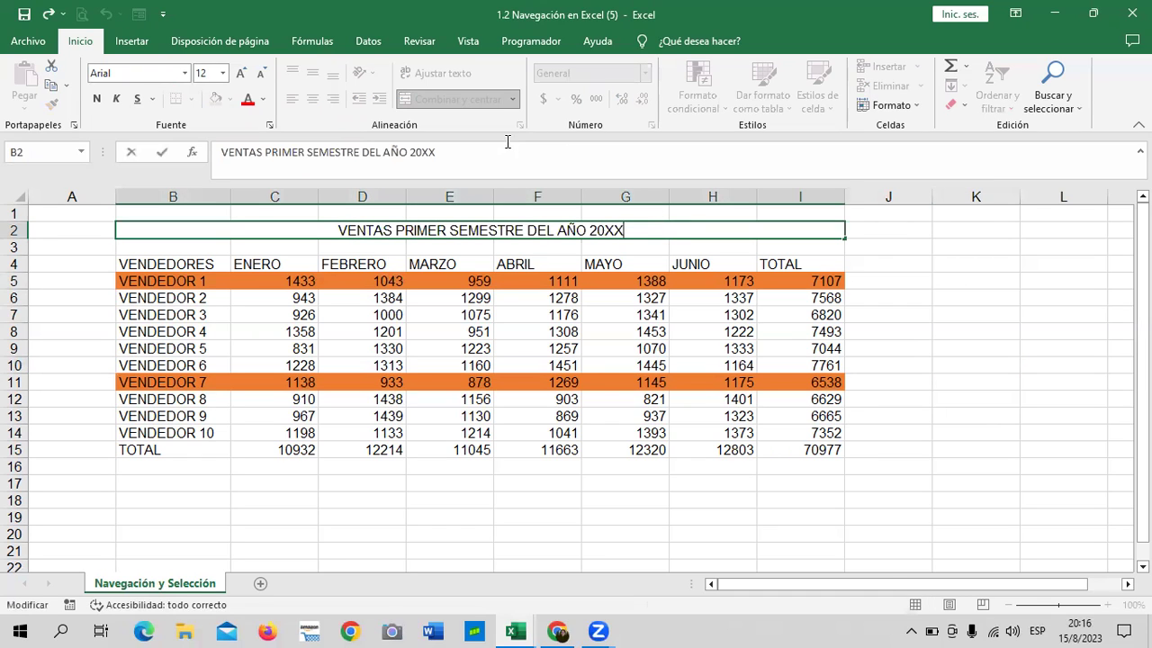
key("BackSpace")
key("BackSpace")
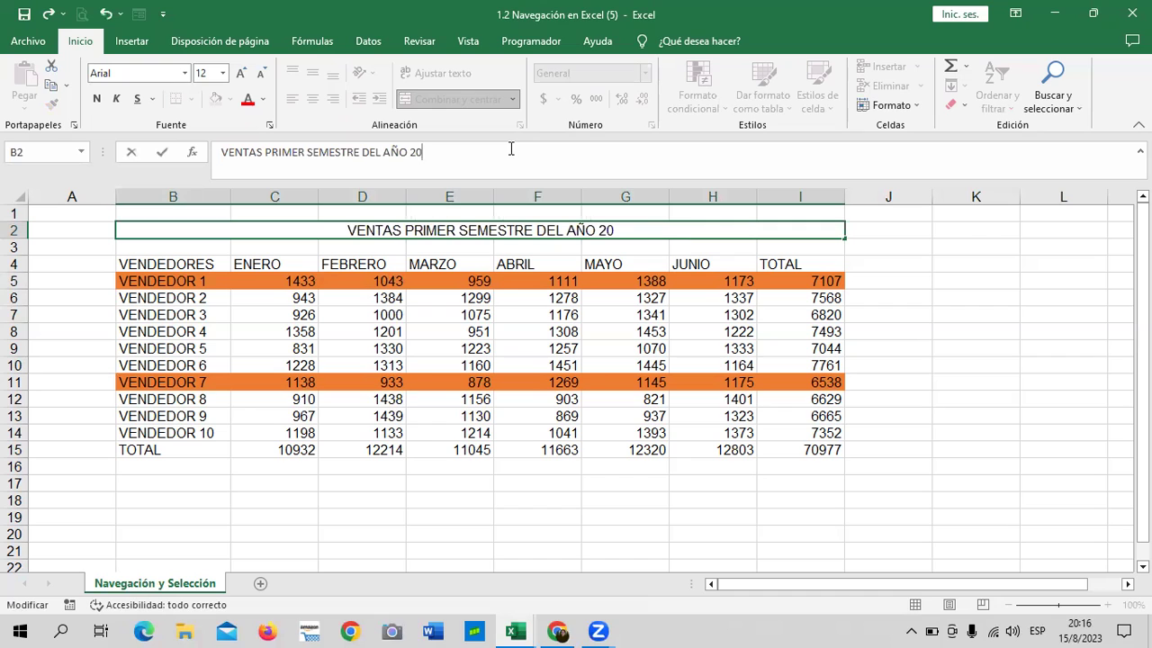
type("22")
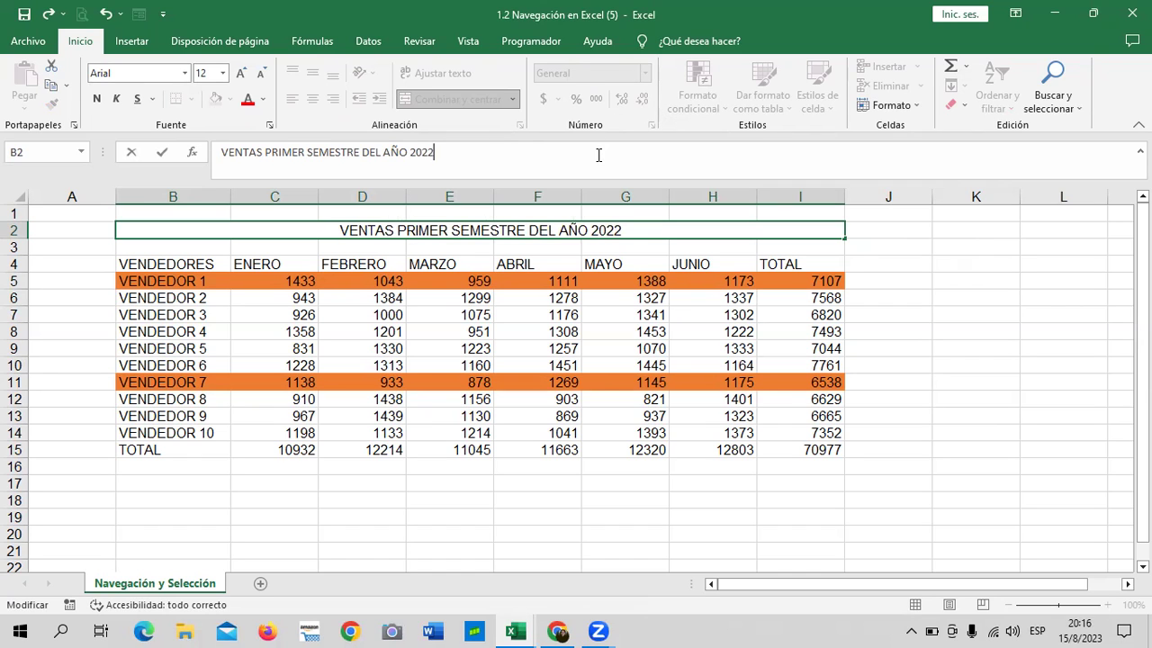
key("BackSpace")
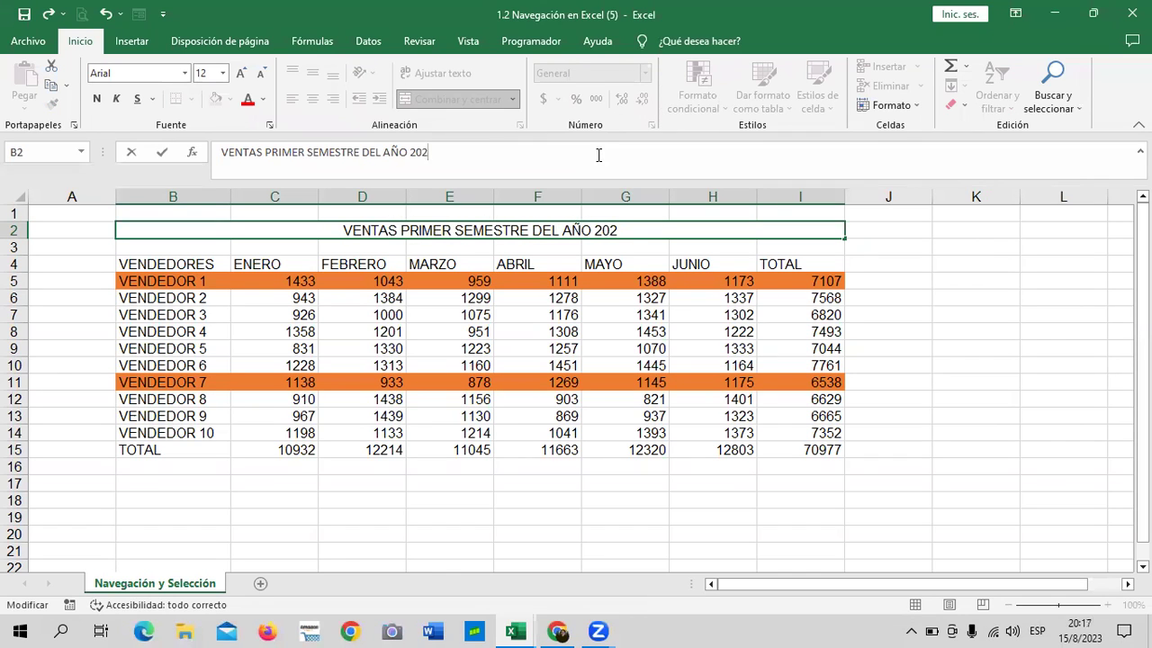
type("3")
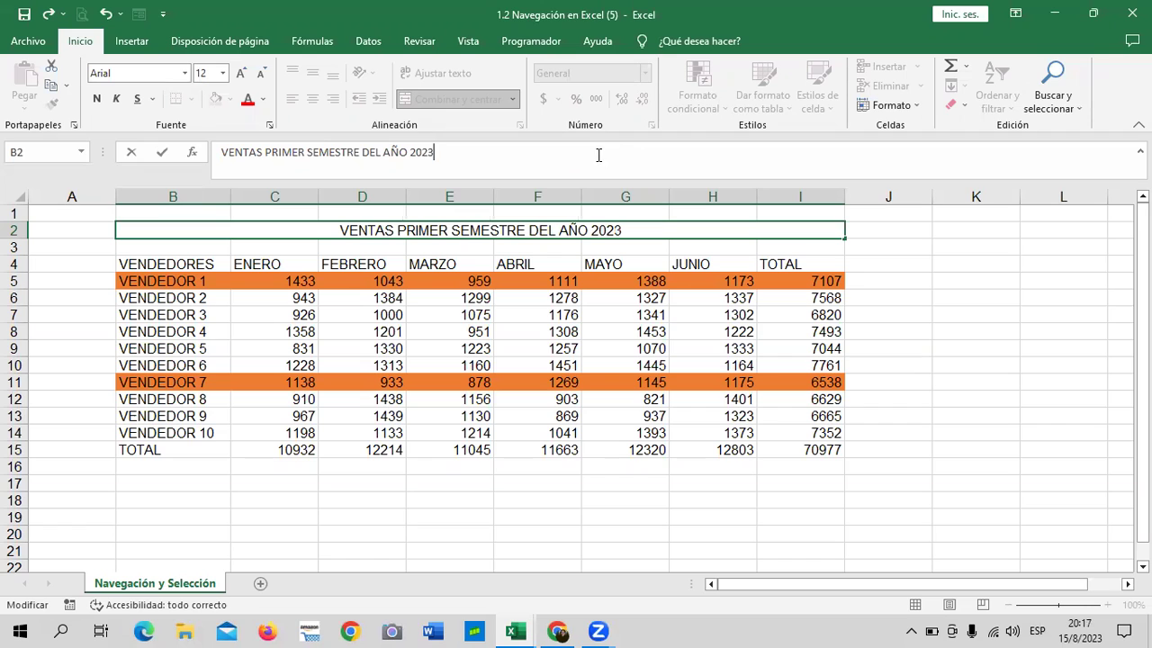
key("Return")
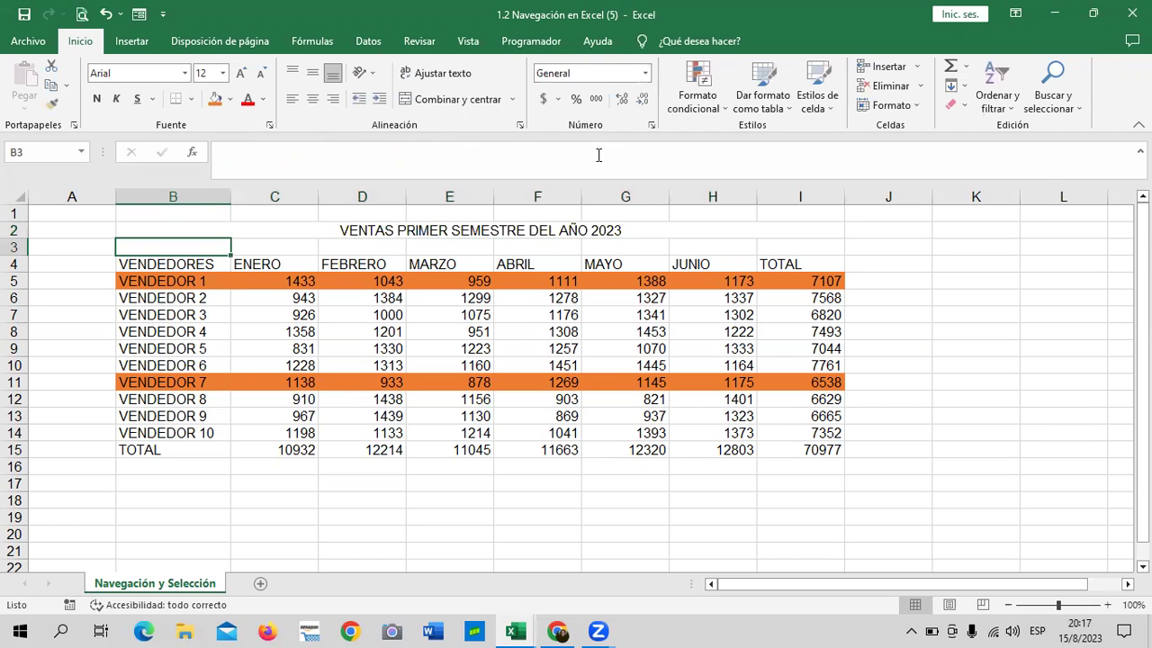
Select the JUNIO figures for VENDEDOR 1 and VENDEDOR 7 in turn
left_click(932, 374)
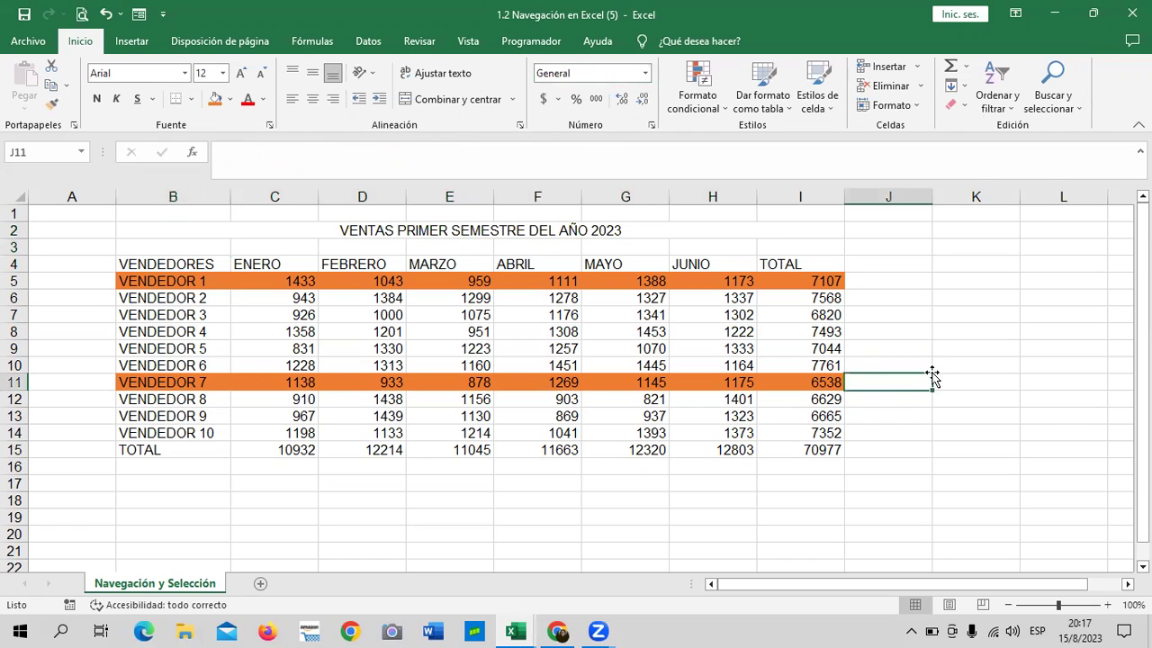
left_click(739, 287)
left_click(718, 383)
left_click(699, 288)
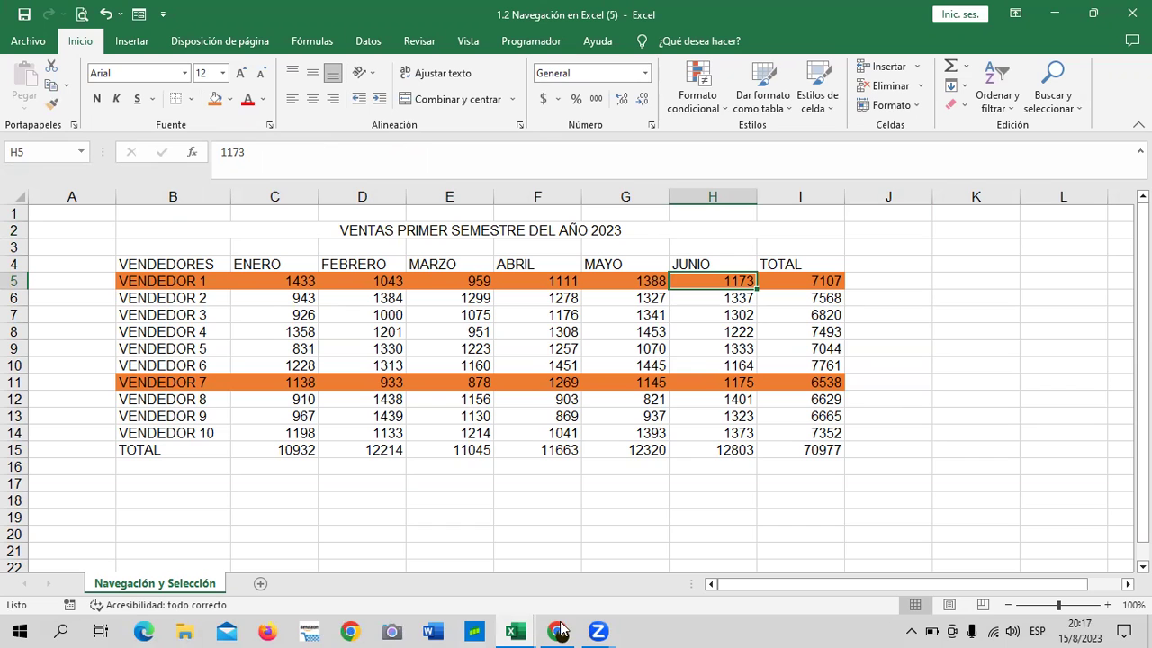
Switch to the course lesson and scroll to the non-contiguous selection slide
mouse_move(560, 630)
left_click(577, 503)
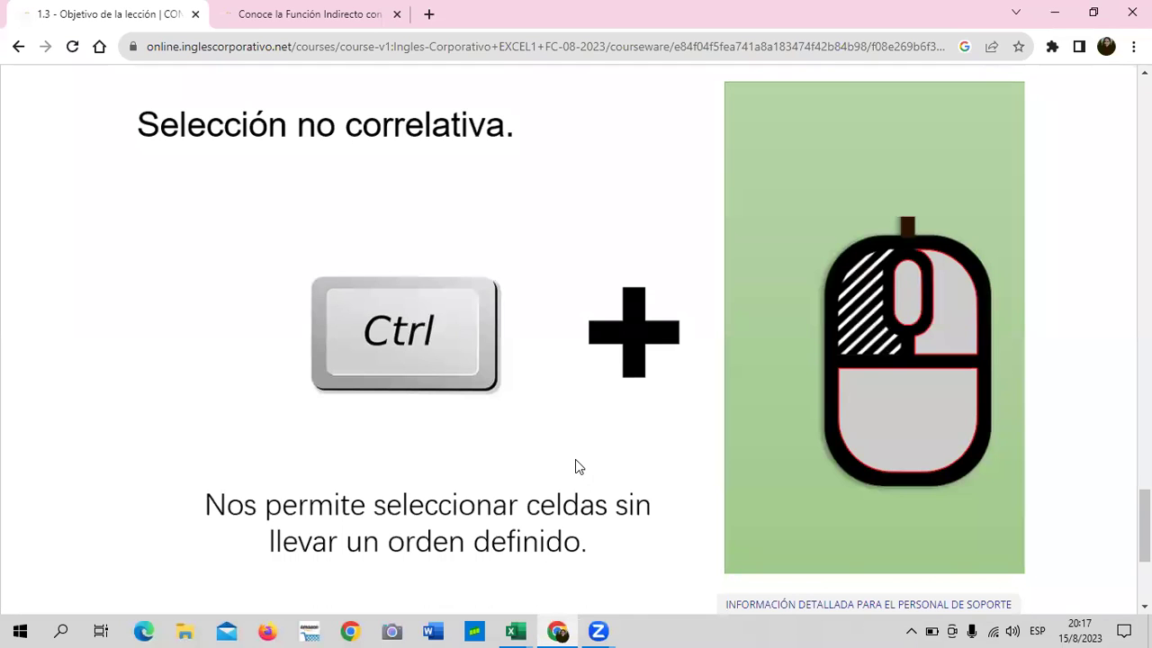
scroll(582, 463, "down", 1)
scroll(504, 383, "up", 2)
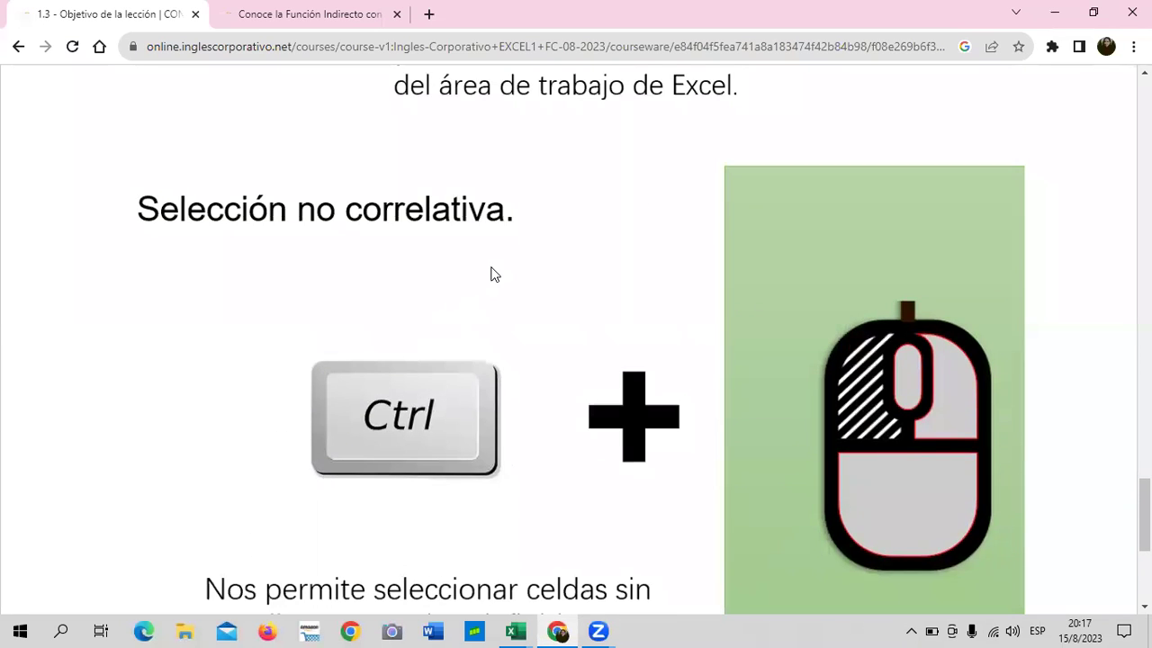
scroll(496, 268, "down", 4)
scroll(432, 393, "up", 2)
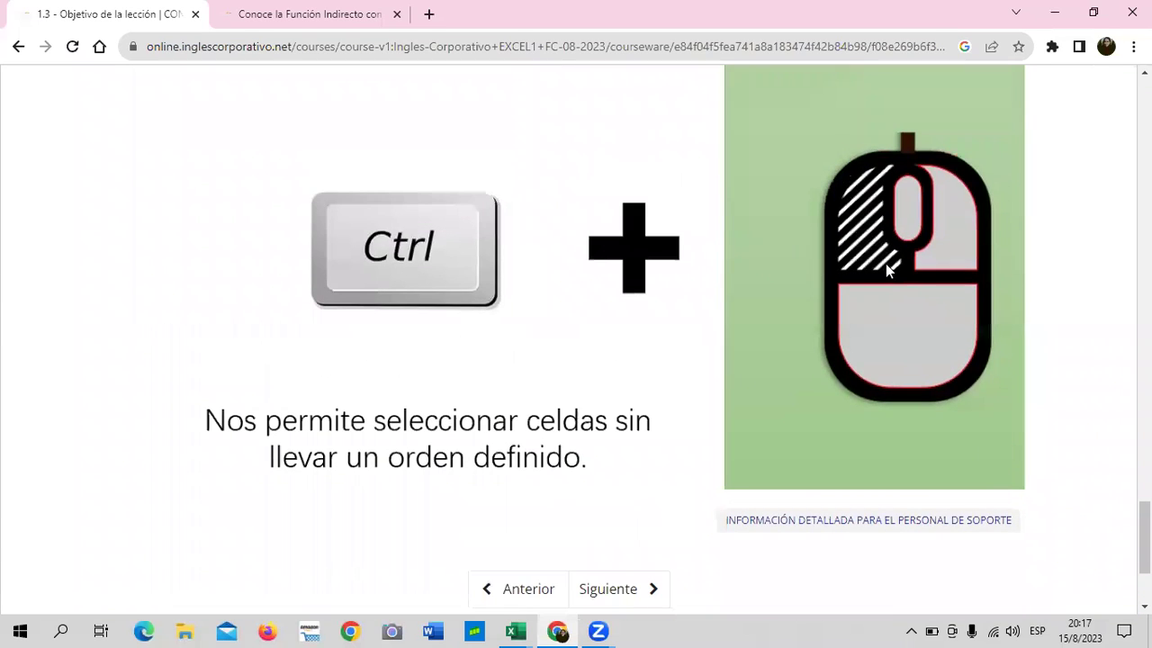
scroll(622, 463, "down", 2)
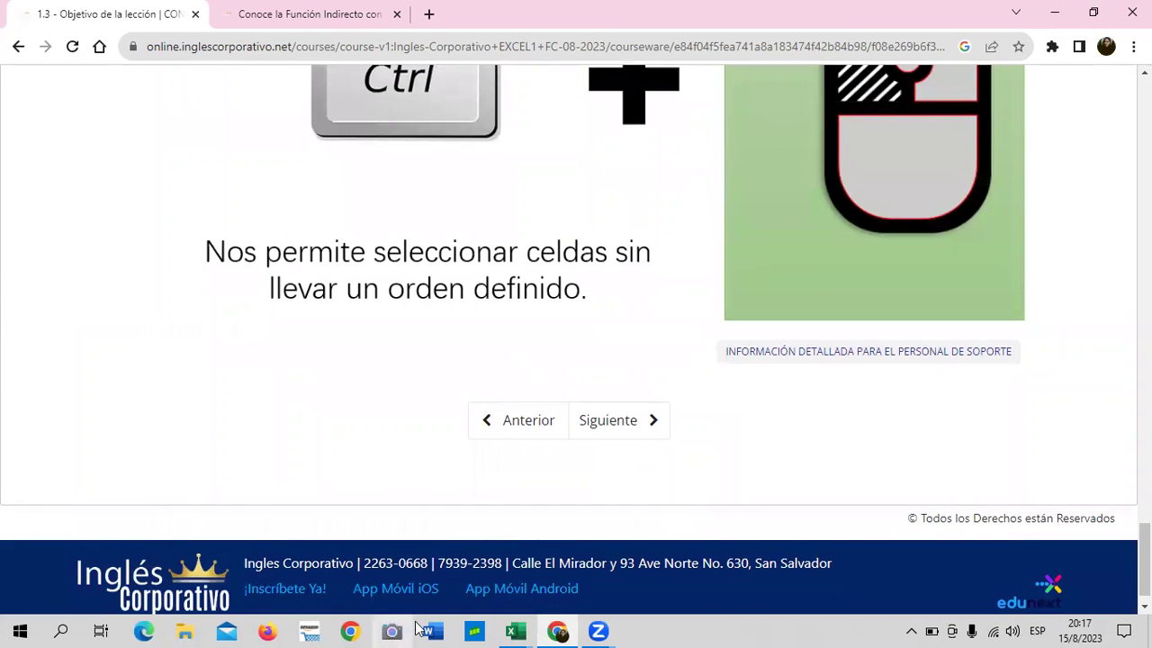
Back in Excel, undo the last three actions to remove the orange row fill
mouse_move(516, 631)
left_click(566, 558)
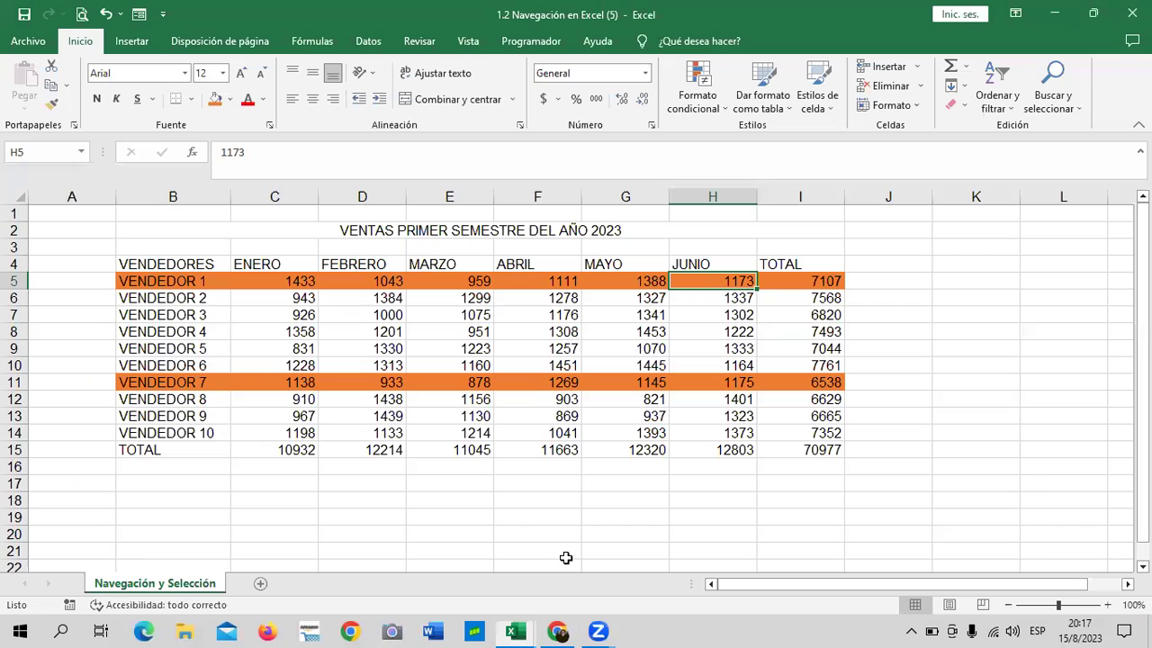
left_click(105, 14)
left_click(105, 14)
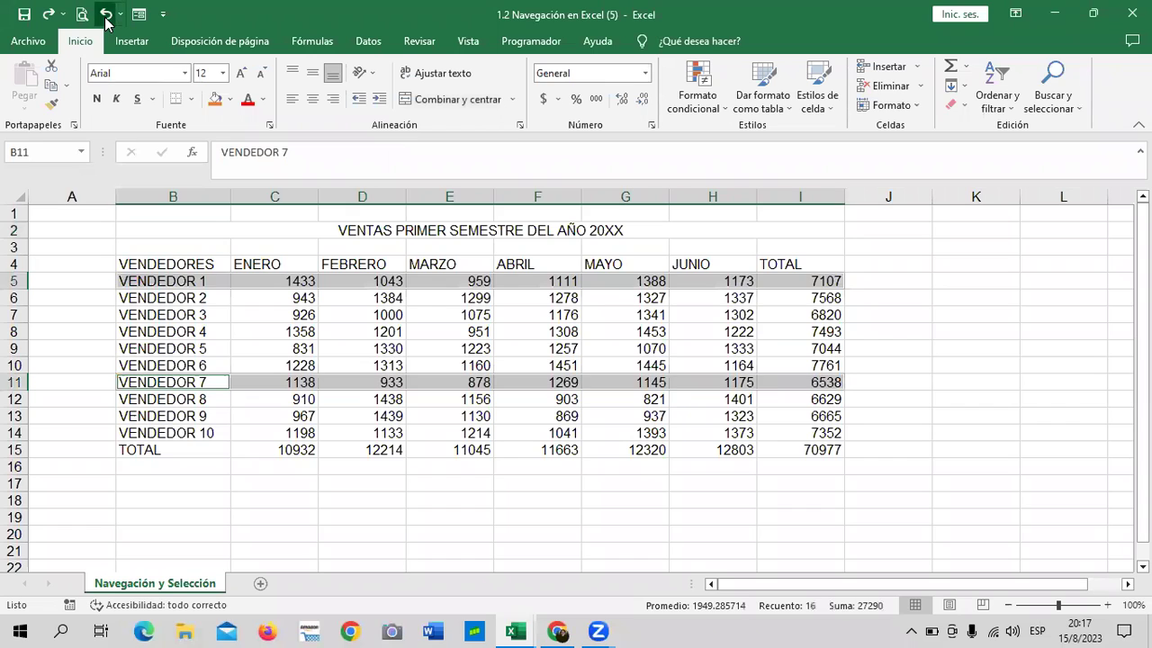
left_click(105, 14)
left_click(982, 401)
Re-enter the year as 2023 in the title via the formula bar, keeping it merged and centred
left_click(667, 231)
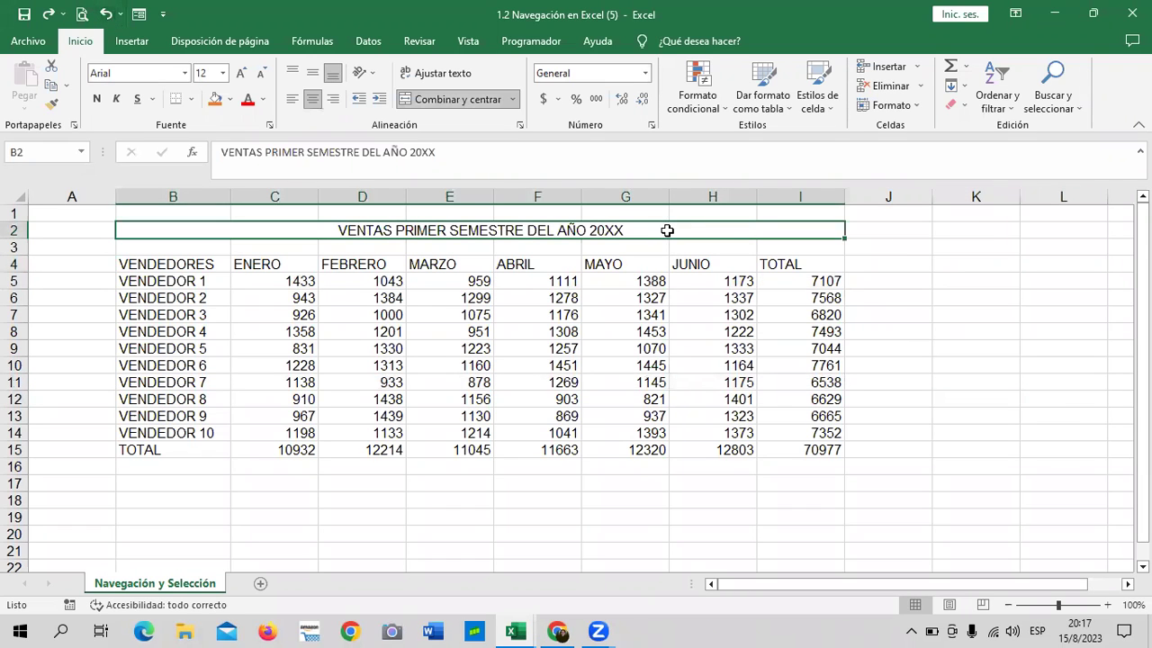
left_click(529, 168)
key("BackSpace")
key("BackSpace")
type("23")
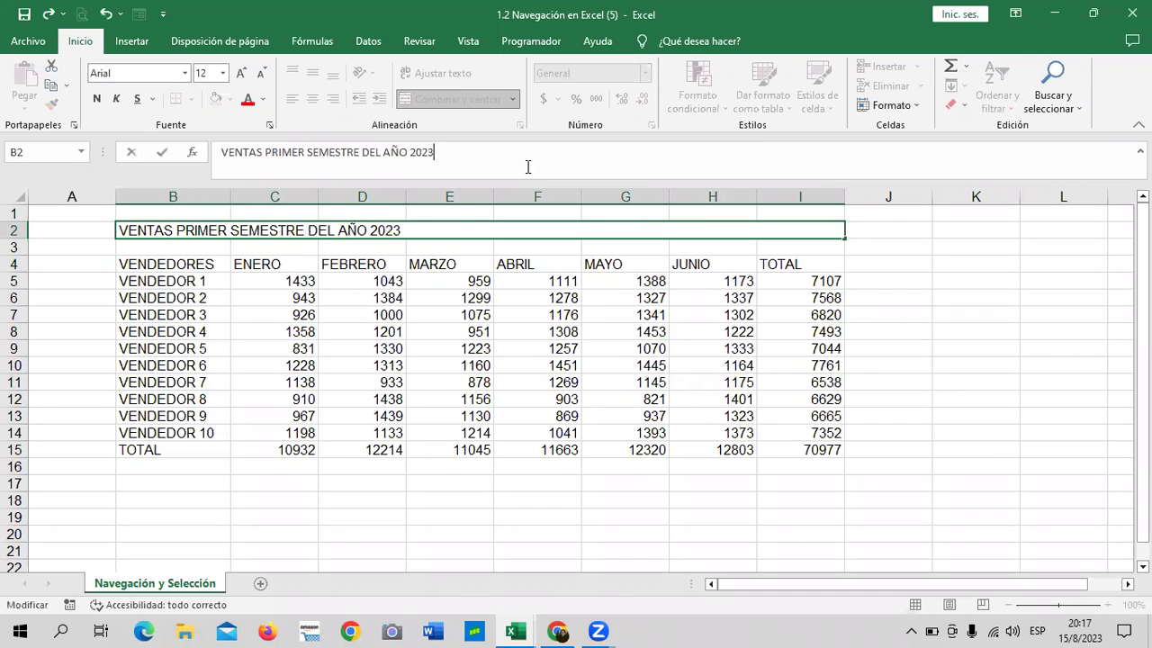
key("Return")
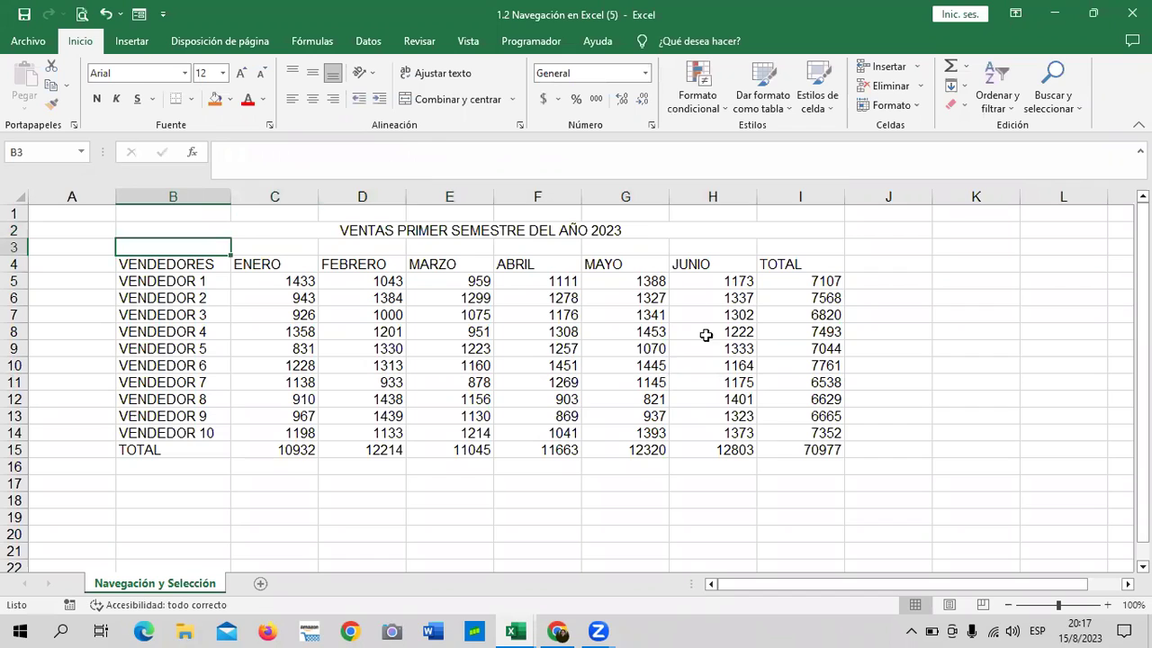
left_click(636, 231)
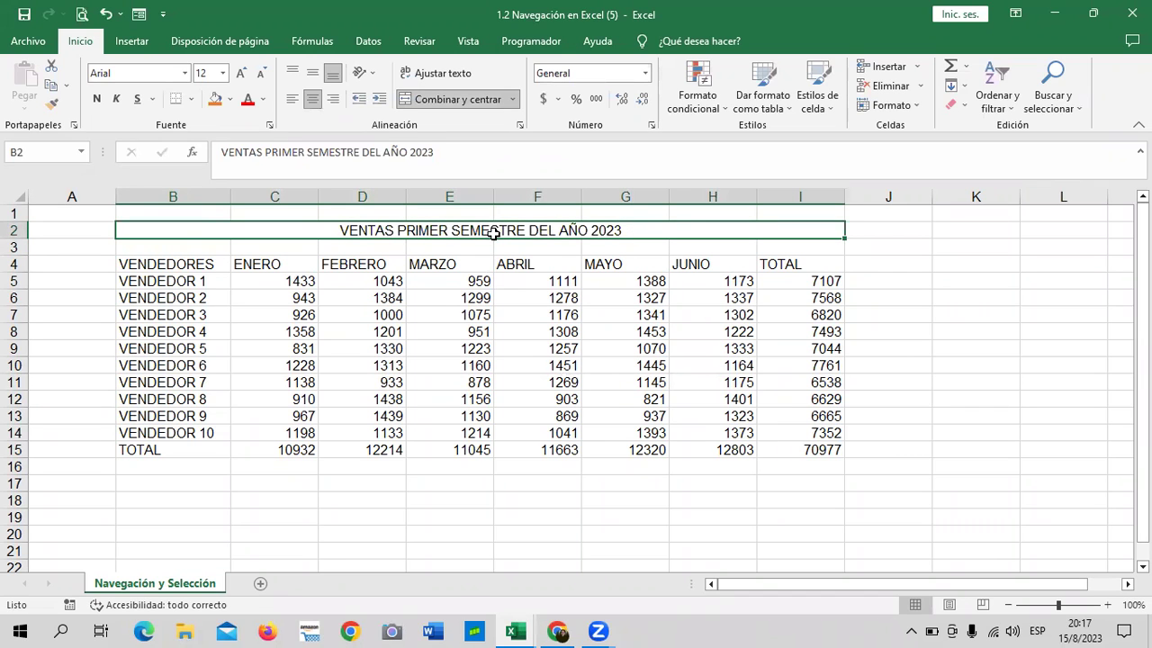
left_click(963, 396)
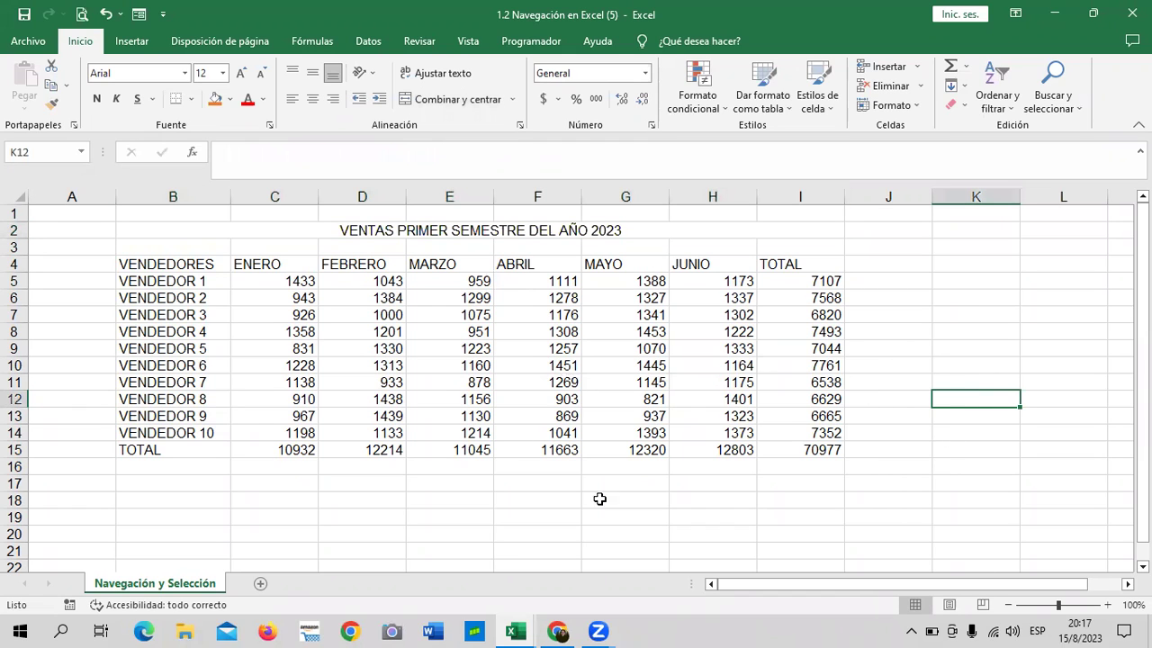
Scroll the course page back up to the 'Selección correlativa' Shift + arrows slide
mouse_move(555, 630)
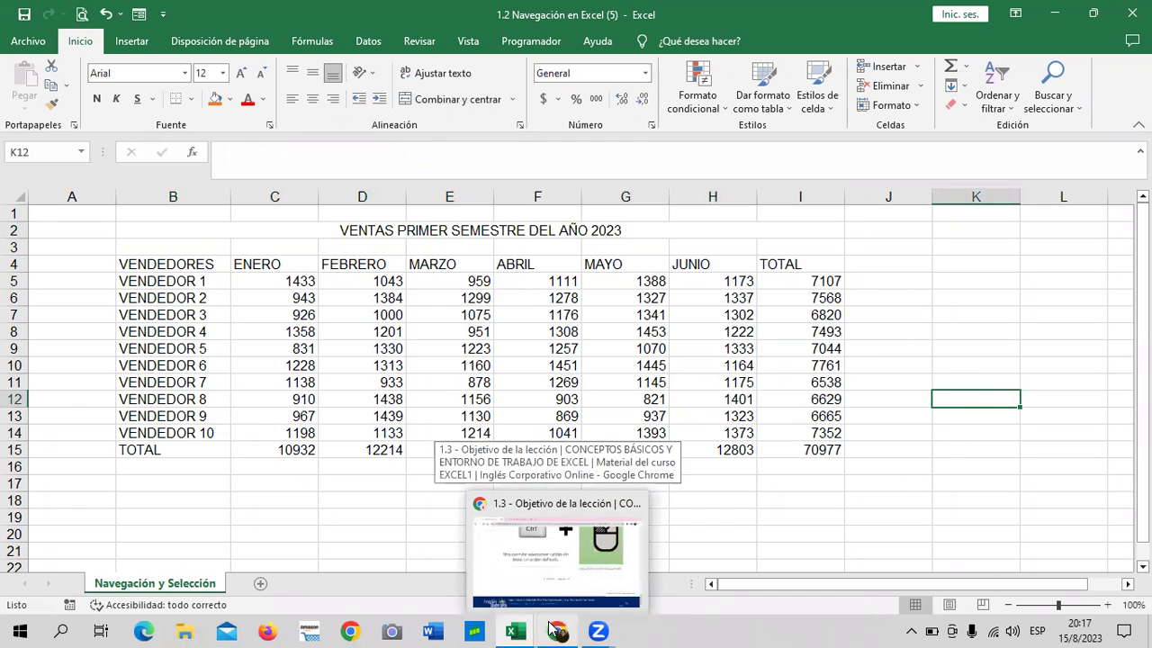
left_click(550, 571)
scroll(644, 255, "up", 5)
scroll(643, 255, "up", 5)
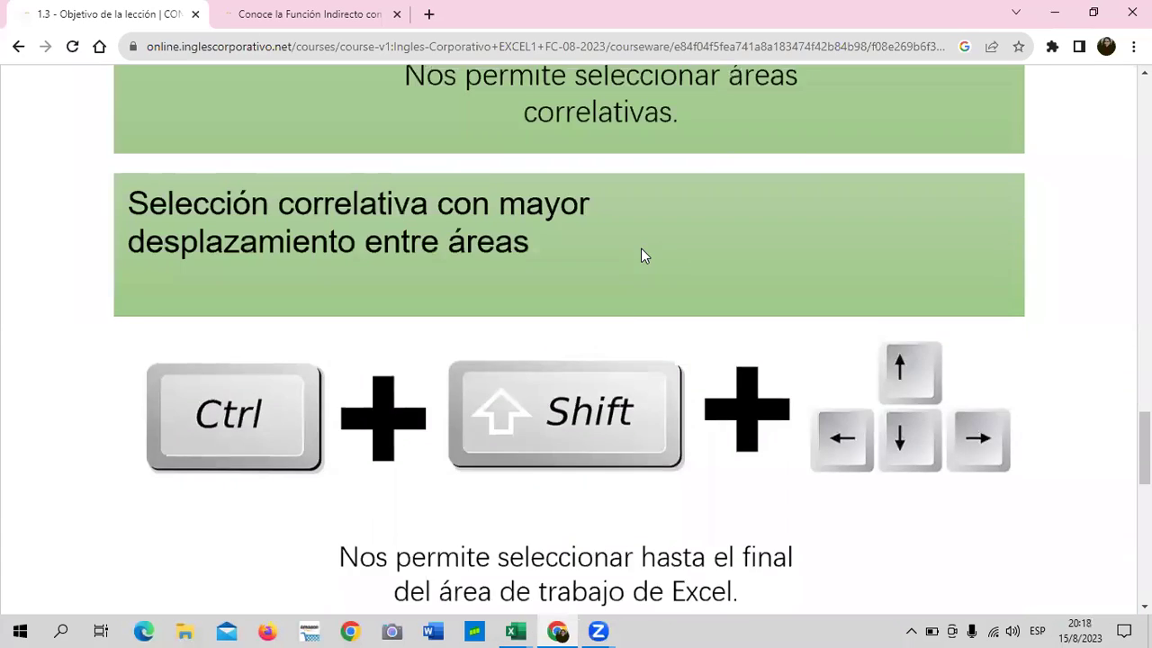
scroll(644, 255, "up", 4)
scroll(643, 255, "up", 4)
scroll(643, 254, "up", 4)
scroll(644, 255, "up", 5)
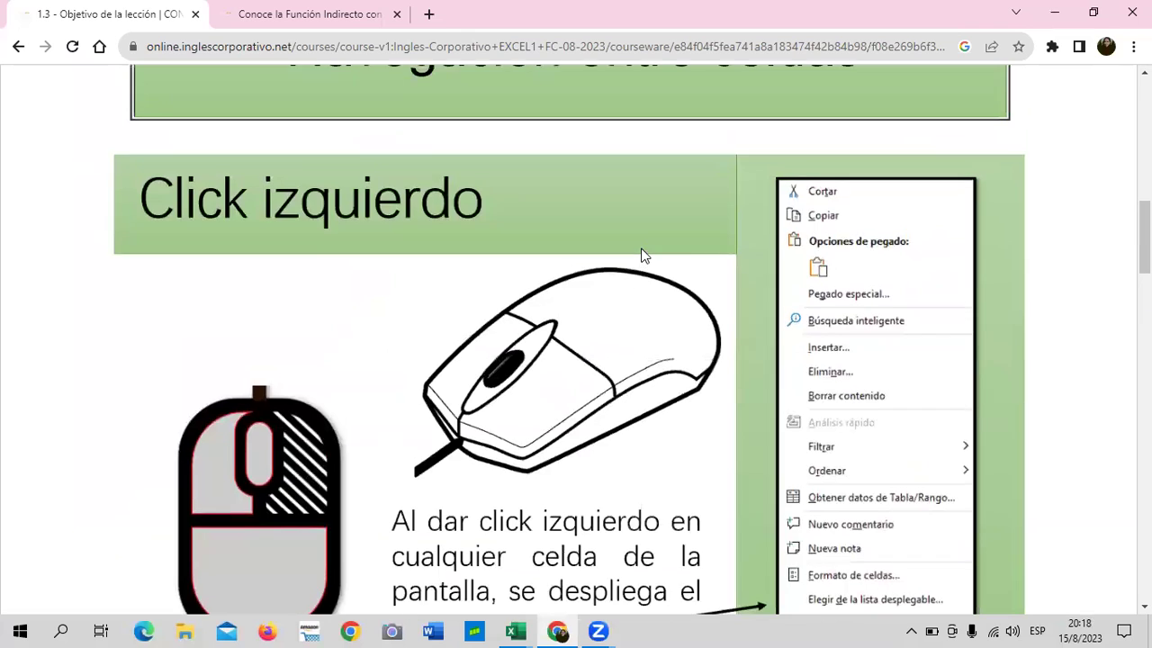
scroll(641, 248, "down", 8)
scroll(641, 248, "down", 4)
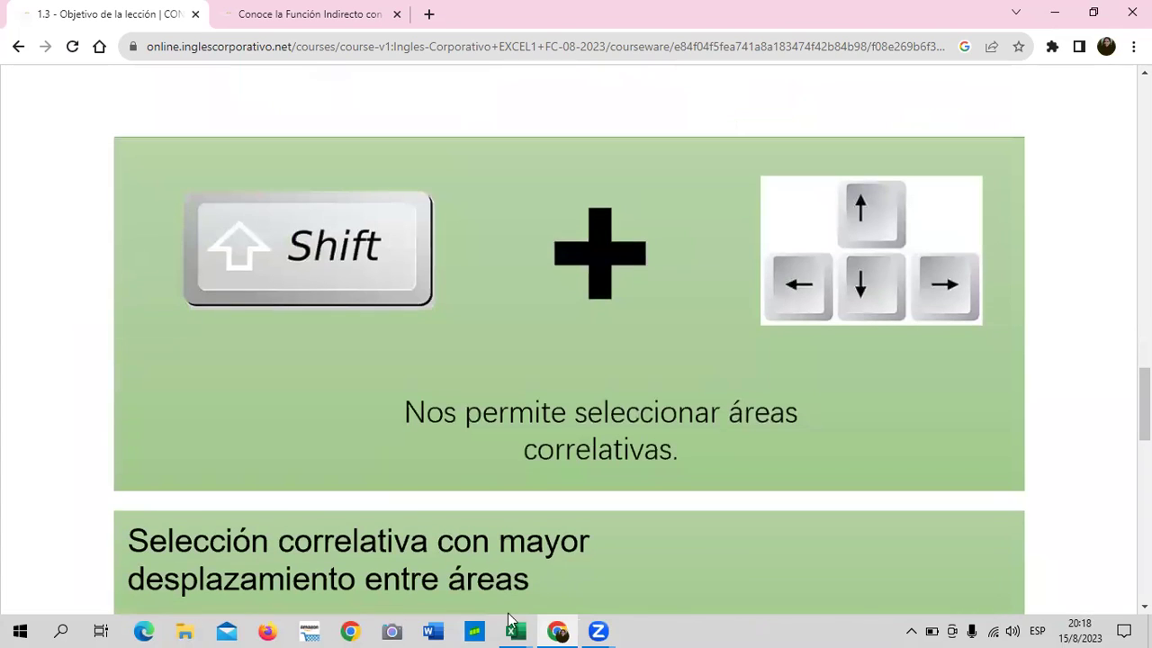
Return to the sales workbook, then open and close Formato de celdas without changes
mouse_move(516, 631)
left_click(581, 576)
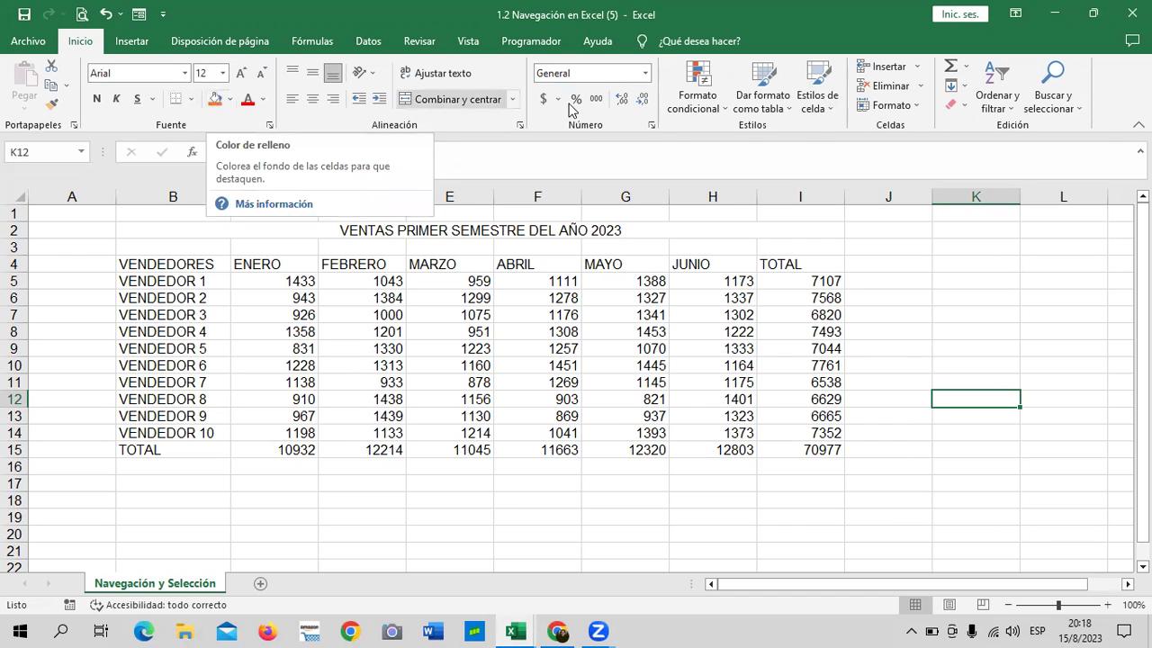
left_click(652, 127)
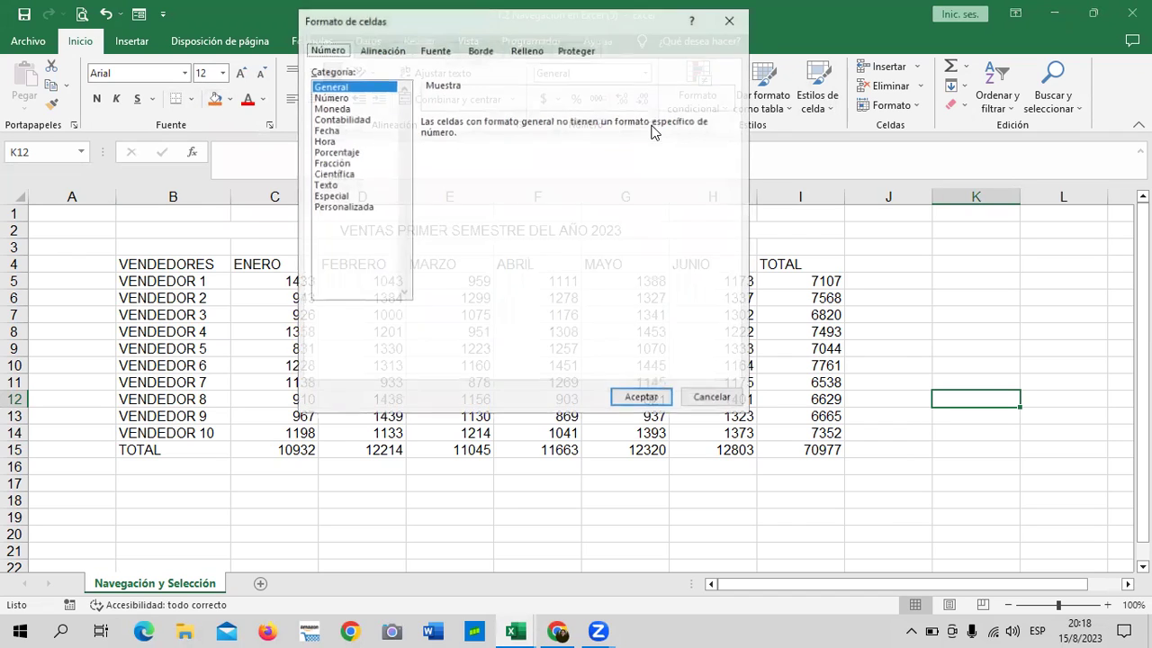
left_click_drag(351, 34, 351, 93)
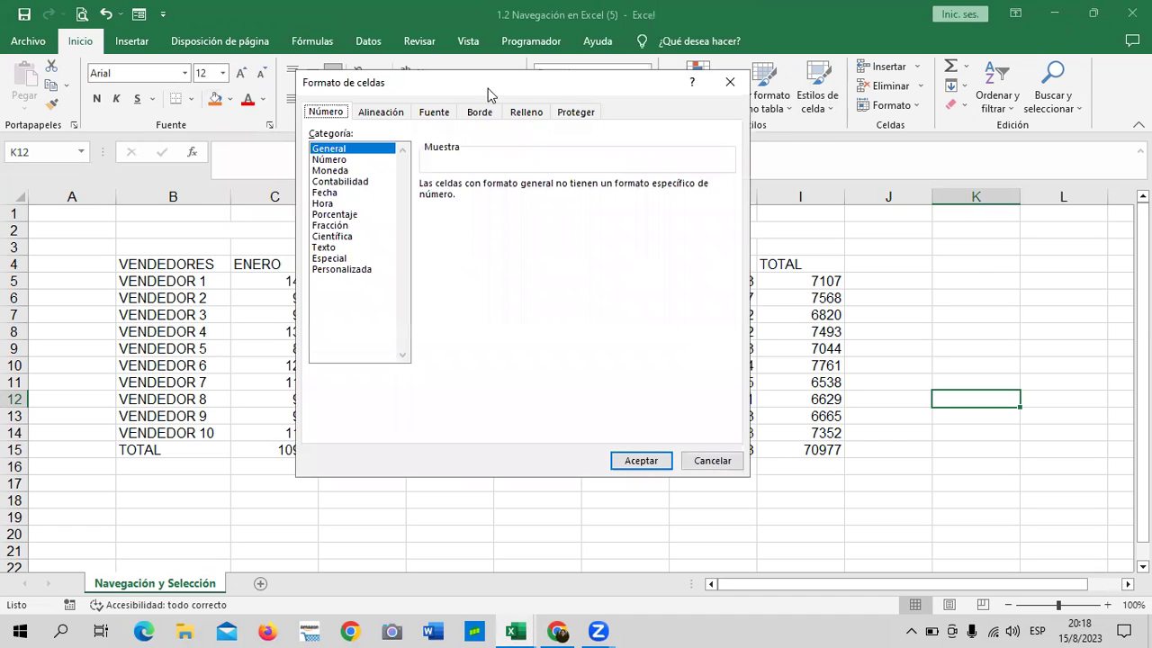
left_click(733, 83)
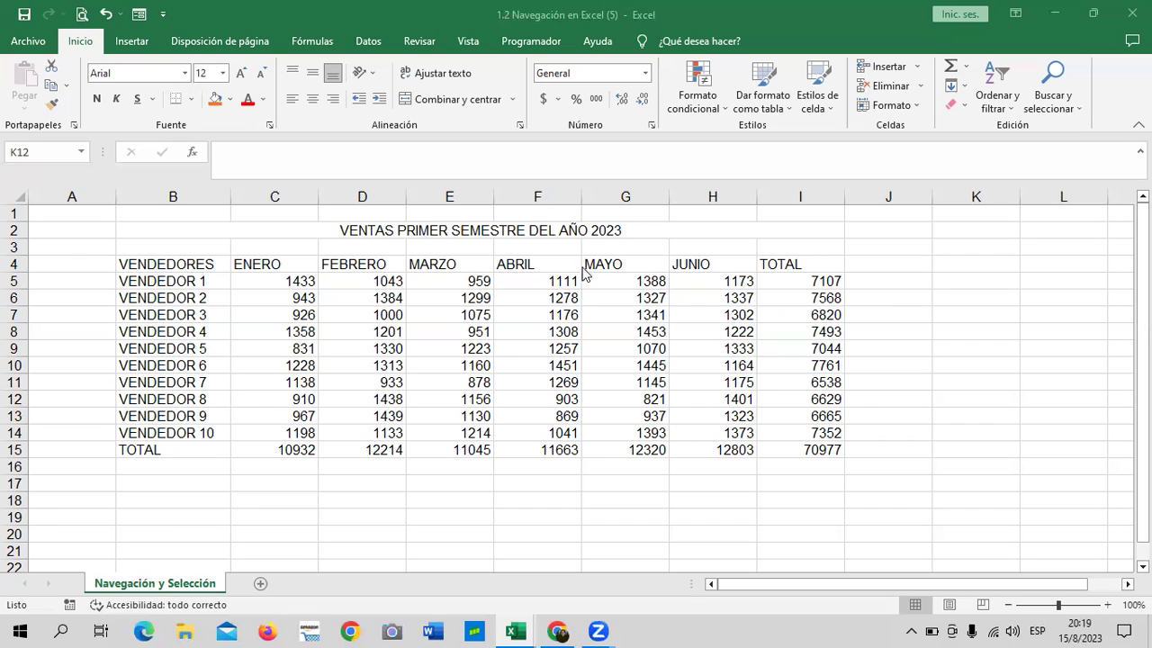
left_click(521, 236)
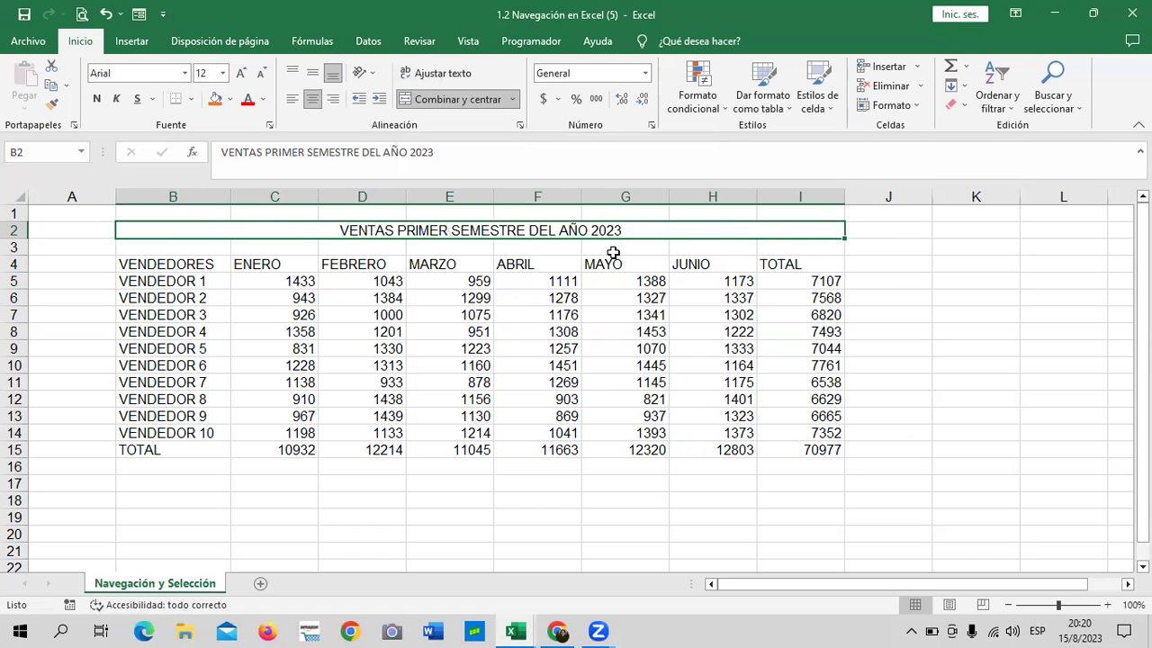
After trial selections of K4:L12 and the title, select the table range B4:I15
left_click(919, 364)
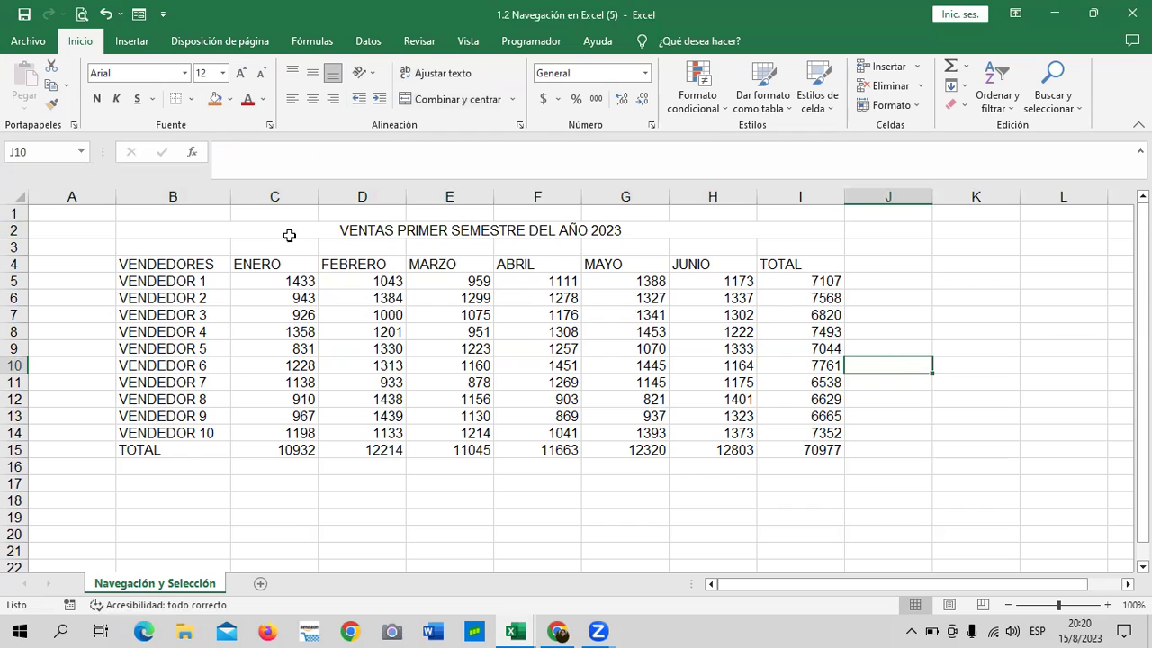
left_click_drag(975, 267, 1065, 396)
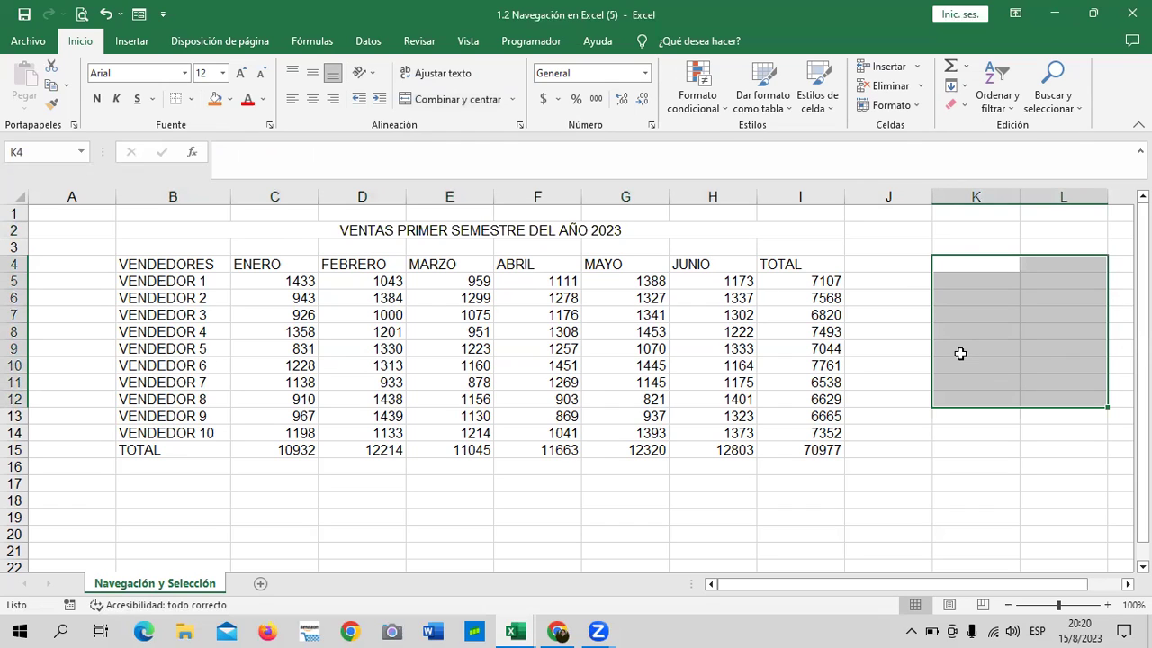
left_click(673, 231)
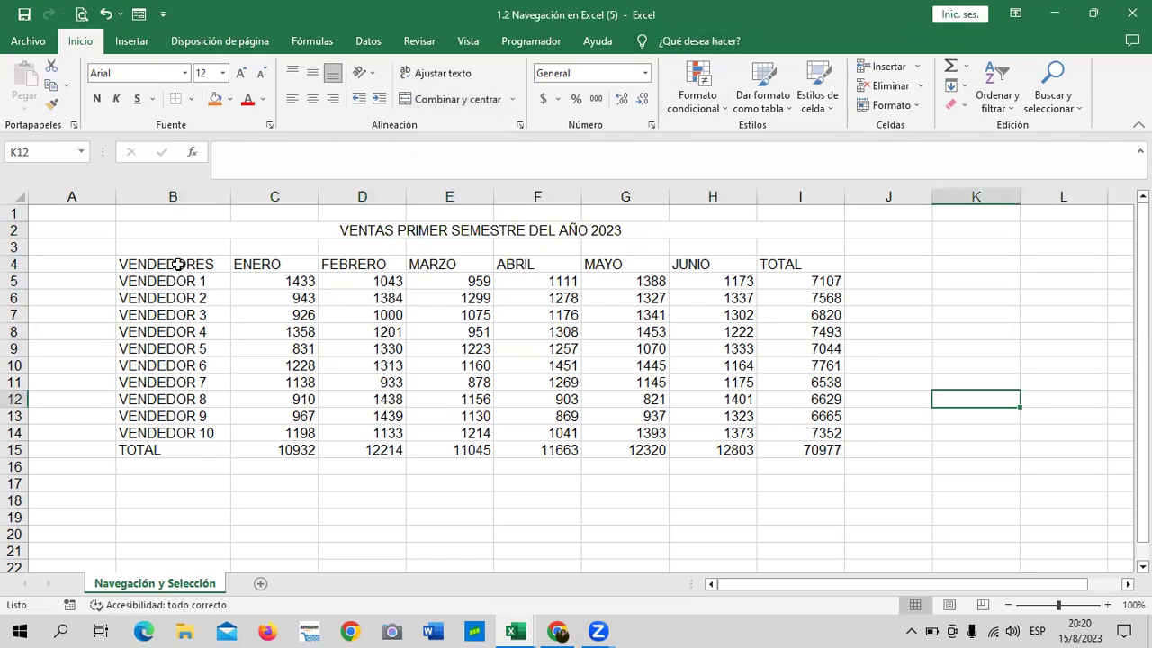
left_click_drag(171, 264, 648, 449)
left_click_drag(717, 435, 825, 456)
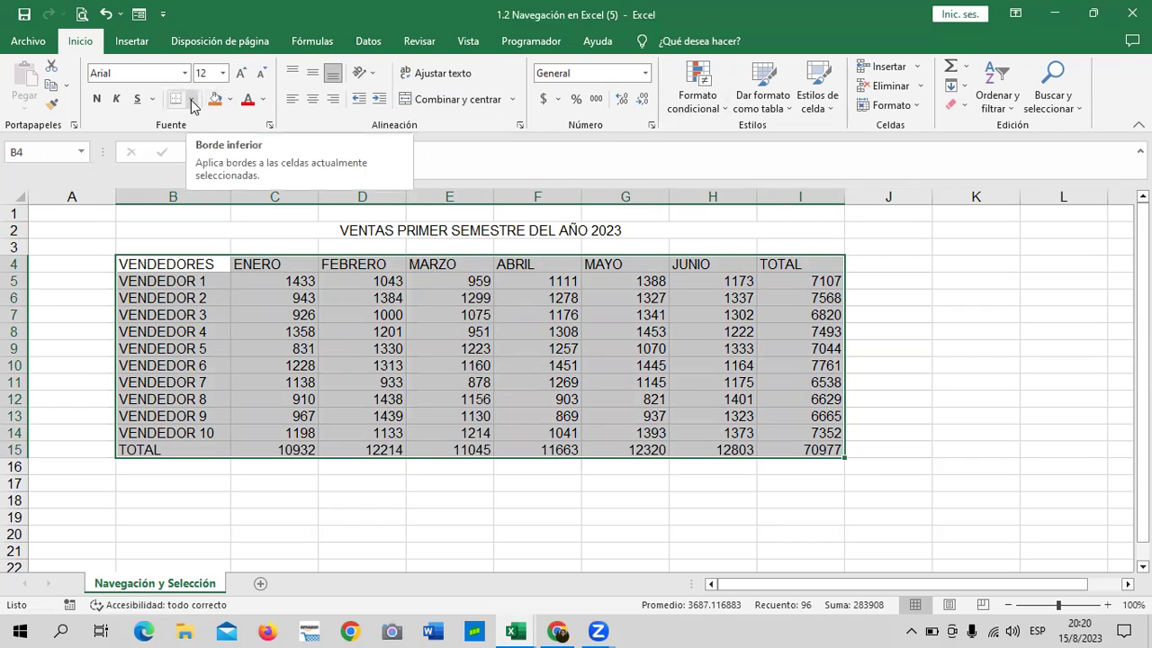
Look over the Bordes styles without applying one, deselect to B18, and open print preview
left_click(192, 100)
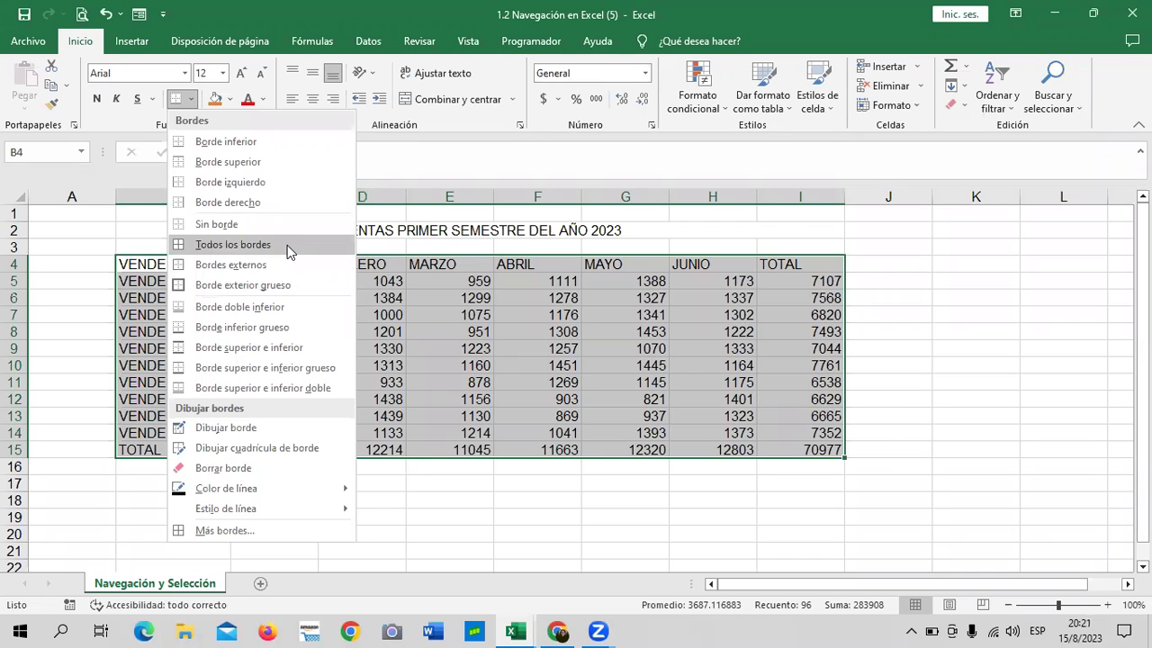
key("Escape")
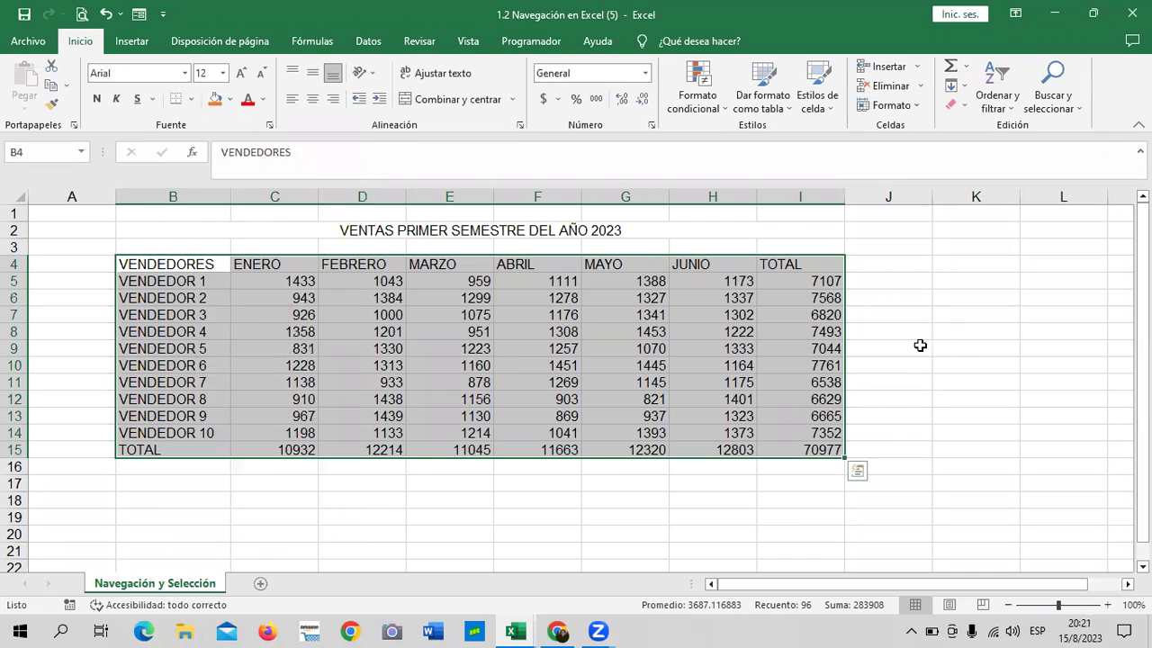
left_click(186, 501)
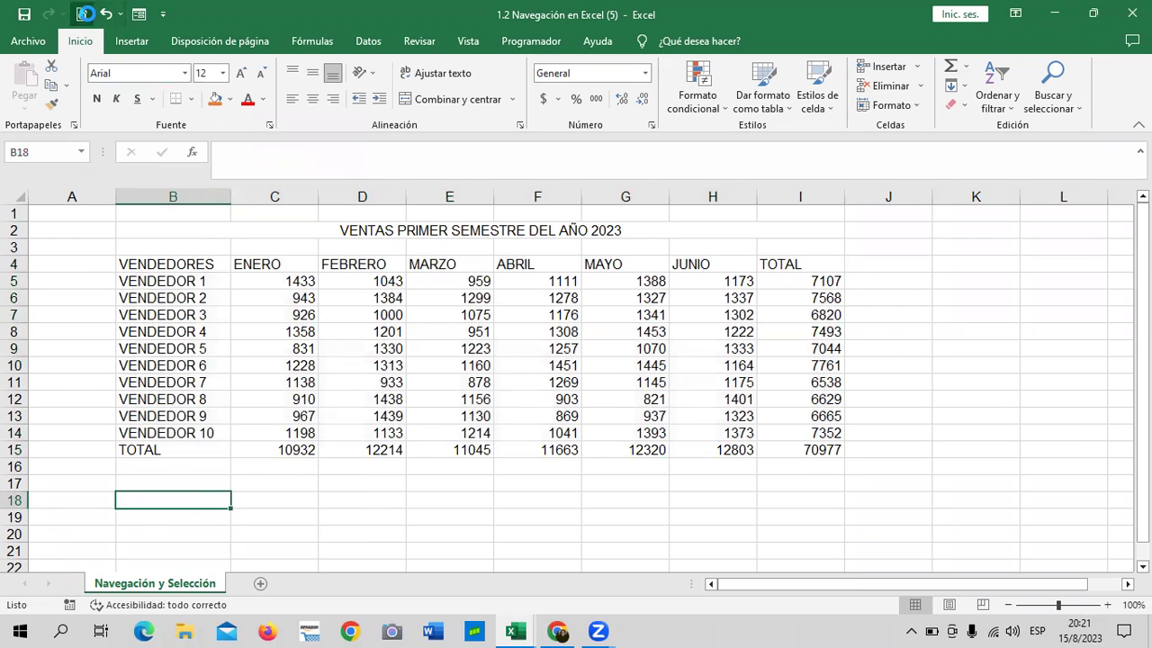
left_click(85, 13)
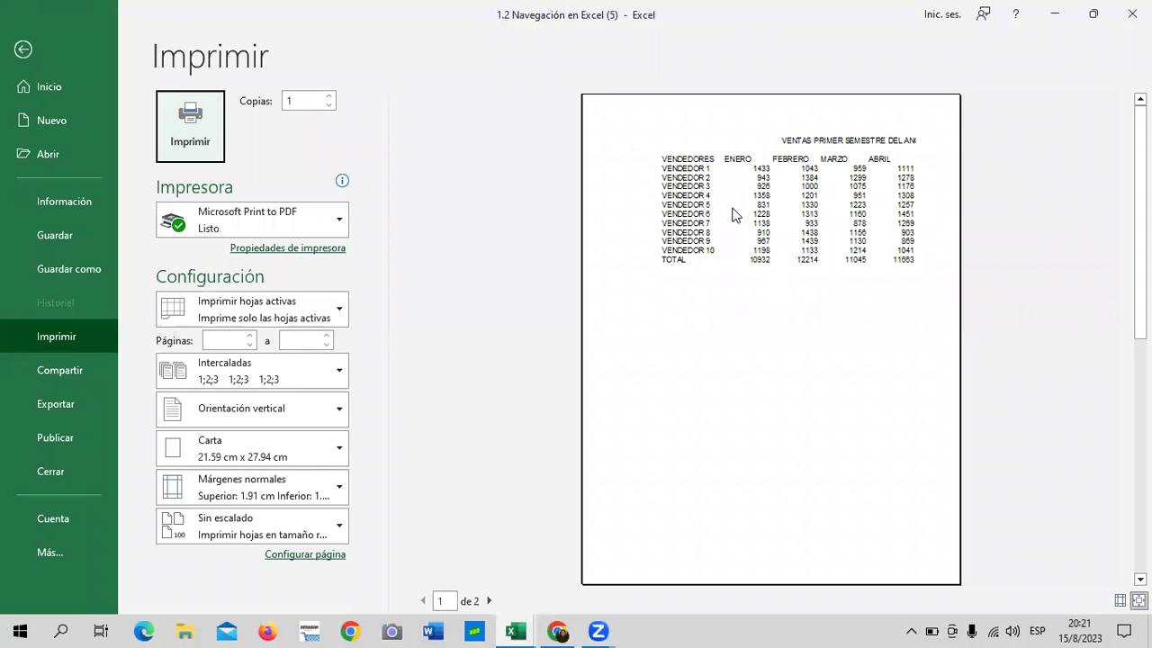
Leave print preview, reopen it to inspect the printed page, then return to the worksheet
left_click(18, 54)
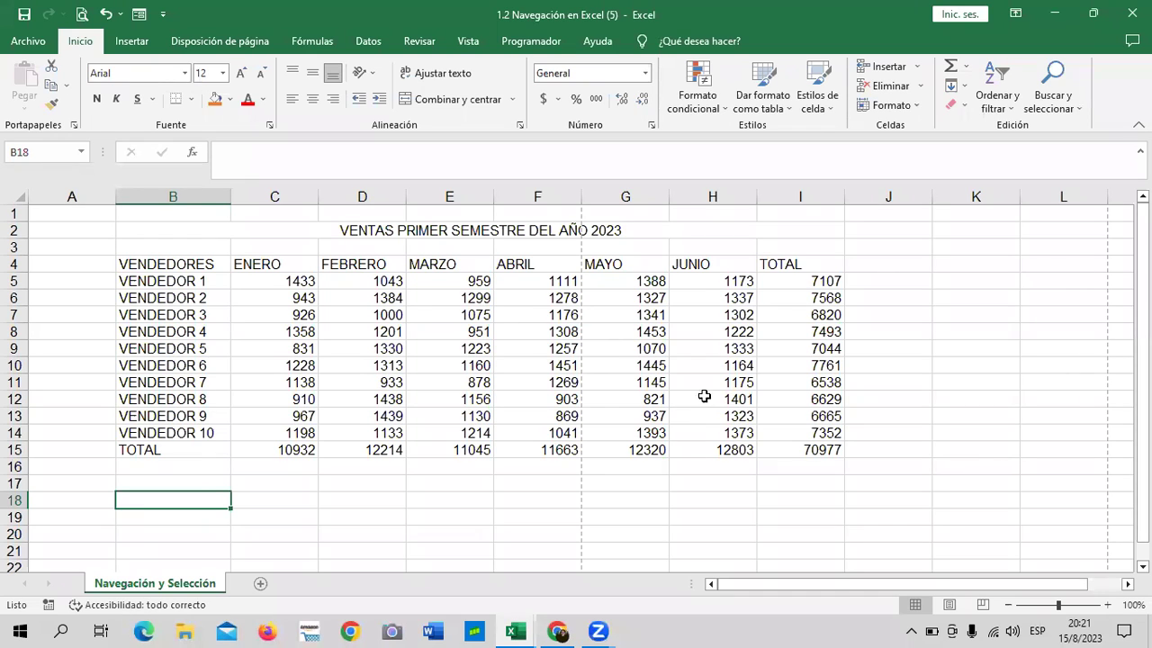
left_click(81, 13)
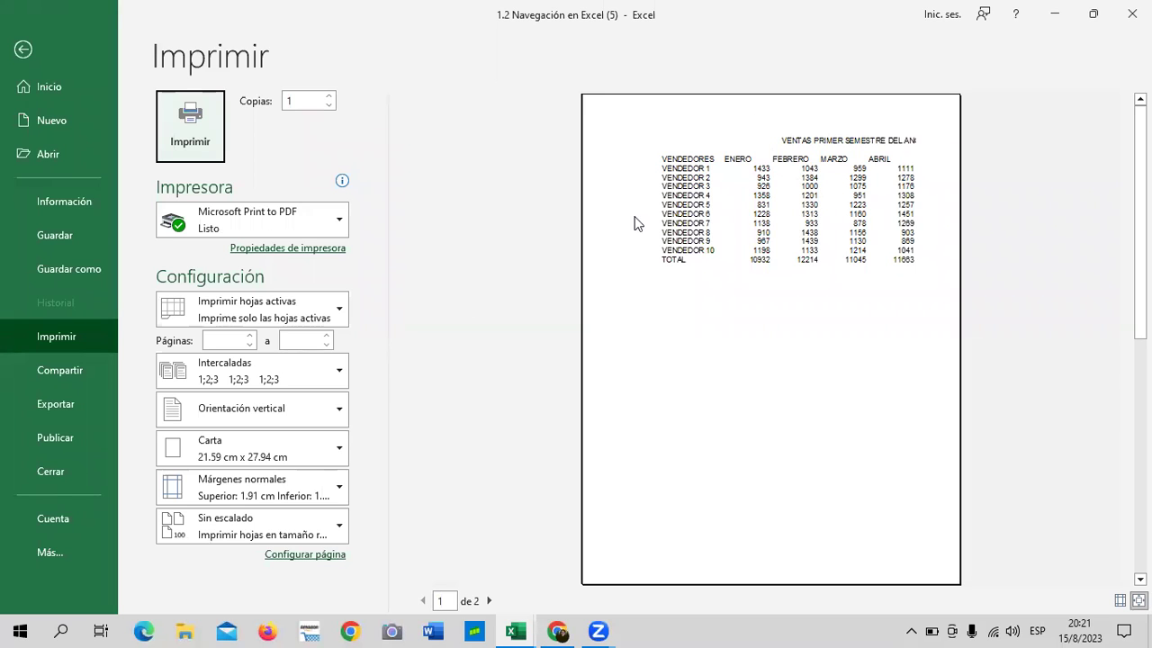
left_click(730, 186)
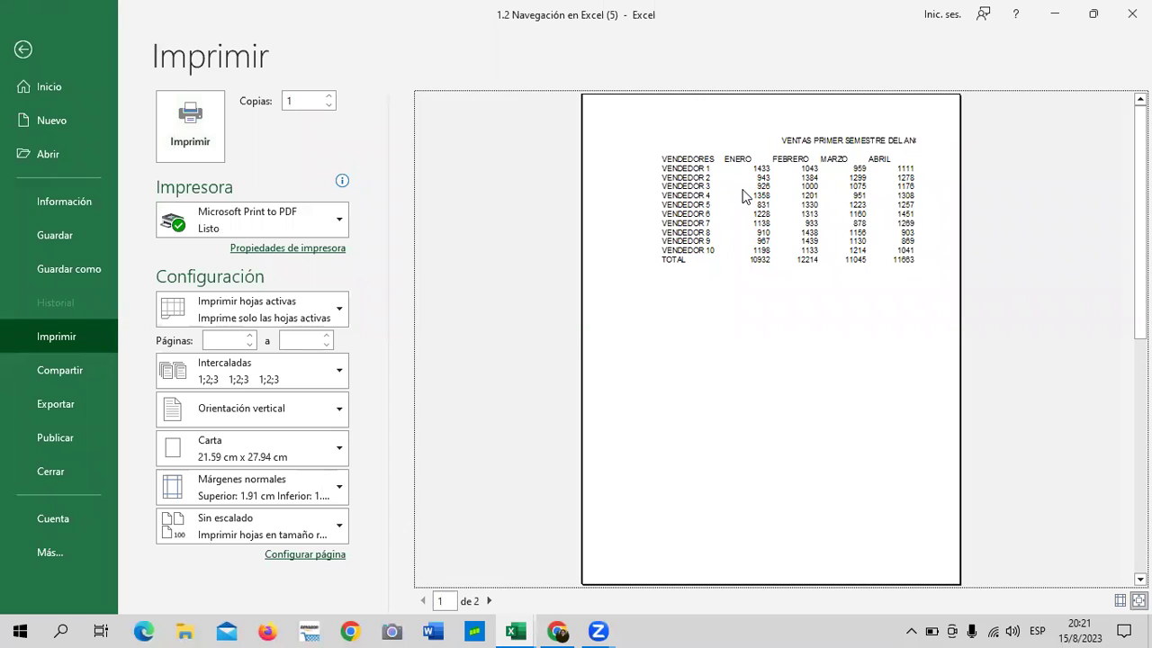
left_click(27, 52)
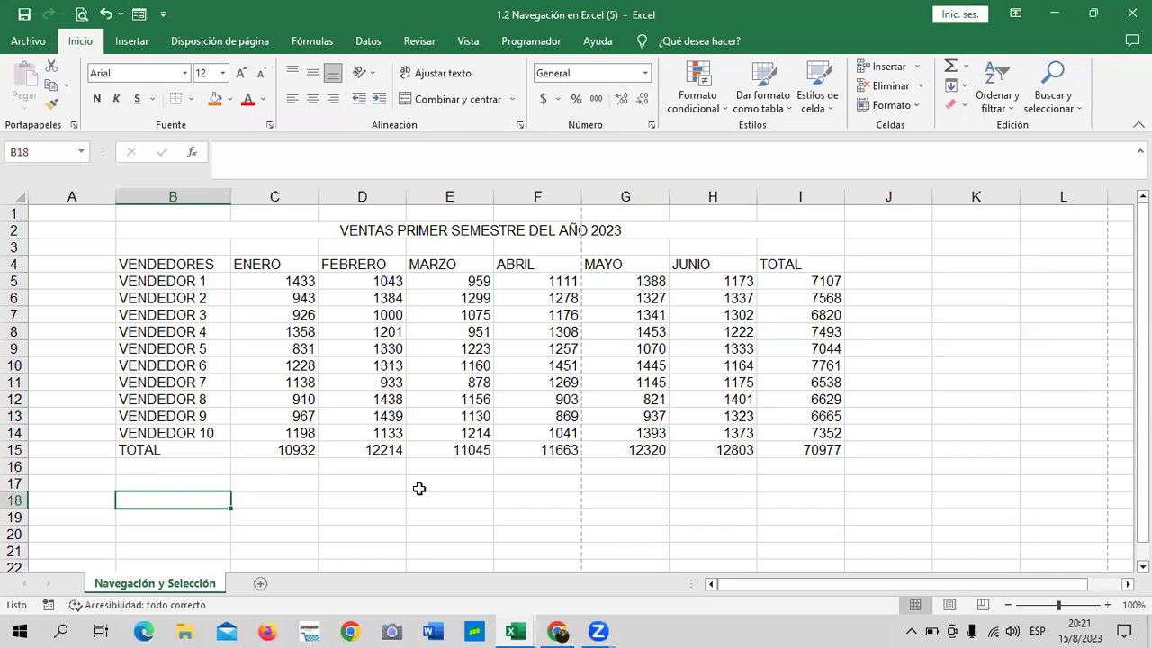
Apply Todos los bordes to every cell of the sales table B4:I15
mouse_move(167, 262)
left_mouse_down()
mouse_move(170, 402)
mouse_move(761, 440)
left_mouse_up()
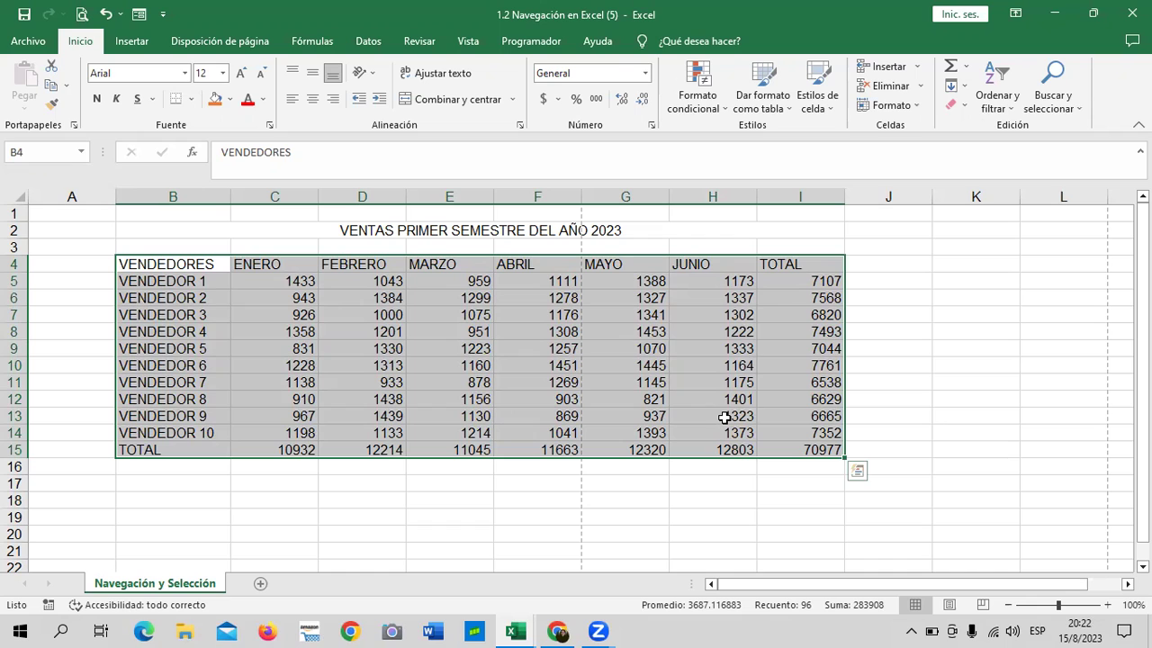
left_click(193, 99)
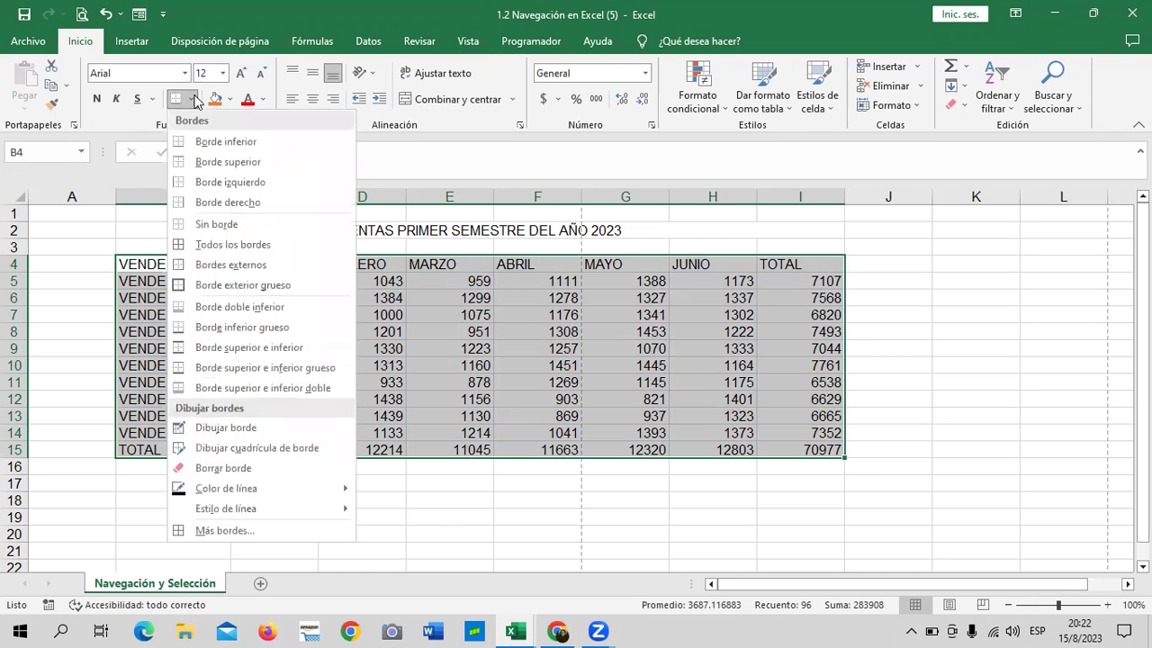
left_click(217, 244)
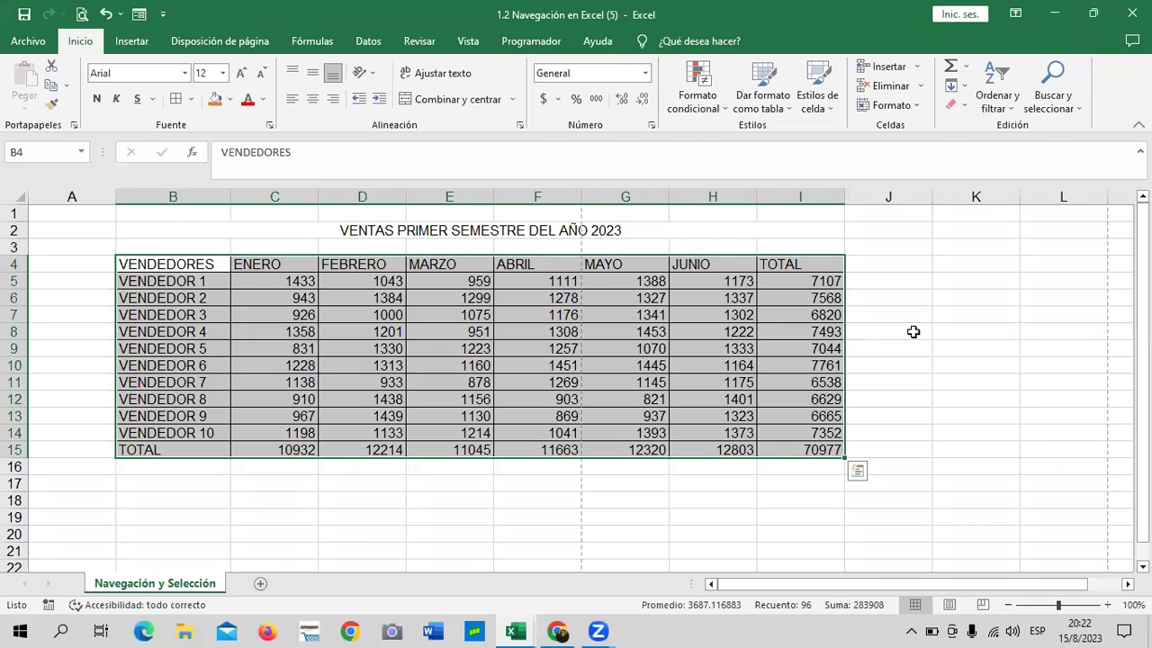
left_click(891, 332)
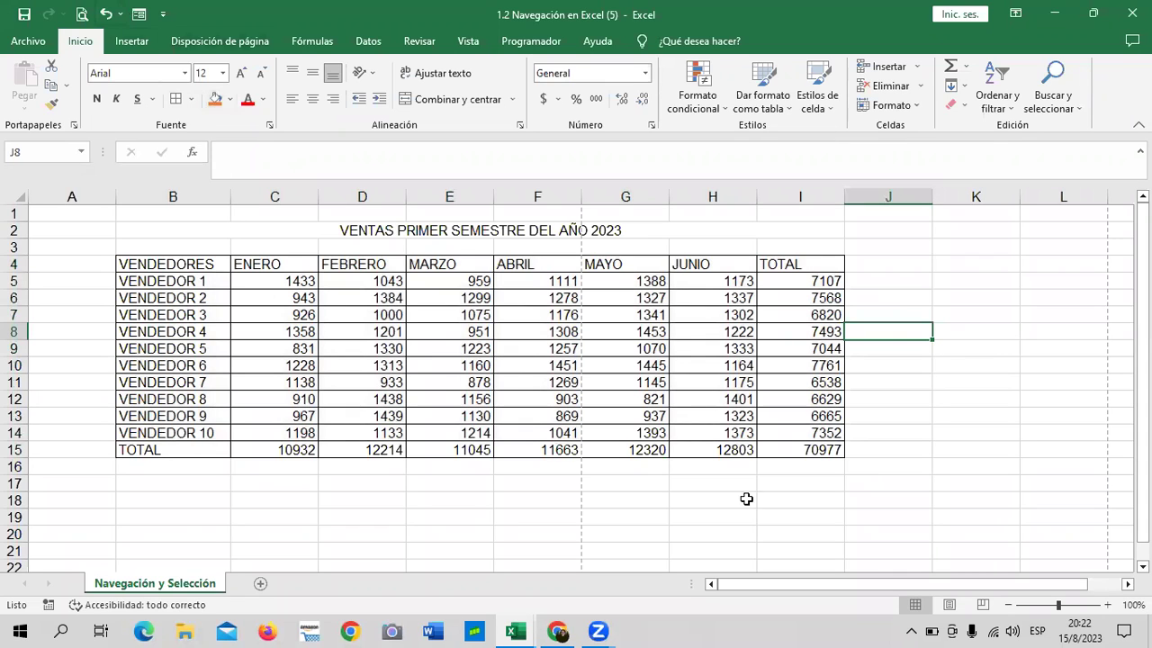
left_click(81, 16)
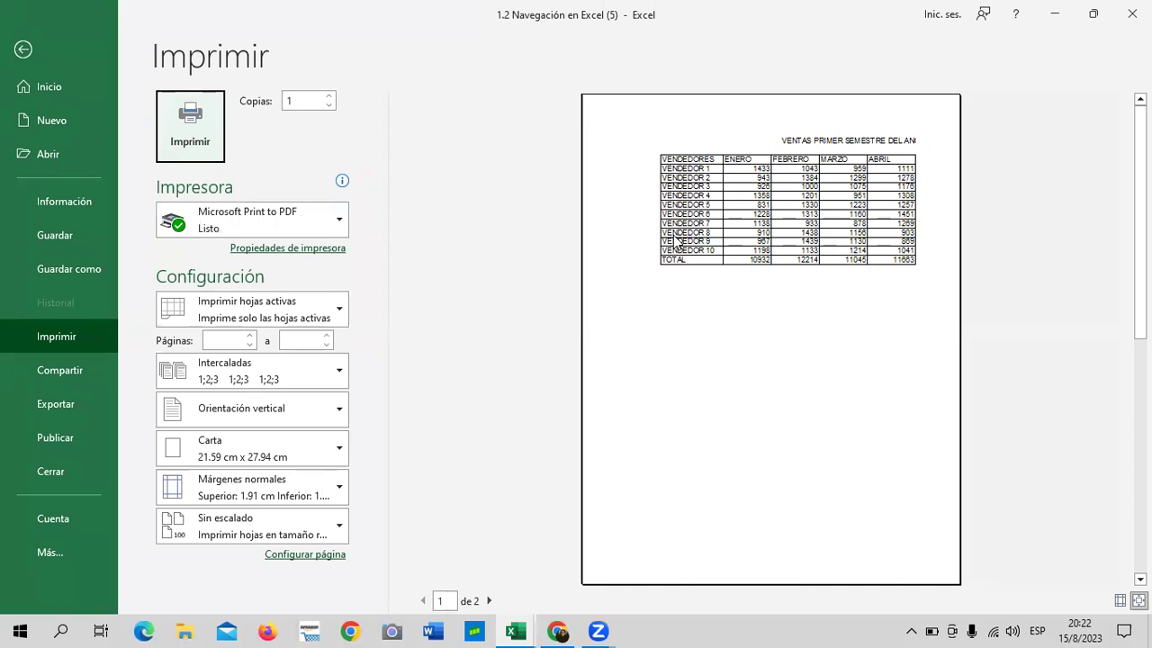
left_click(27, 51)
left_click(551, 230)
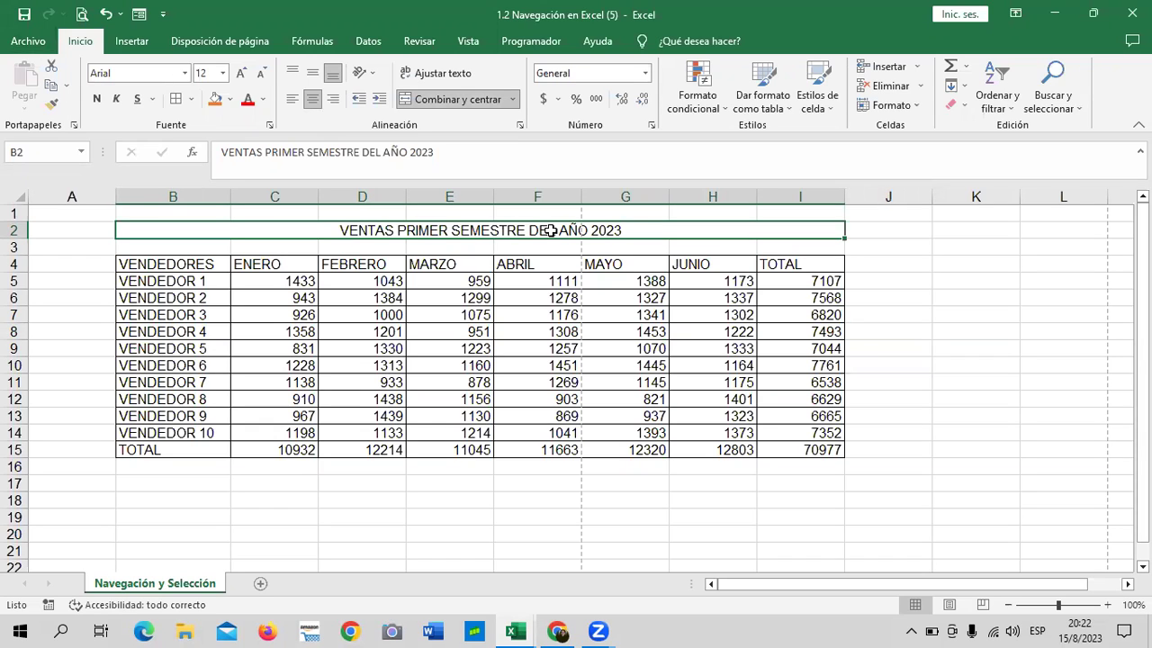
Check the title range B2:I3 and the border options, closing them without applying a border
left_click(927, 320)
left_click(773, 237)
left_click_drag(773, 237, 771, 244)
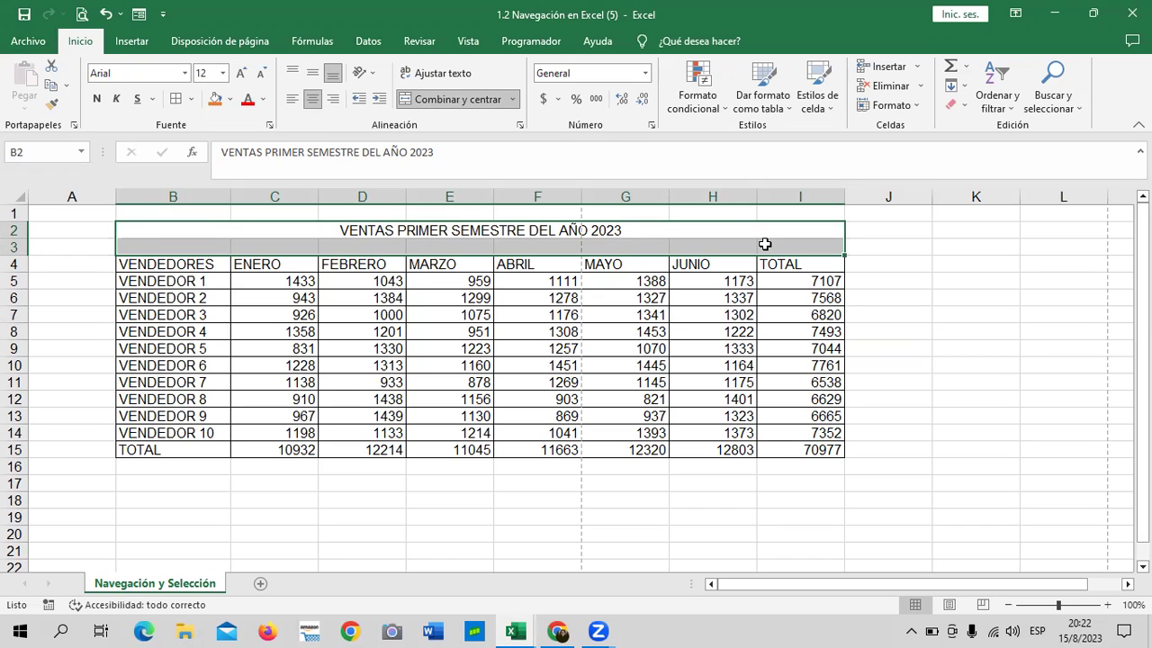
left_click(918, 293)
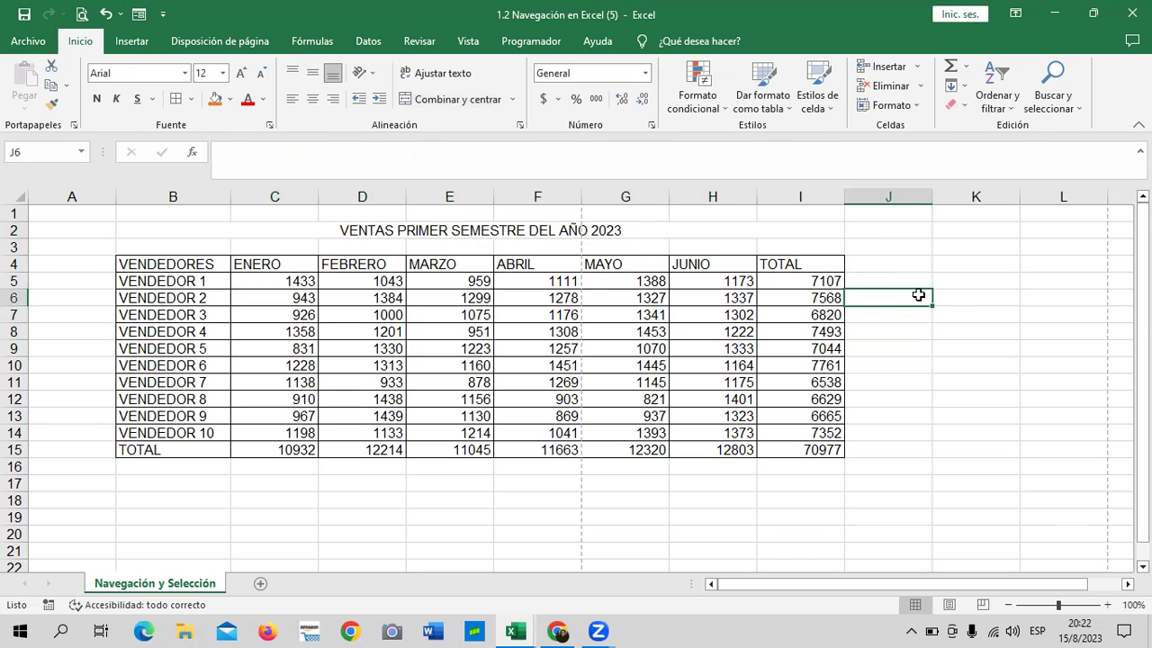
left_click(526, 331)
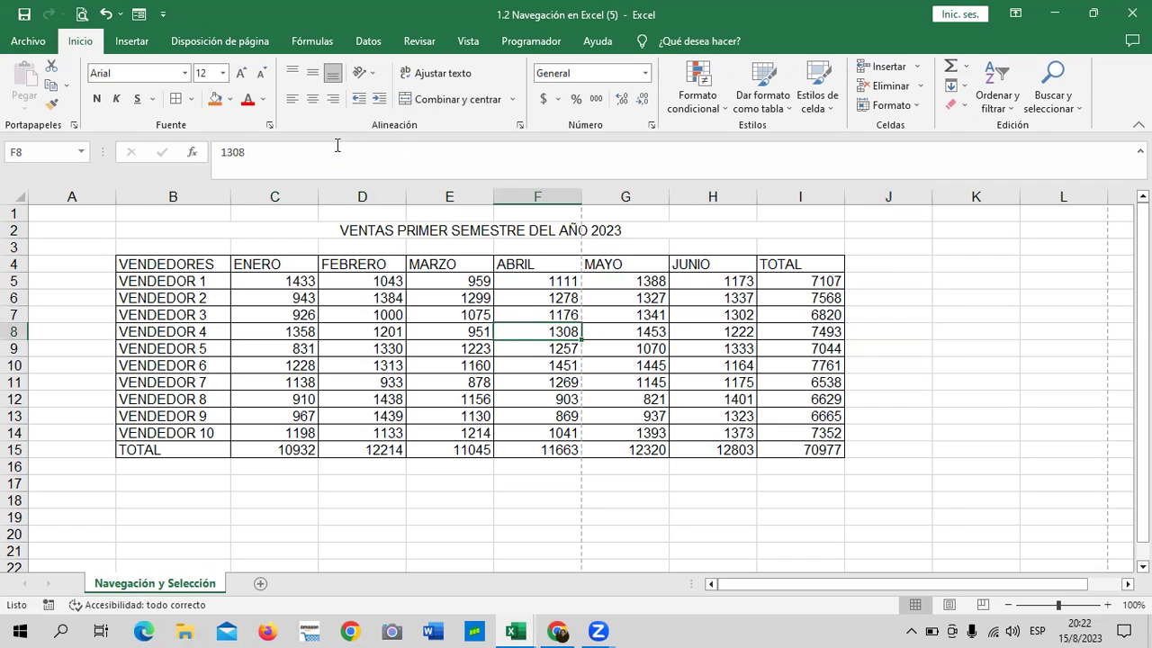
left_click(190, 99)
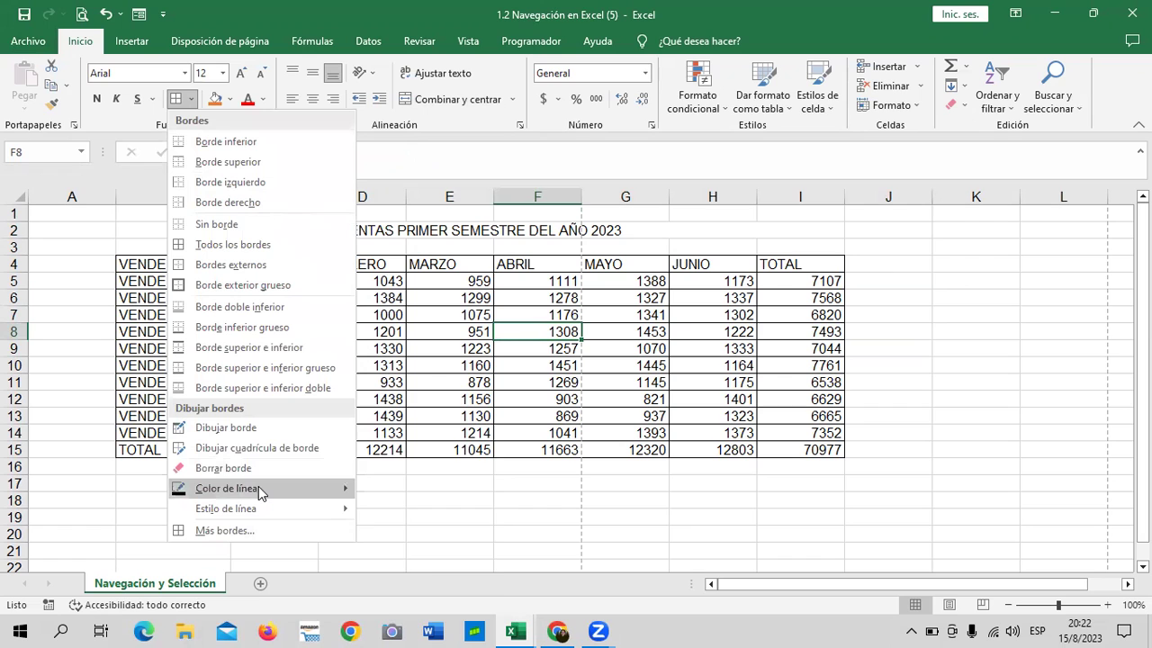
mouse_move(260, 488)
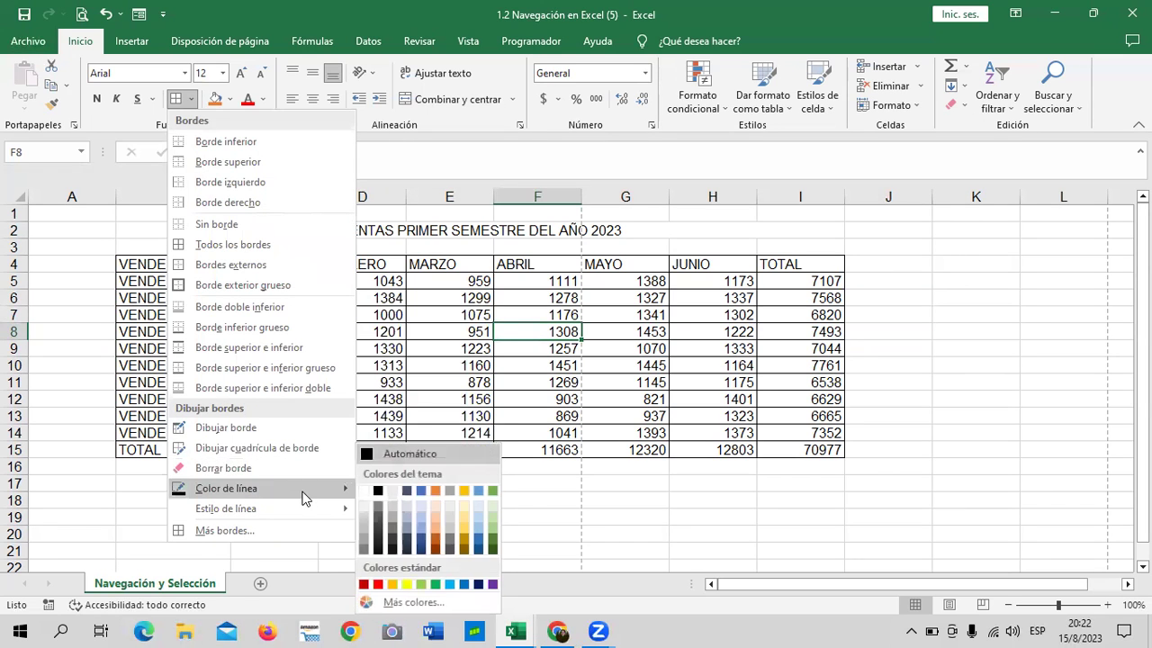
mouse_move(304, 510)
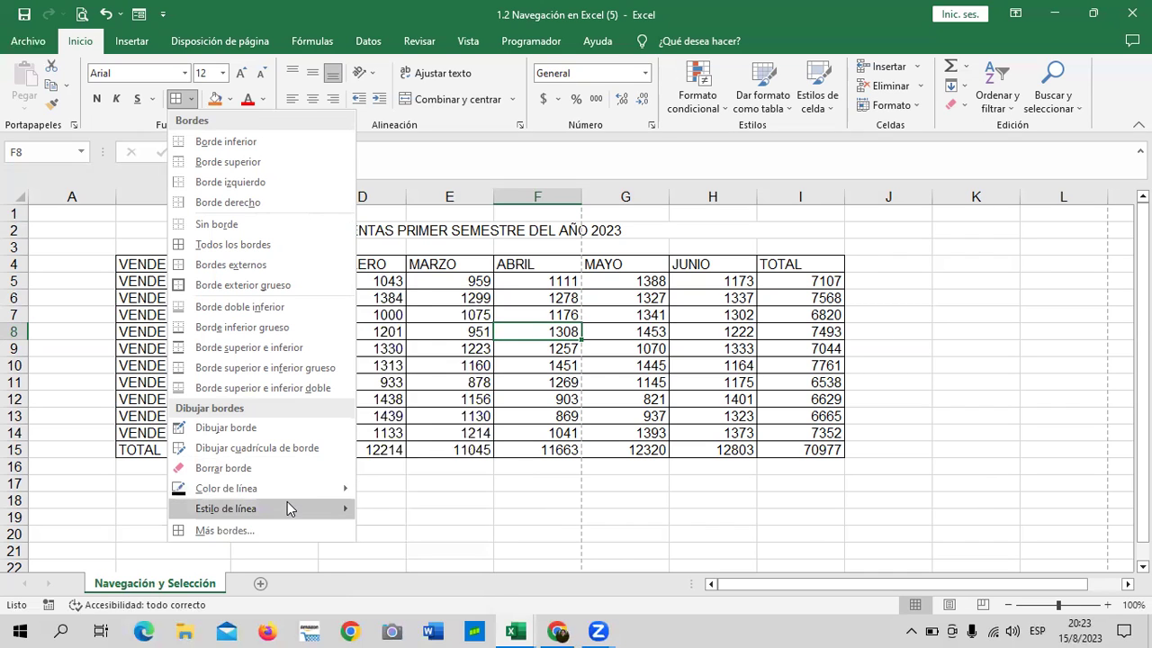
mouse_move(297, 488)
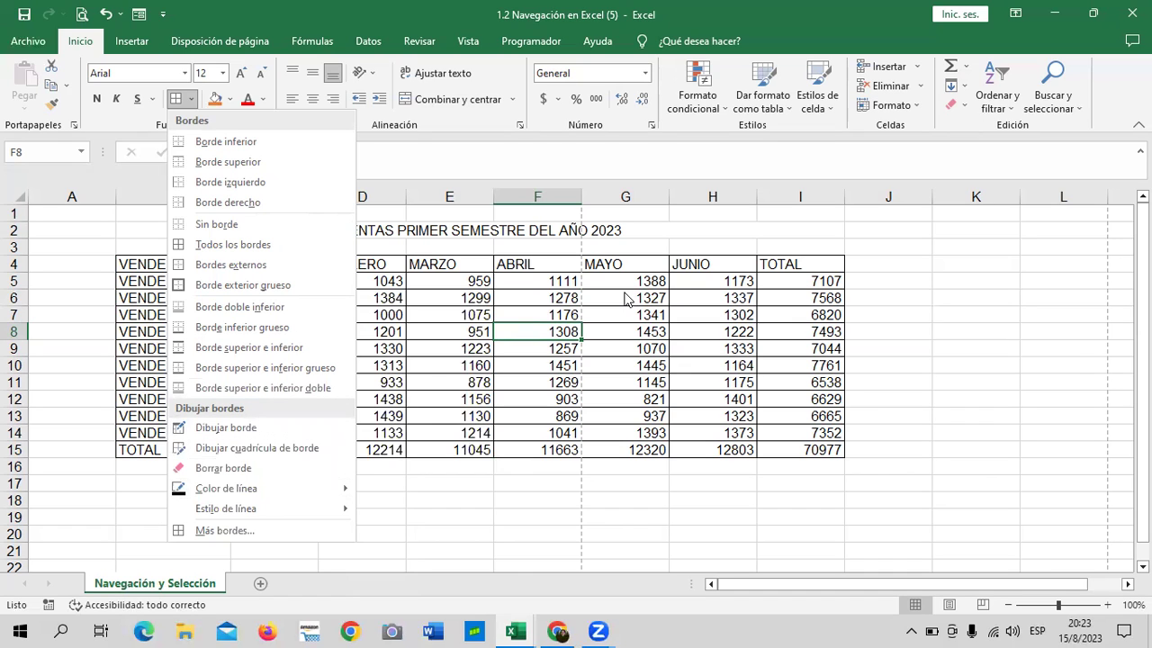
key("Escape")
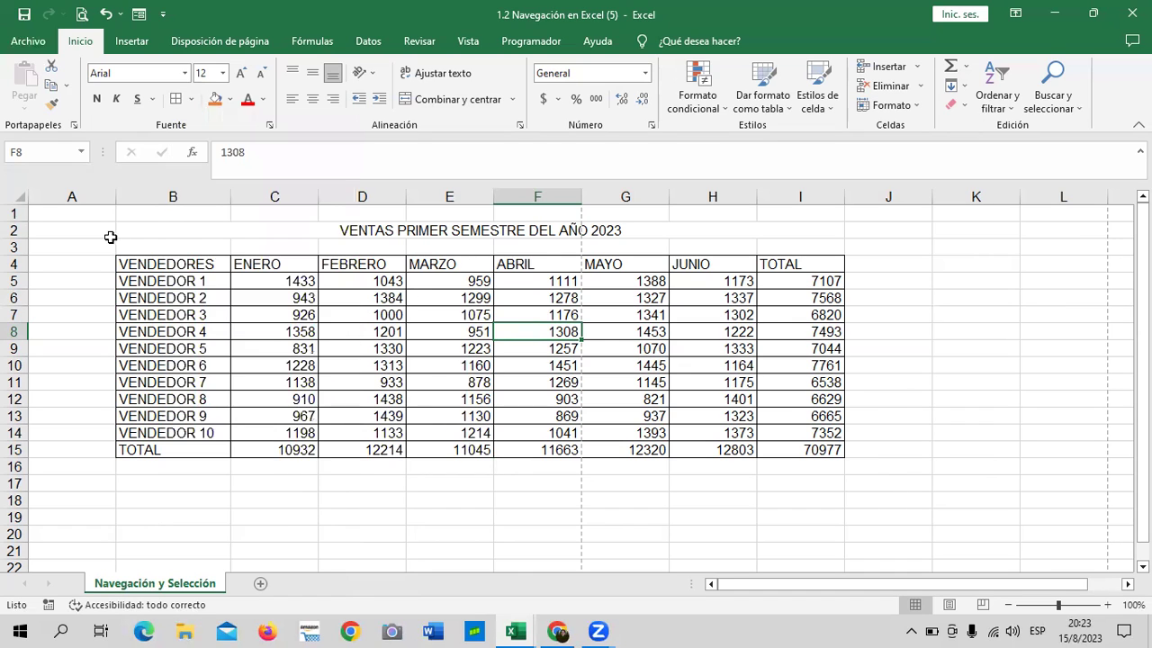
Put a Borde exterior grueso around the whole sales table B4:I15
left_click_drag(164, 264, 776, 449)
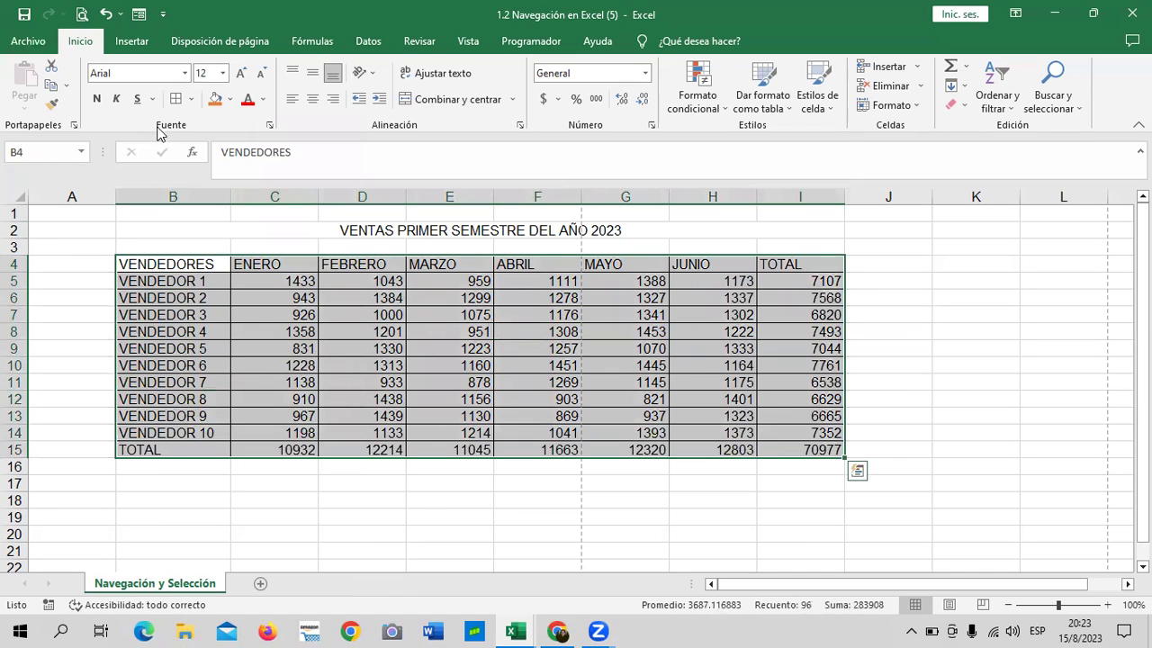
left_click(191, 99)
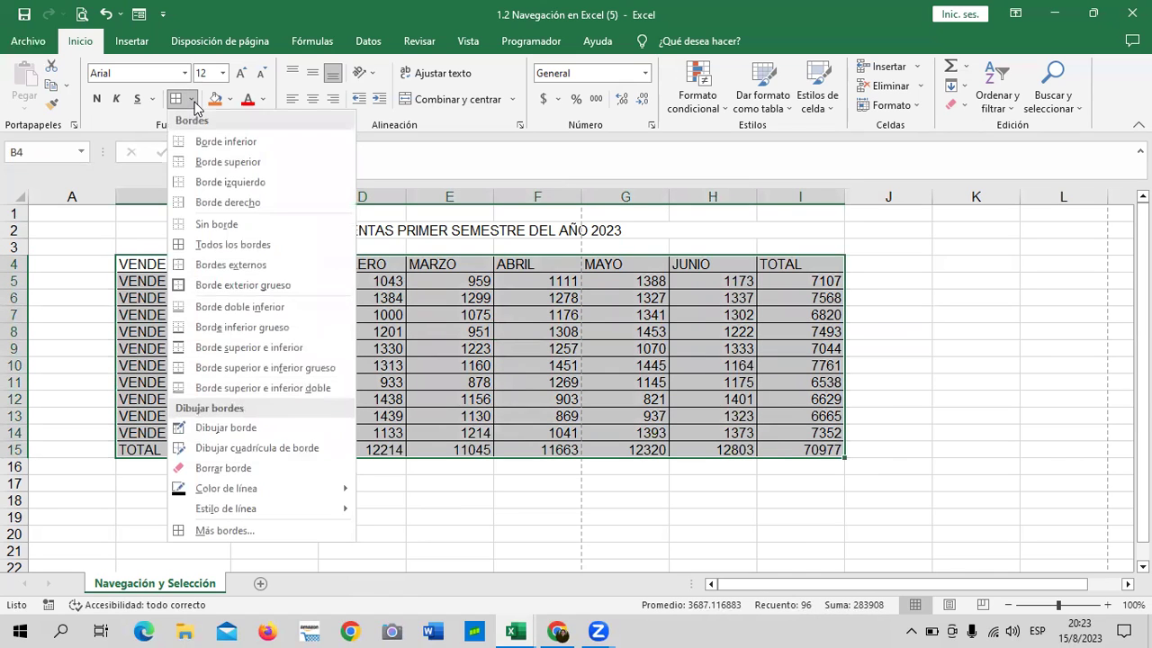
left_click(235, 286)
left_click(947, 335)
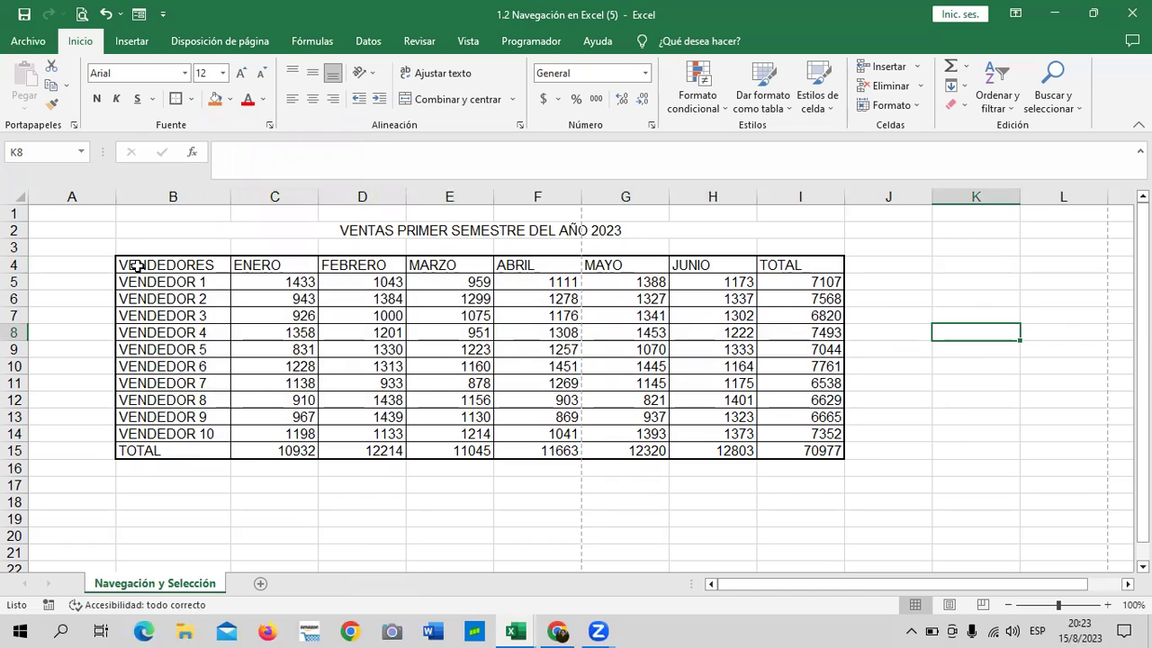
left_click_drag(137, 266, 828, 265)
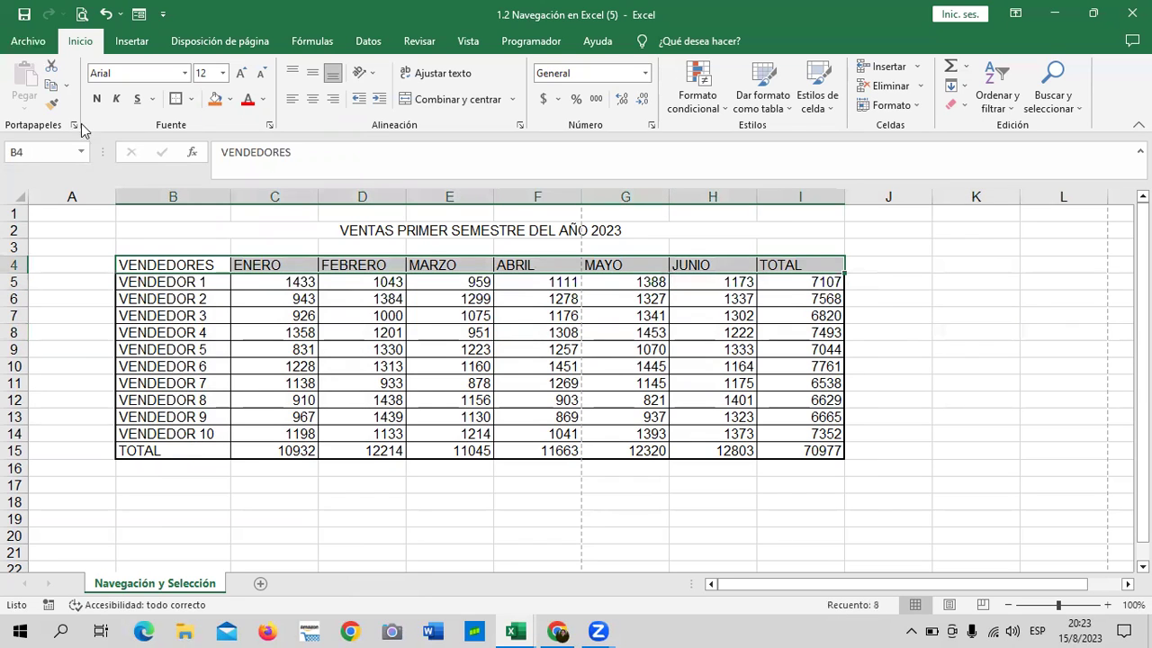
Give header row B4:I4 a thick outer border and center its VENDEDORES-to-TOTAL labels
left_click(176, 99)
left_click(1050, 374)
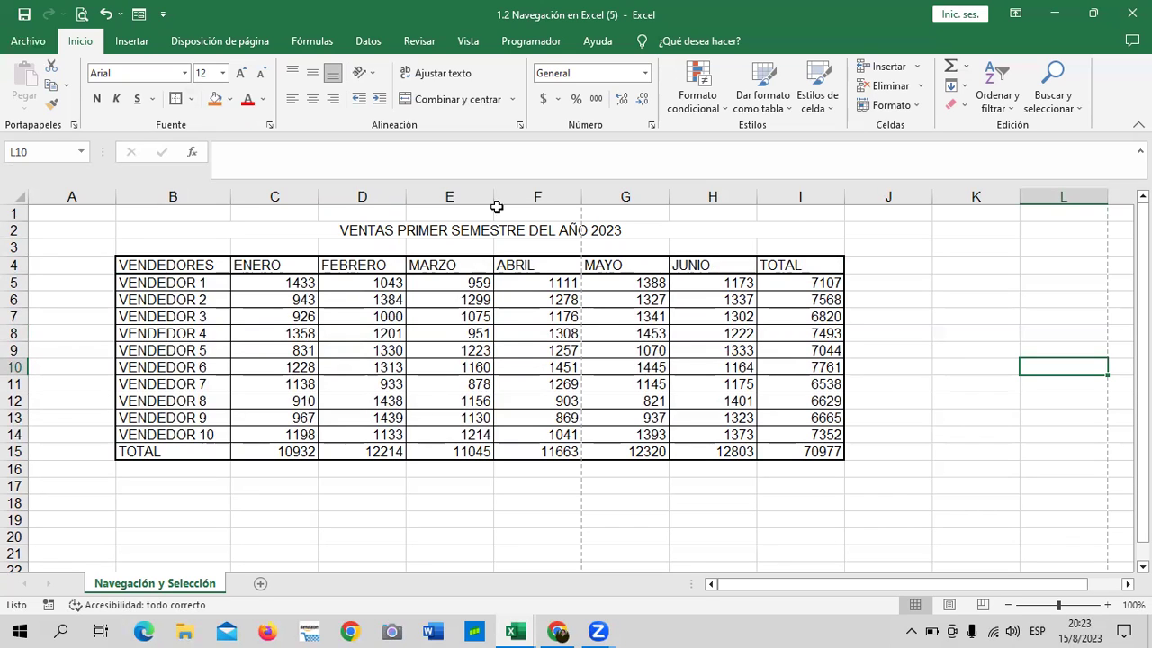
left_click_drag(222, 264, 792, 266)
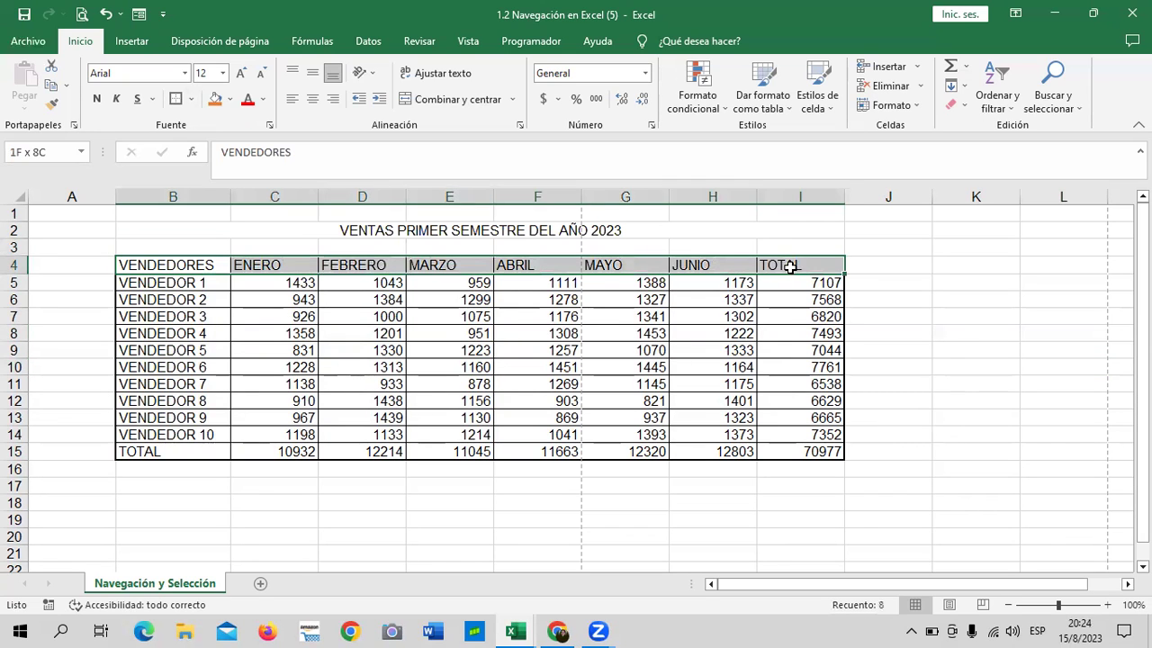
left_click(333, 101)
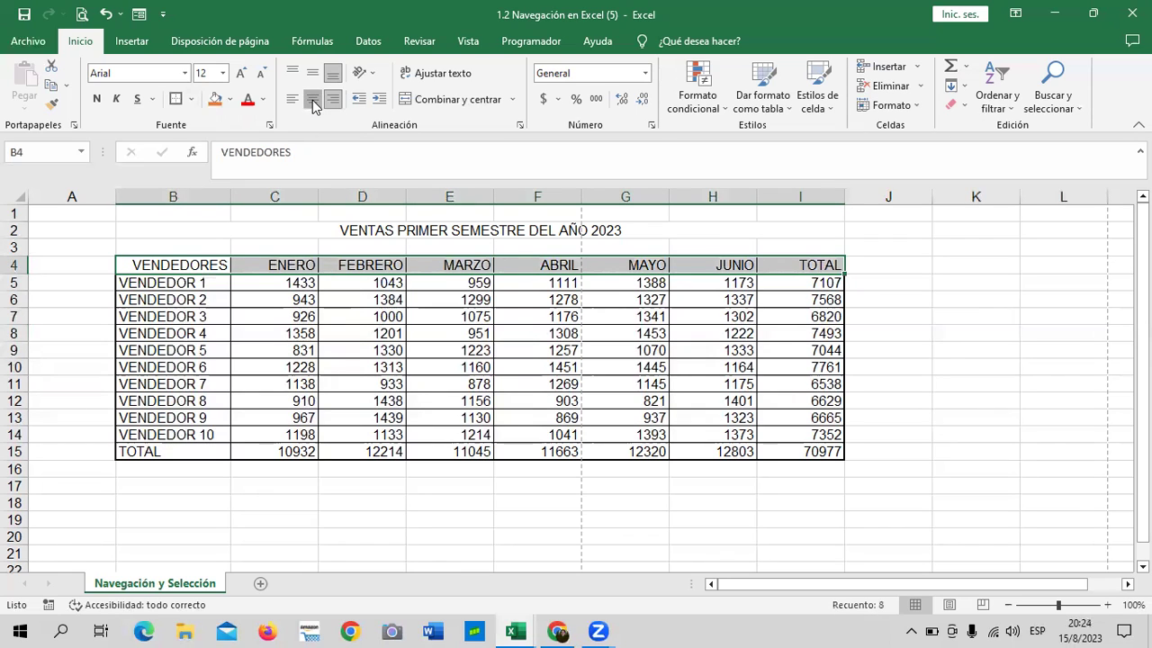
left_click(312, 101)
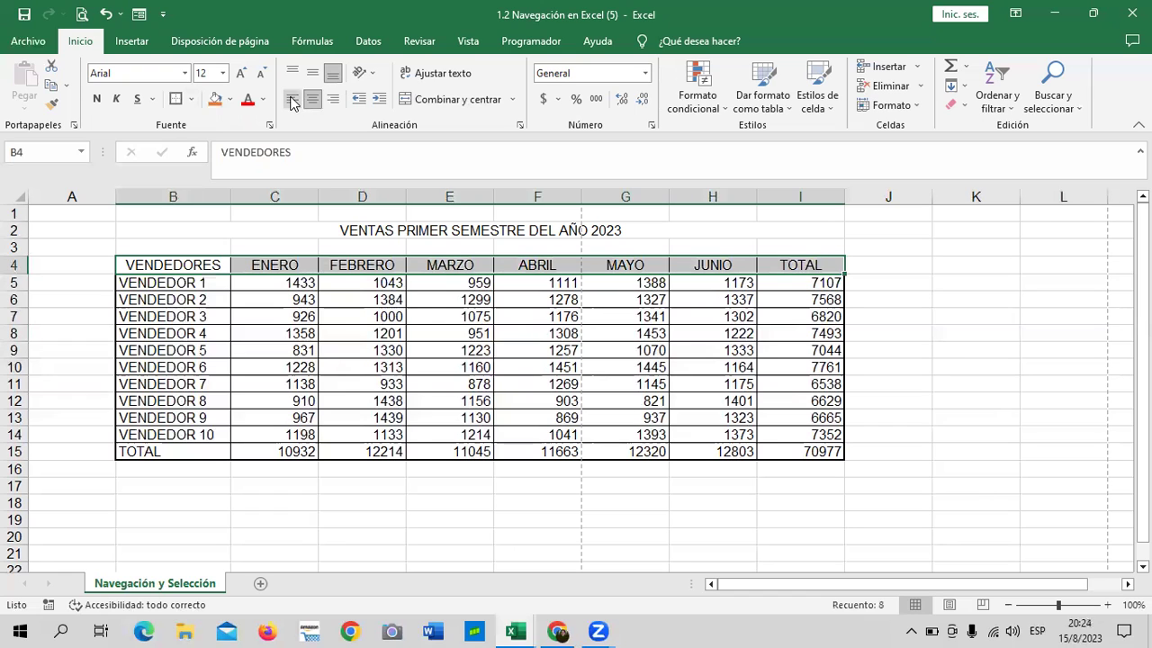
left_click(290, 101)
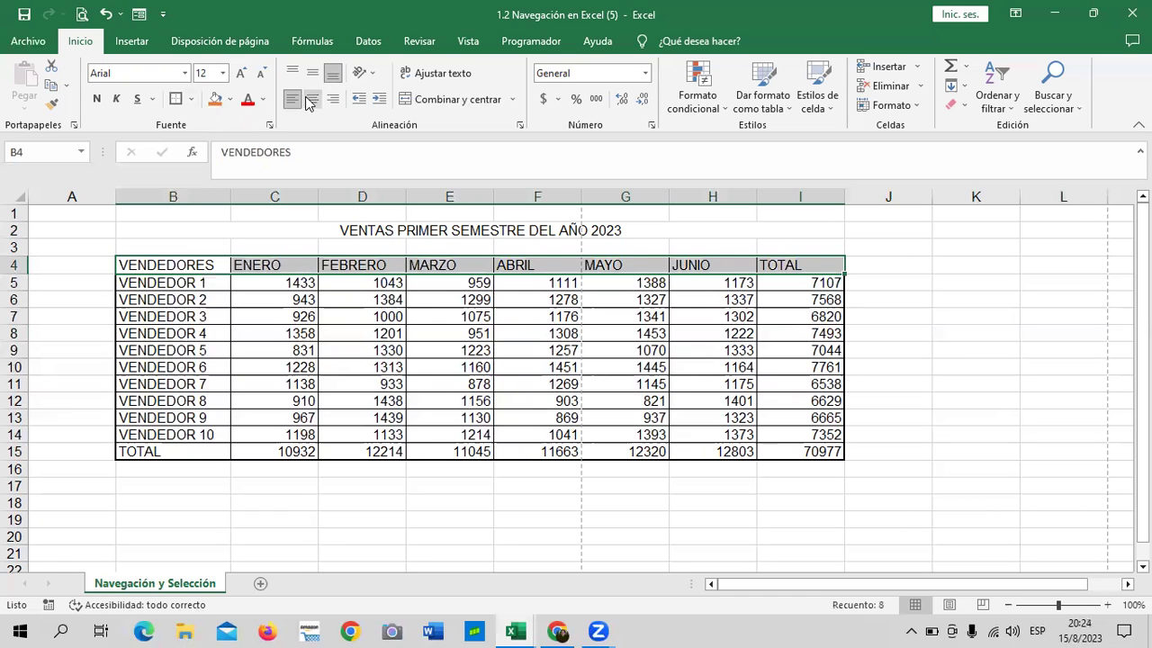
left_click(310, 100)
left_click(946, 404)
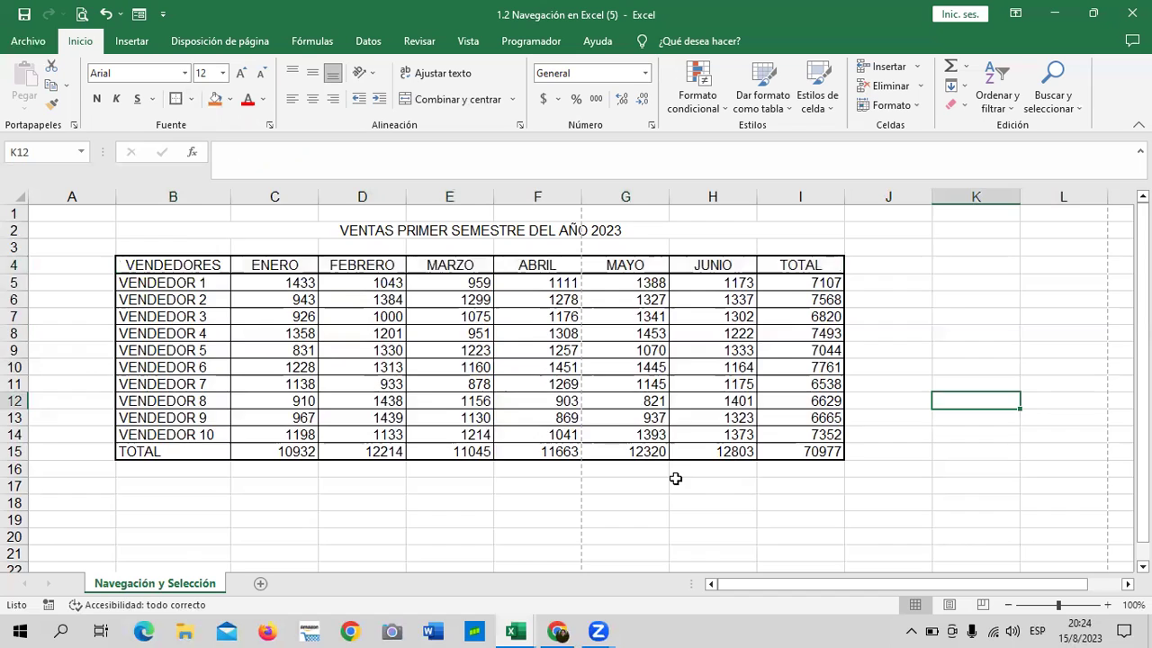
scroll(677, 456, "down", 2)
left_click(672, 442)
type("TEXTO")
key("Return")
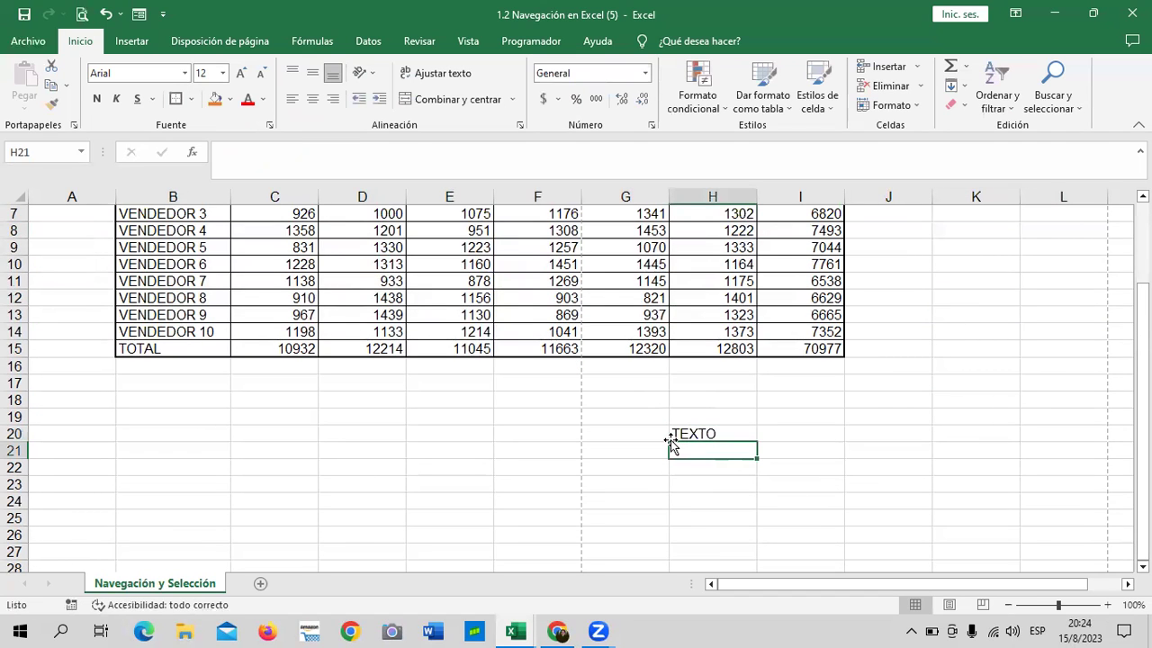
type("2200")
key("Return")
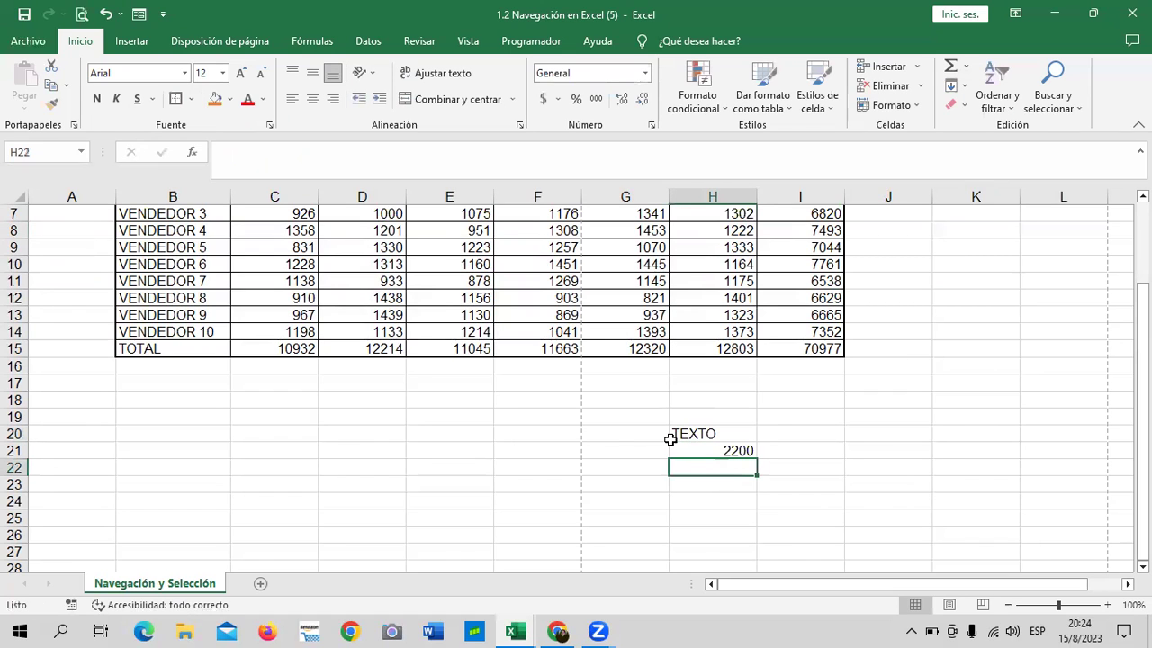
left_click(302, 261)
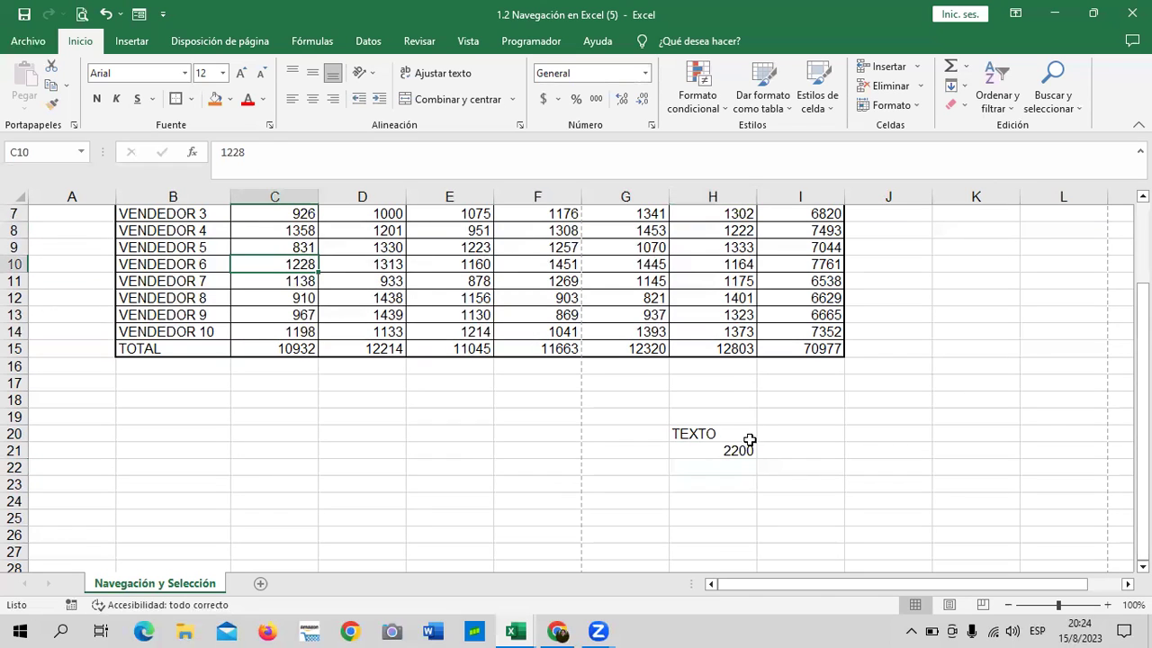
left_click_drag(714, 429, 716, 461)
key("Delete")
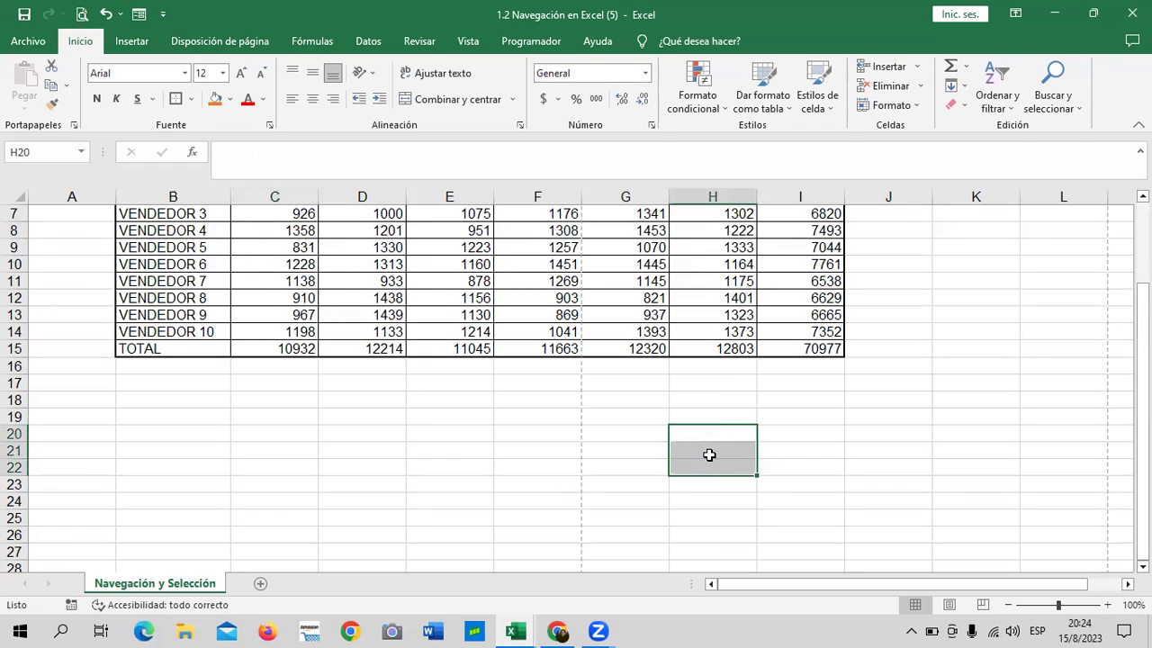
scroll(639, 412, "up", 2)
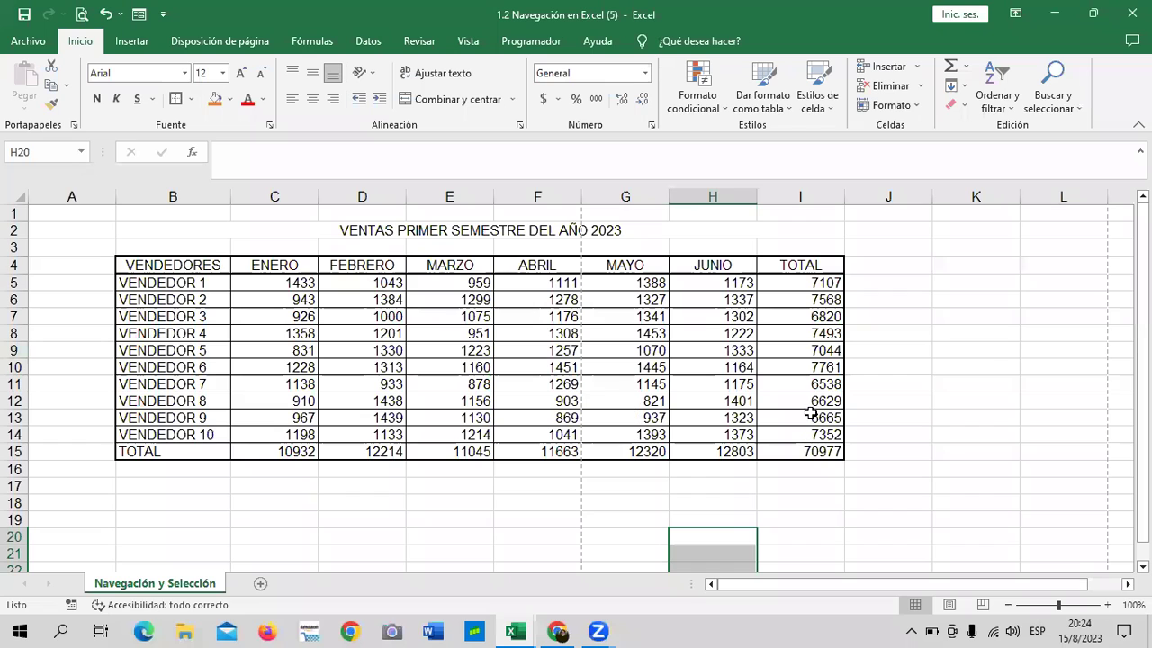
left_click(1044, 364)
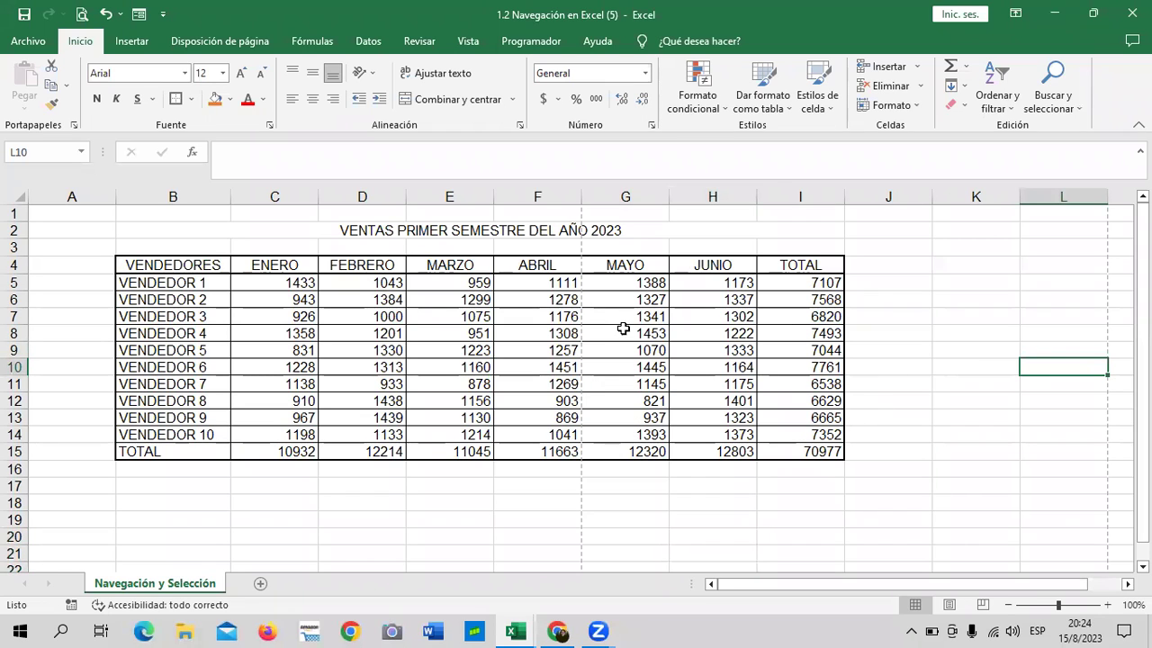
Unmerge the title with Combinar y centrar, leaving it left-aligned in B2 and C2 empty
left_click(424, 230)
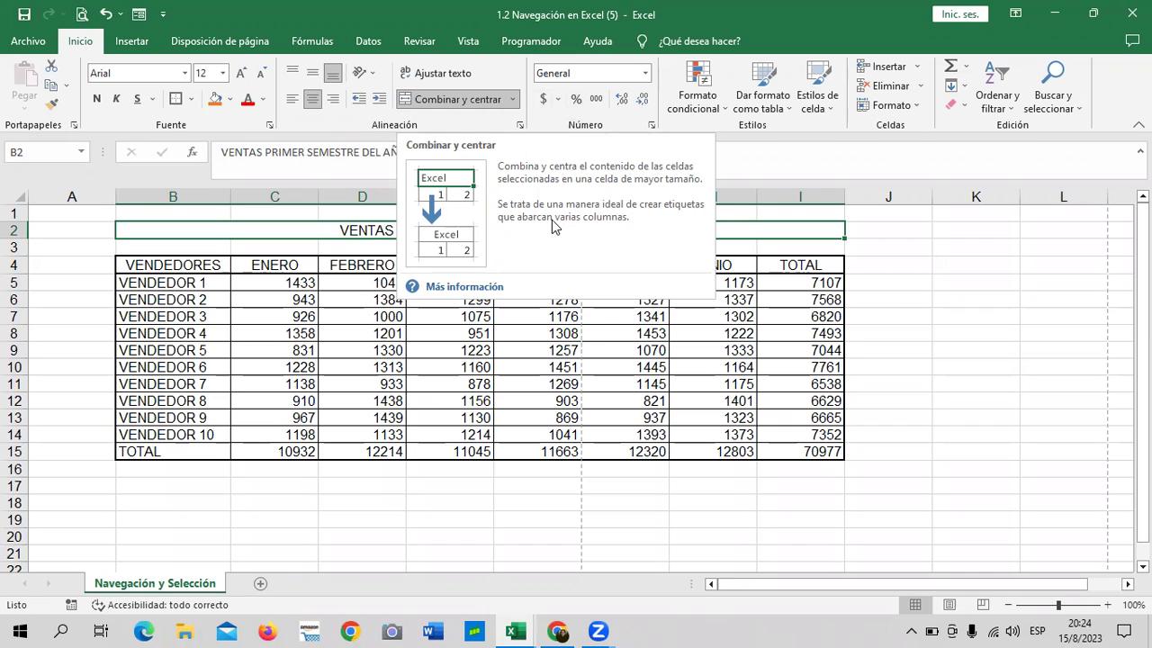
left_click(999, 334)
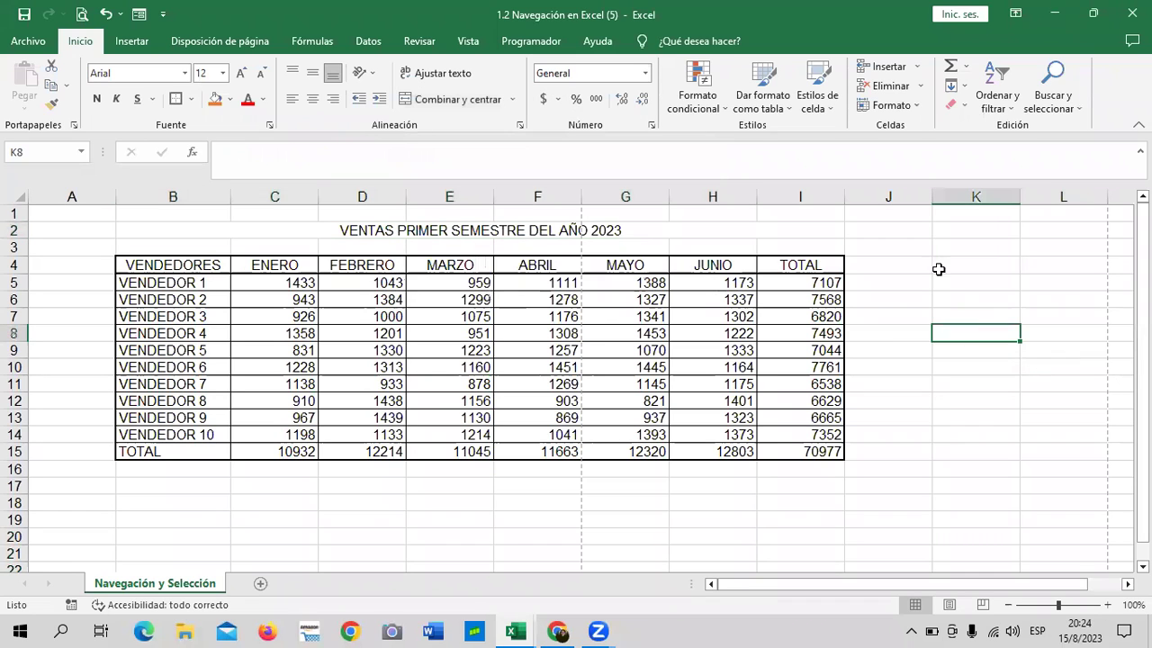
left_click(347, 228)
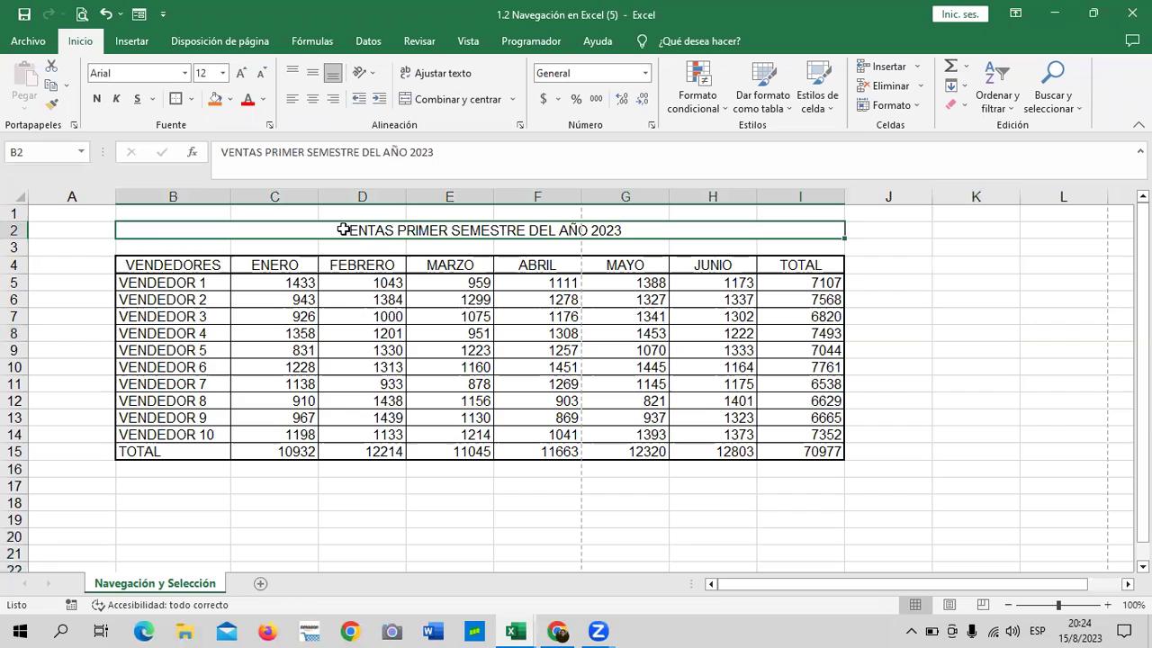
left_click(428, 104)
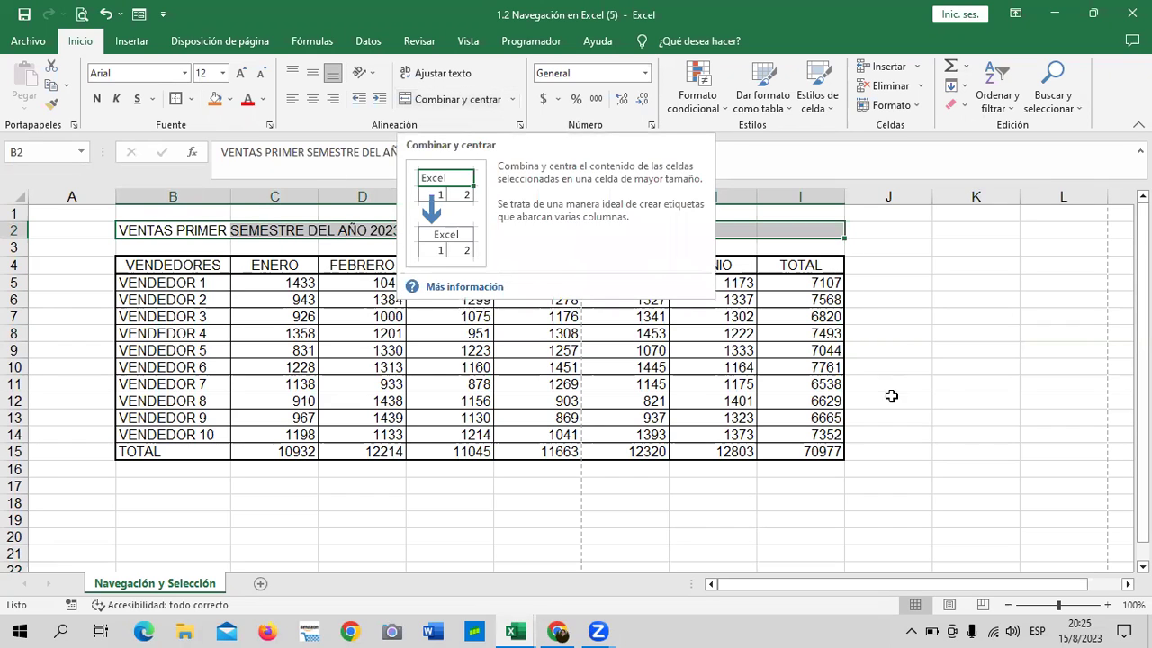
left_click(995, 350)
left_click(190, 231)
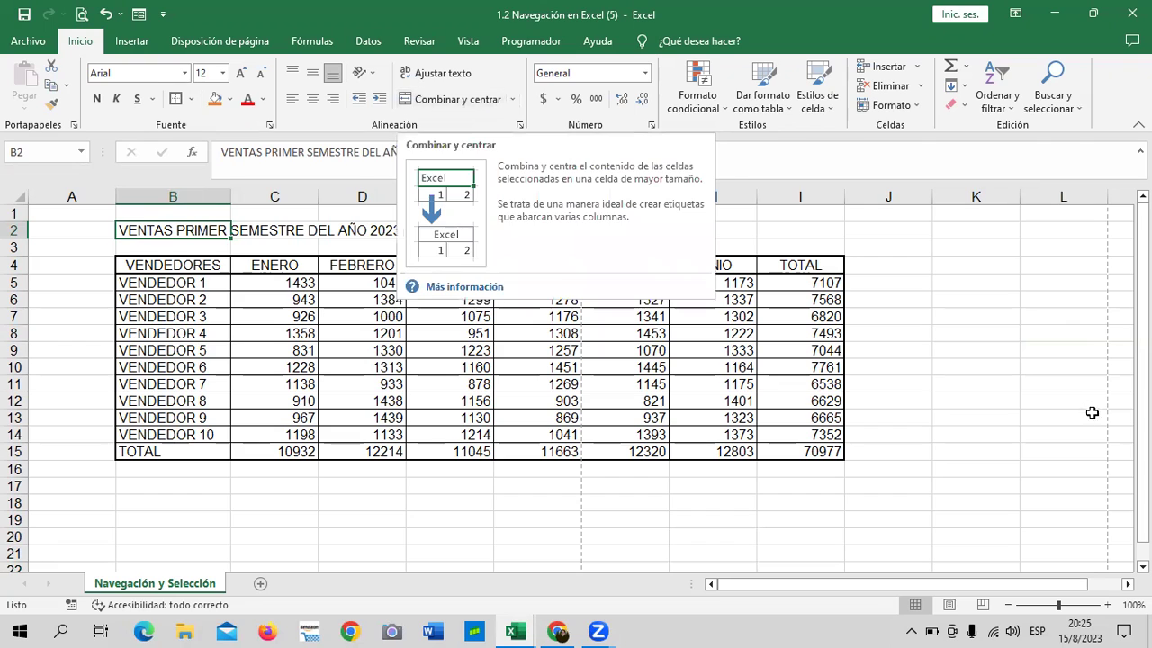
left_click(1027, 384)
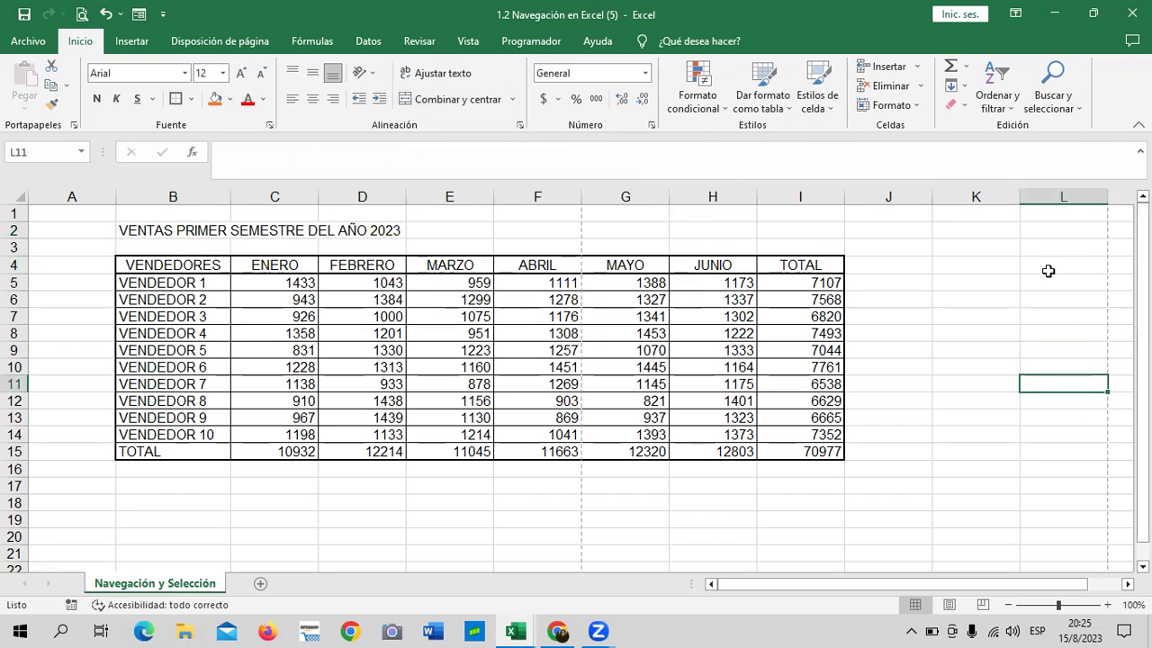
left_click(155, 230)
left_click(273, 231)
left_click(209, 232)
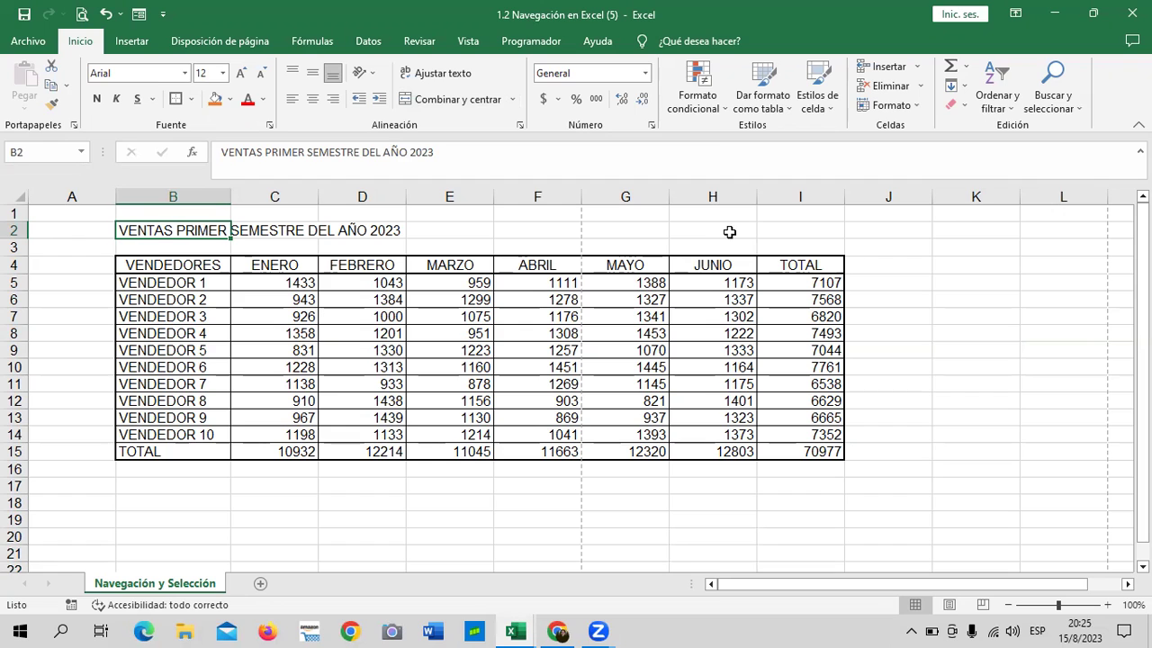
Merge and center the title across B2:I2 in row 2
left_click(953, 279)
left_click_drag(127, 230, 789, 230)
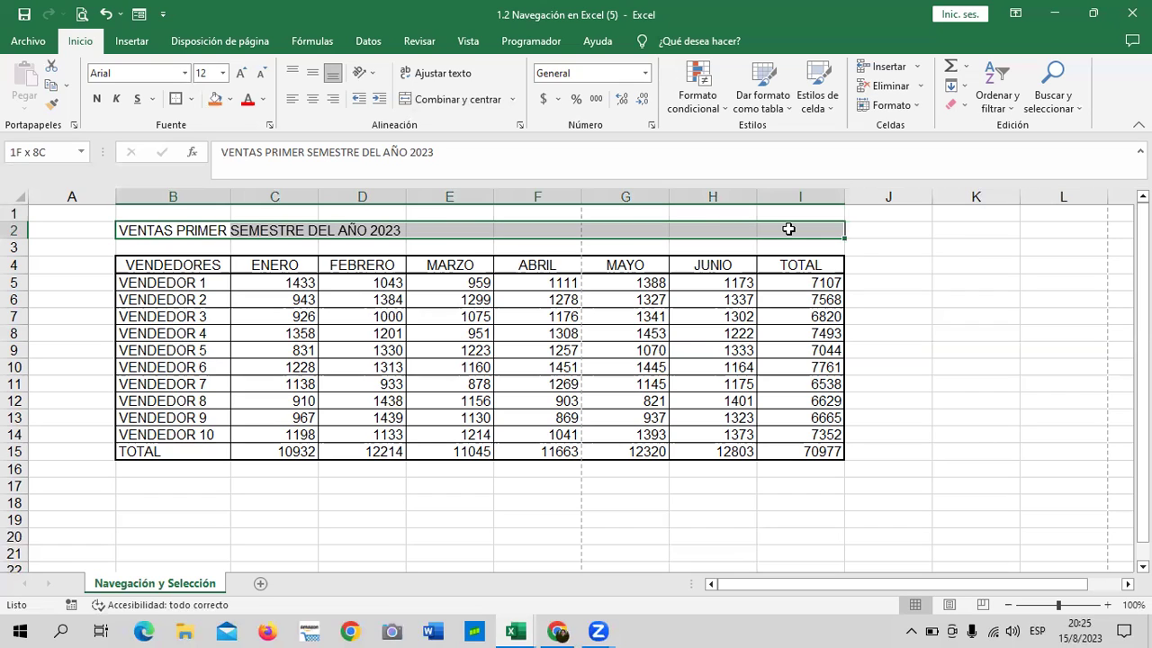
left_click_drag(789, 230, 789, 229)
left_click_drag(988, 584, 1021, 575)
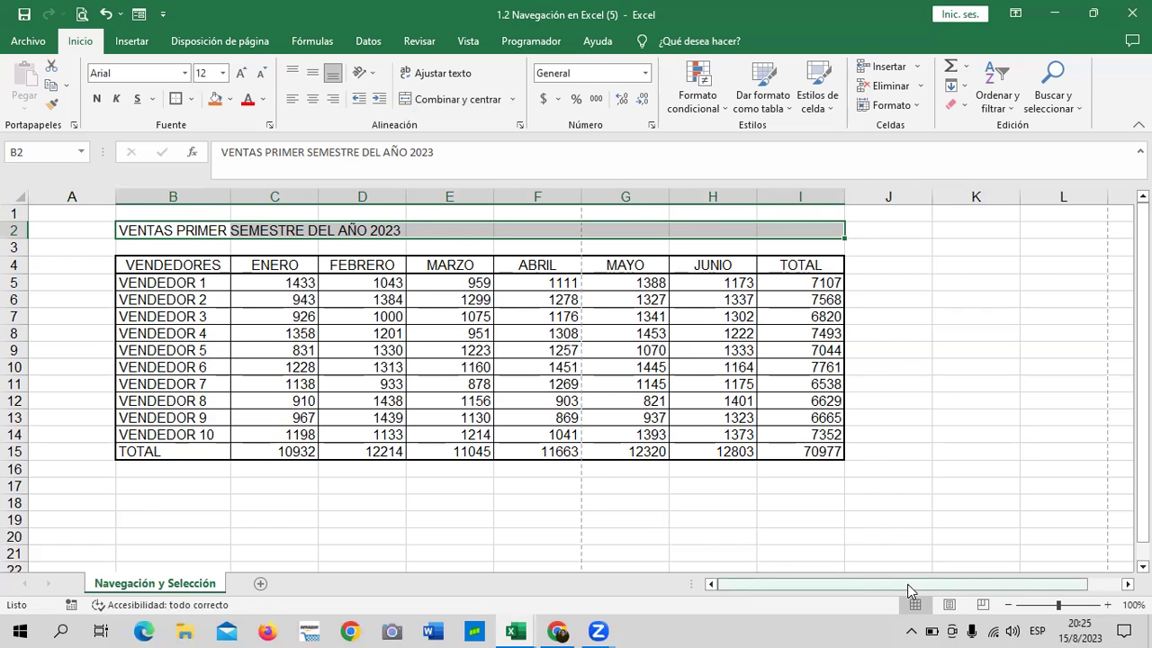
left_click_drag(876, 581, 878, 581)
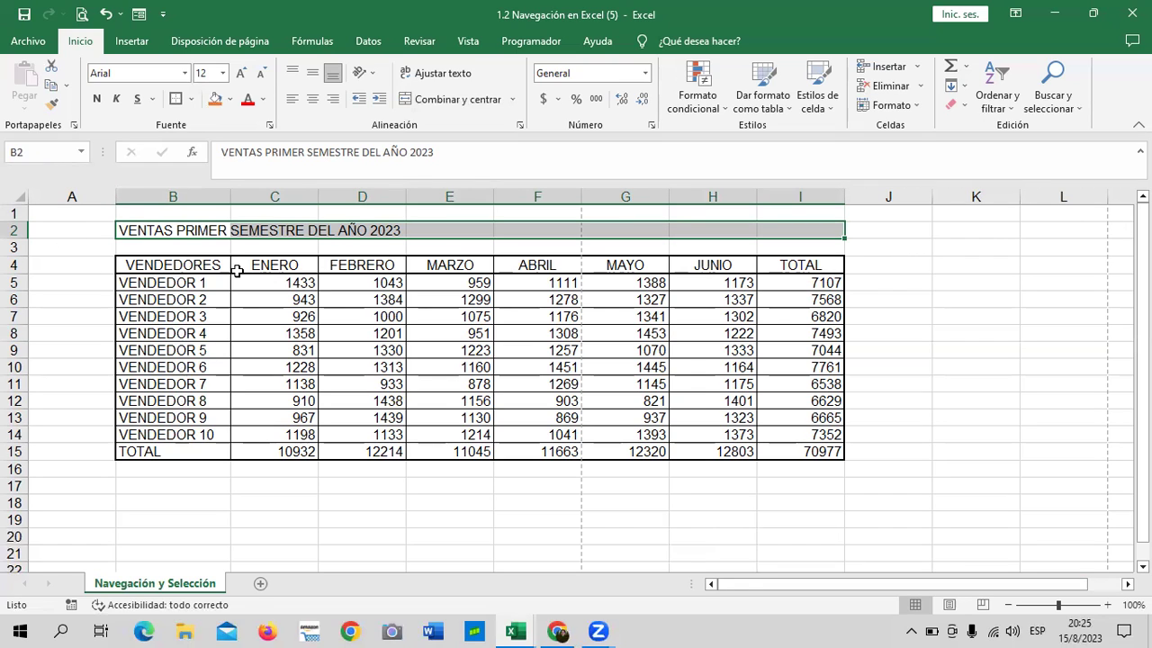
left_click(949, 304)
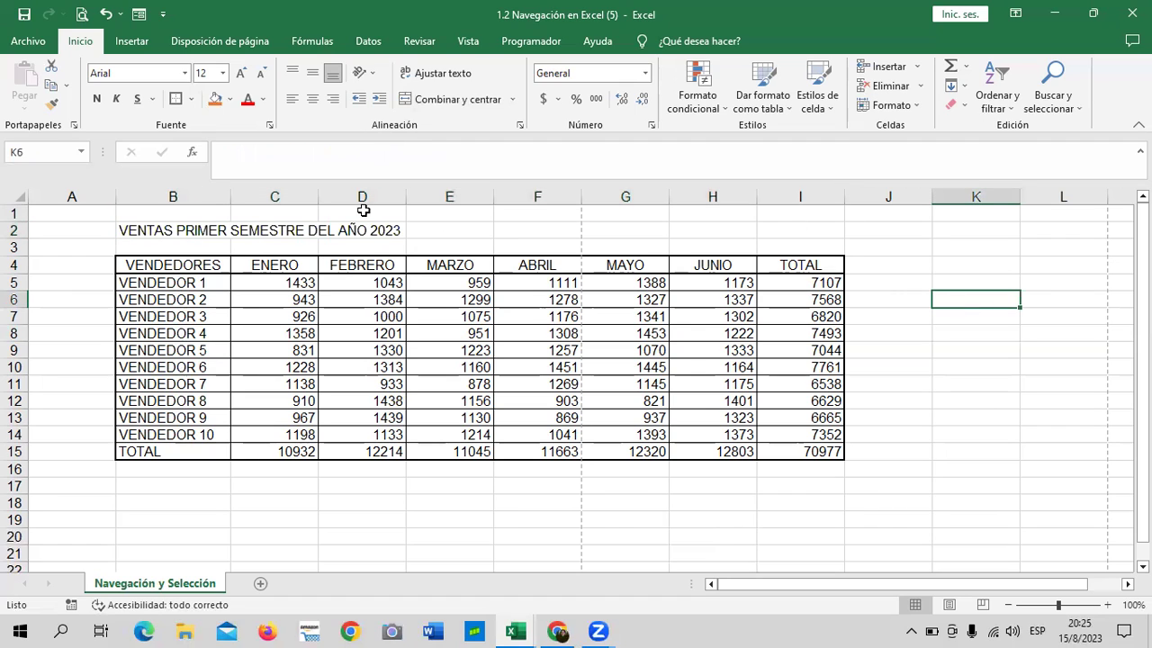
left_click_drag(155, 230, 779, 232)
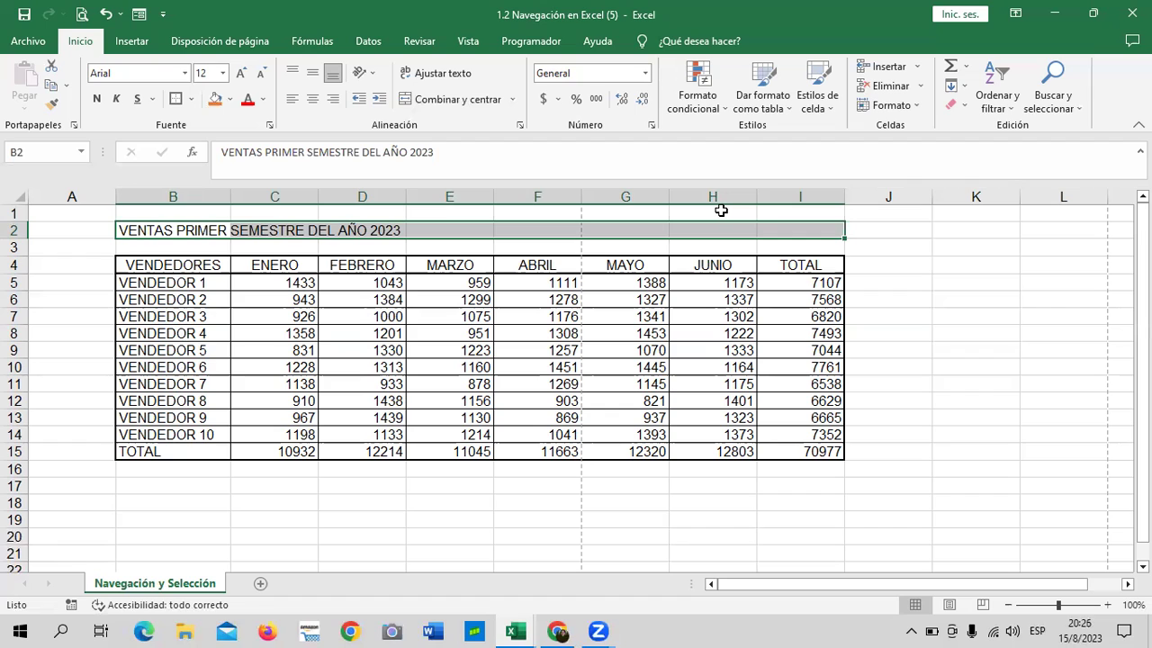
left_click(438, 99)
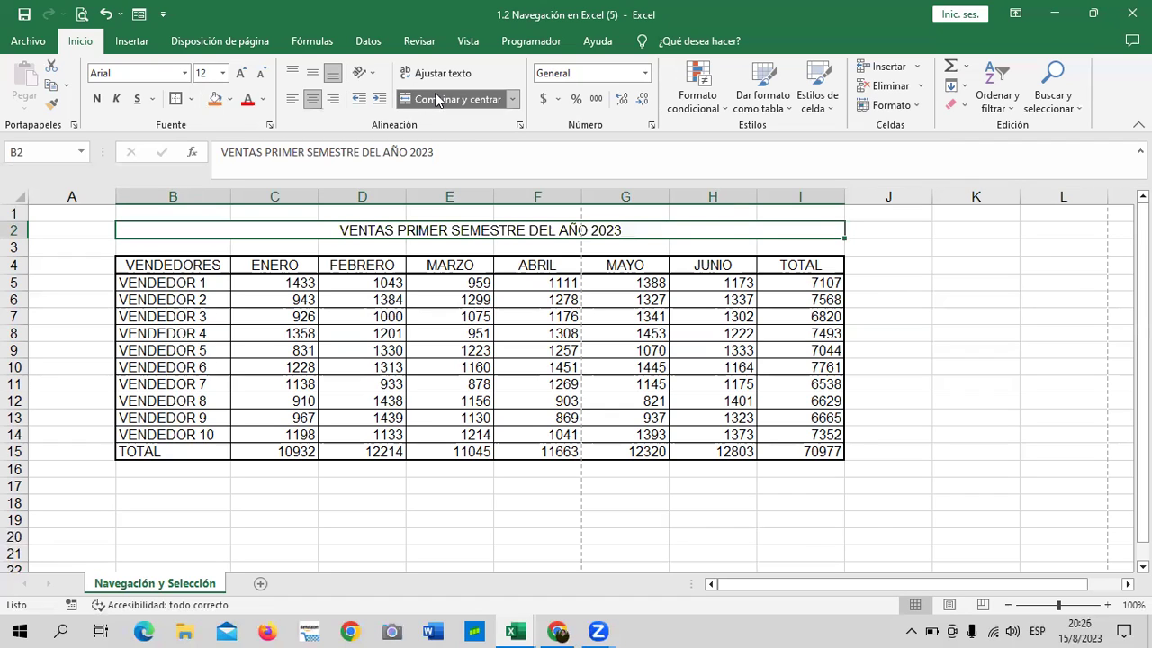
left_click(968, 333)
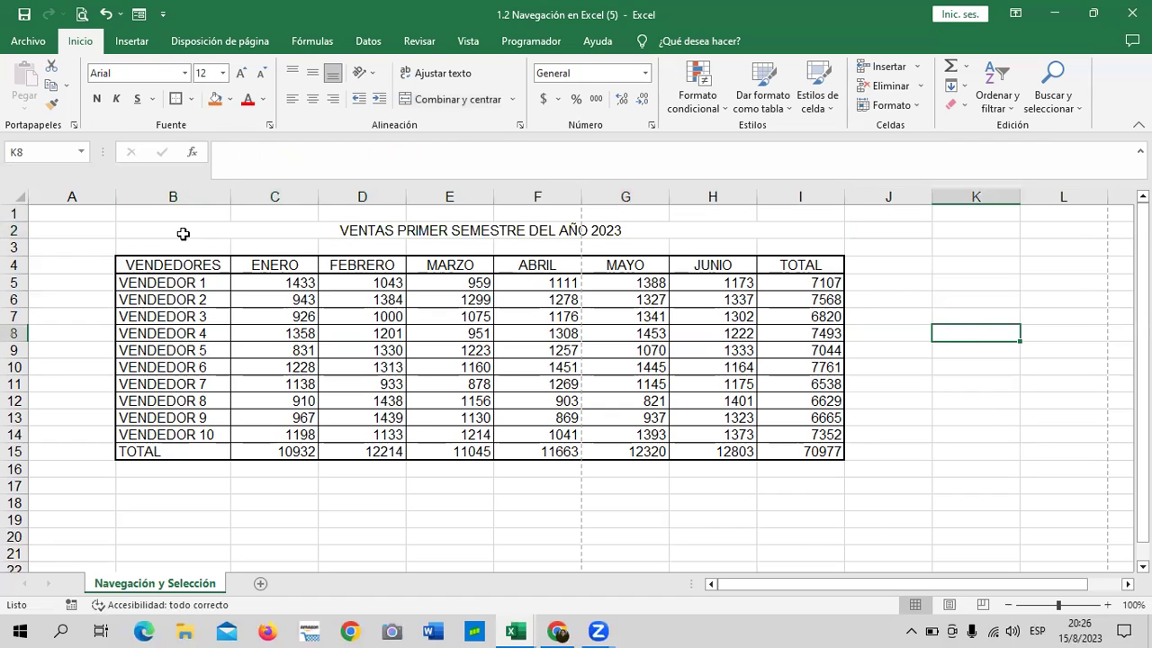
Extend the merge down so the title is merged and centered across B2:I3
left_click(180, 231)
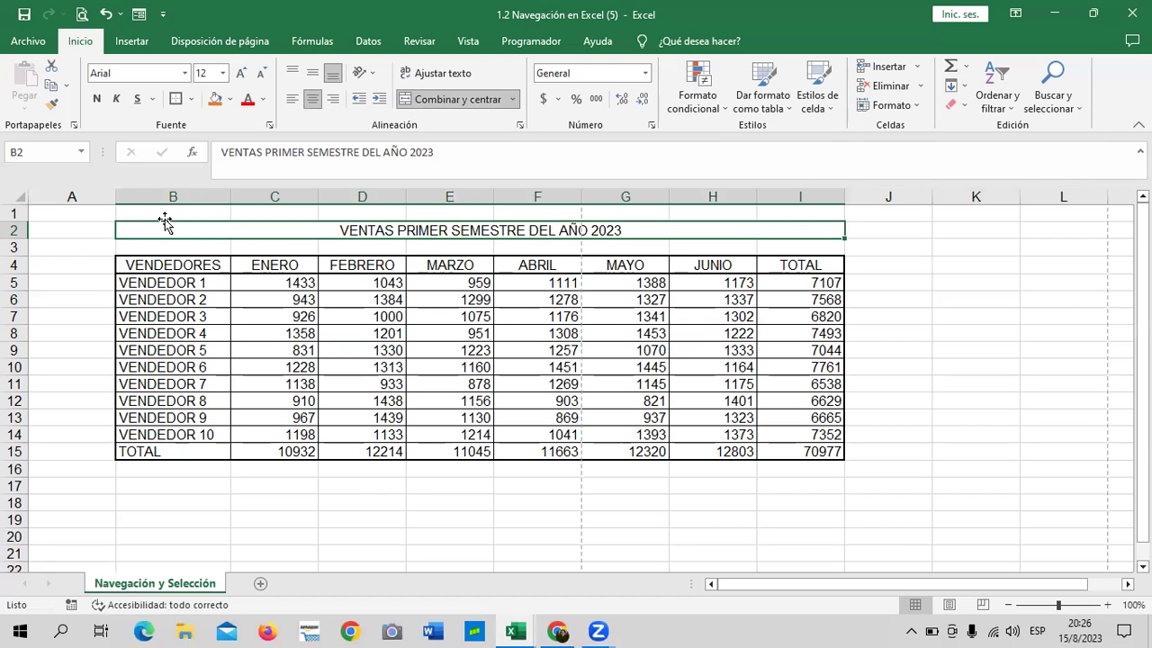
left_click_drag(154, 228, 156, 244)
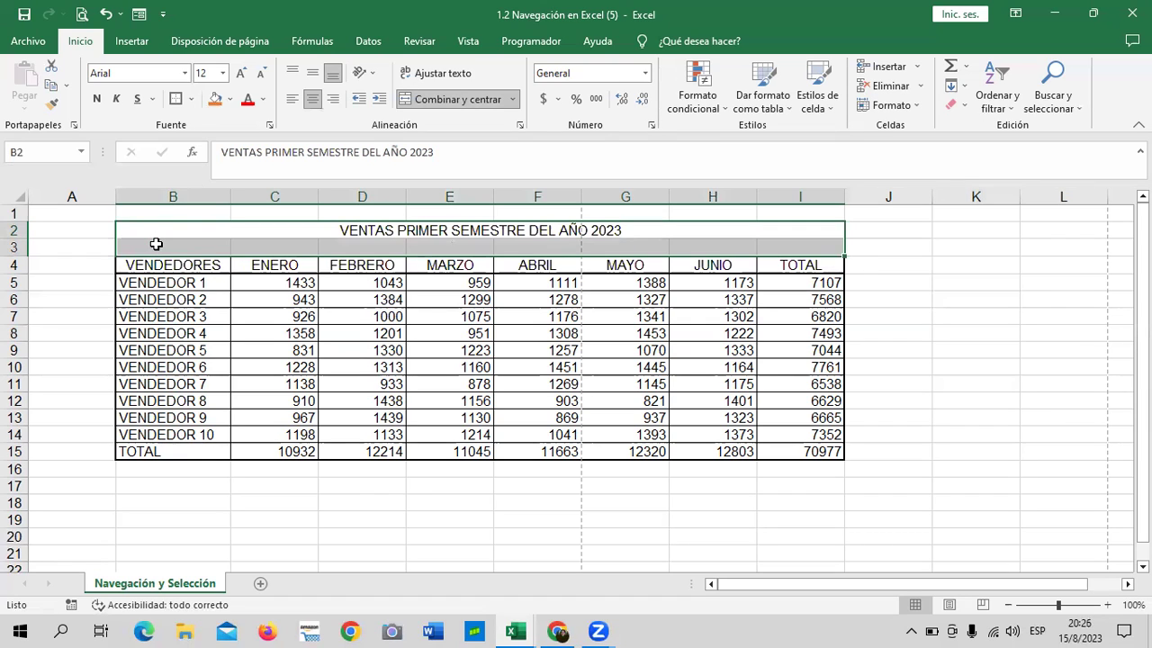
left_click(447, 99)
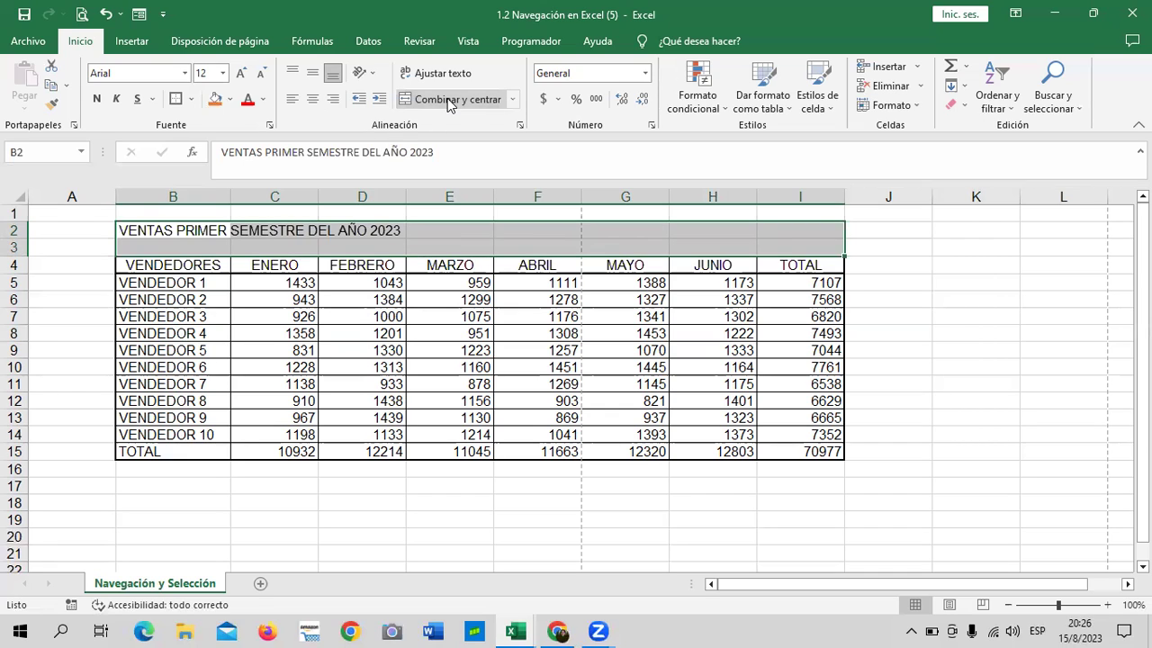
left_click(447, 99)
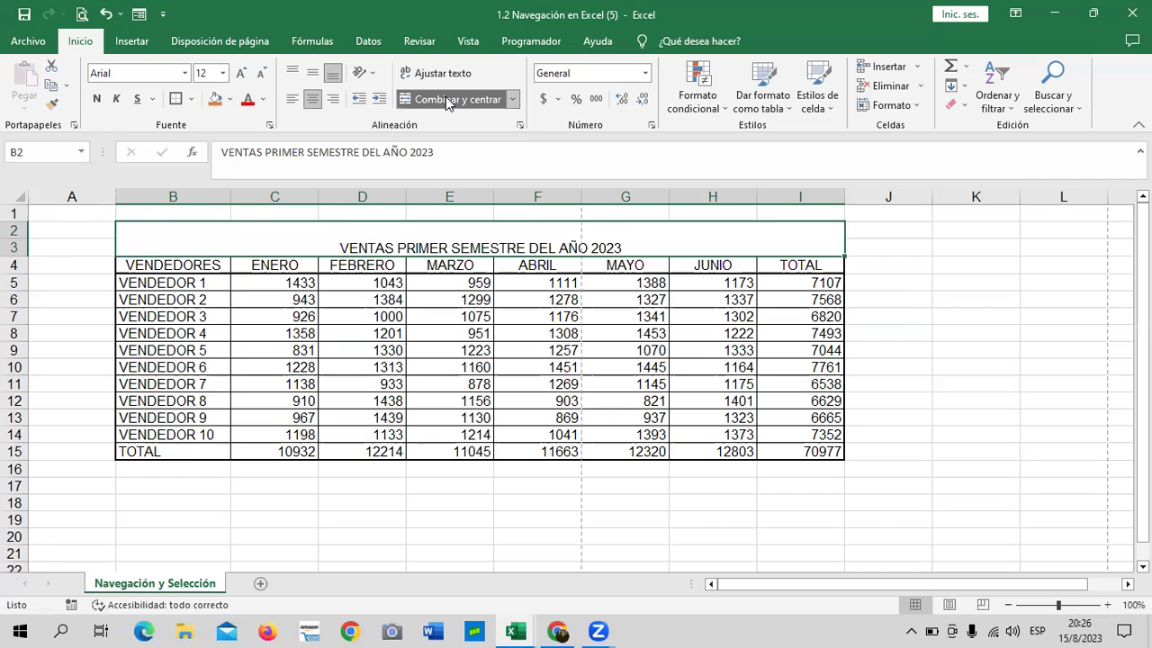
left_click(1058, 353)
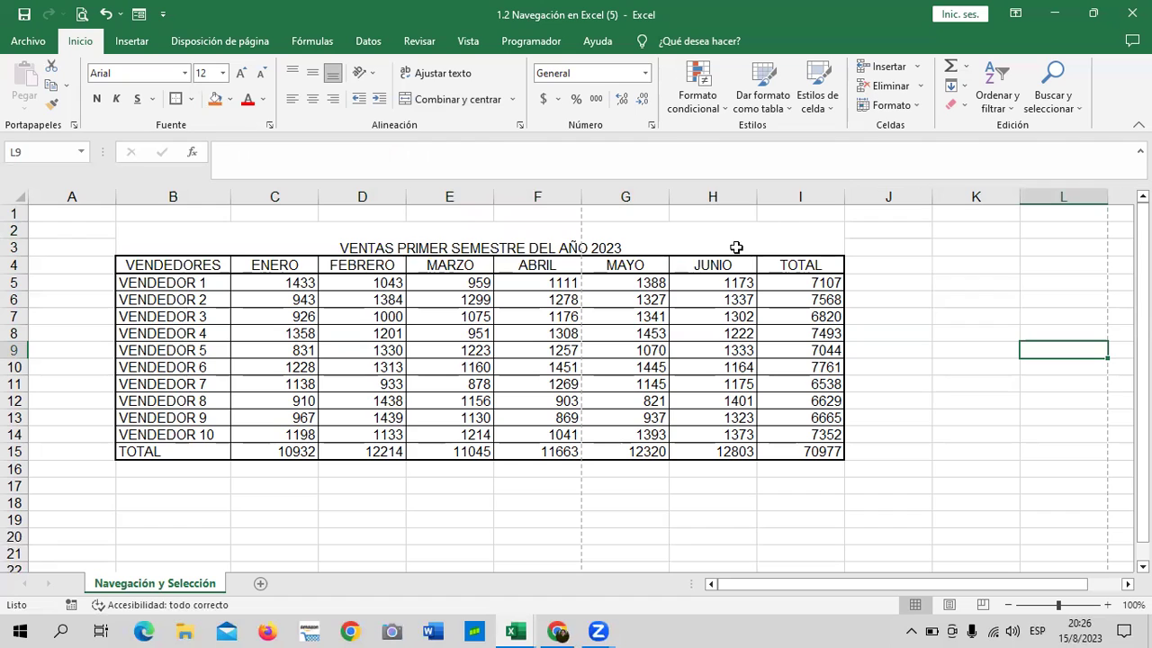
Edit the merged title B2 to insert 'DEL' after VENTAS
left_click(394, 248)
double_click(394, 248)
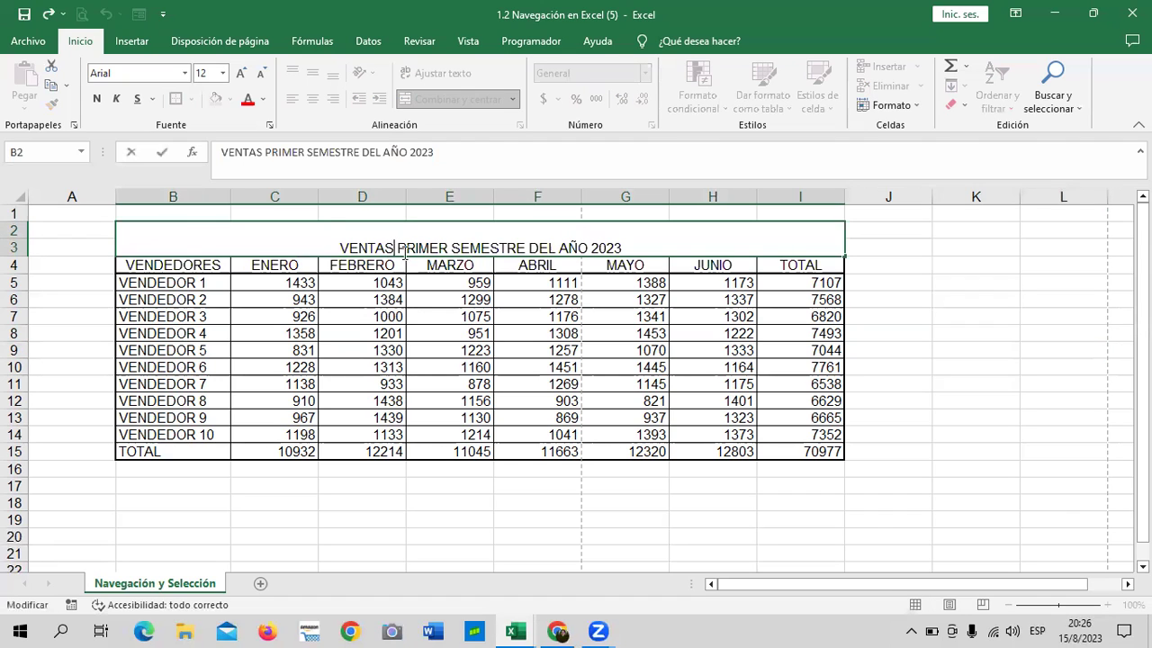
type("DE ")
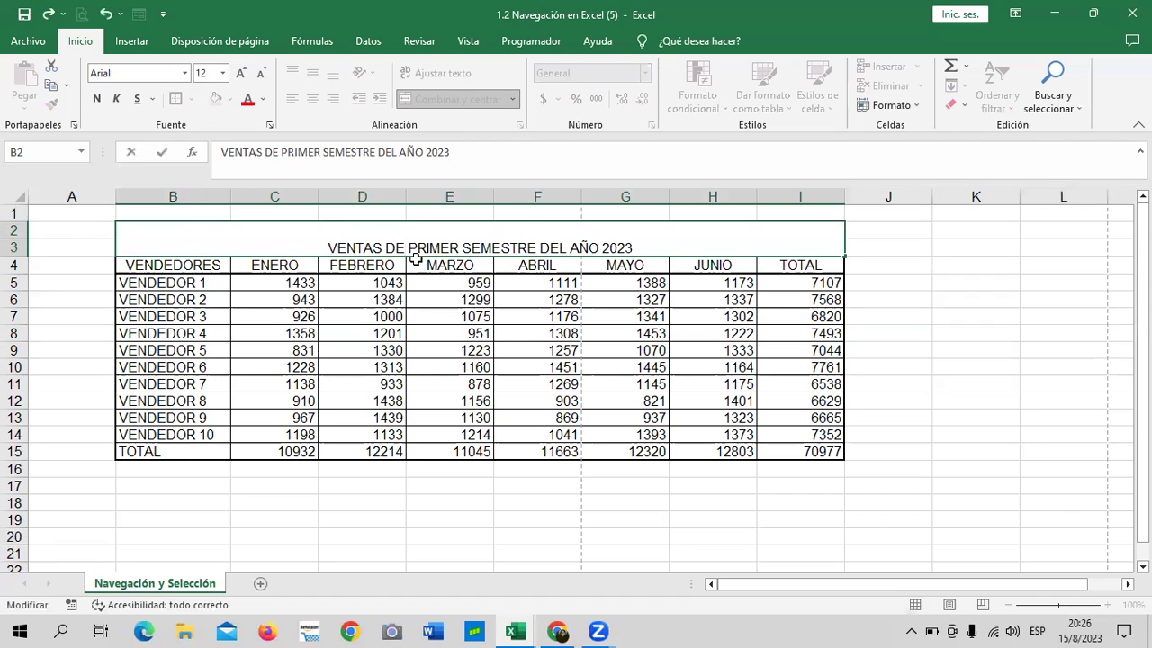
type("L")
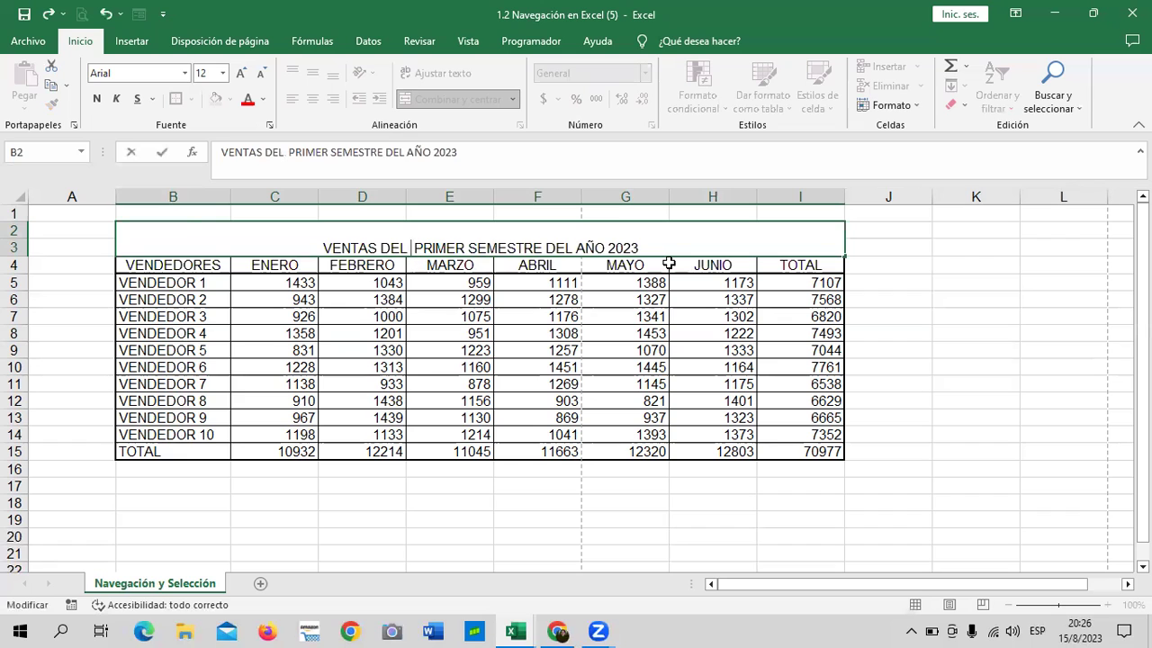
left_click(1024, 313)
left_click(794, 242)
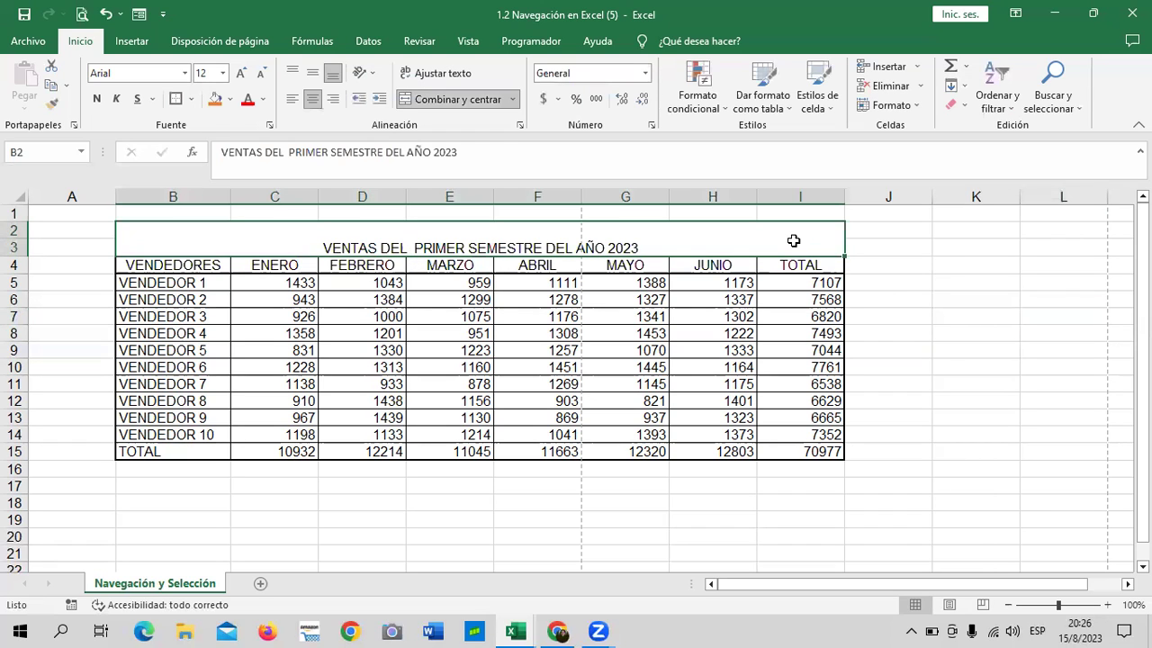
left_click(949, 350)
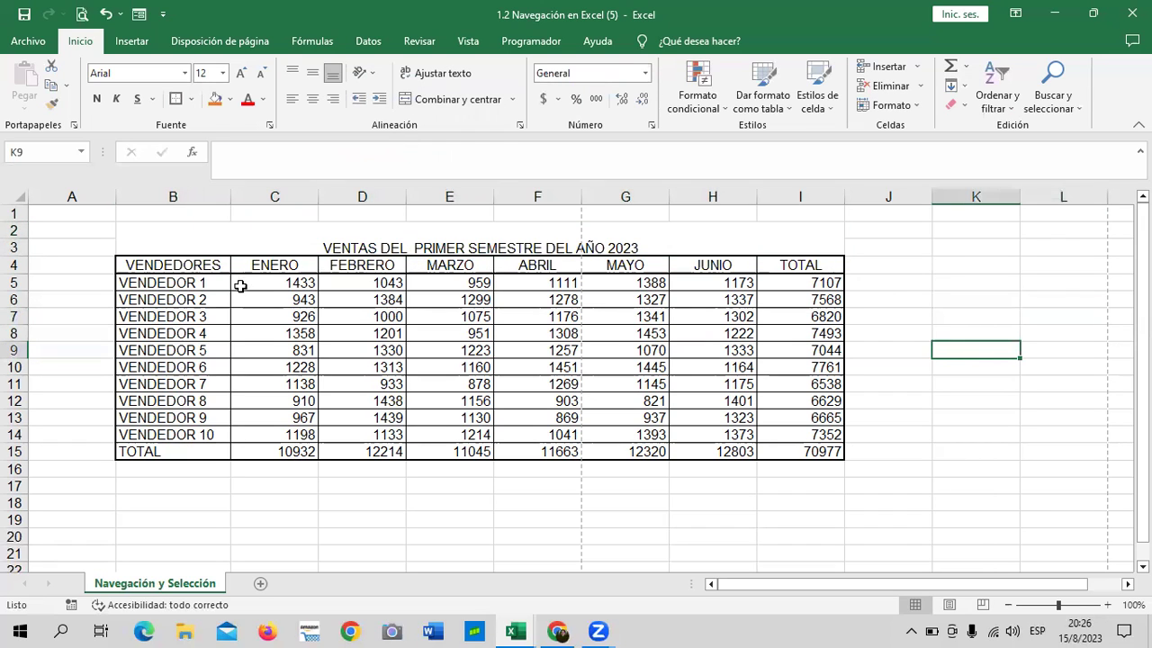
Select headers B4:I4, close the fill colours unused, and open the Estilos de celda gallery
left_click(13, 265)
left_click_drag(140, 268, 788, 265)
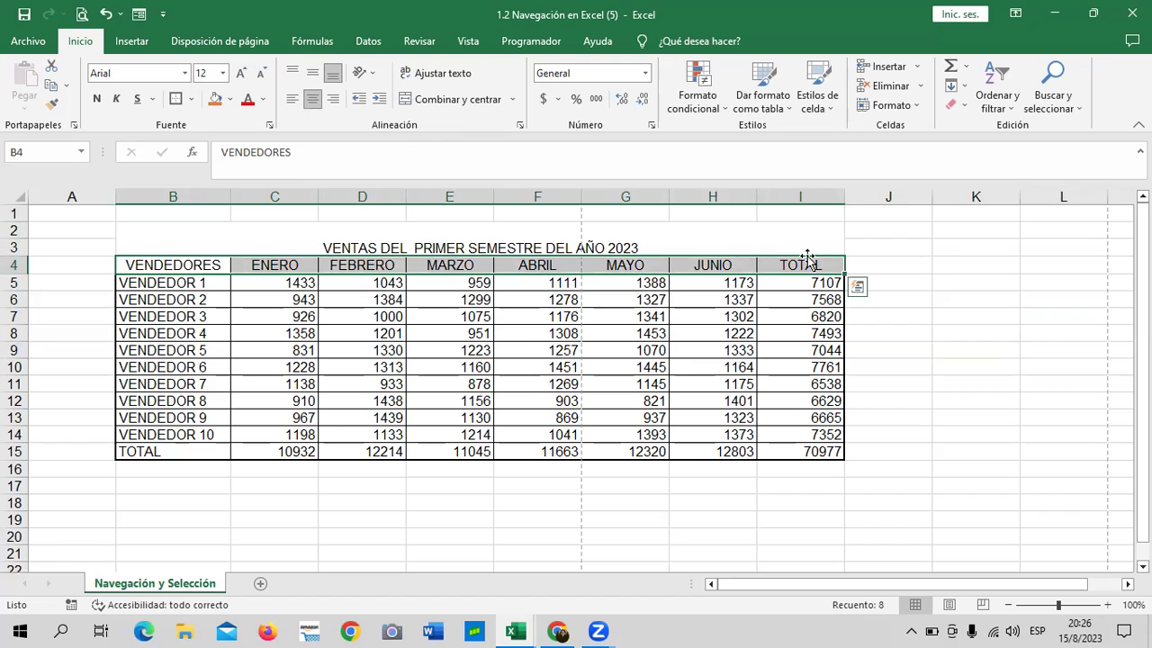
left_click_drag(958, 300, 959, 310)
left_click_drag(203, 267, 796, 265)
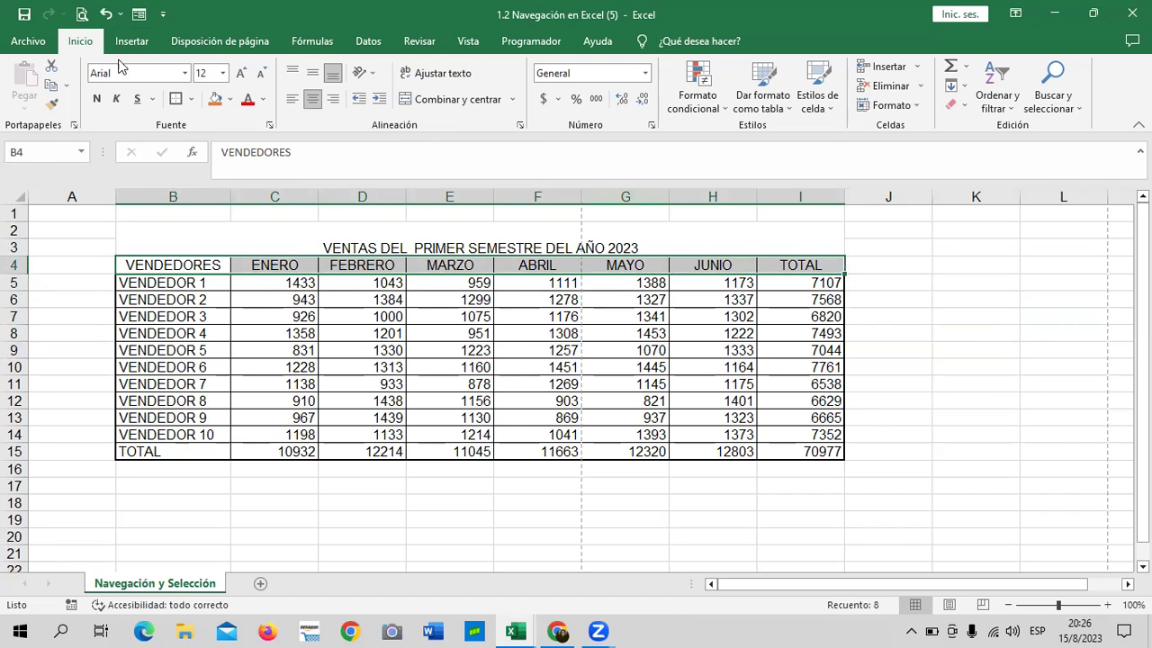
left_click(231, 100)
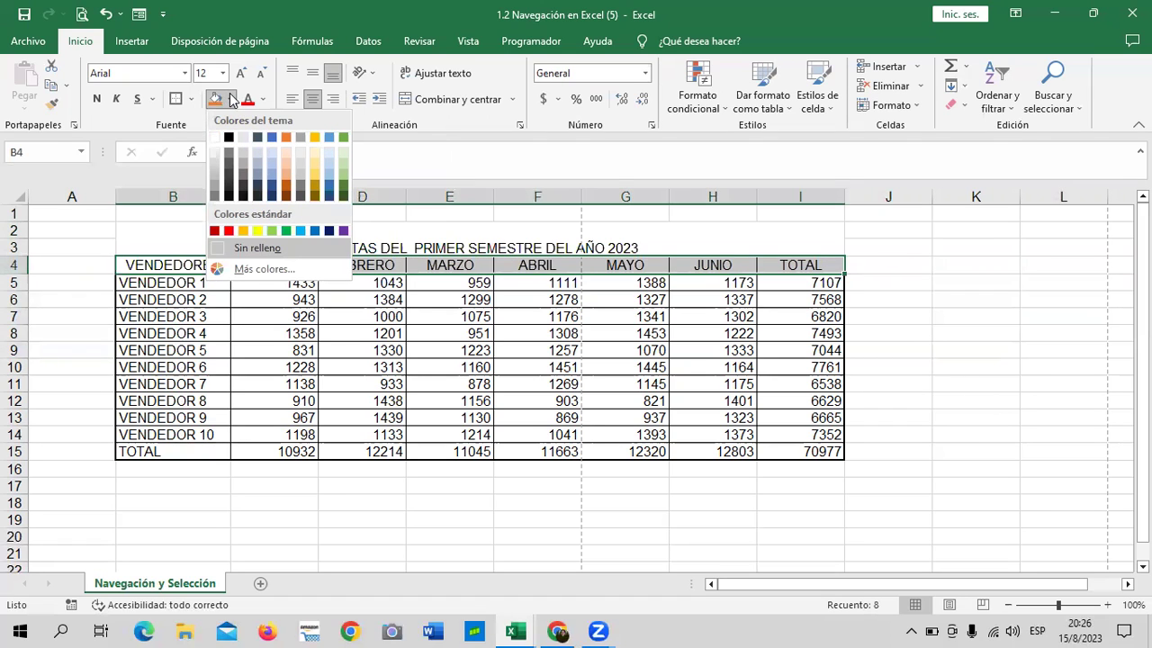
left_click(836, 236)
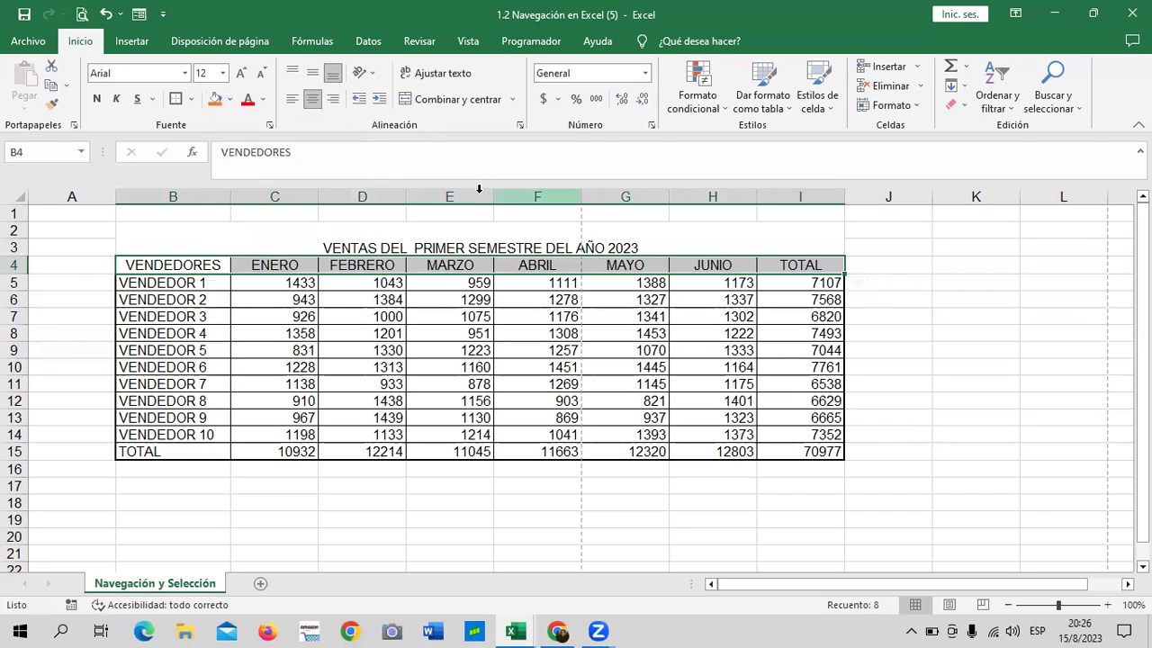
left_click(833, 101)
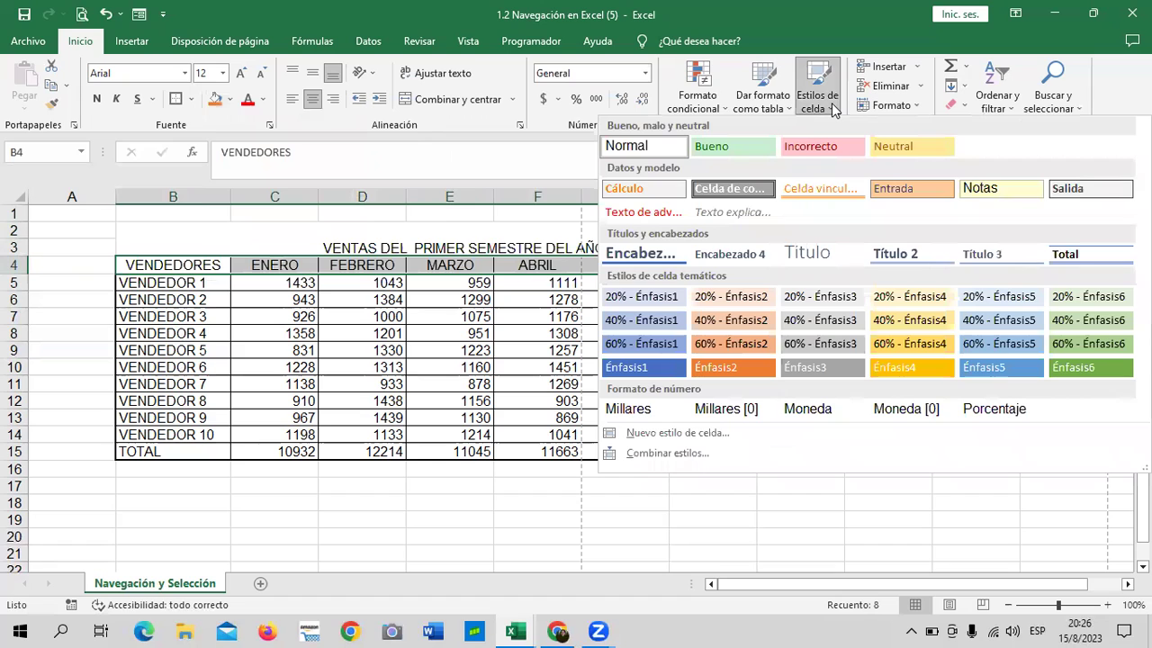
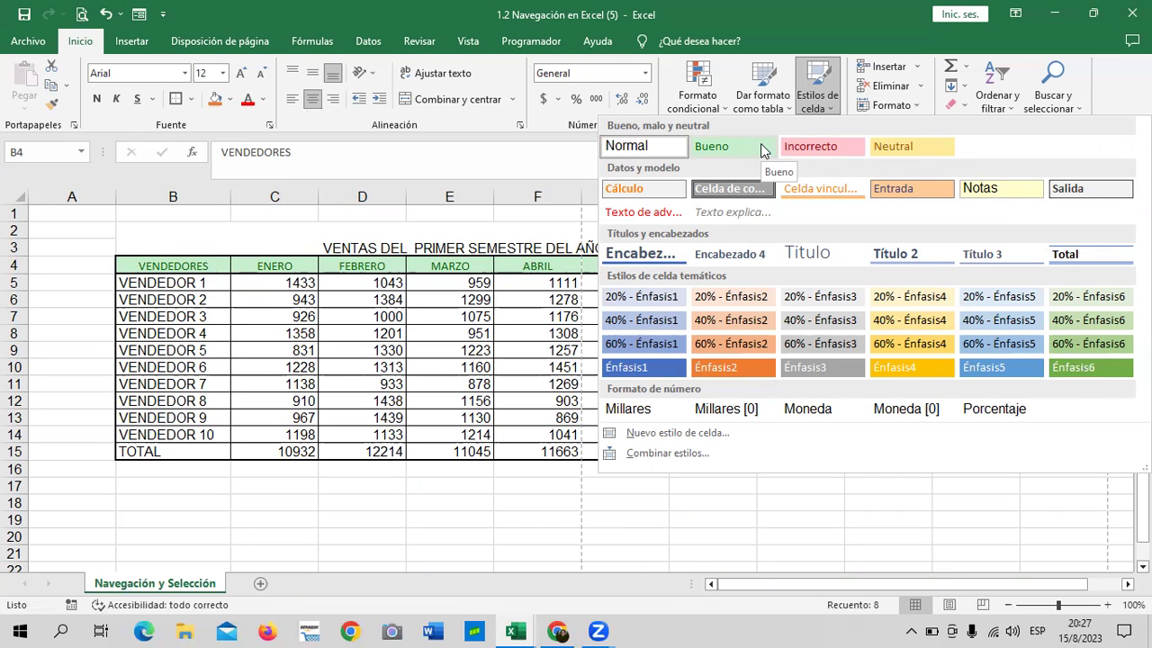
Apply the Énfasis1 cell style to header row B4:I4, making it blue with white text
key("Up")
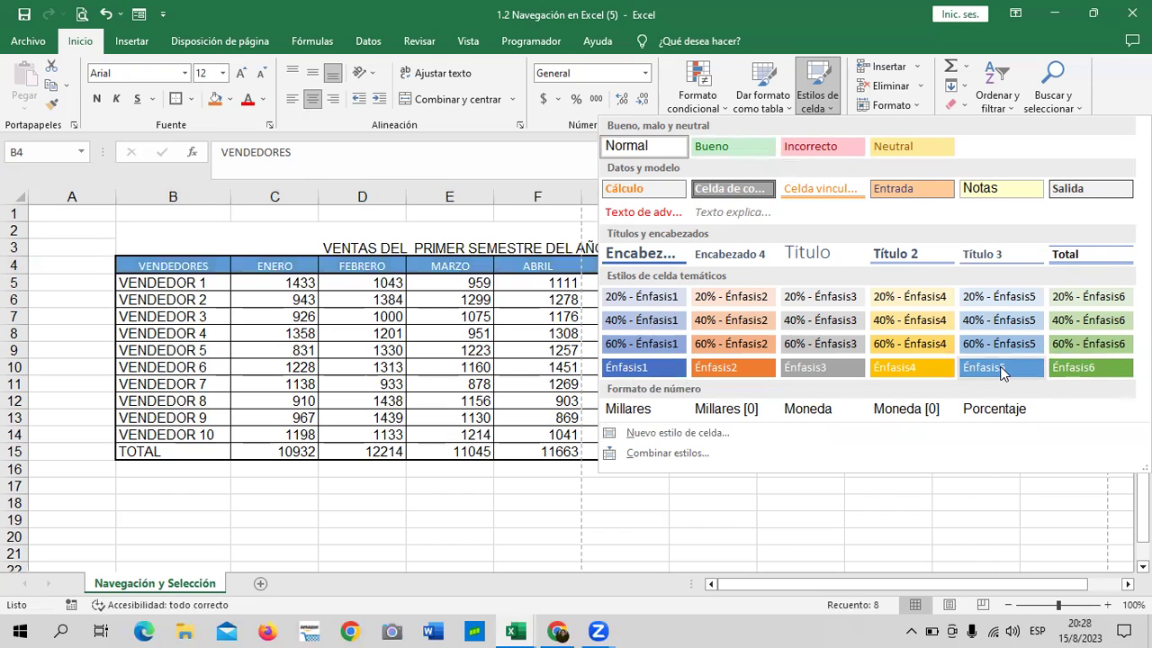
left_click(647, 367)
left_click(955, 303)
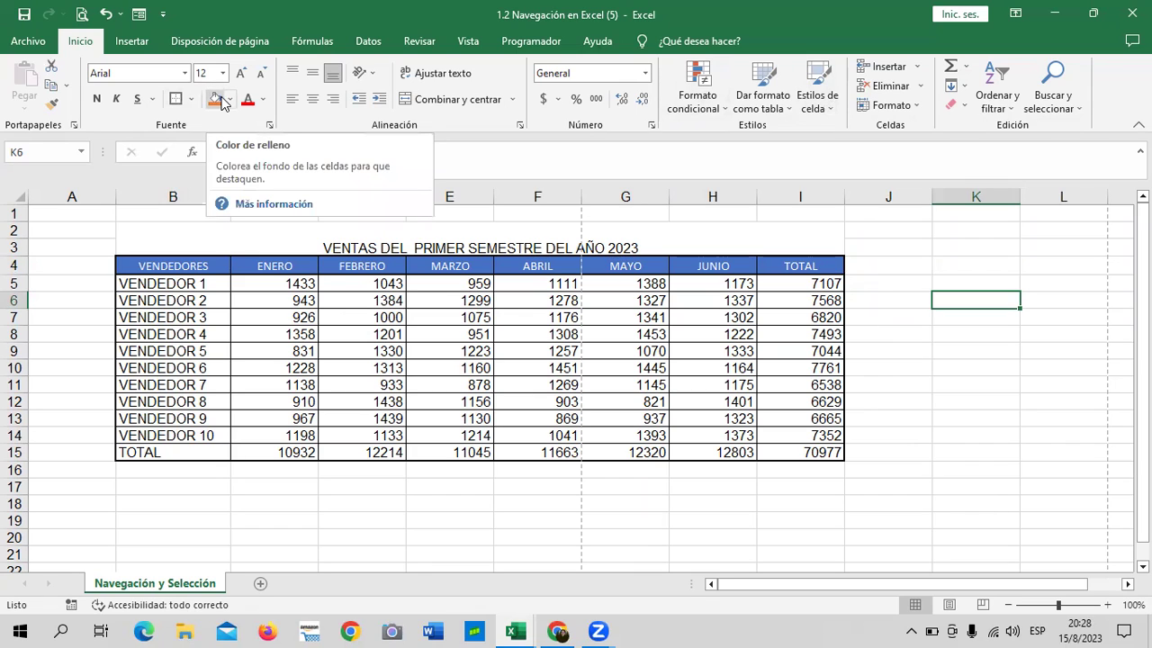
left_click(948, 407)
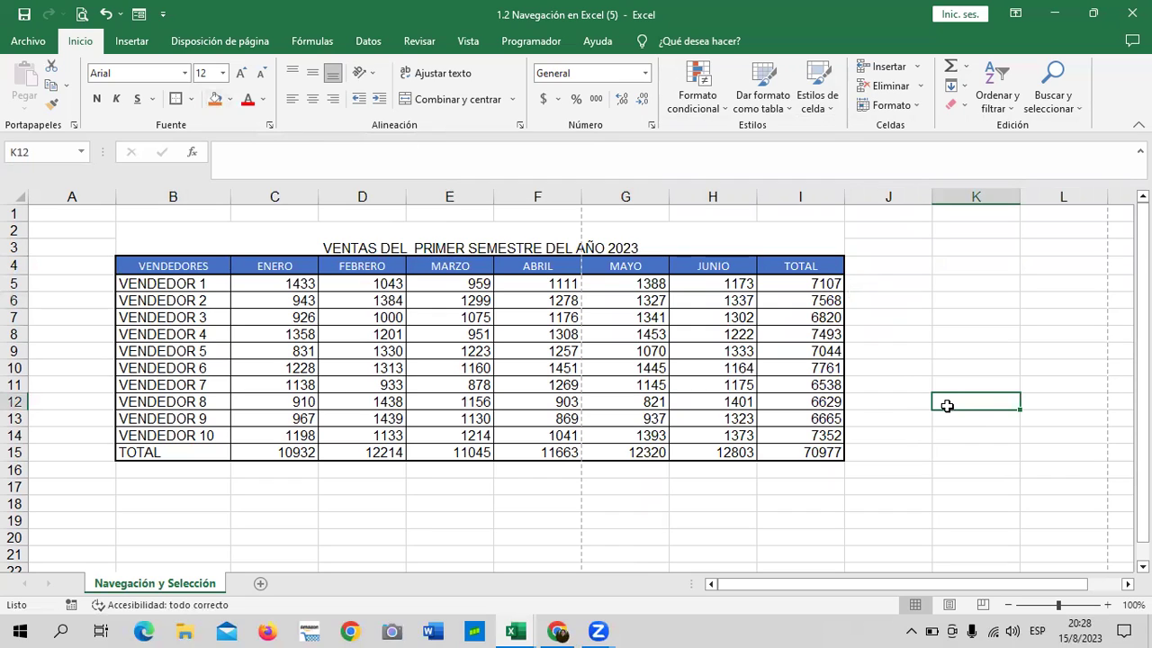
Unmerge the title 'VENTAS DEL PRIMER SEMESTRE DEL AÑO 2023' so it sits alone in B2
left_click(936, 322)
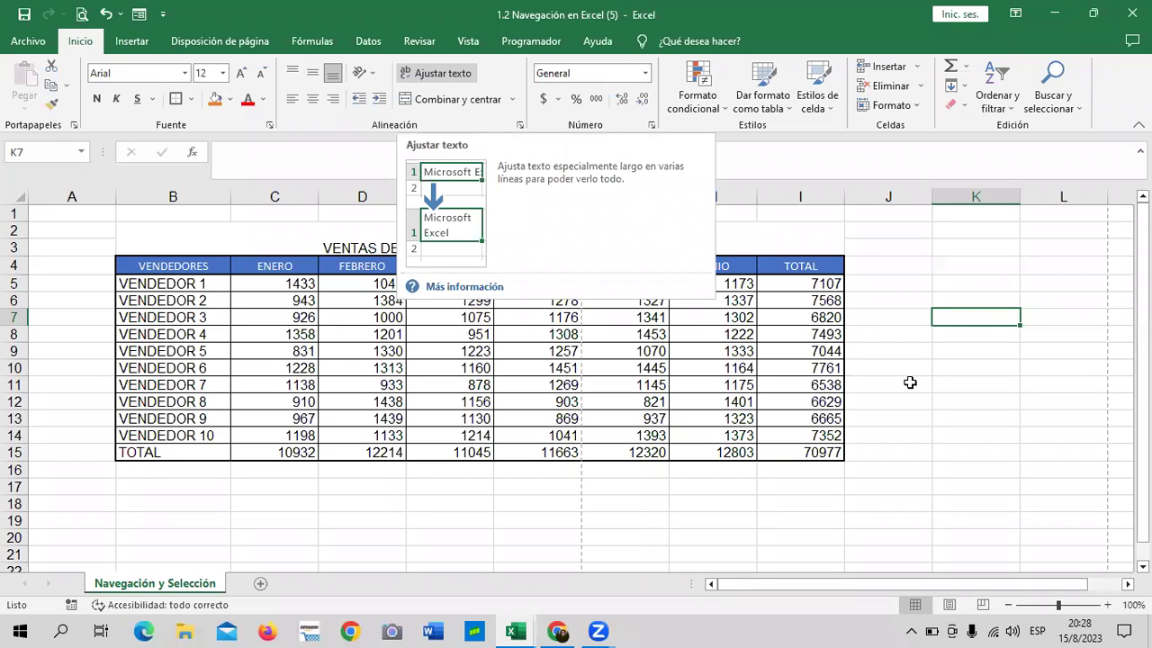
left_click(538, 247)
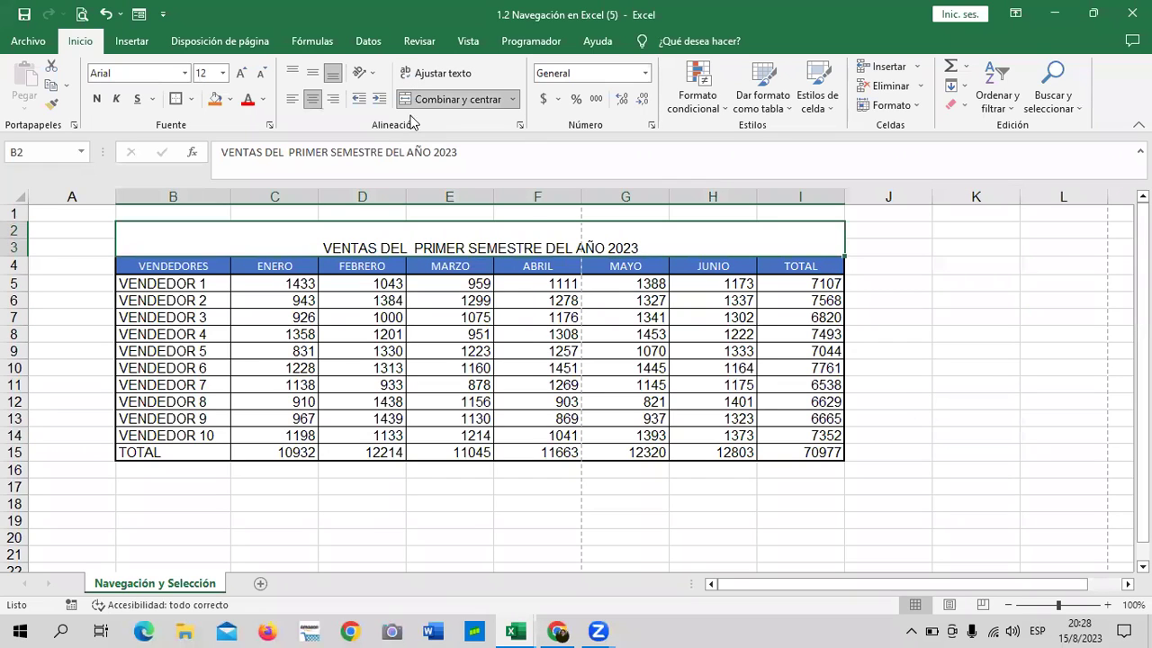
left_click(450, 99)
left_click(986, 383)
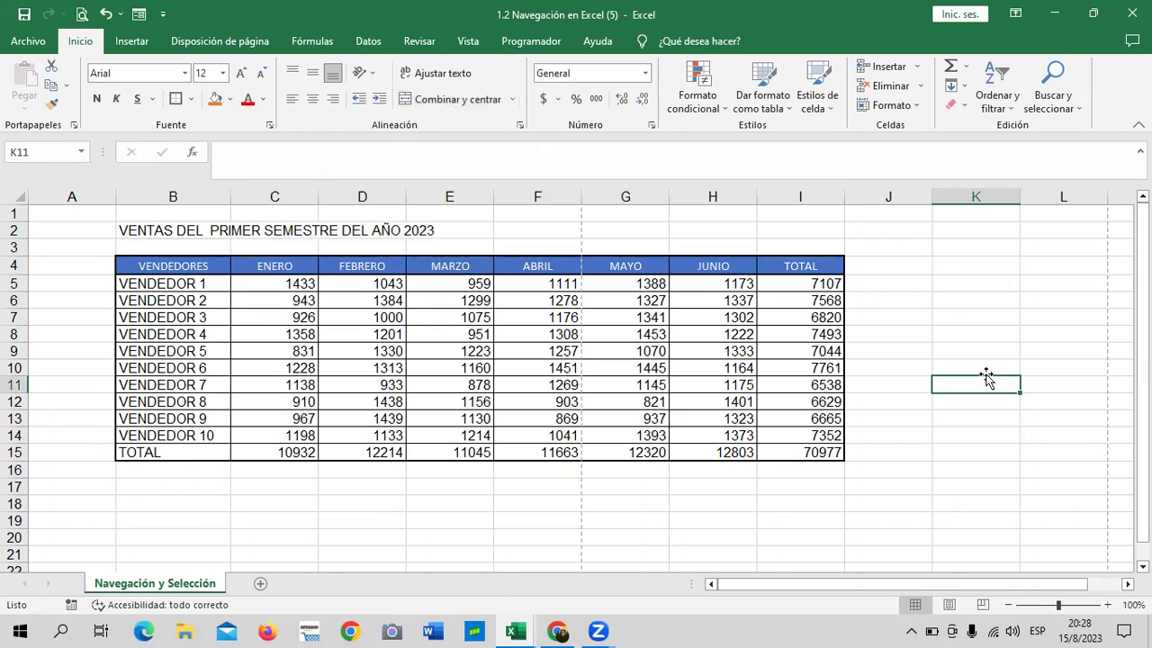
left_click(206, 232)
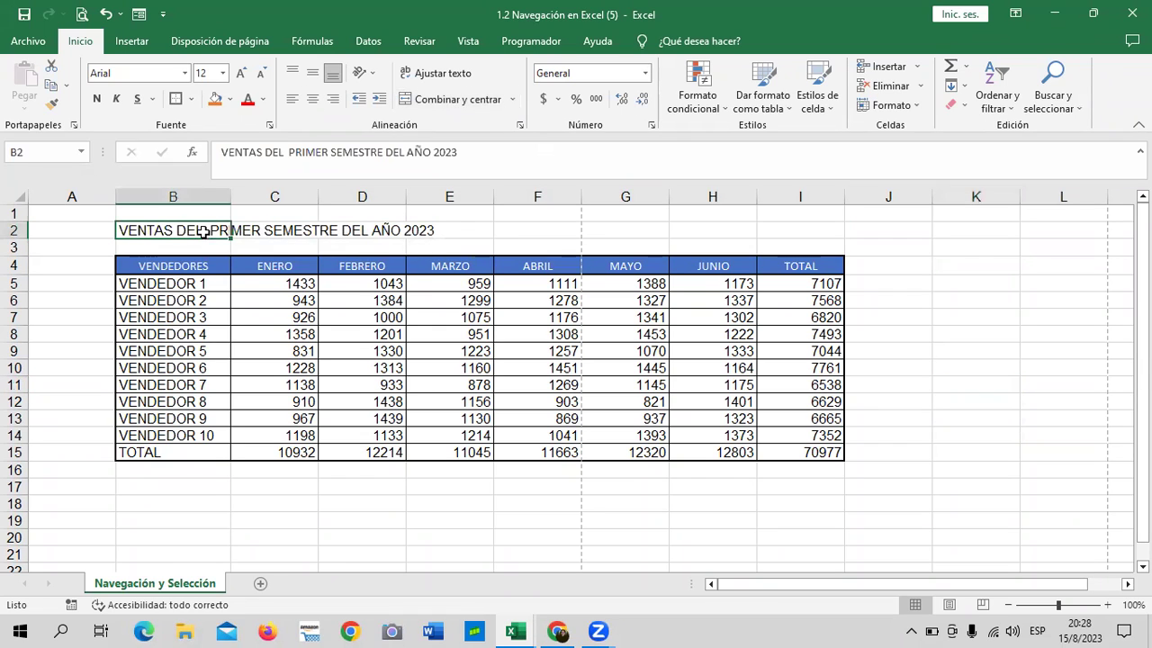
left_click(435, 247)
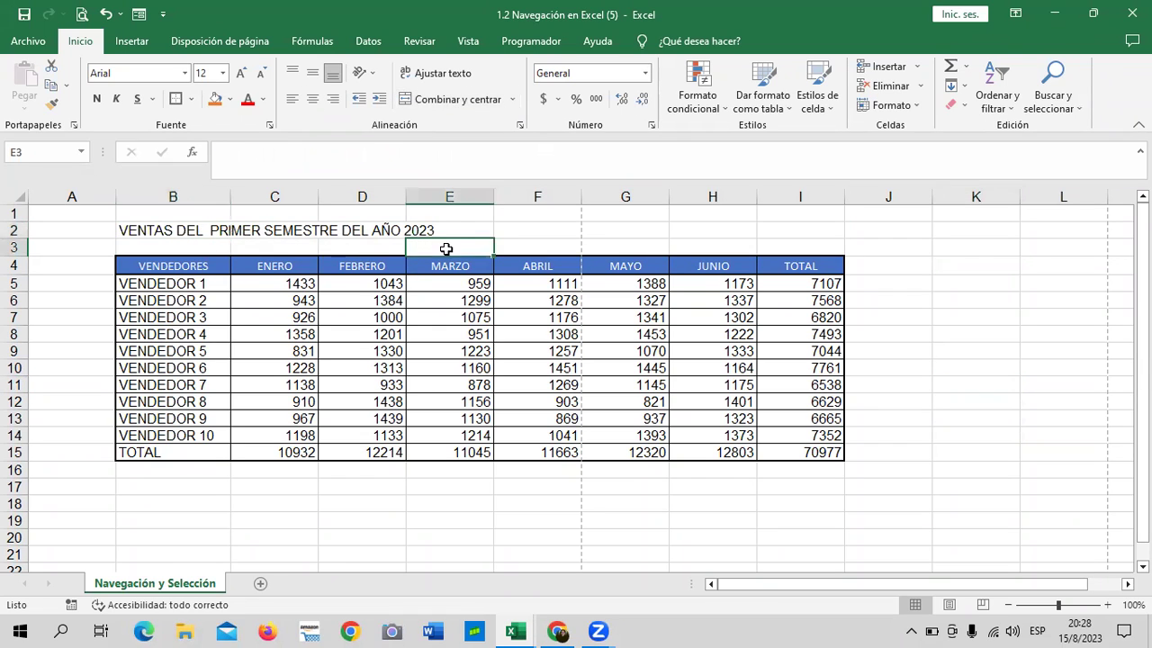
left_click(297, 231)
left_click(195, 229)
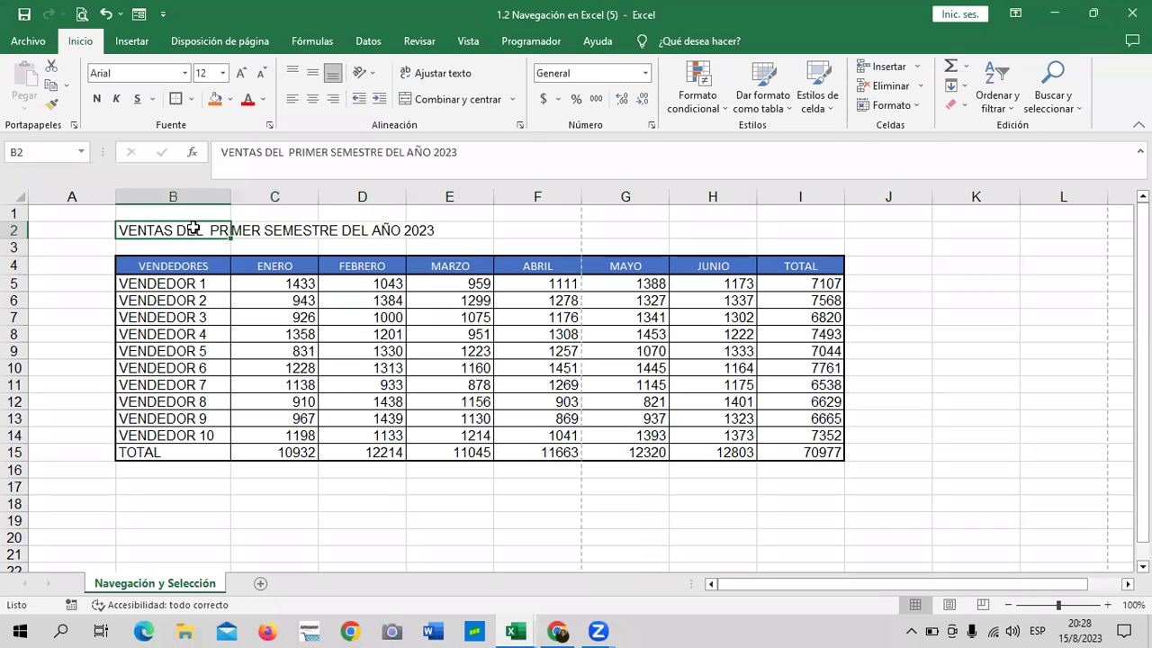
Copy the title text from the formula bar and paste it into E2
left_click_drag(221, 153, 478, 150)
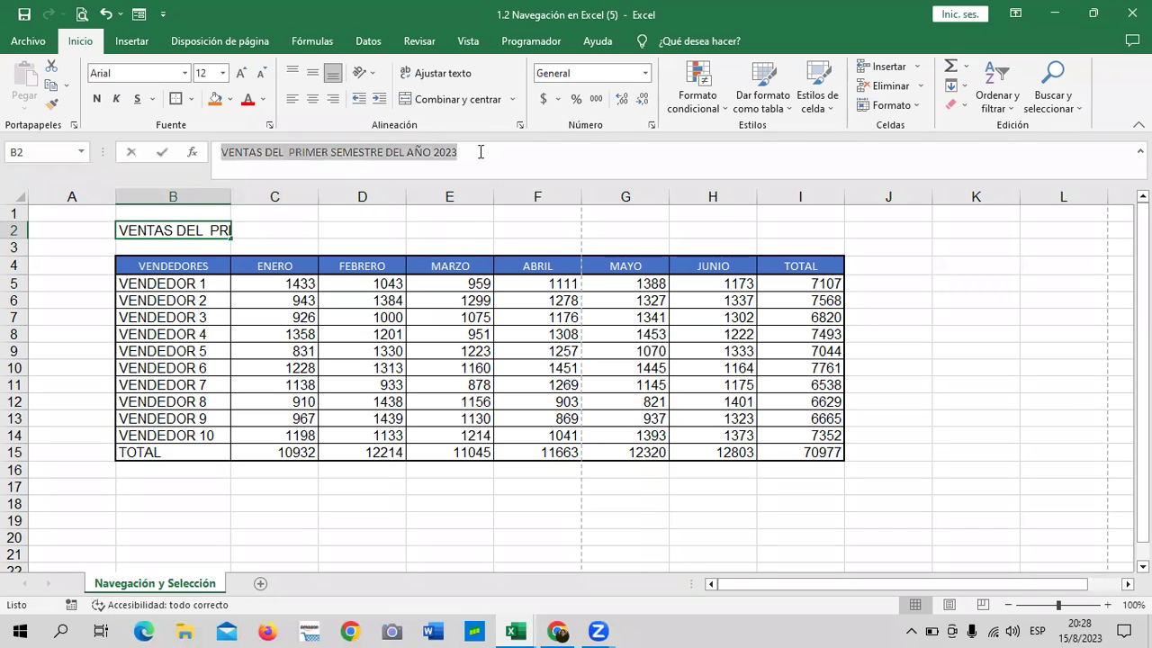
right_click(424, 155)
left_click(498, 180)
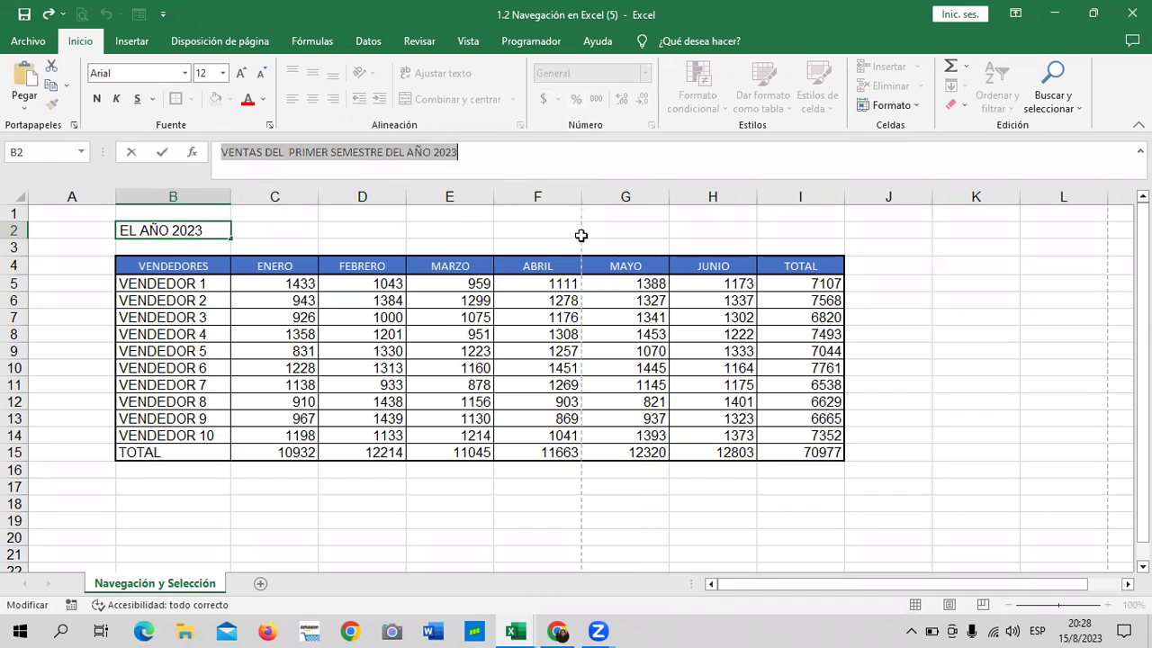
left_click(451, 229)
right_click(452, 228)
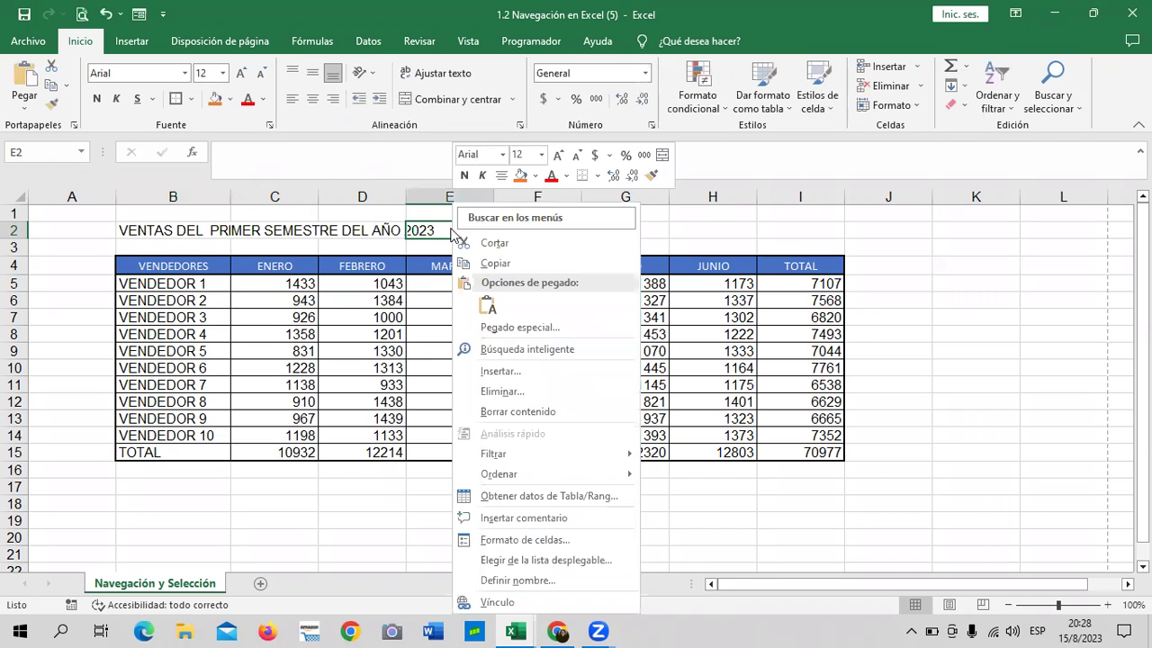
left_click(489, 310)
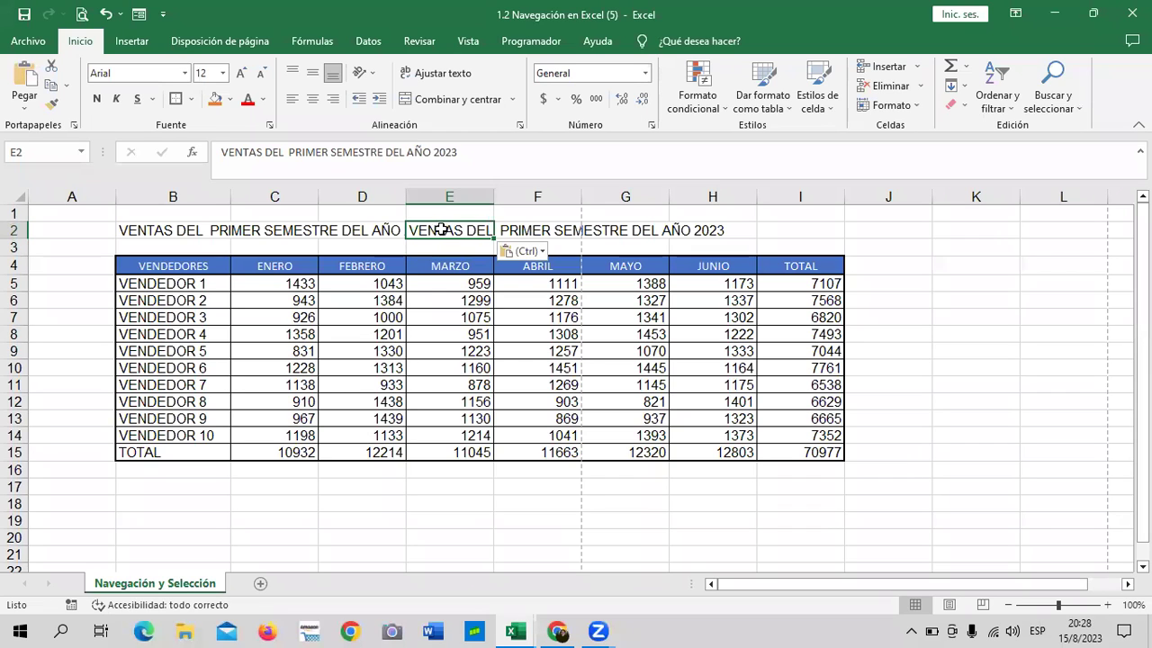
Merge and centre E2:F2 and wrap the copied title text
left_click_drag(442, 231, 531, 230)
left_click(458, 100)
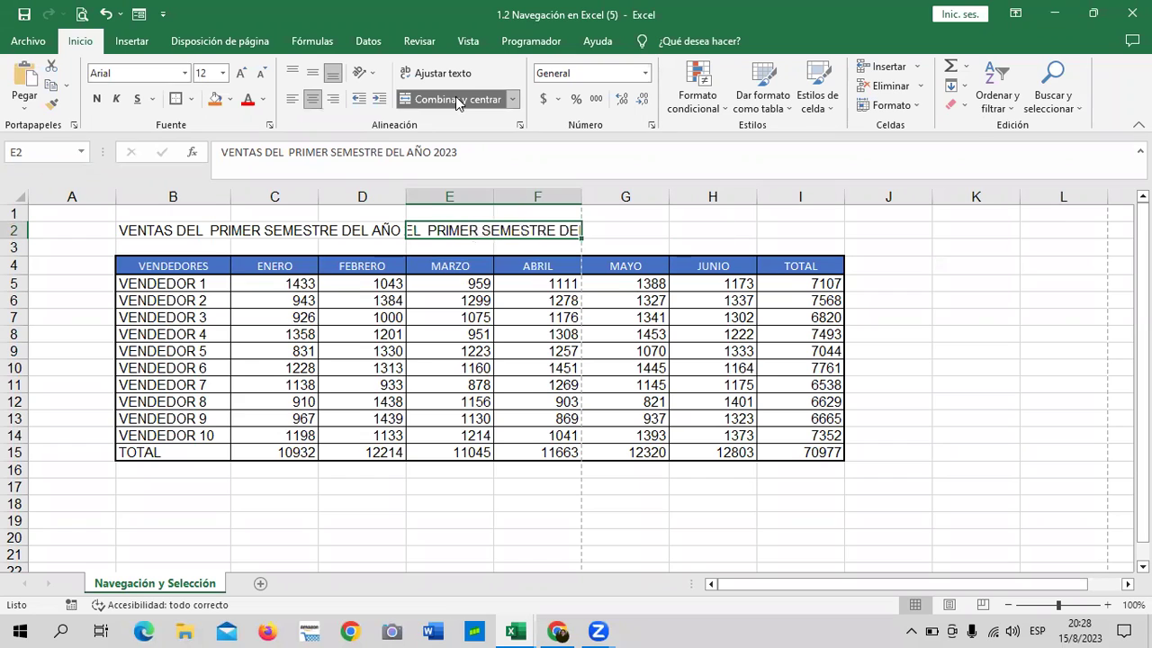
left_click(637, 236)
left_click(512, 229)
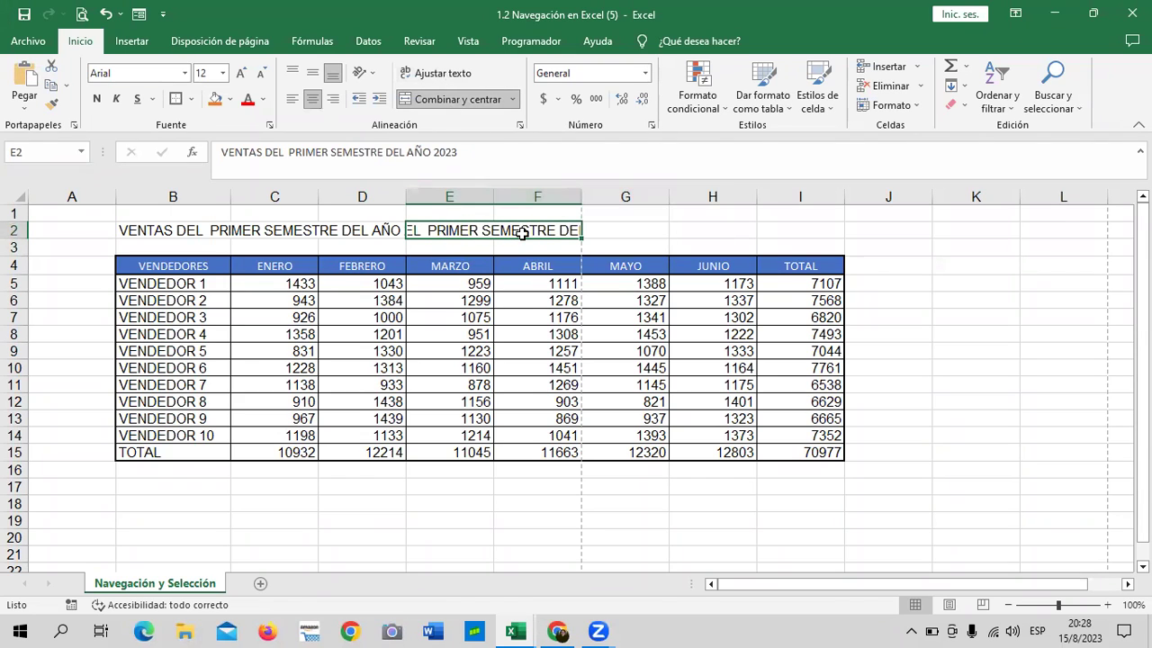
left_click(444, 74)
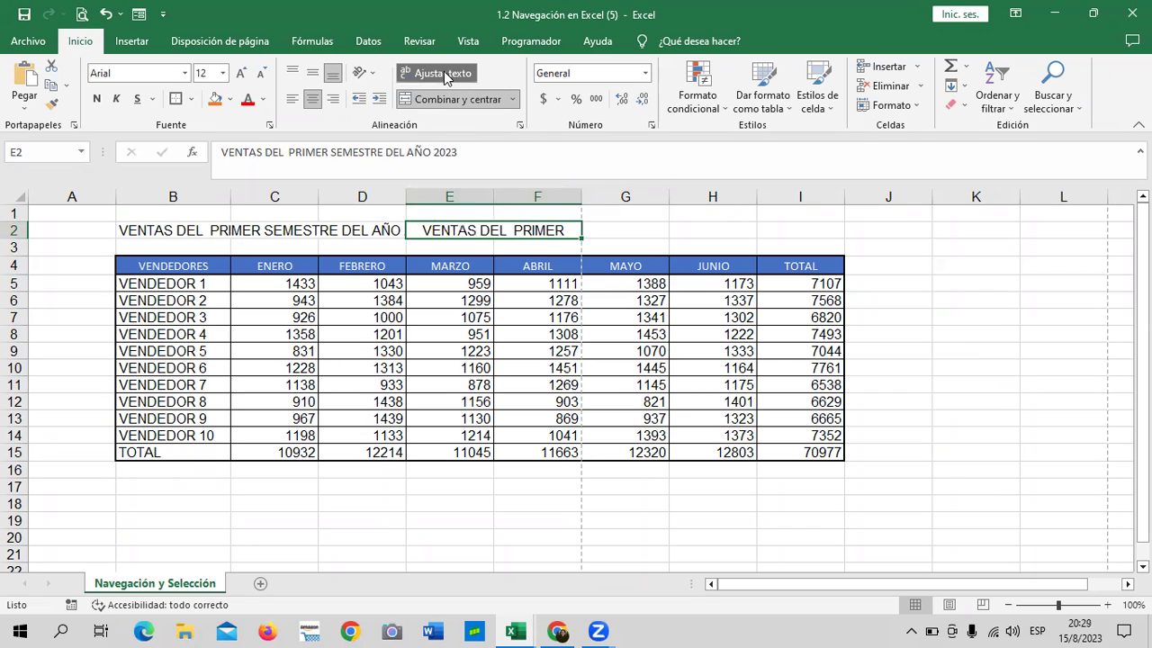
left_click(439, 78)
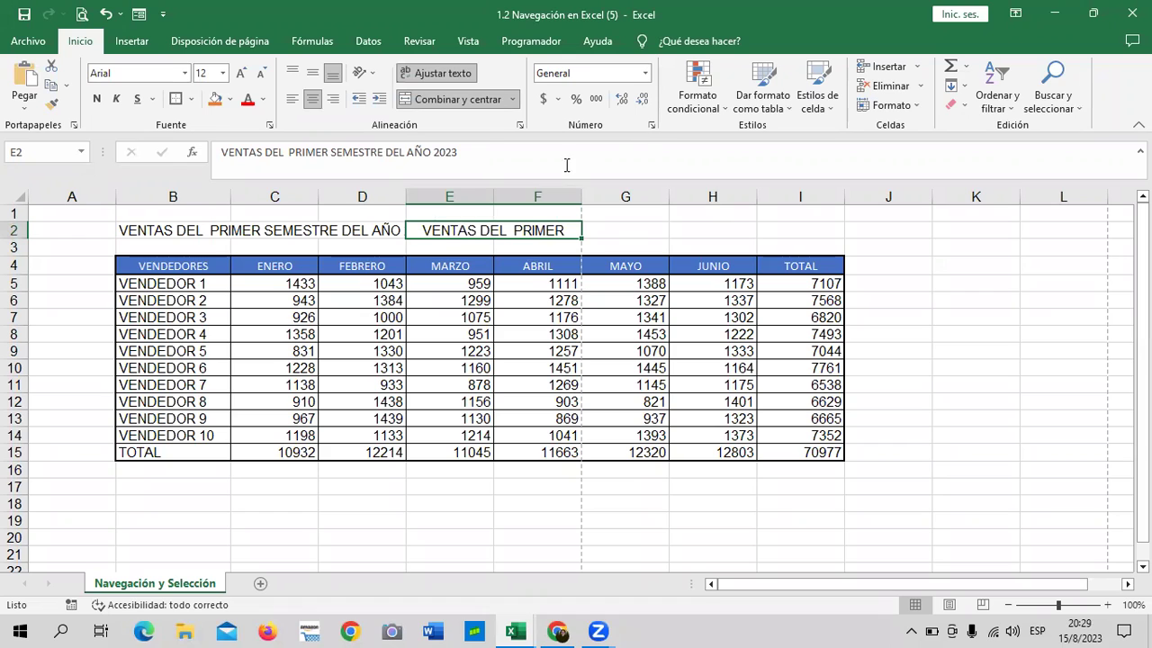
Unmerge E2:F2 and toggle text wrapping on E2 off and back on
left_click(475, 101)
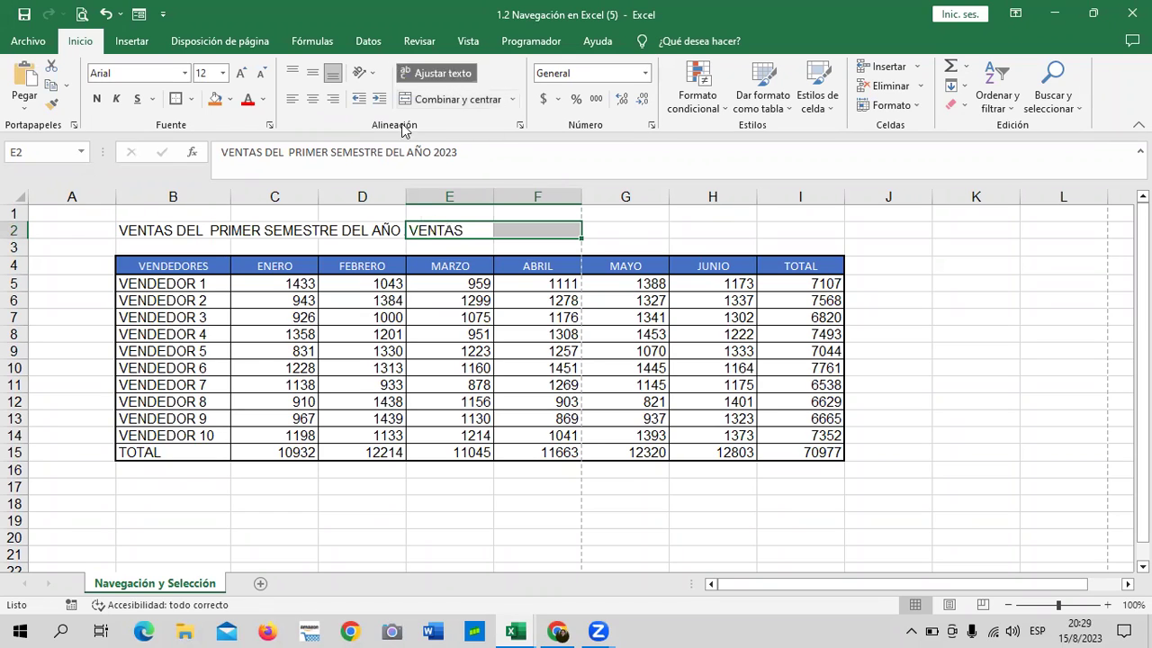
left_click(684, 232)
left_click(454, 227)
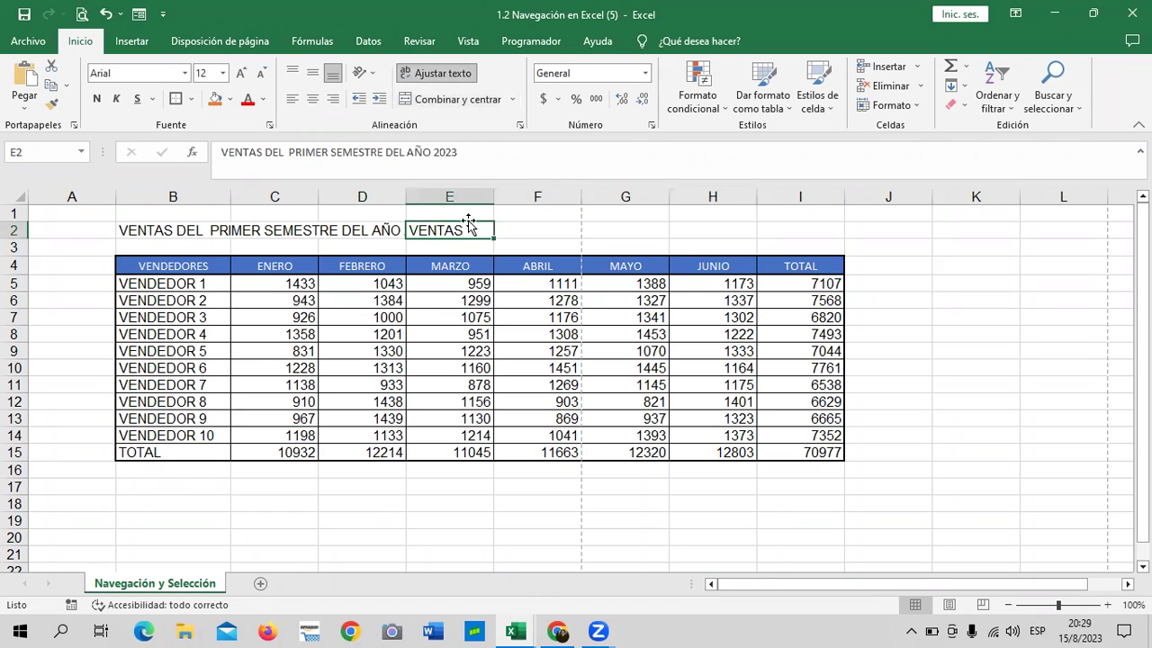
left_click(435, 78)
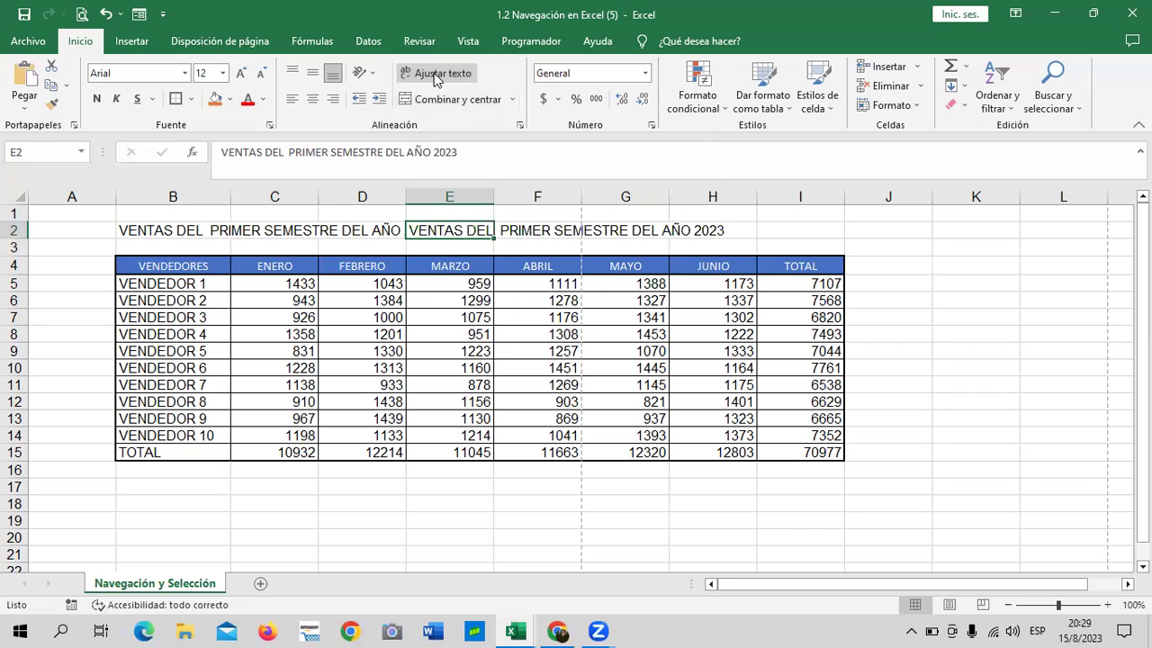
left_click(435, 77)
Delete the duplicate title from E2, keeping the original in B2
left_click_drag(168, 232, 409, 230)
left_click(545, 236)
left_click(432, 232)
key("Delete")
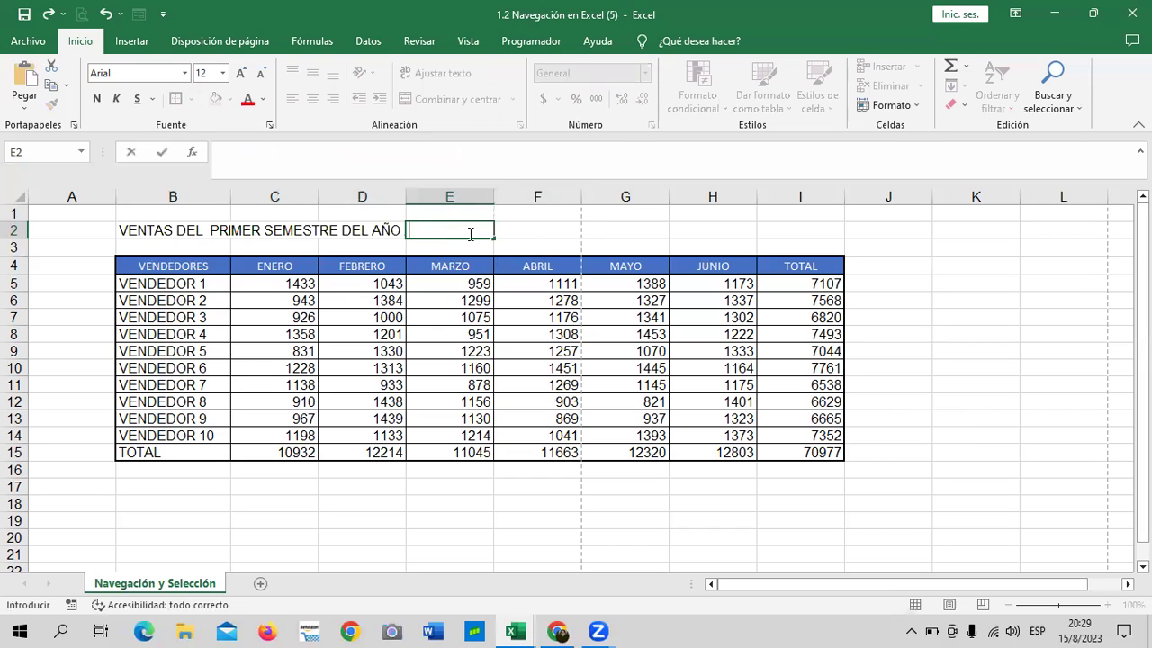
left_click(521, 237)
left_click(335, 231)
left_click(185, 232)
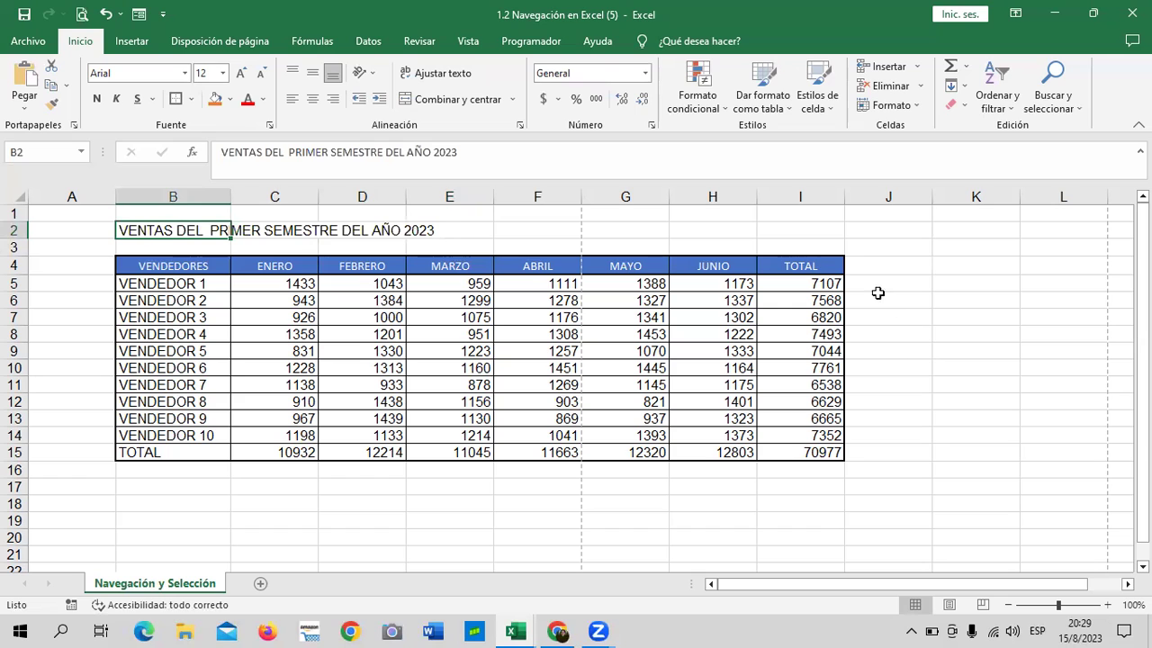
left_click(814, 264)
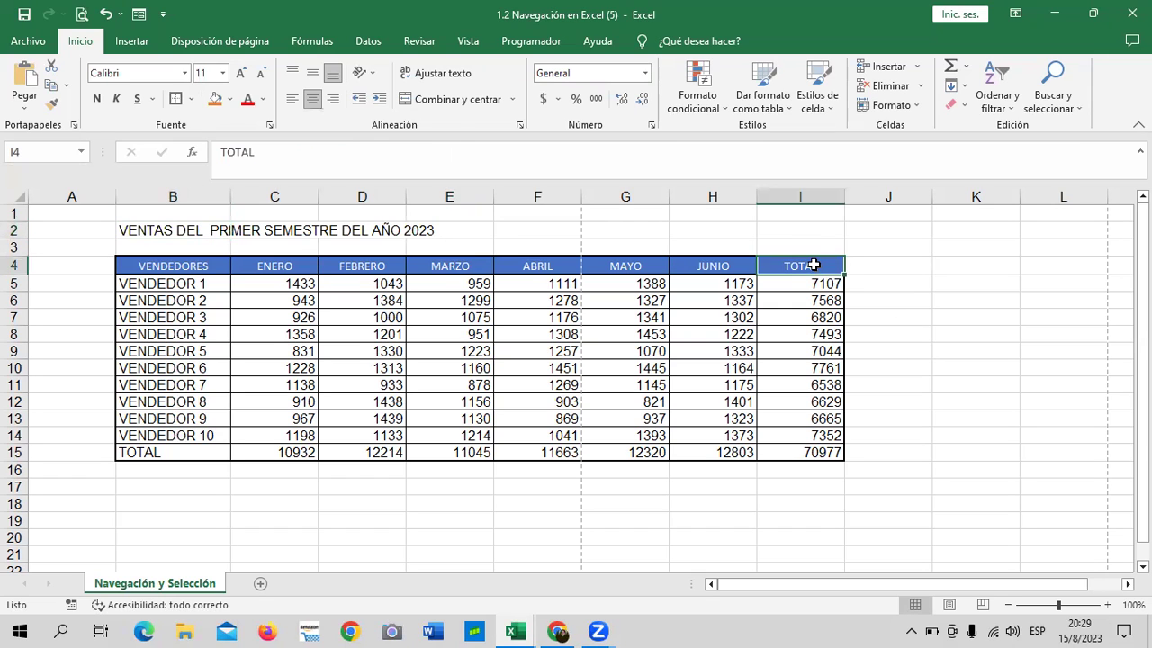
Rename I4 from TOTAL to 'TOTAL DE VENTAS' and wrap it onto two lines
left_click(369, 153)
type("DE")
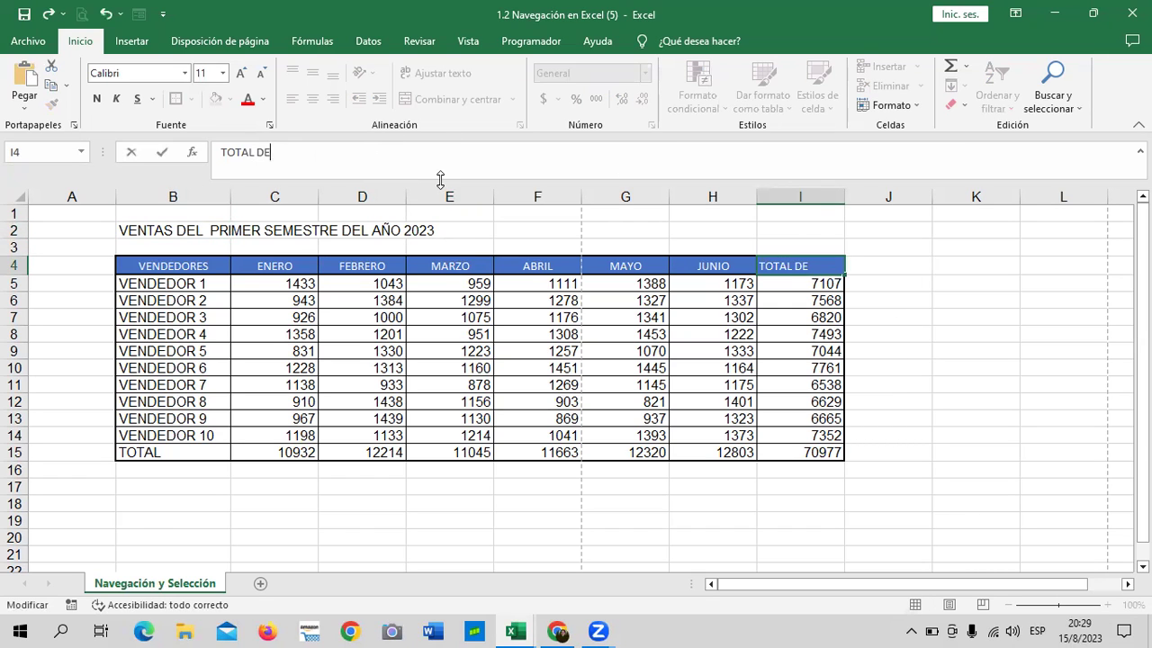
type(" VENTAS")
key("Return")
left_click(948, 364)
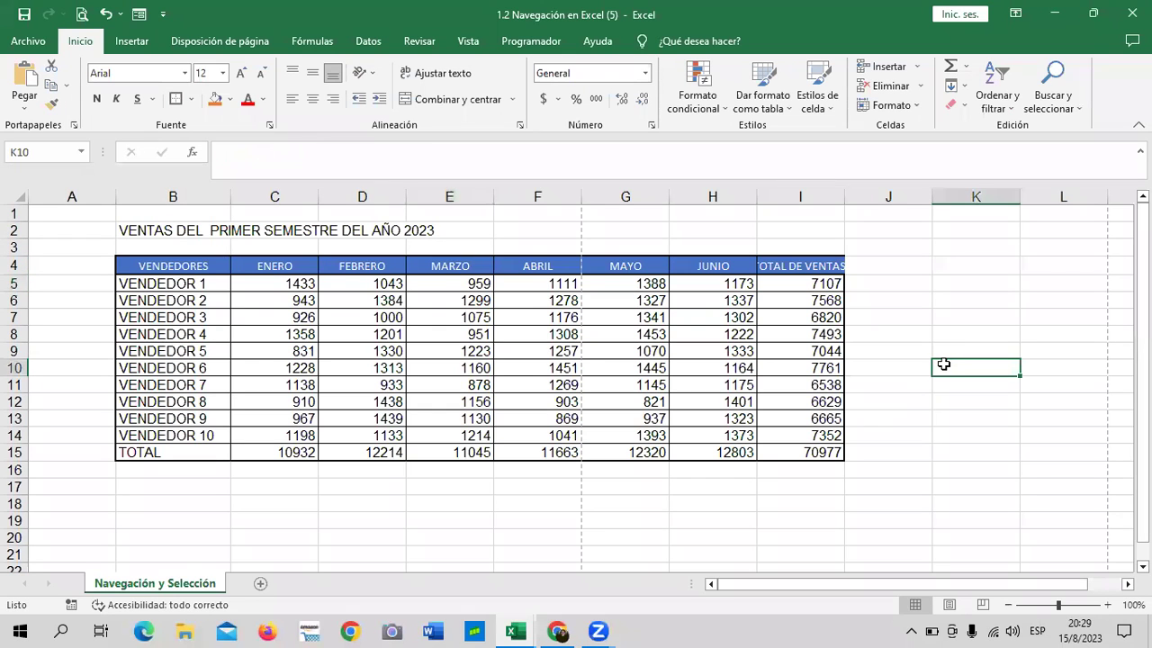
left_click(776, 268)
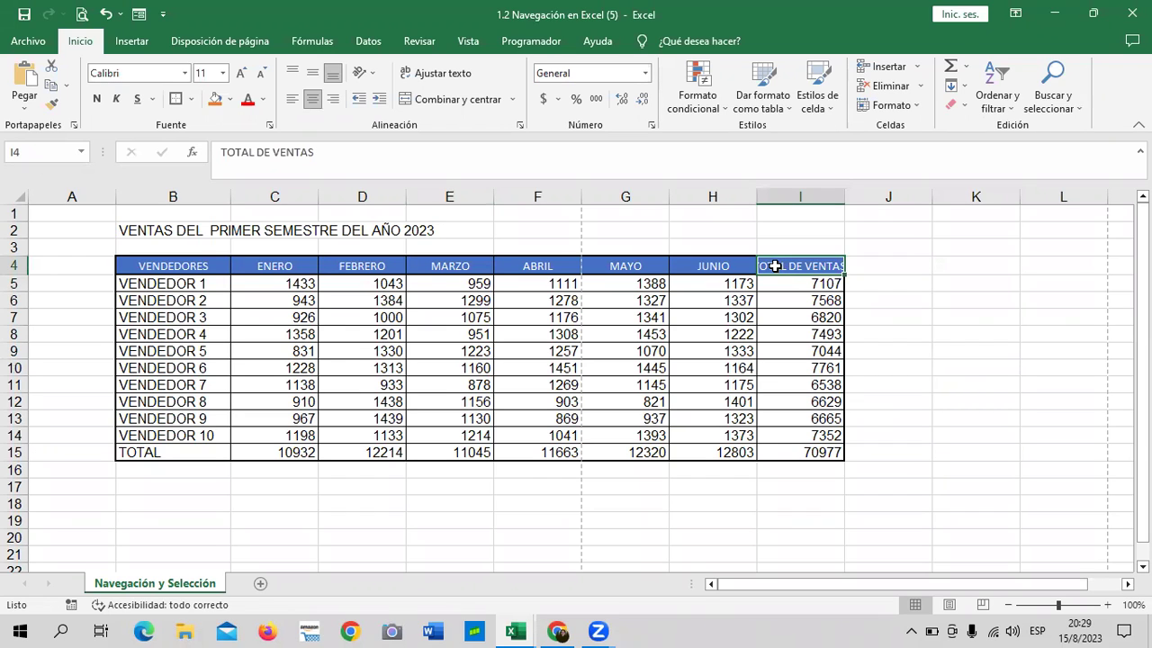
left_click(448, 75)
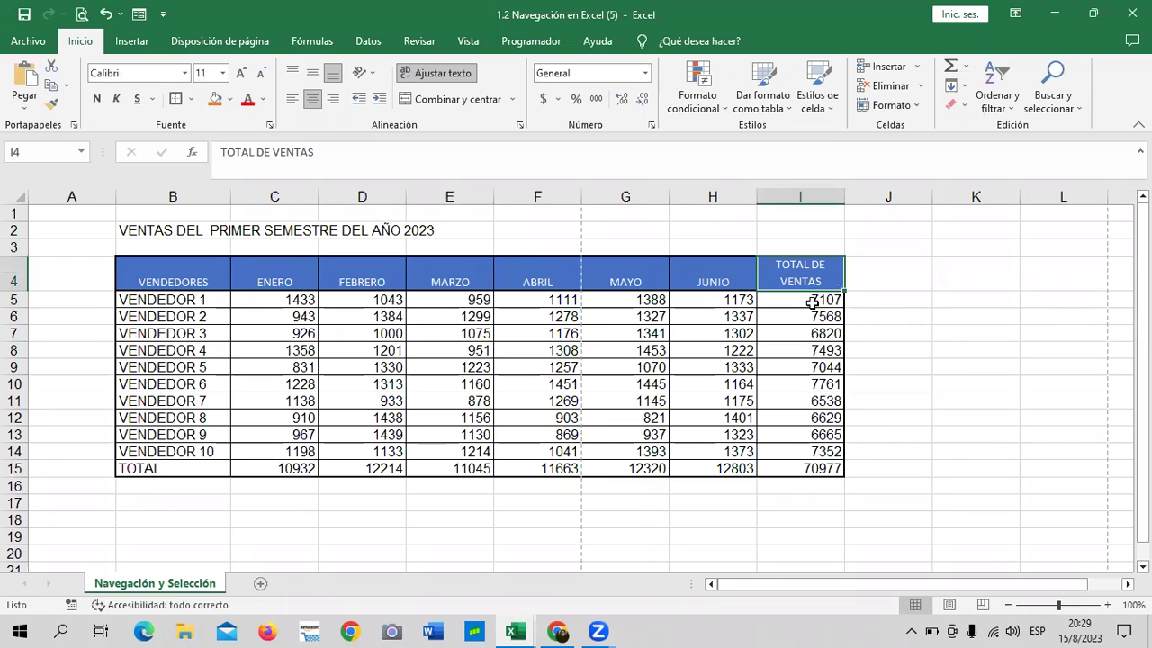
left_click(949, 351)
left_click(810, 278)
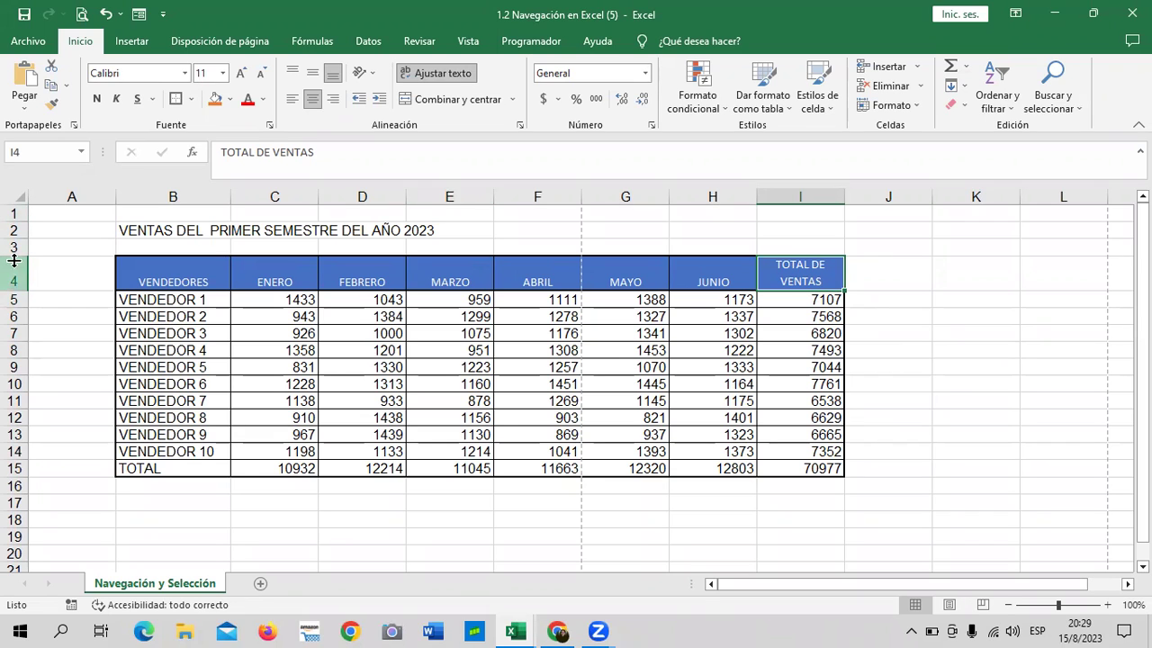
Adjust column I's width so 'TOTAL DE VENTAS' fits on one line
left_click(965, 342)
left_click(814, 282)
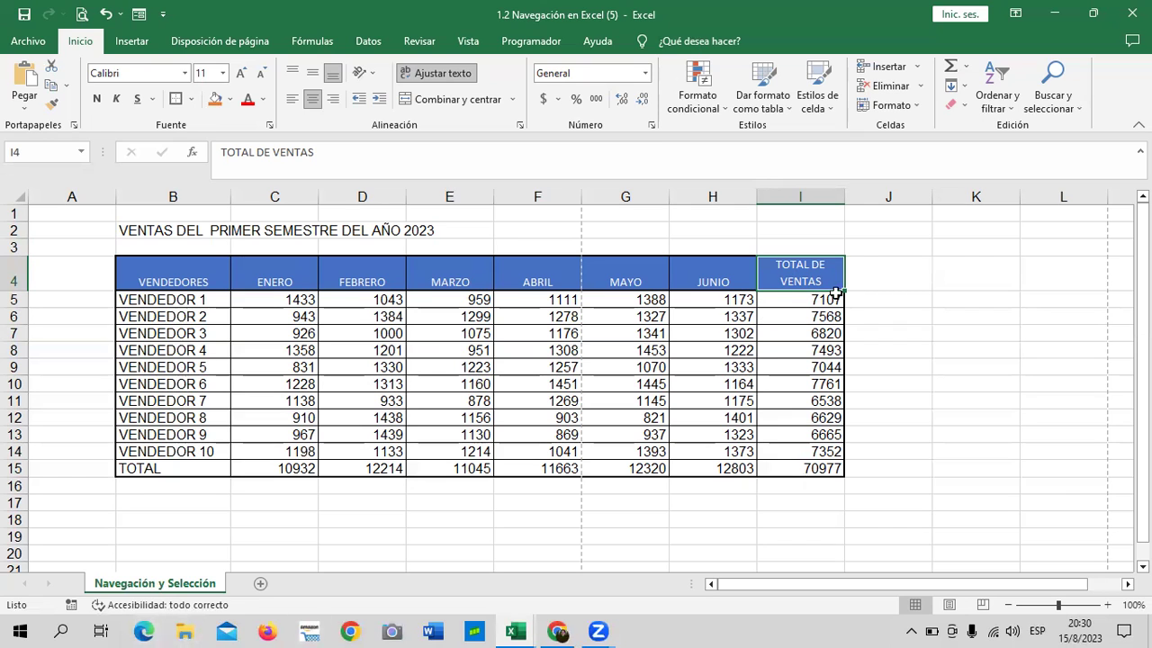
left_click_drag(845, 198, 897, 199)
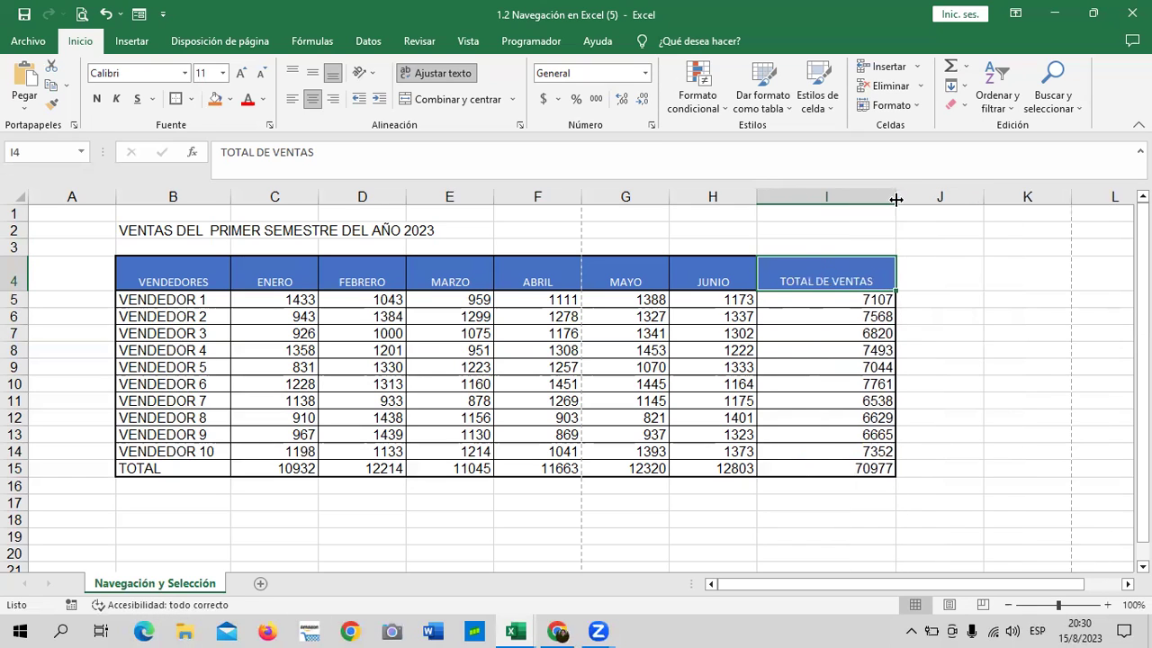
left_click(1009, 333)
left_click(863, 270)
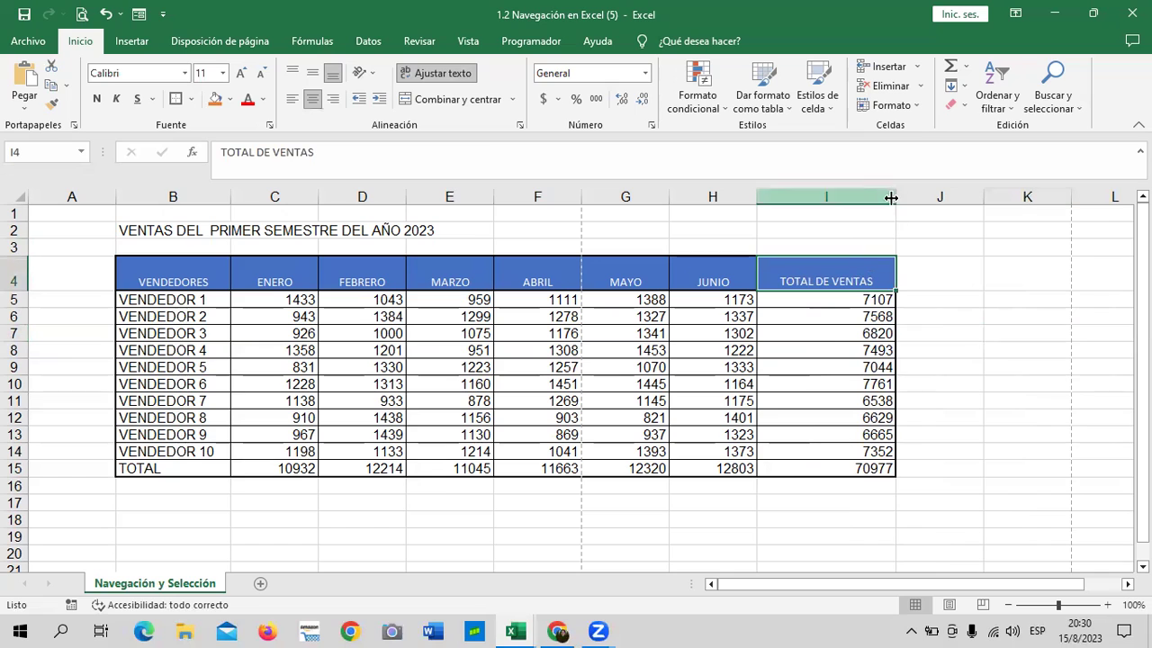
left_click_drag(897, 196, 876, 196)
left_click(964, 396)
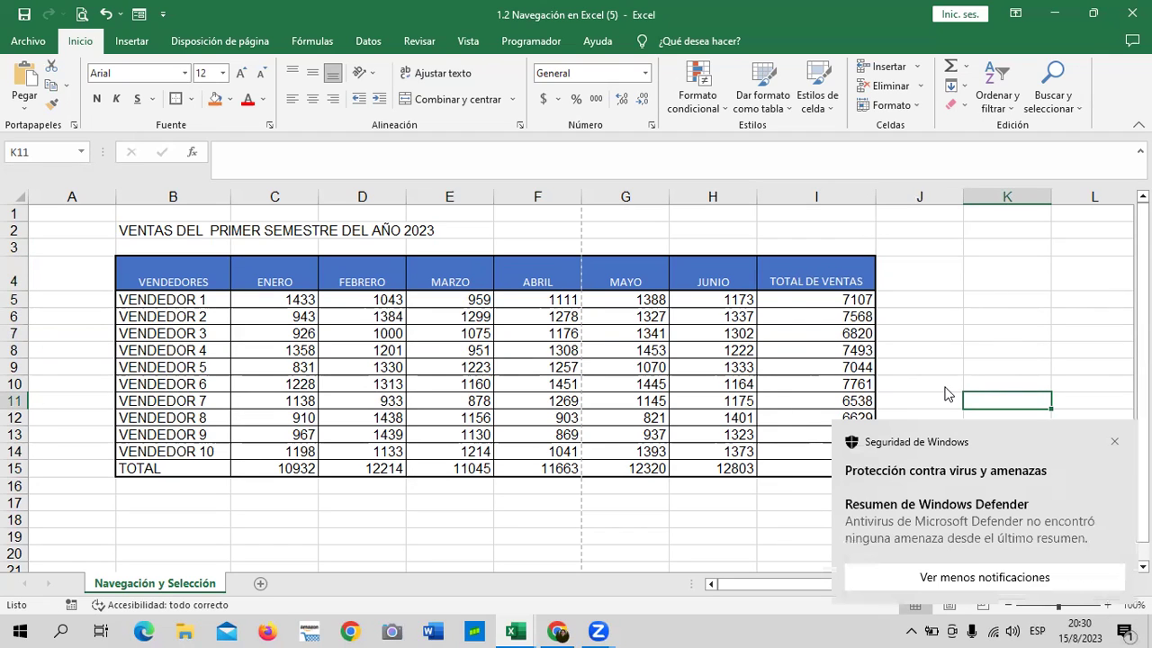
left_click(1114, 441)
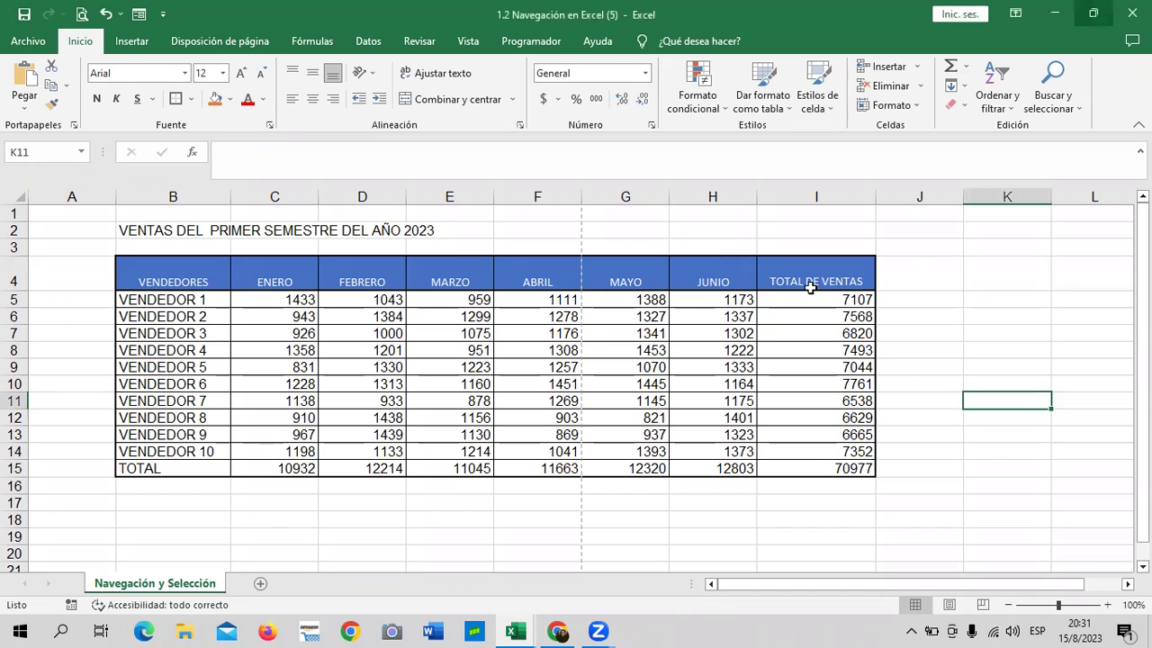
left_click(805, 281)
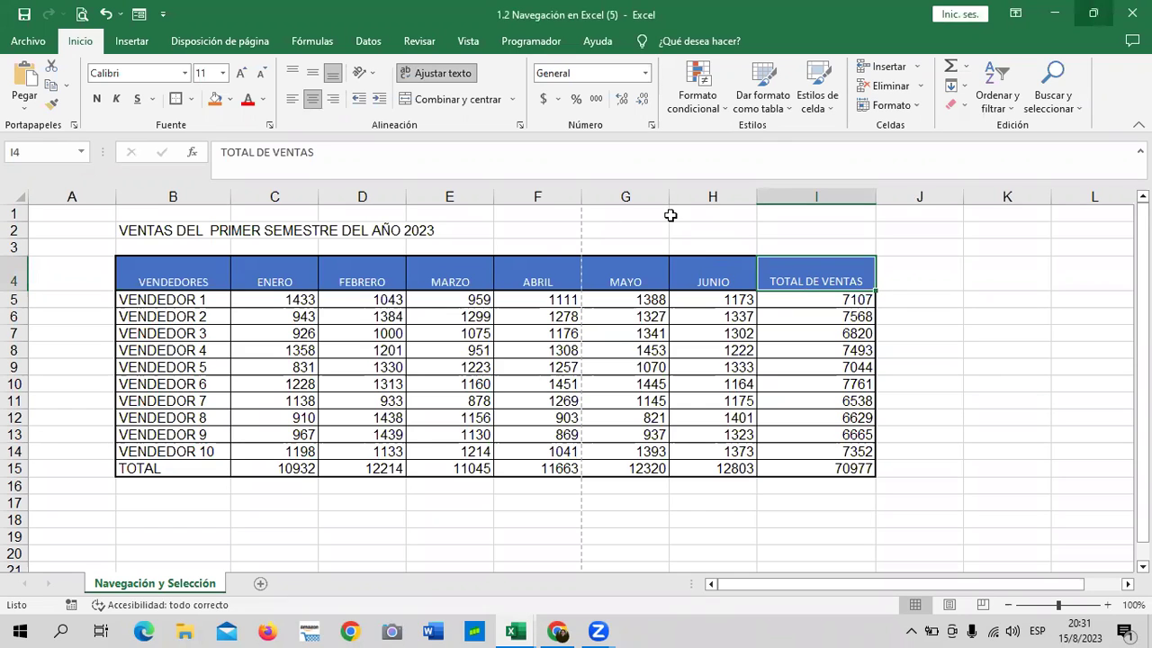
left_click(534, 275)
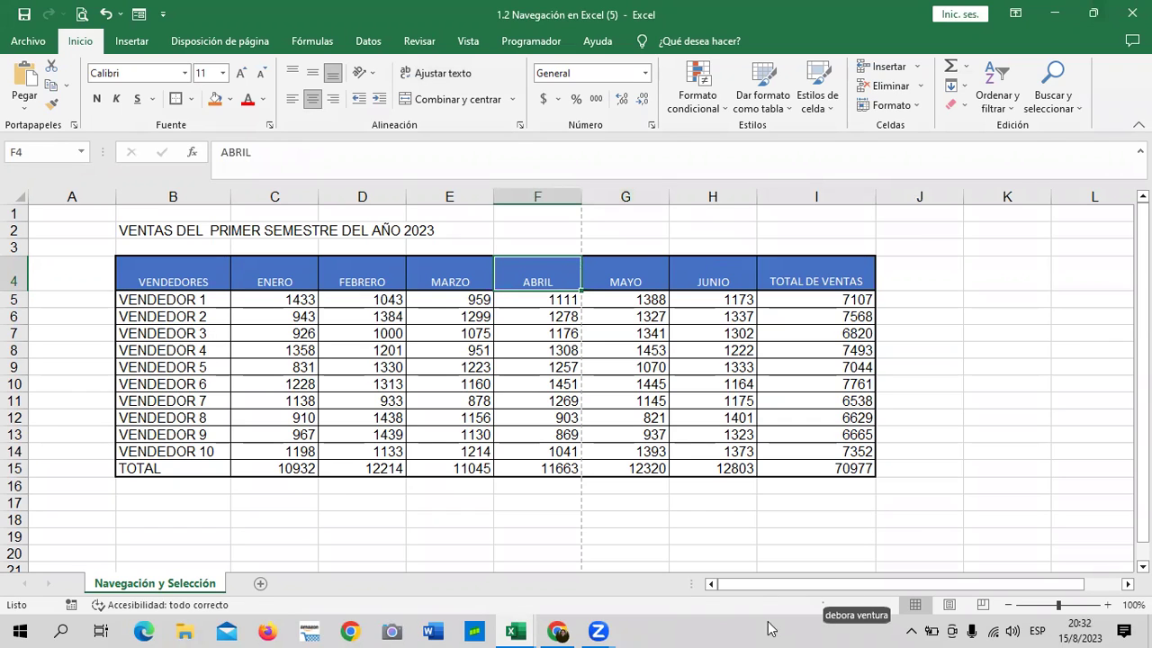
key("alt+Tab")
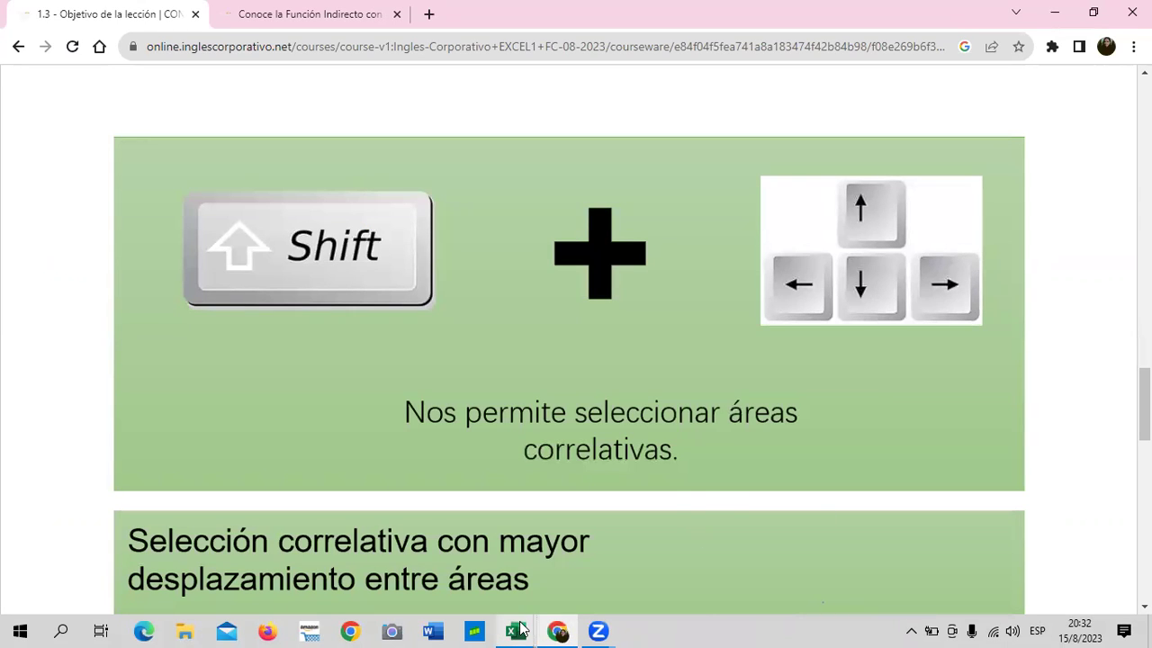
mouse_move(519, 630)
left_click(597, 569)
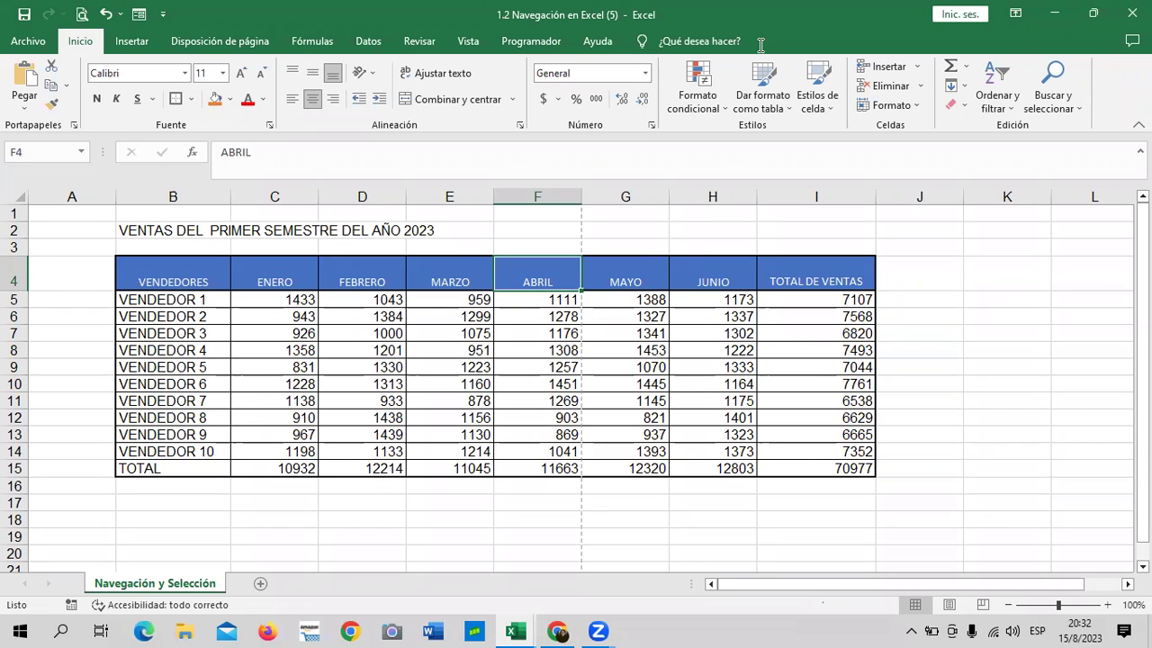
Drag column I to about 99 pixels so 'TOTAL DE VENTAS' wraps onto two lines
key("ctrl+Right")
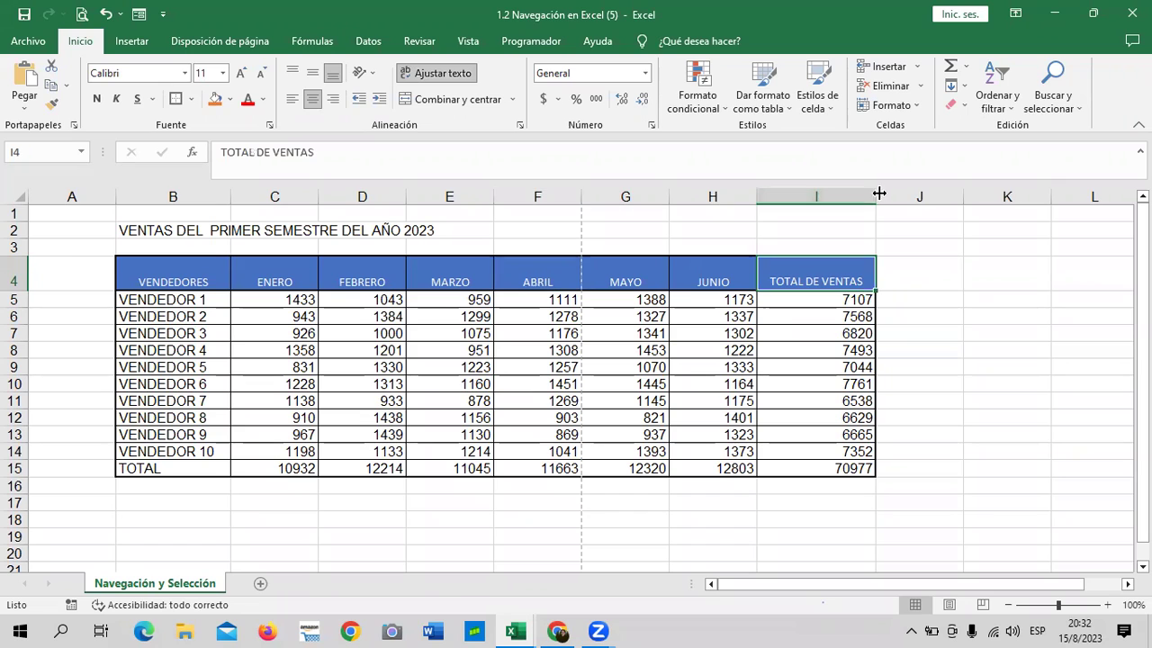
left_click_drag(880, 193, 843, 197)
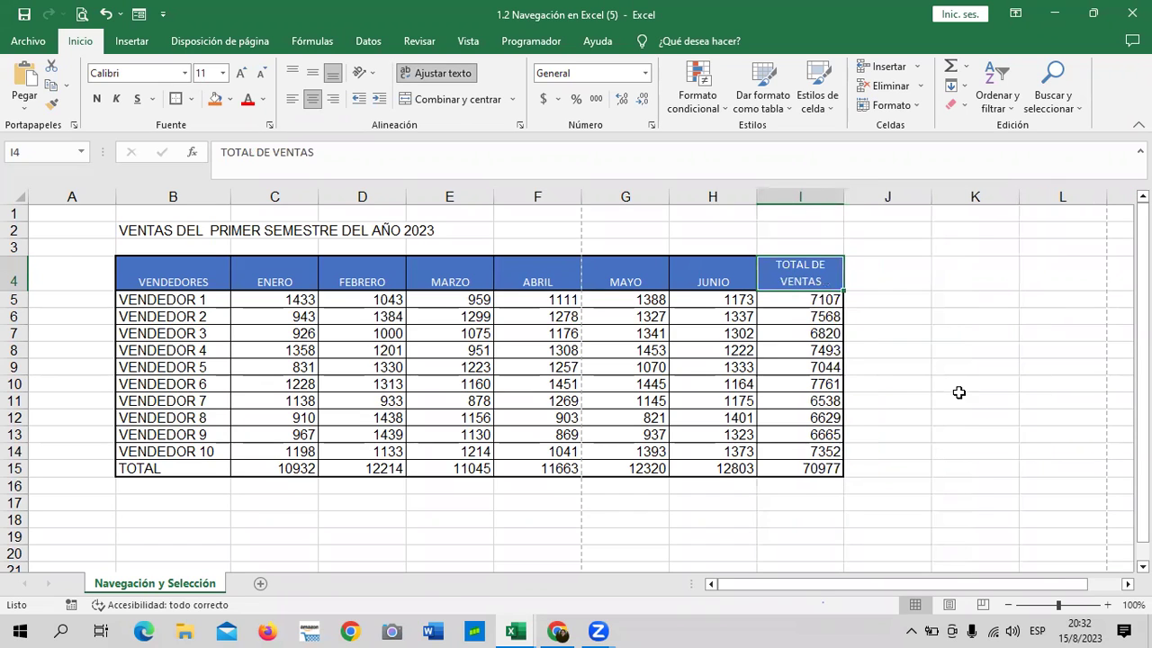
left_click(960, 393)
left_click(805, 270)
left_click(940, 360)
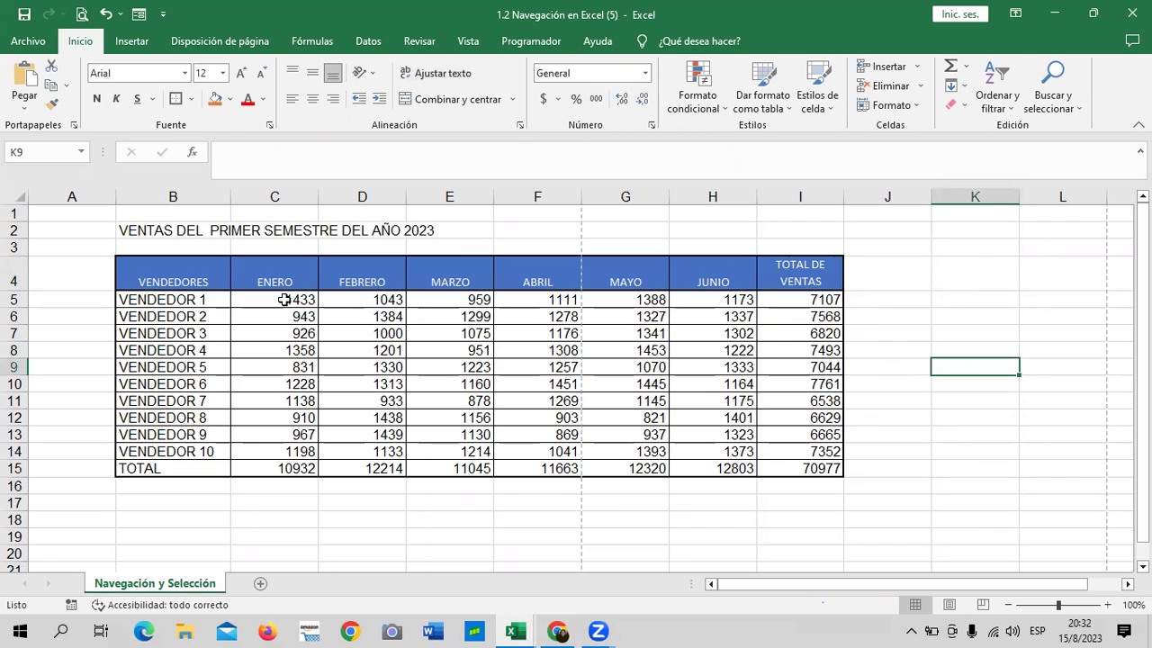
left_click(940, 453)
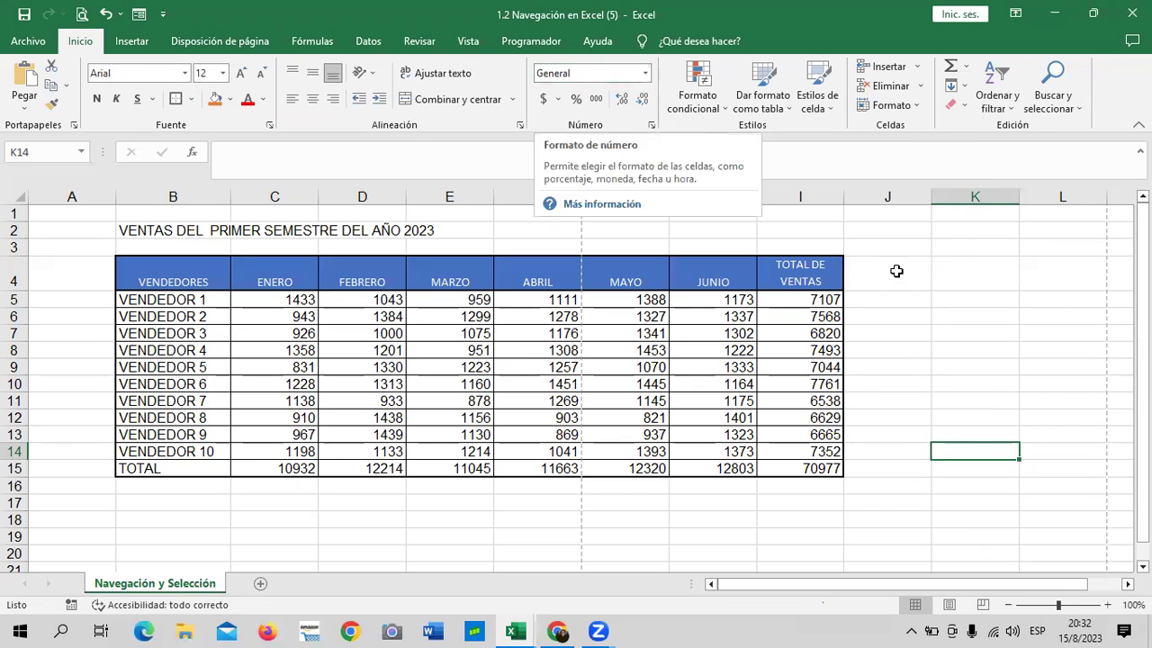
left_click(926, 284)
left_click(970, 286)
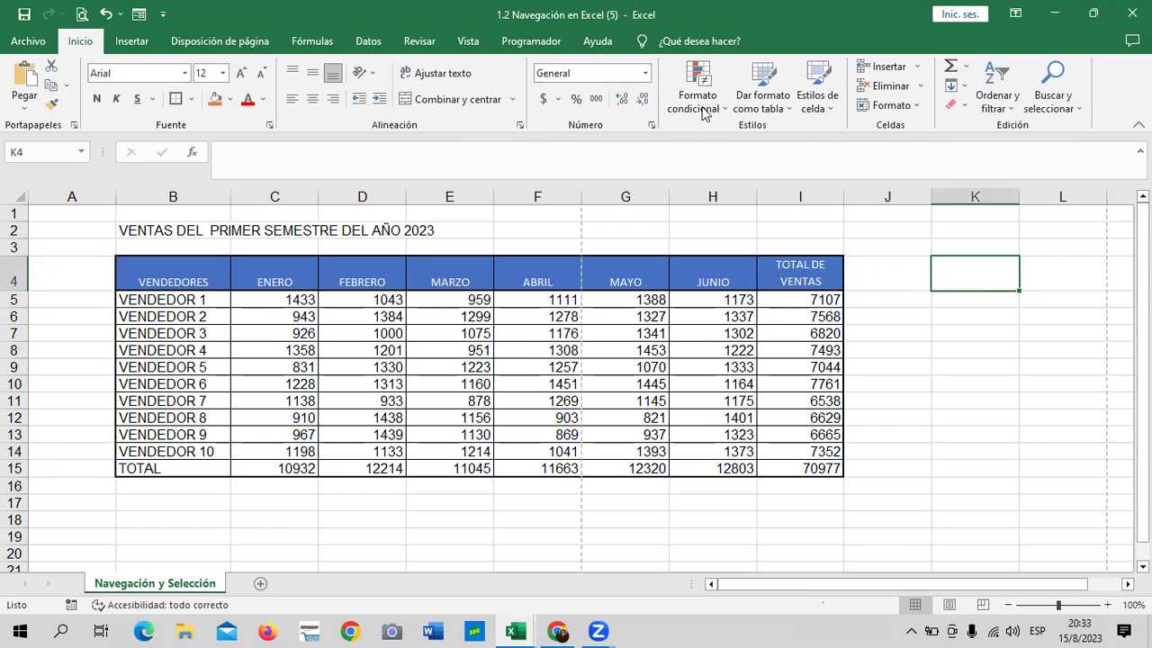
left_click(645, 73)
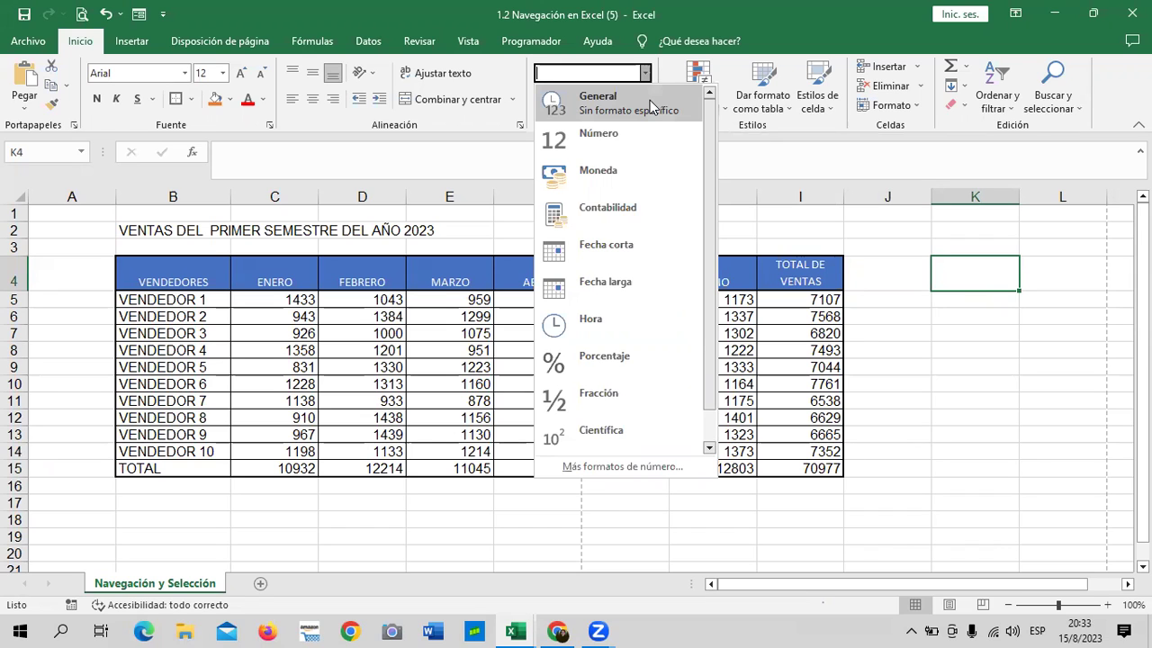
left_click(981, 275)
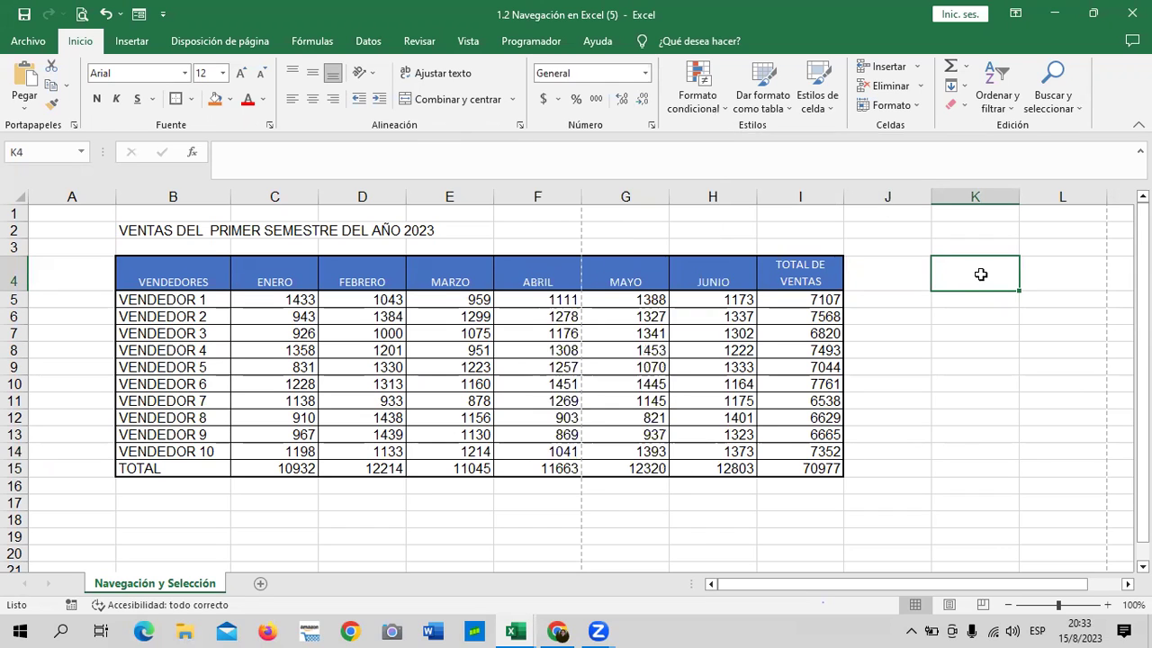
type("200")
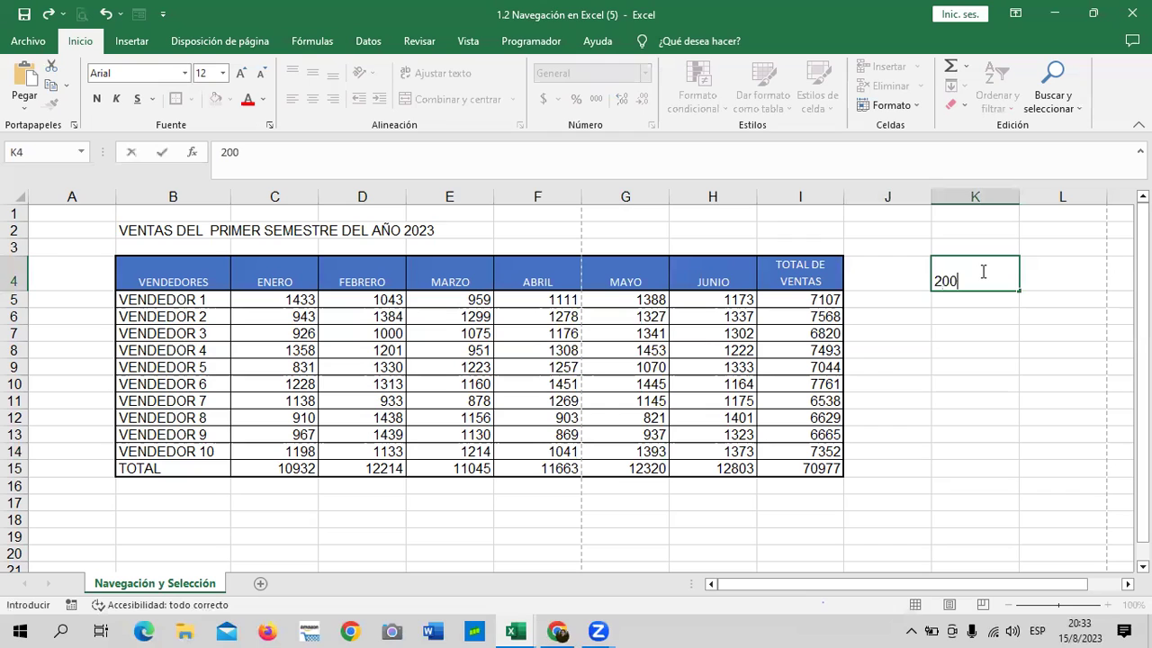
key("Return")
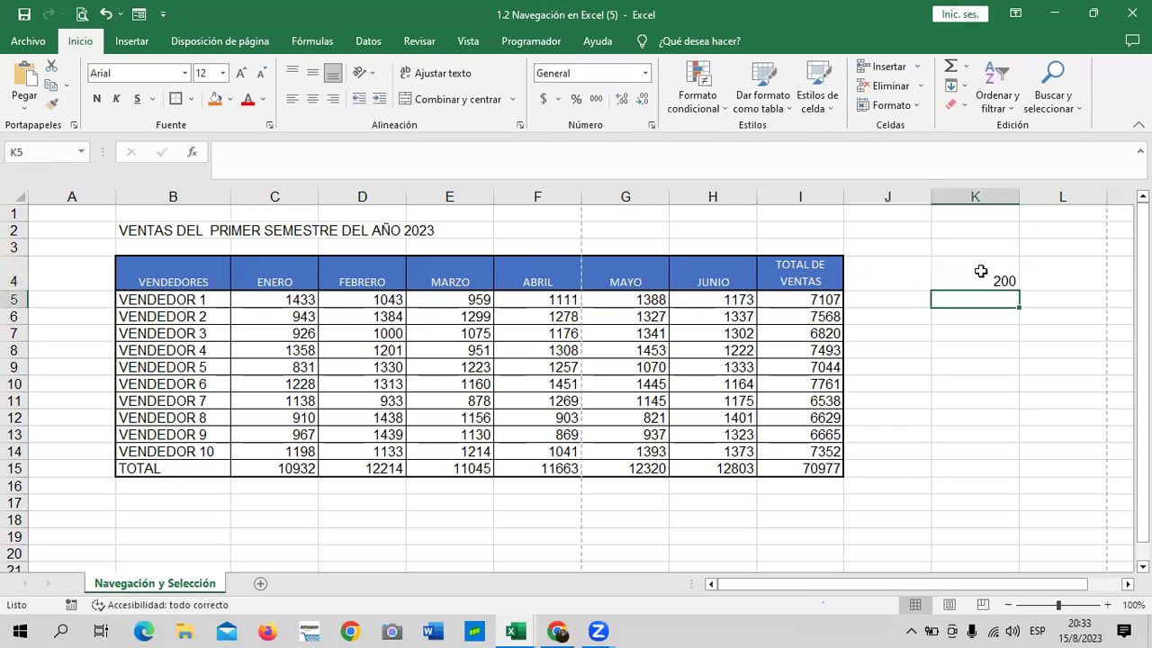
left_click(1001, 272)
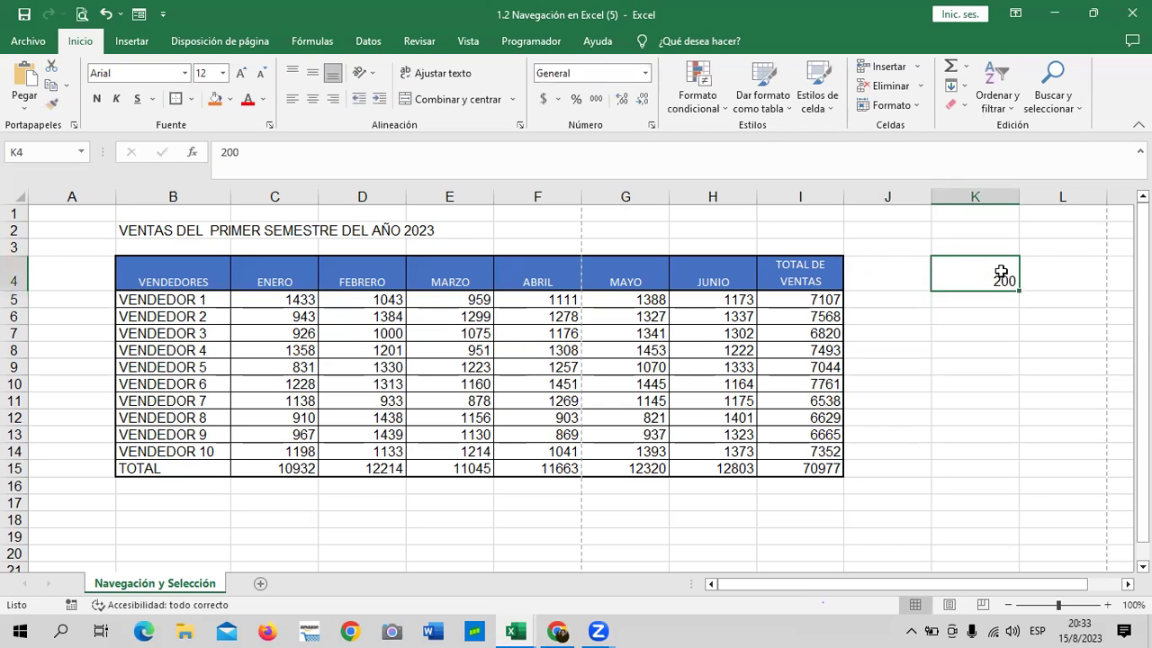
key("Delete")
Merge and centre the title across B2:I2 above the table
left_click_drag(173, 229, 790, 237)
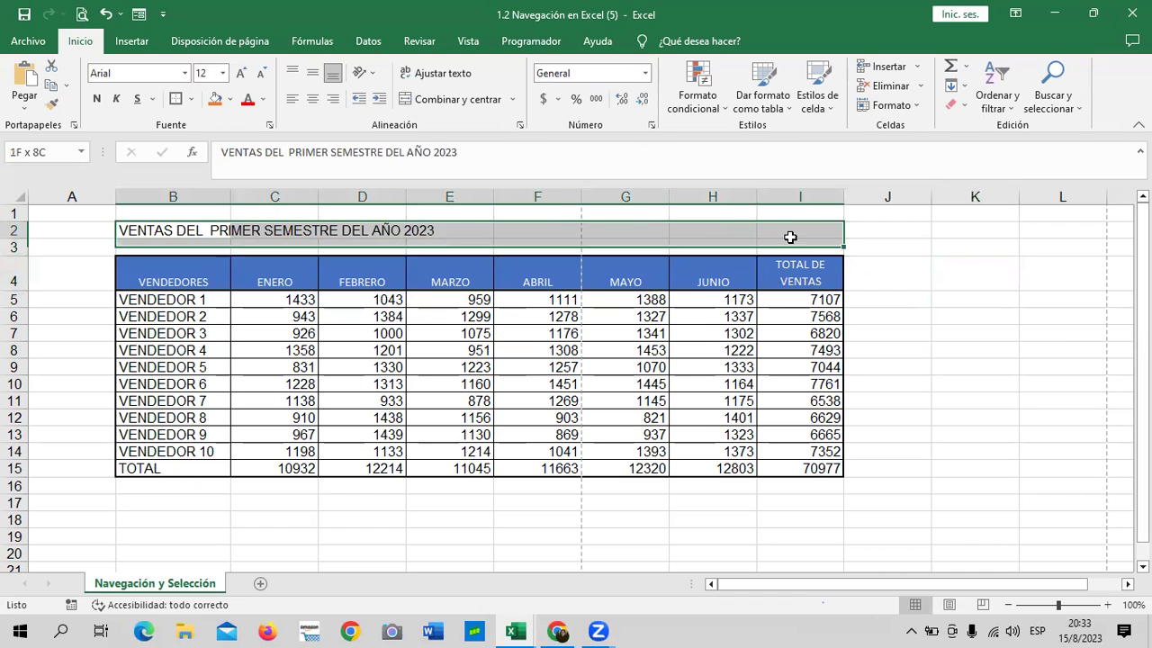
left_click(445, 105)
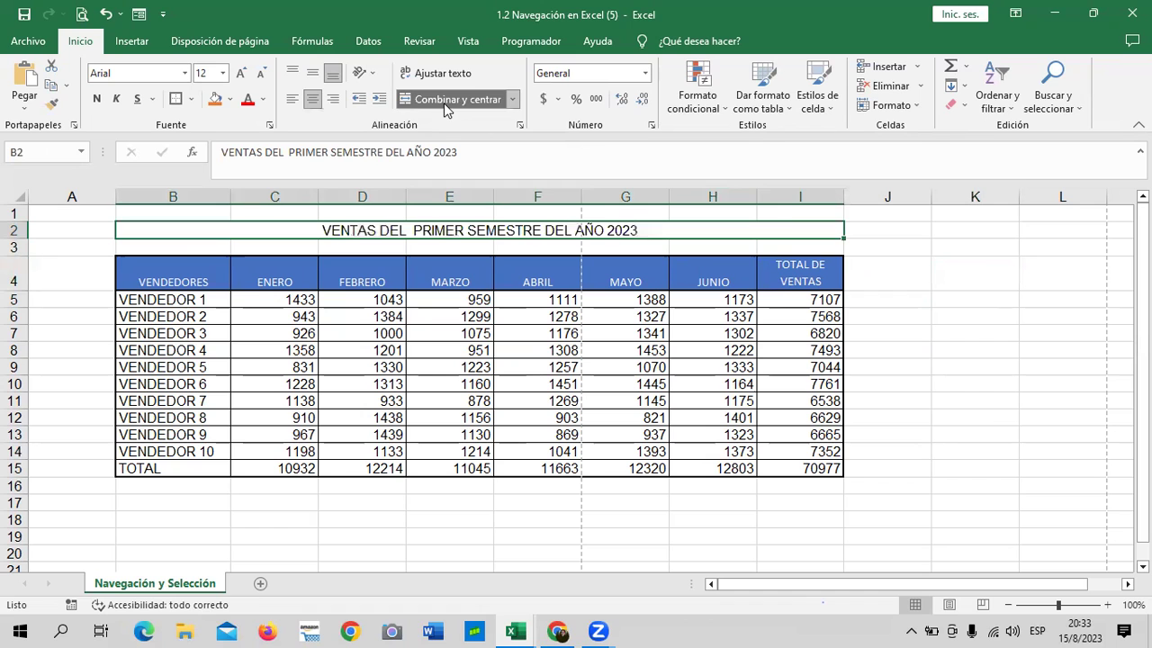
left_click(990, 416)
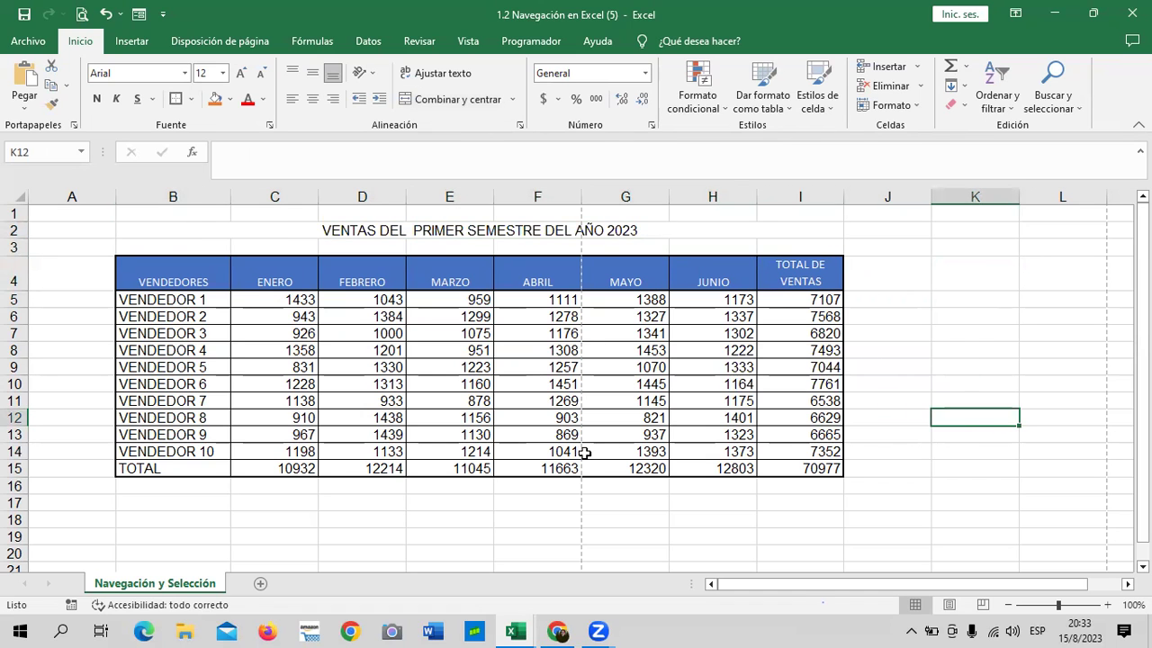
Browse the number format list for the title and the C5 sales value
left_click(375, 231)
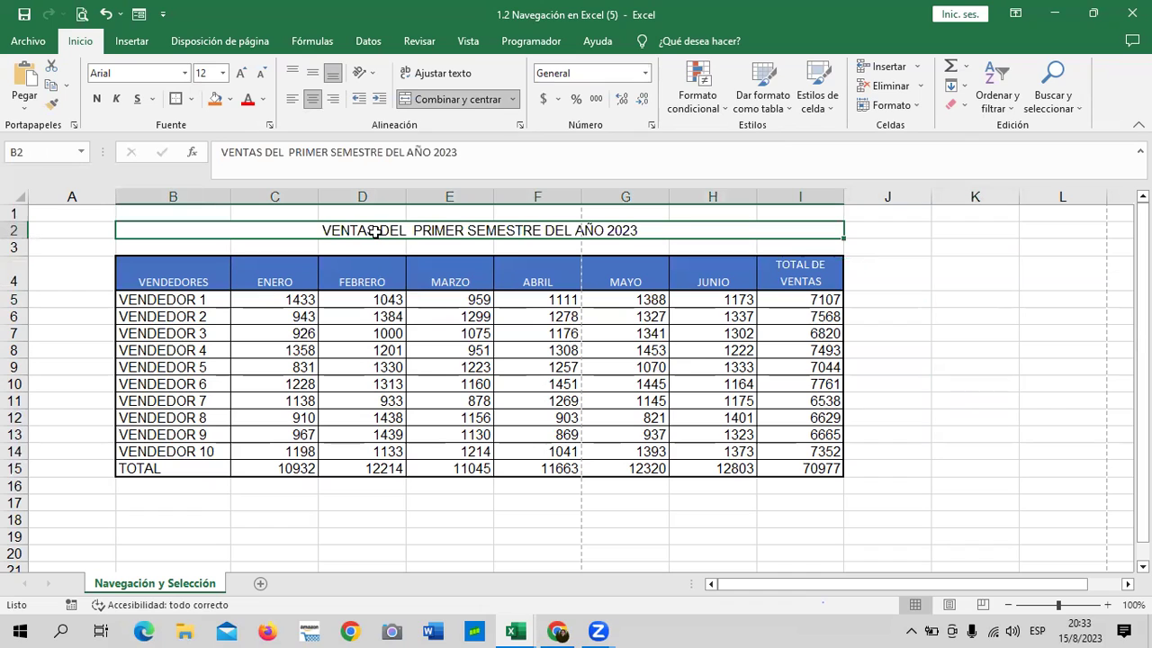
left_click(645, 73)
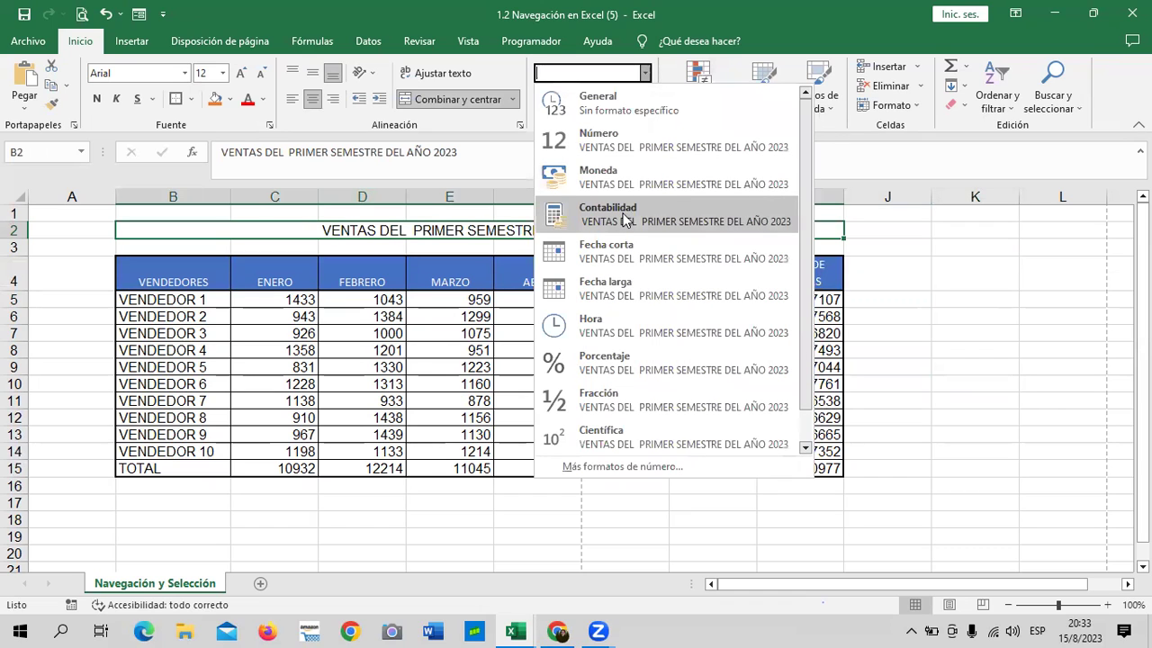
left_click(984, 382)
left_click(652, 70)
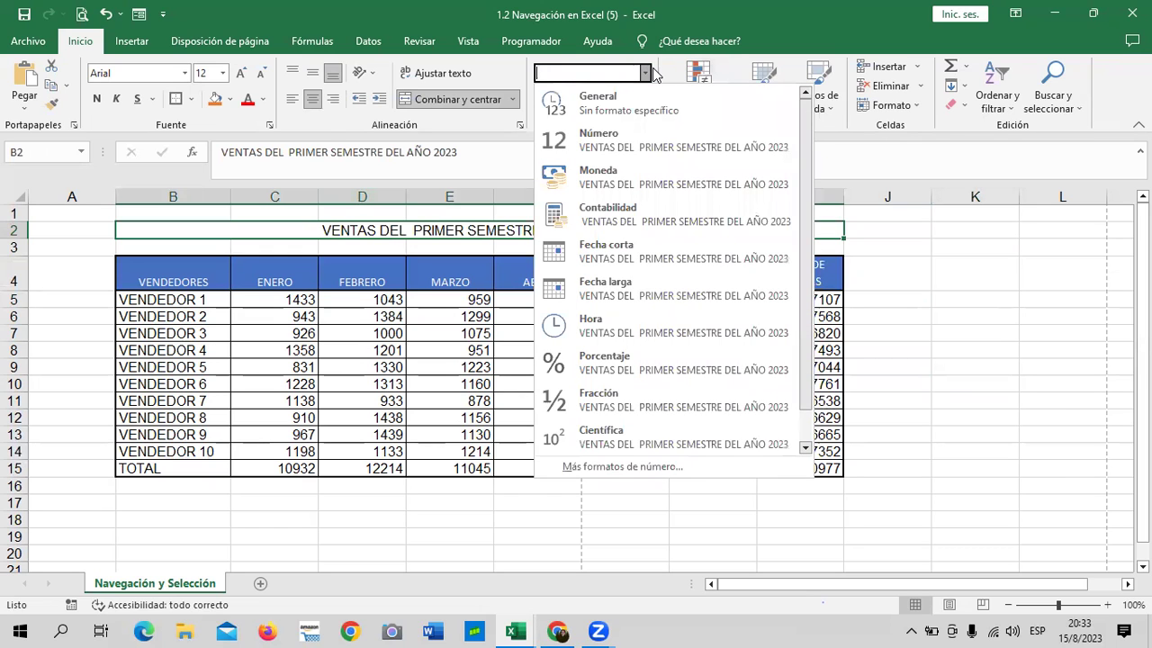
left_click(895, 479)
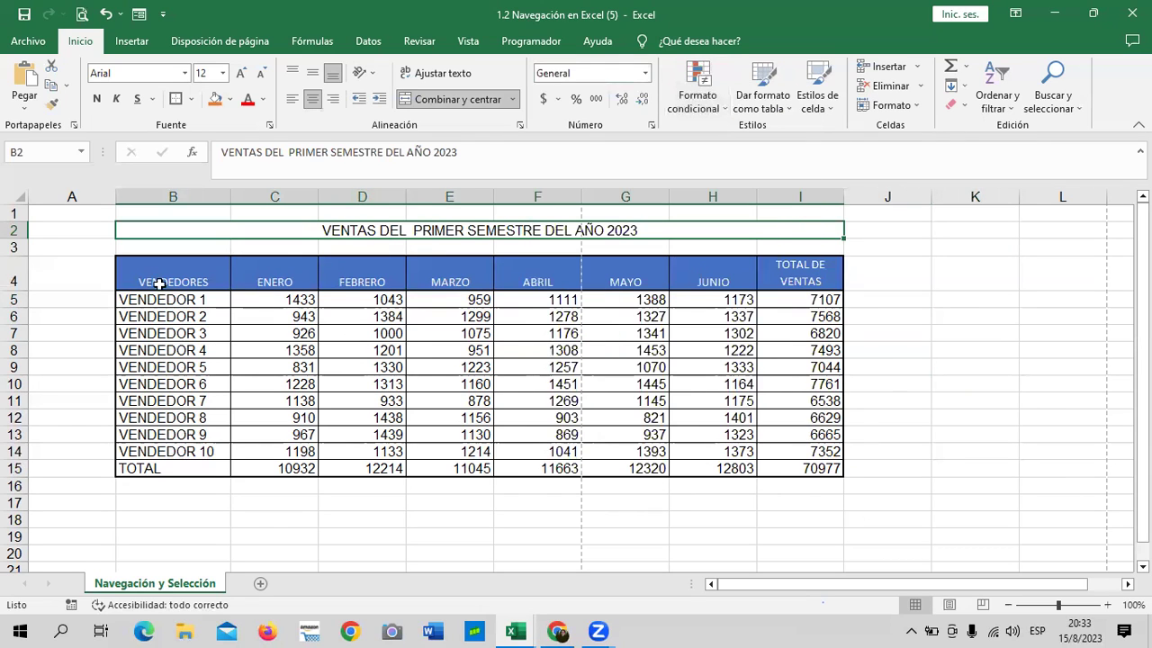
left_click(282, 303)
left_click(645, 72)
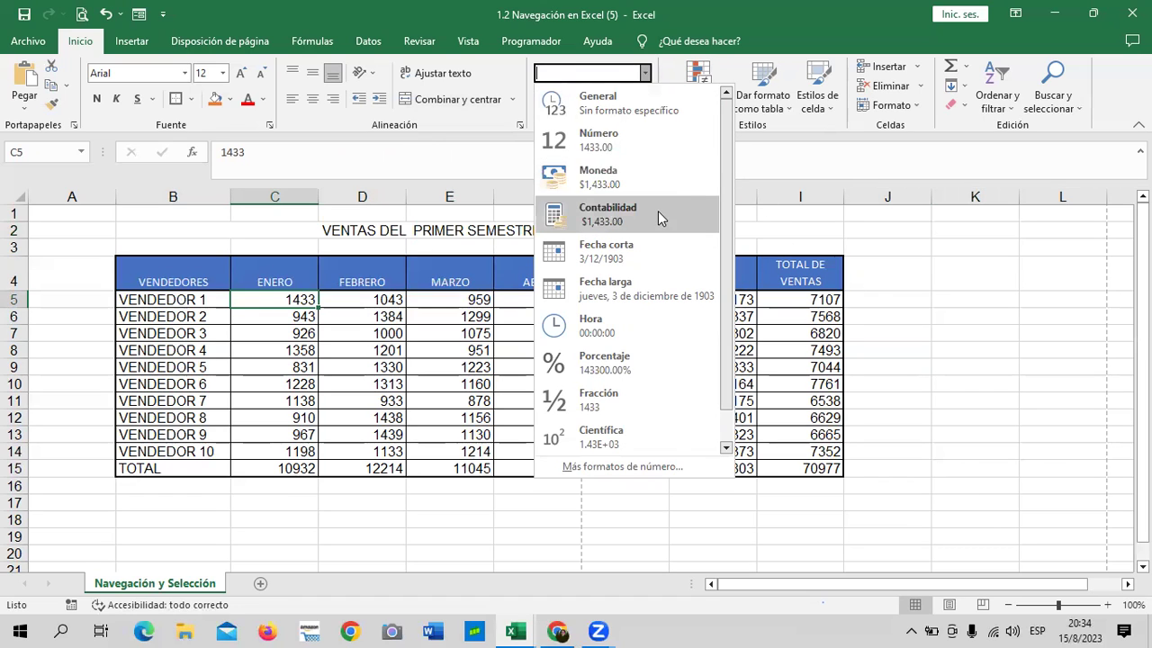
left_click(969, 307)
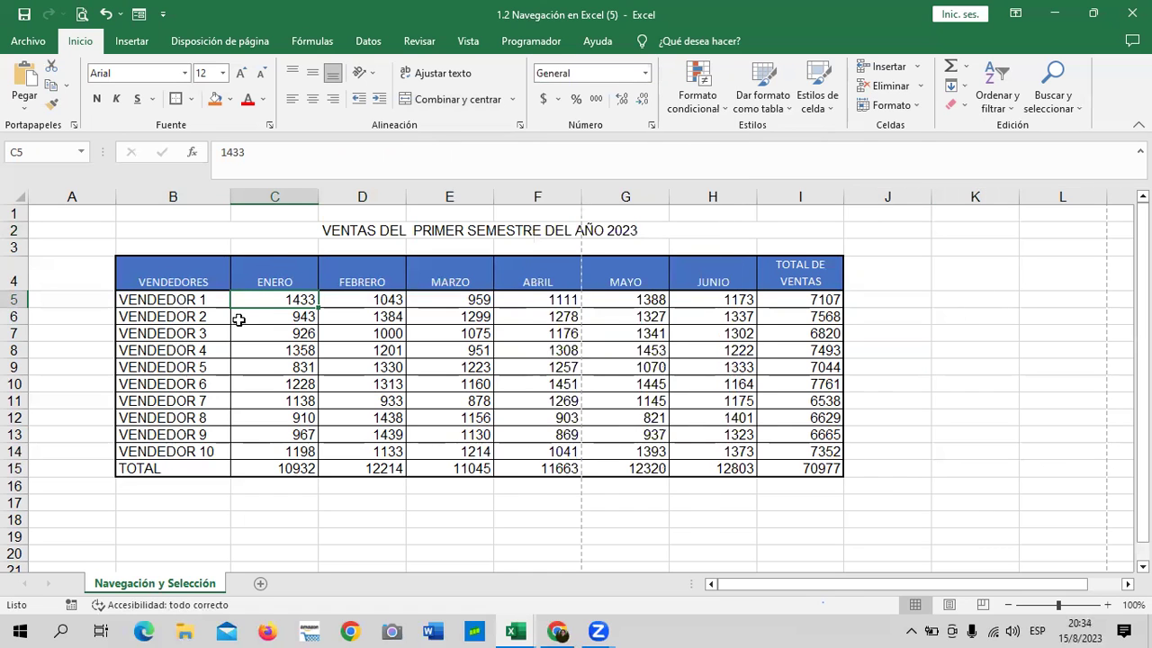
left_click_drag(254, 330, 794, 466)
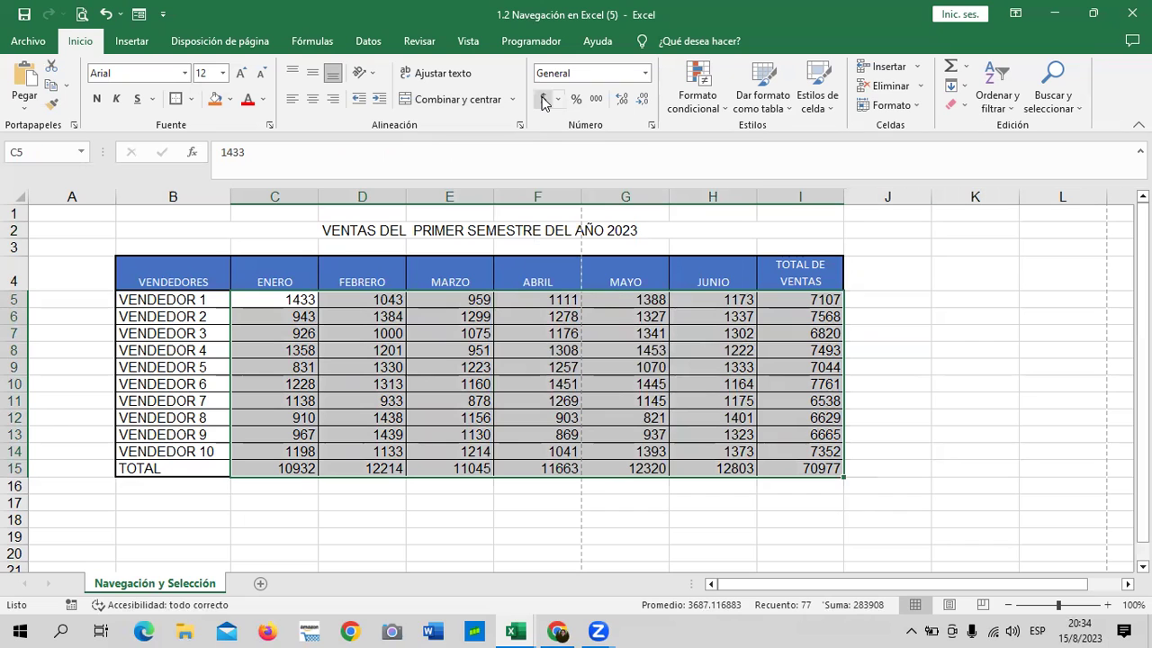
left_click(644, 74)
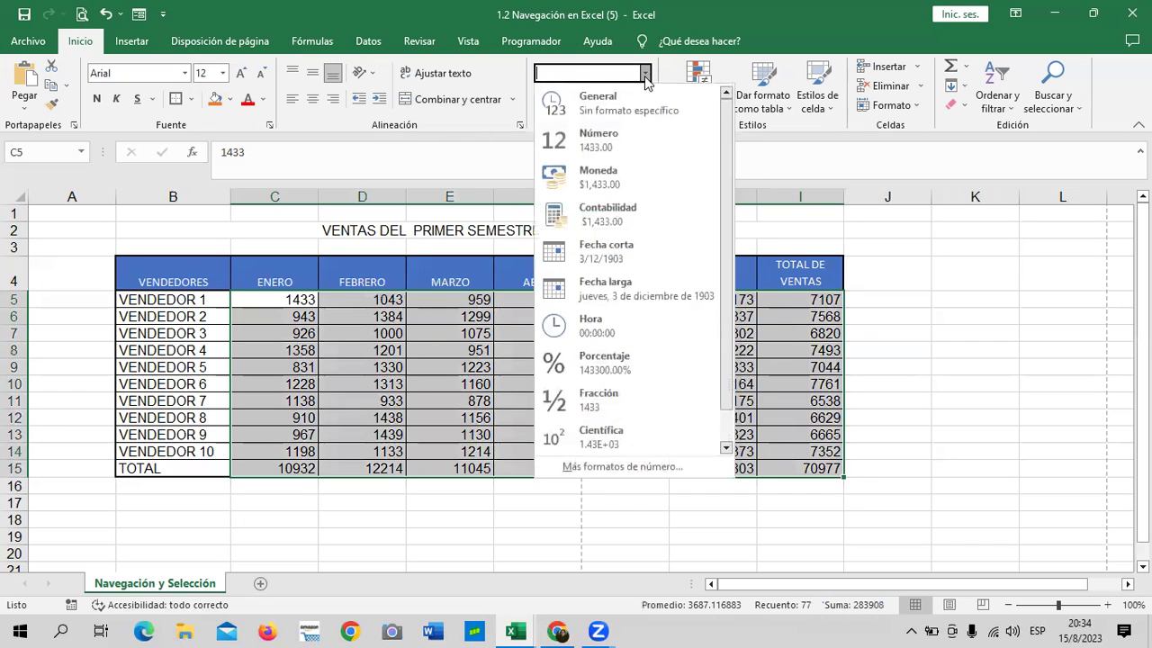
left_click(658, 177)
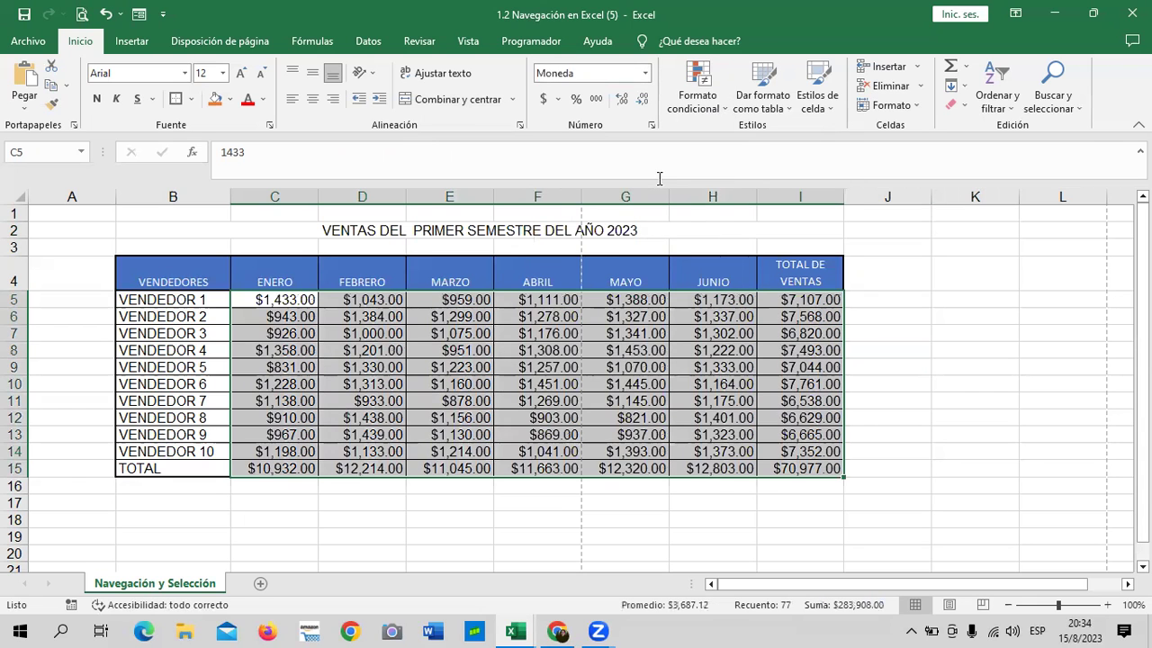
left_click(934, 403)
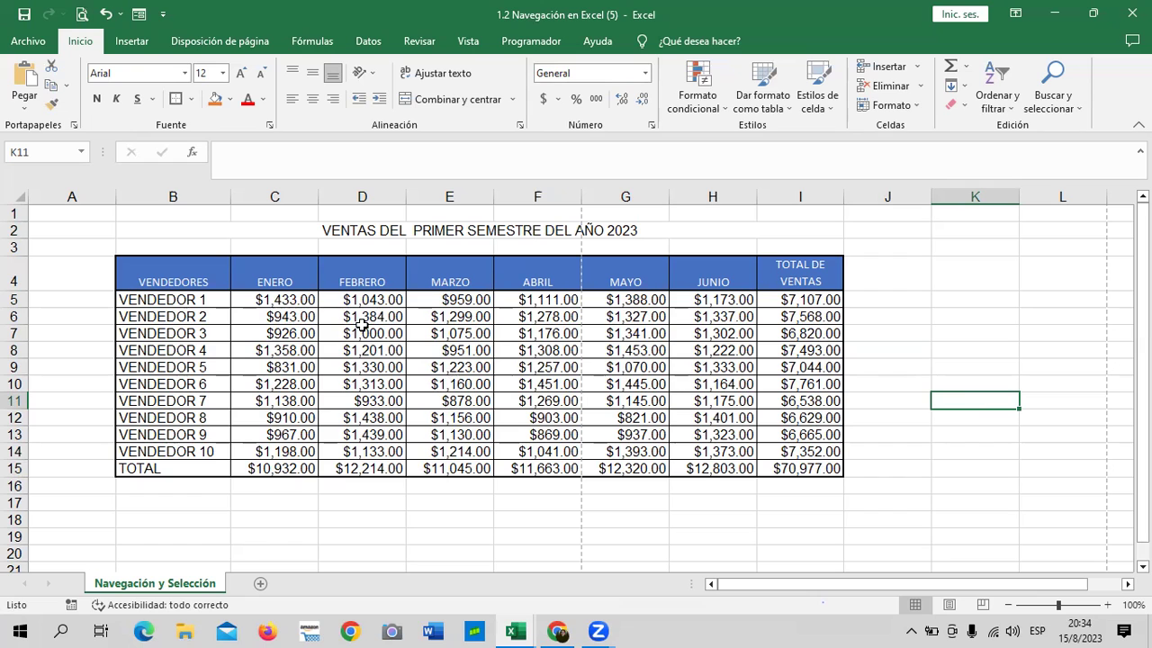
mouse_move(279, 301)
left_mouse_down()
mouse_move(364, 475)
mouse_move(783, 468)
left_mouse_up()
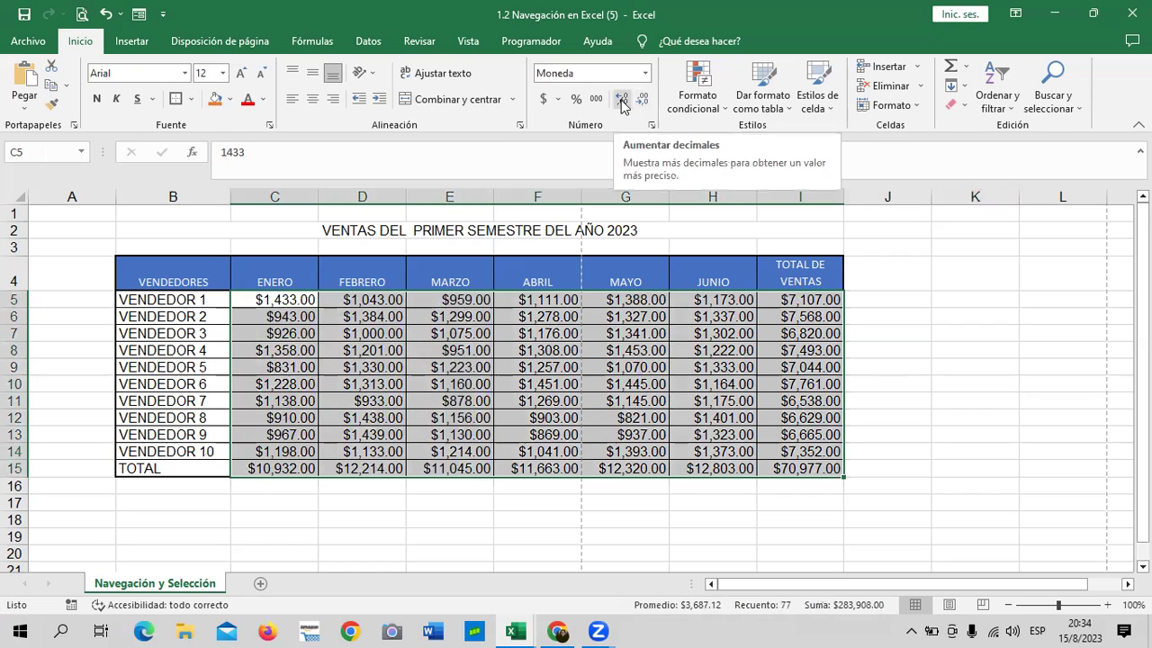
Add a third decimal place, then test and delete the value 200.000 in K5
left_click(624, 105)
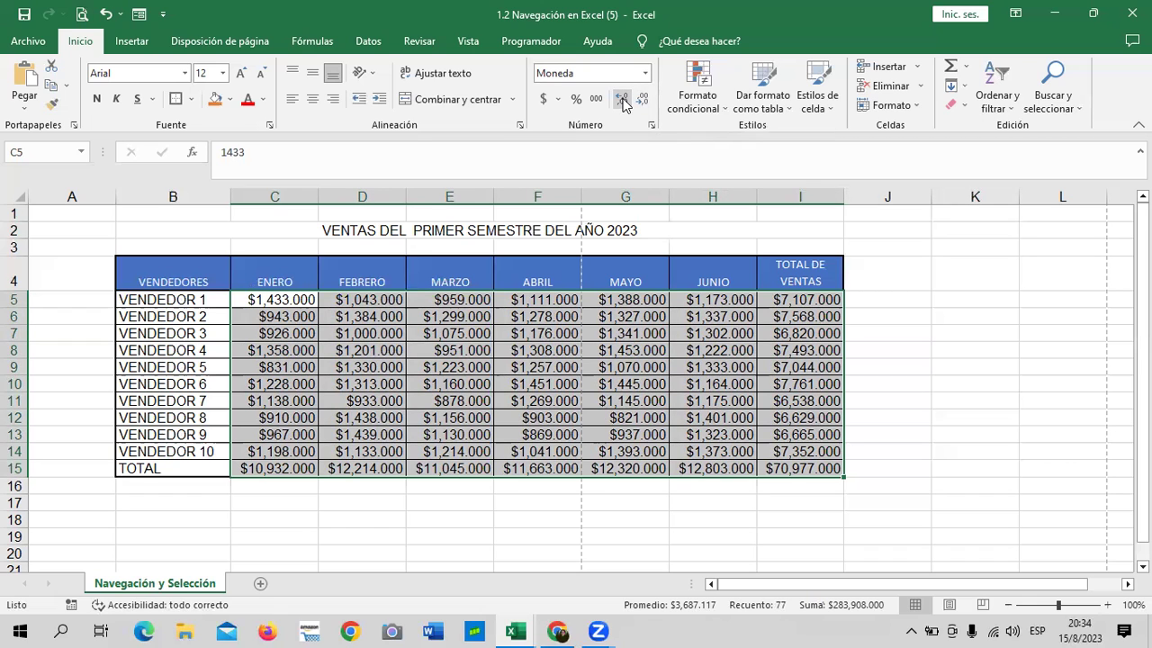
left_click(973, 298)
type("200.000")
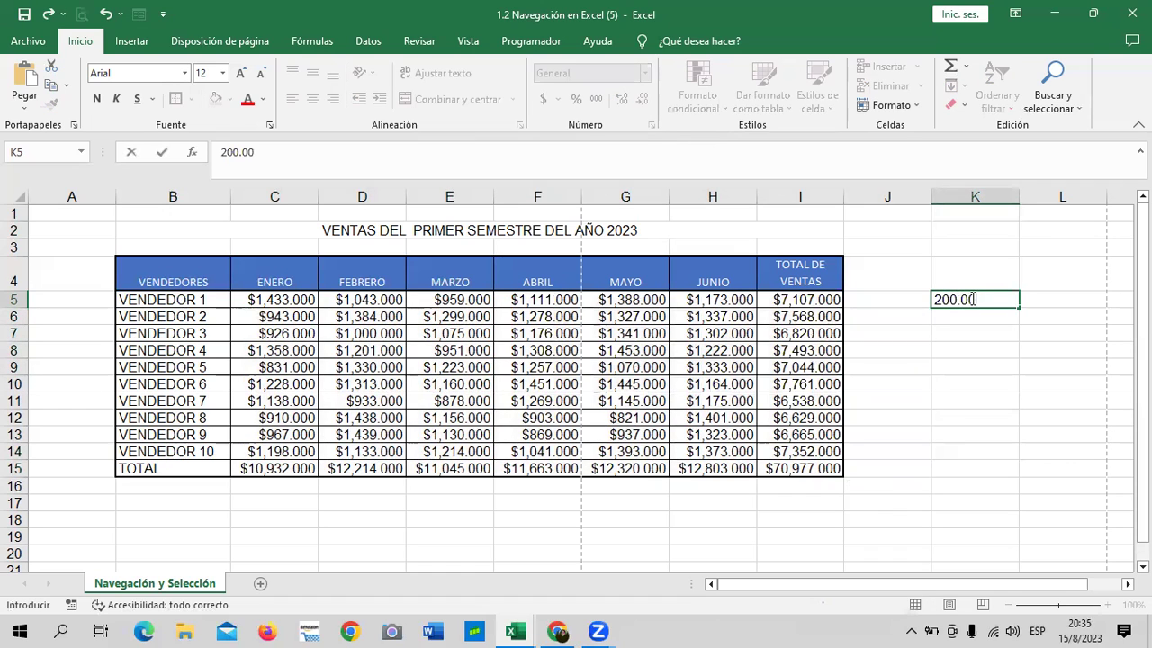
key("Return")
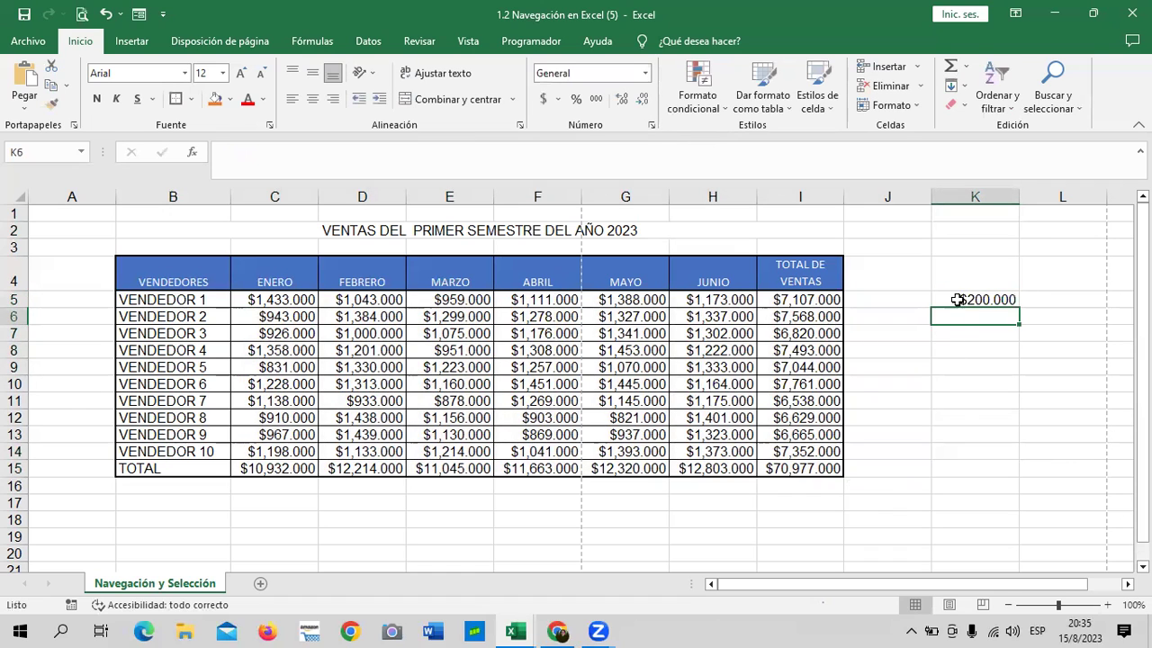
left_click(961, 298)
key("Delete")
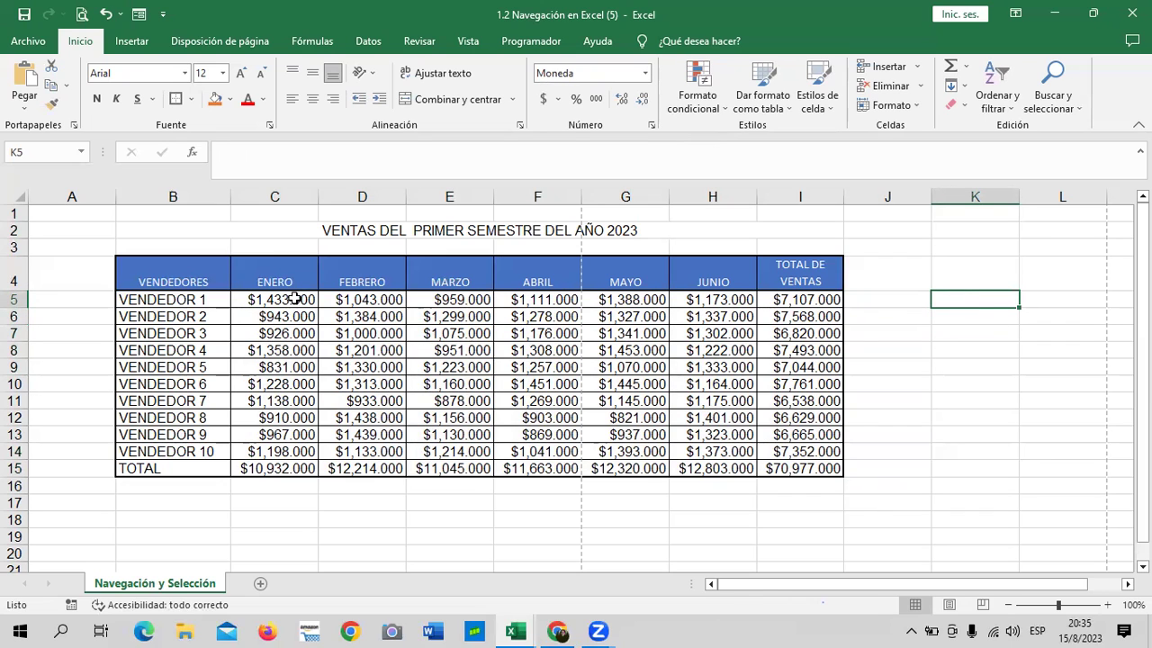
Decrease decimals on C5:I15 until figures show whole dollars like $1,433
left_click_drag(296, 299, 796, 461)
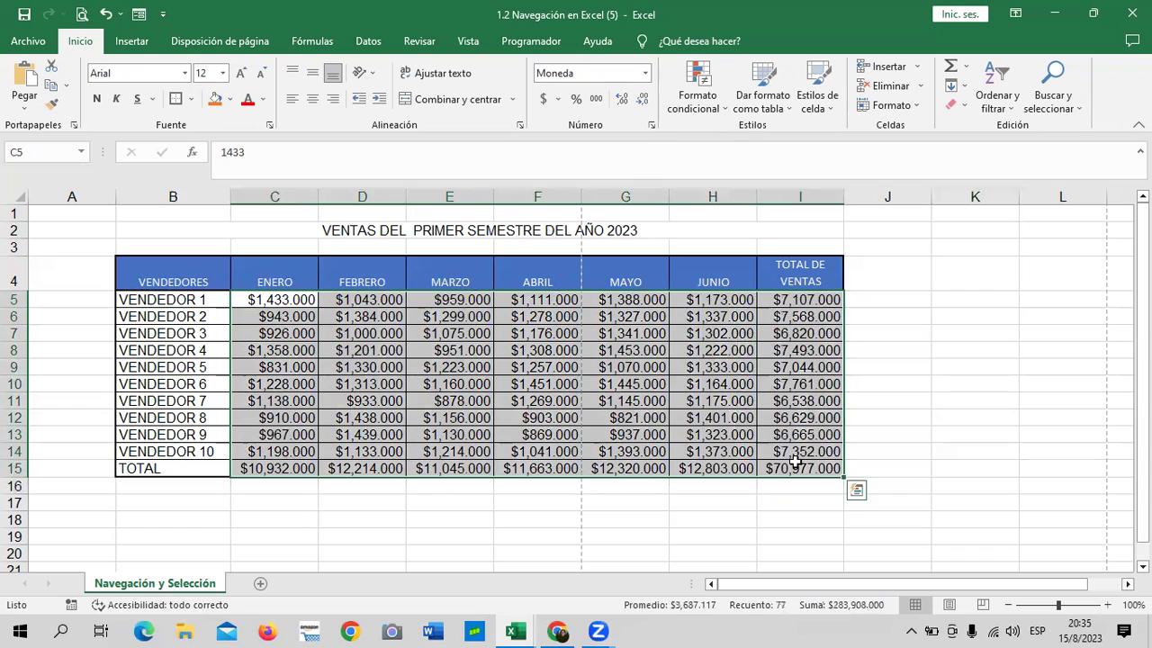
left_click(645, 108)
left_click(644, 108)
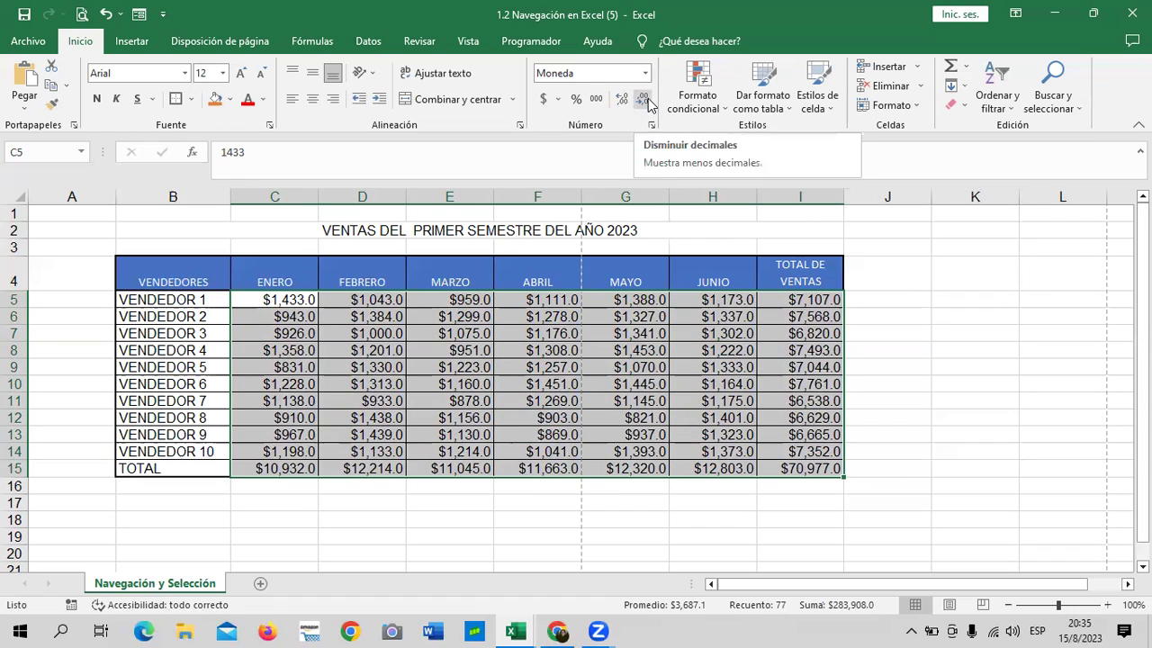
left_click(648, 100)
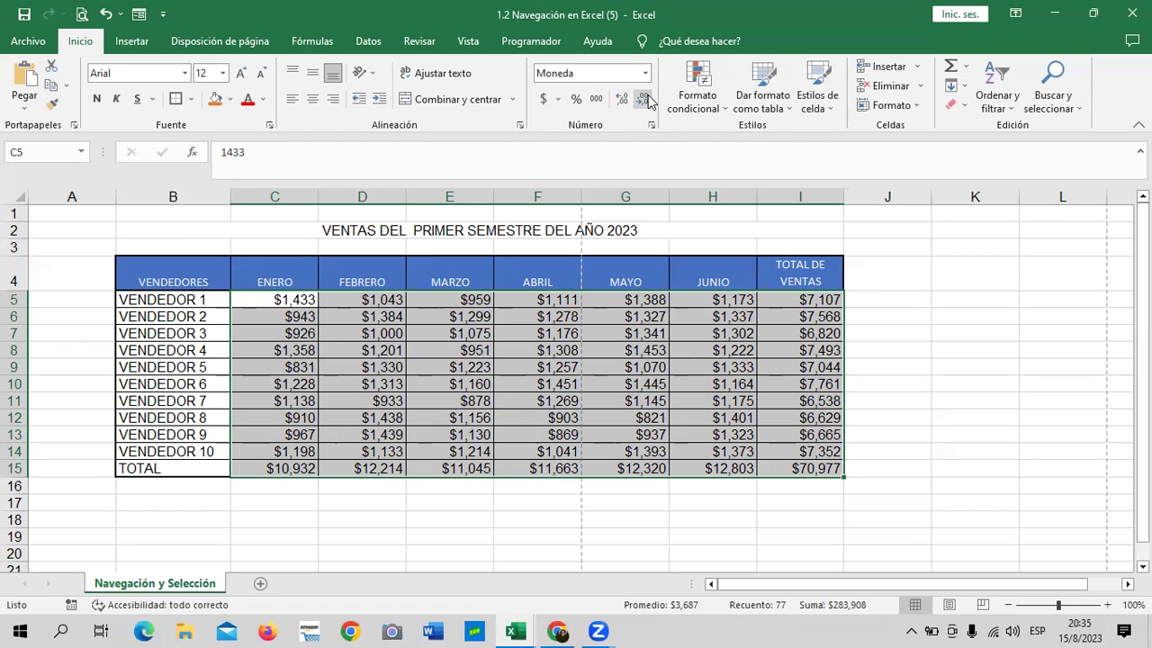
left_click(945, 364)
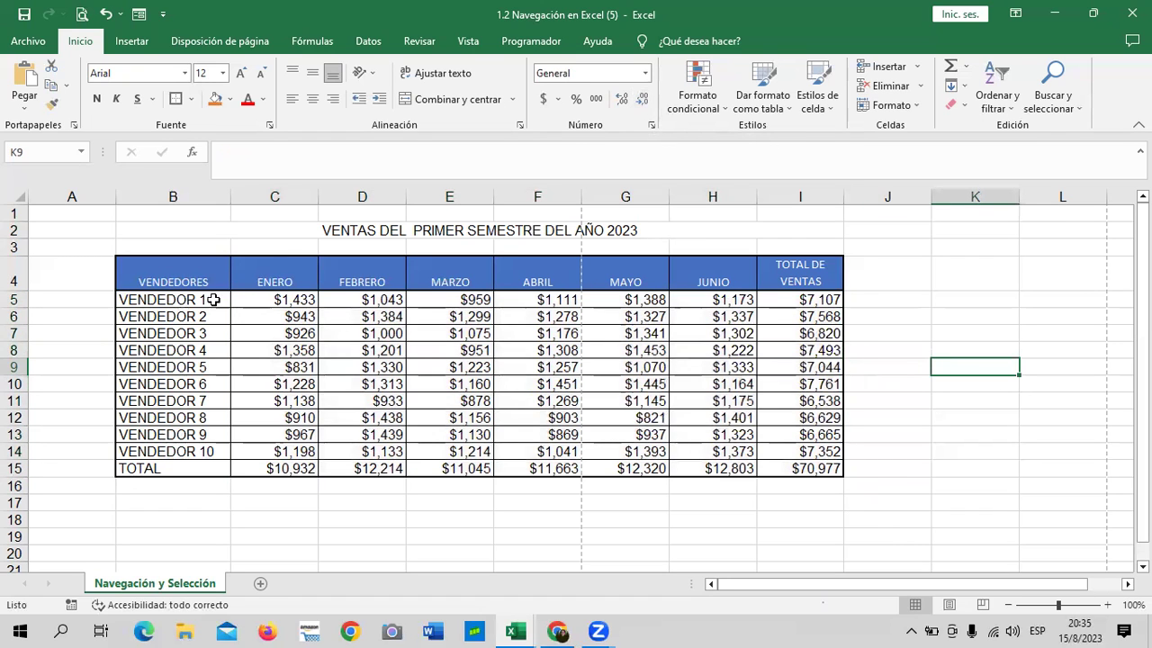
left_click_drag(250, 300, 799, 469)
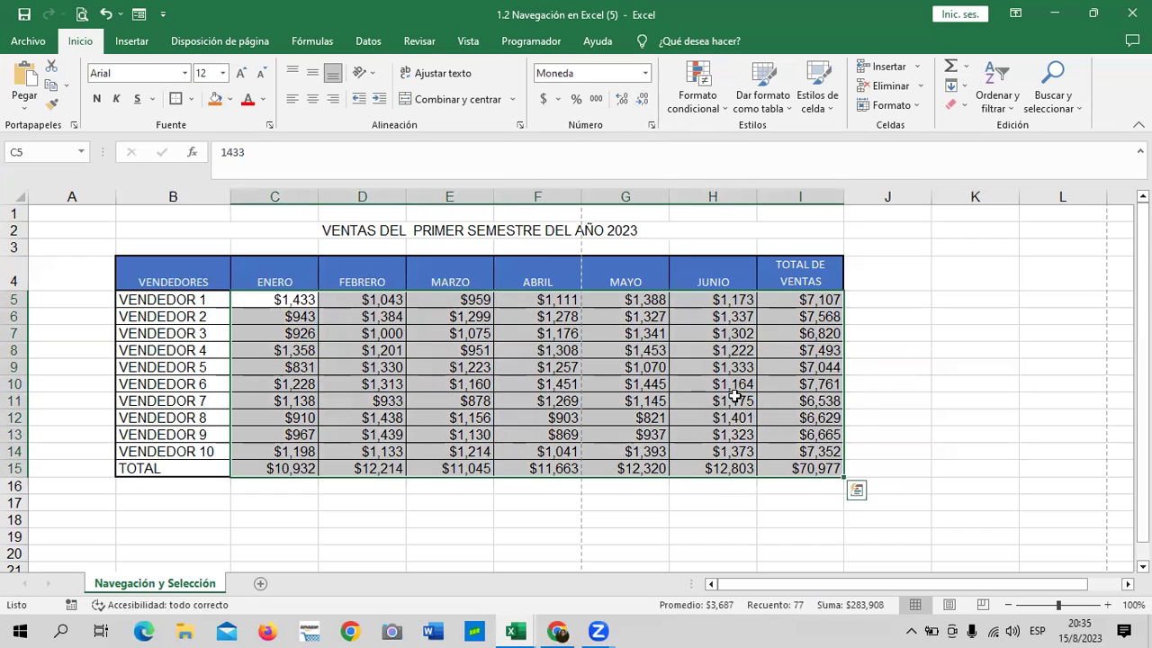
left_click(892, 313)
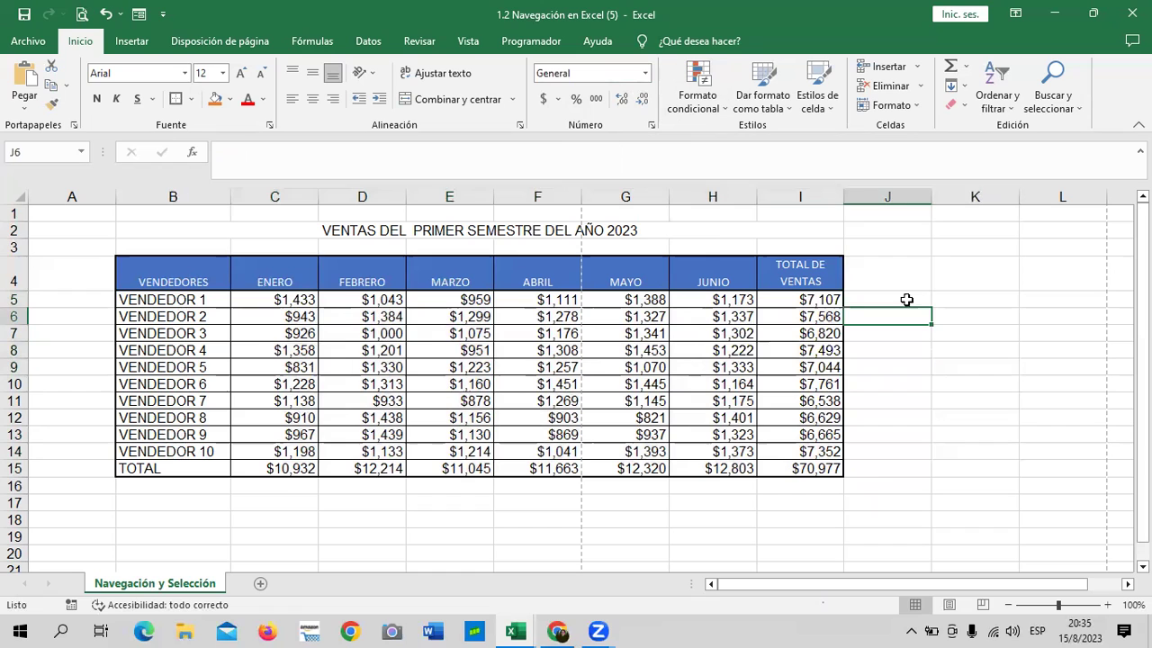
Inspect the headers from TOTAL DE VENTAS back to MARZO
left_click(958, 279)
left_click(792, 277)
left_click(725, 279)
left_click(643, 272)
left_click(547, 276)
left_click(427, 273)
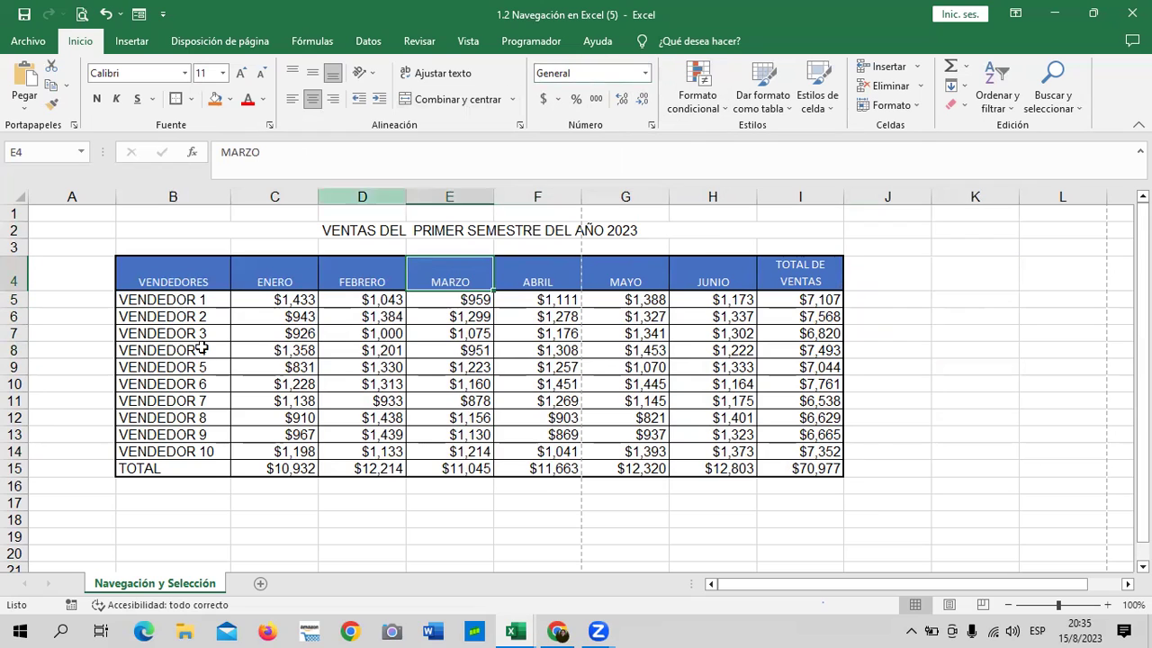
Check sample values in C5, C10, E11, H11, H7, F7, D7 and F11
left_click(263, 297)
left_click(288, 382)
left_click(430, 396)
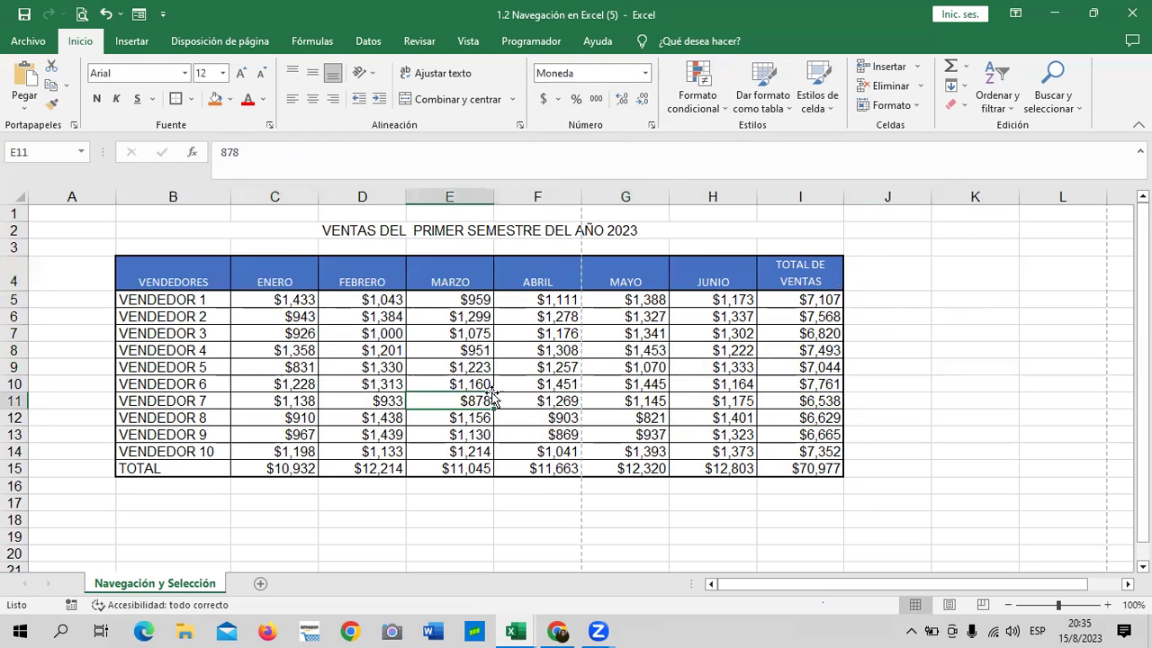
left_click(736, 399)
left_click(720, 338)
left_click(539, 327)
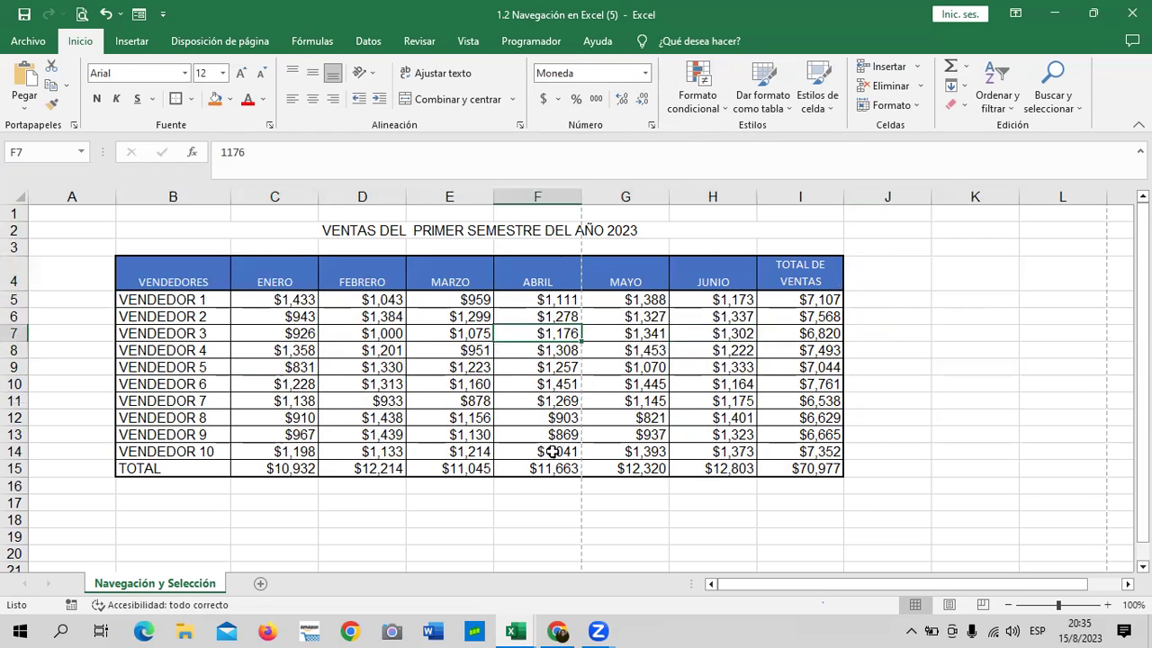
left_click(359, 329)
left_click(550, 401)
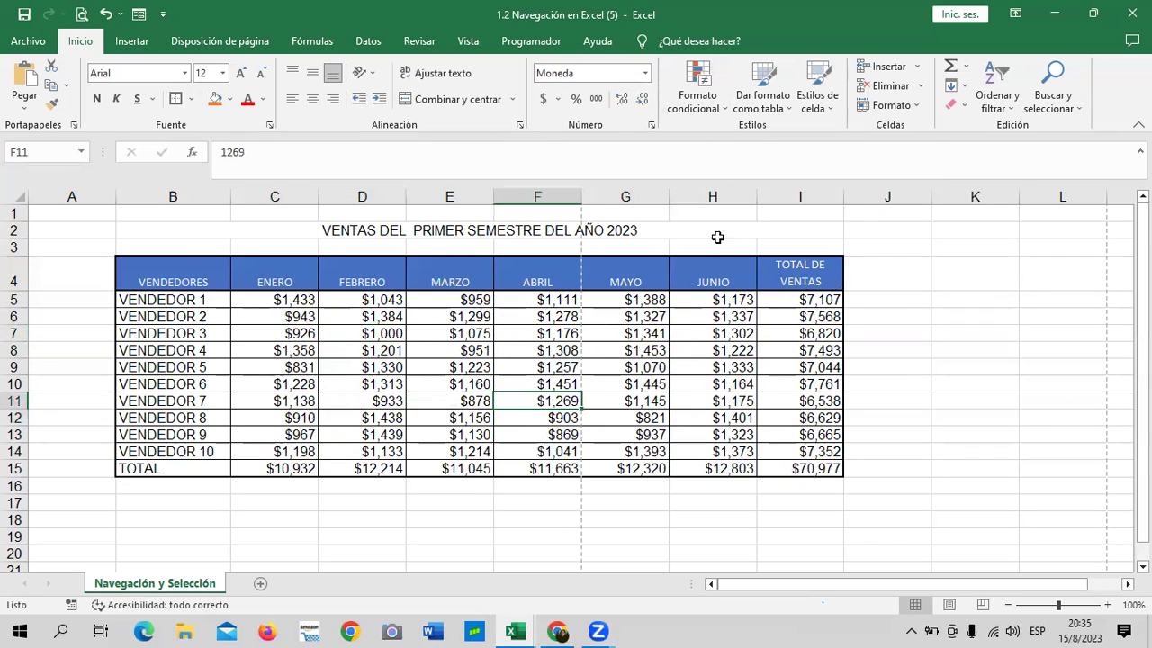
left_click(906, 273)
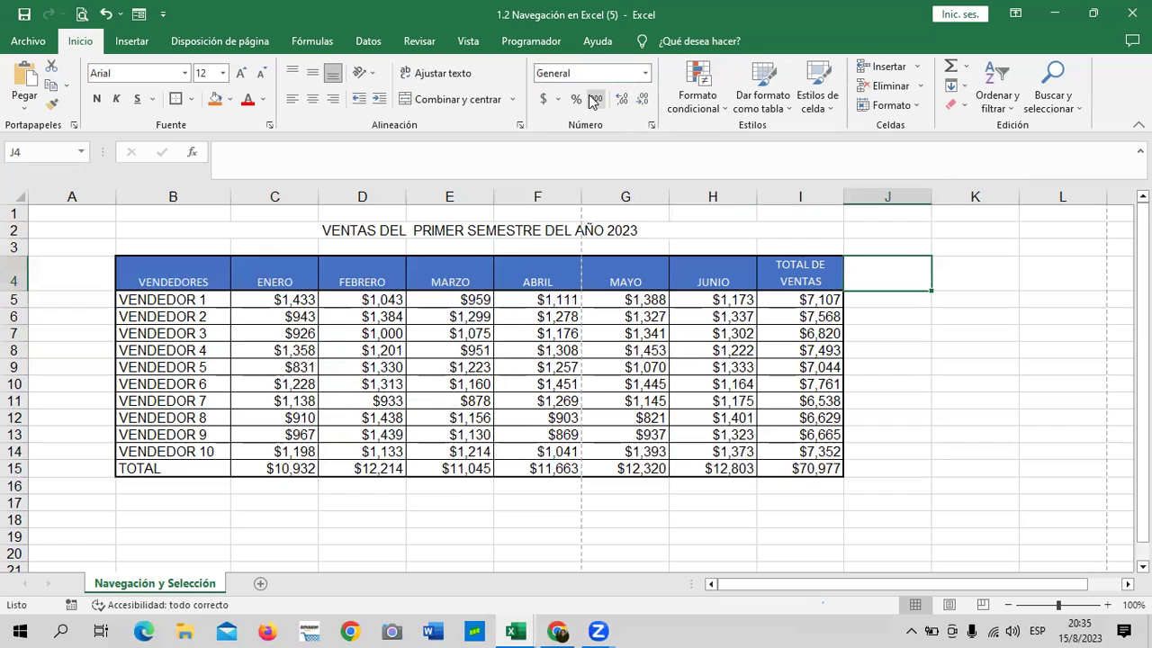
mouse_move(261, 300)
left_mouse_down()
mouse_move(541, 450)
mouse_move(837, 473)
left_mouse_up()
Apply Contabilidad format to C5:I15 and remove both decimal places
left_click(646, 76)
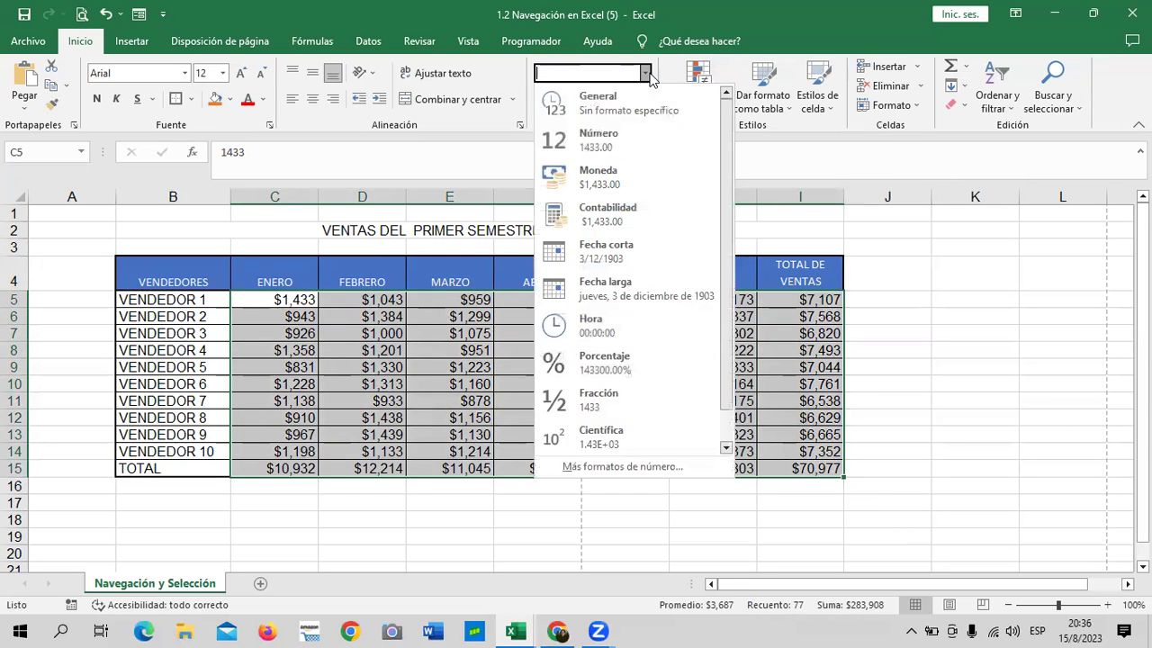
left_click(598, 218)
left_click(920, 319)
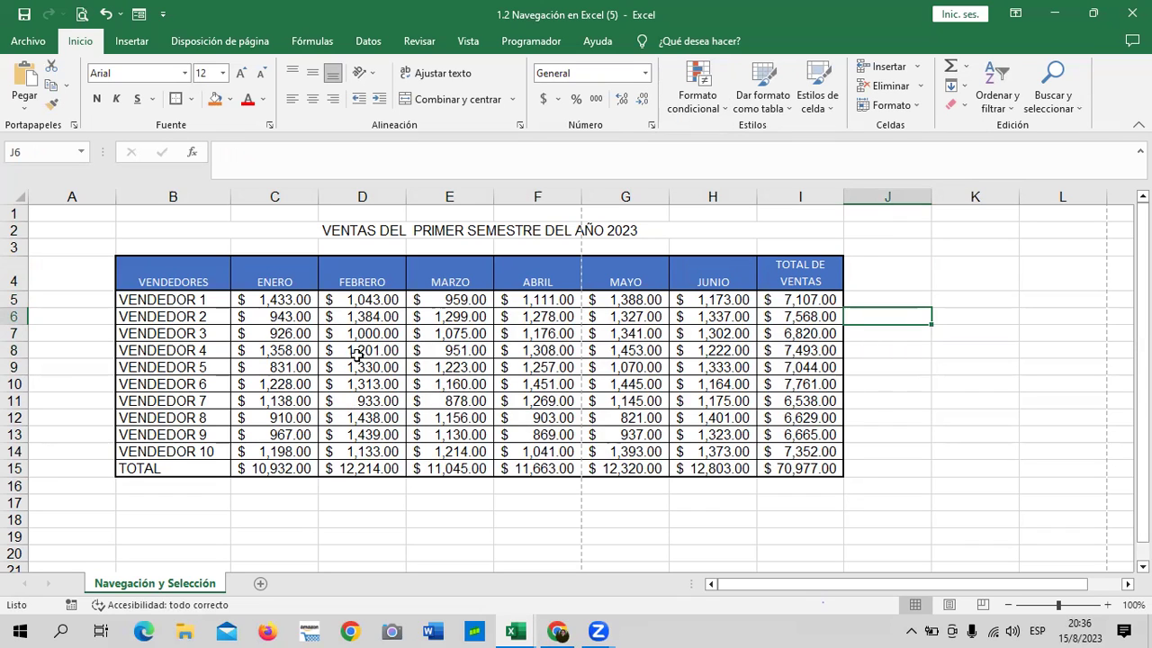
mouse_move(297, 301)
left_mouse_down()
mouse_move(671, 484)
mouse_move(801, 468)
left_mouse_up()
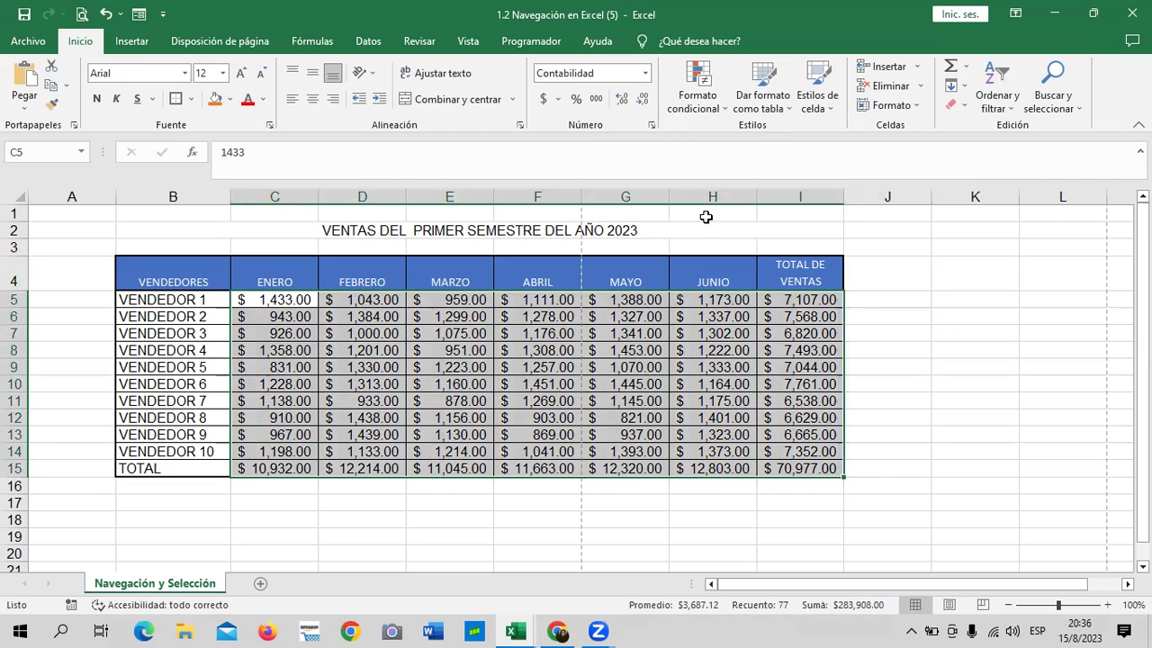
left_click(645, 101)
left_click(645, 101)
left_click(947, 329)
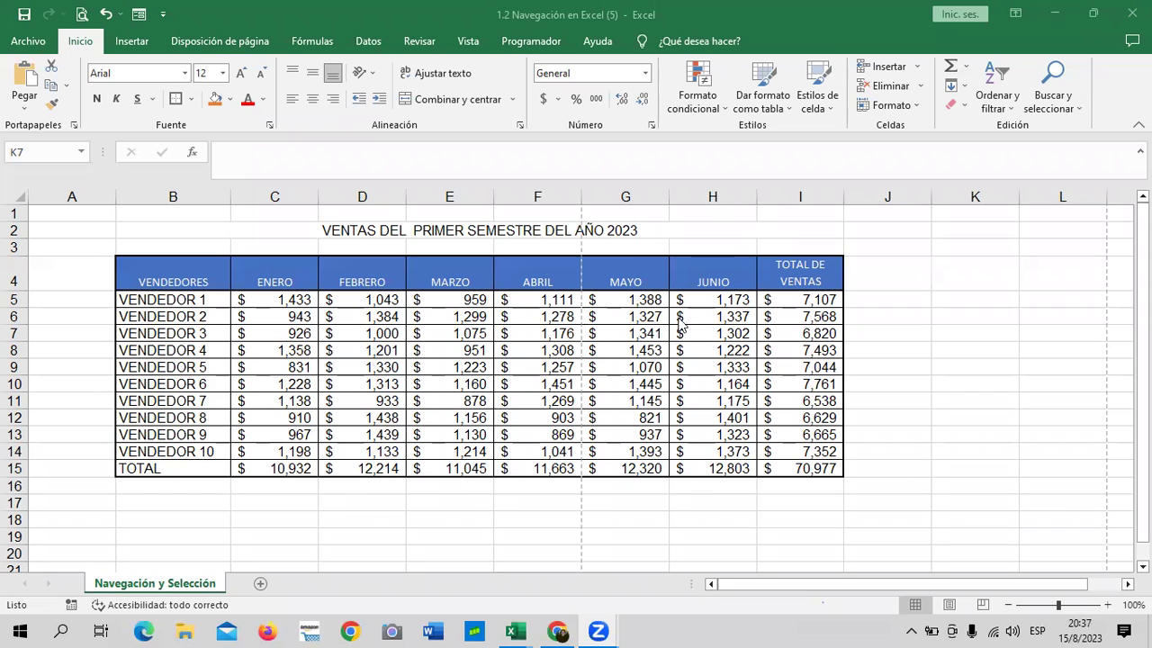
left_click(626, 350)
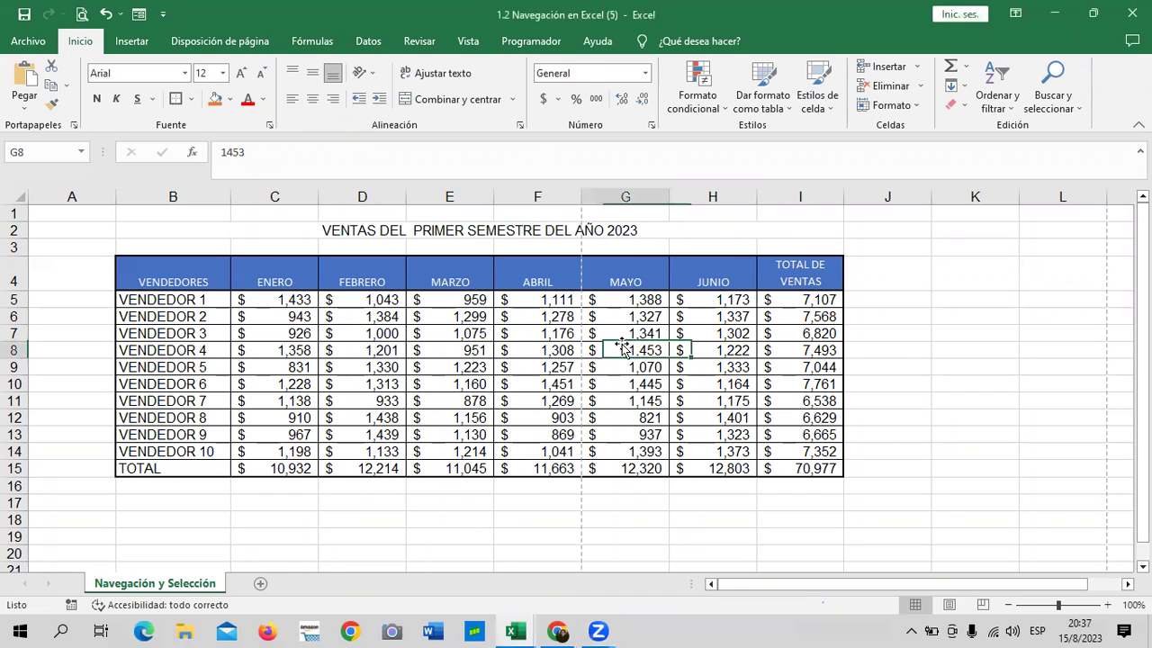
left_click(450, 350)
left_click(450, 400)
left_click(675, 417)
left_click(733, 333)
left_click(349, 335)
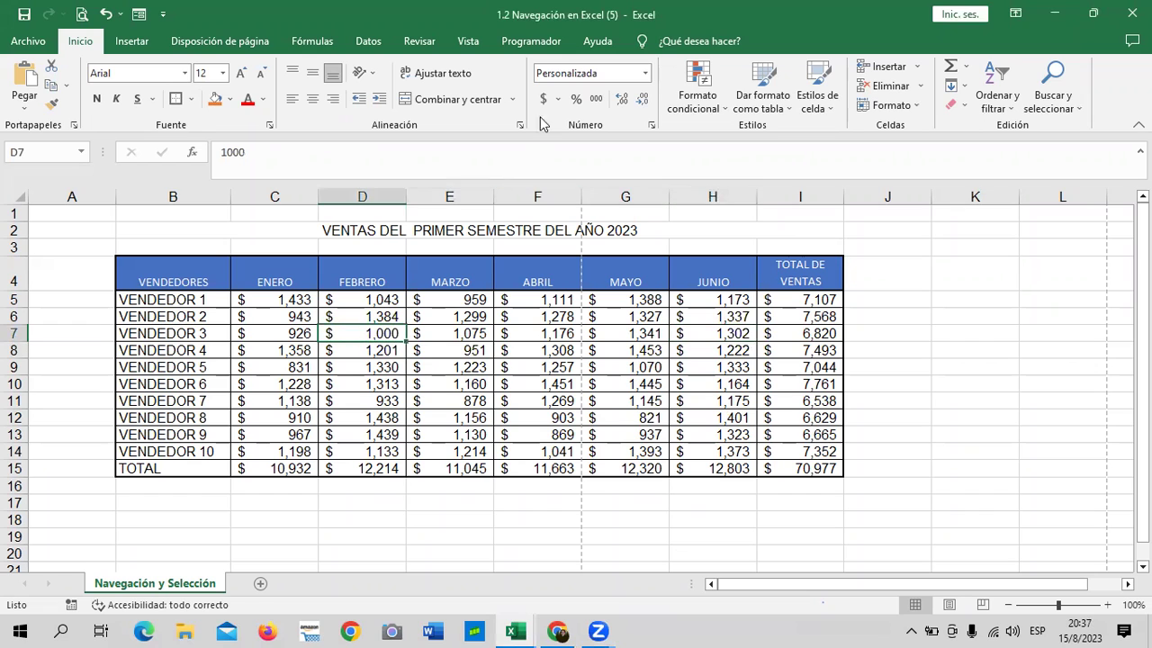
left_click(645, 74)
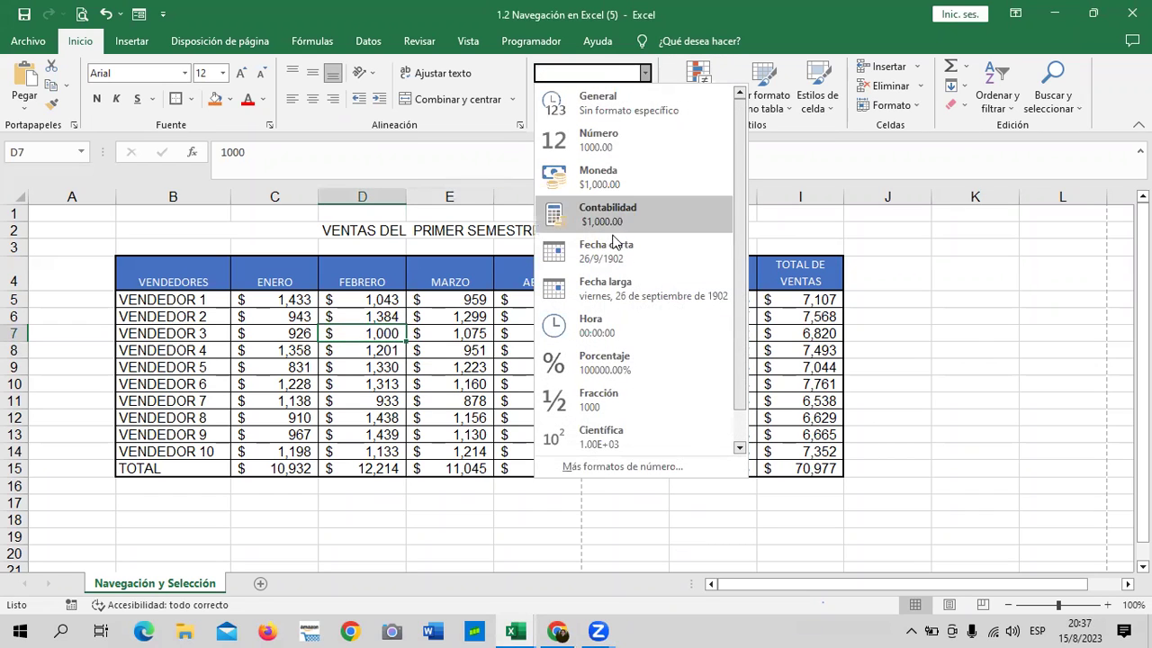
left_click(285, 346)
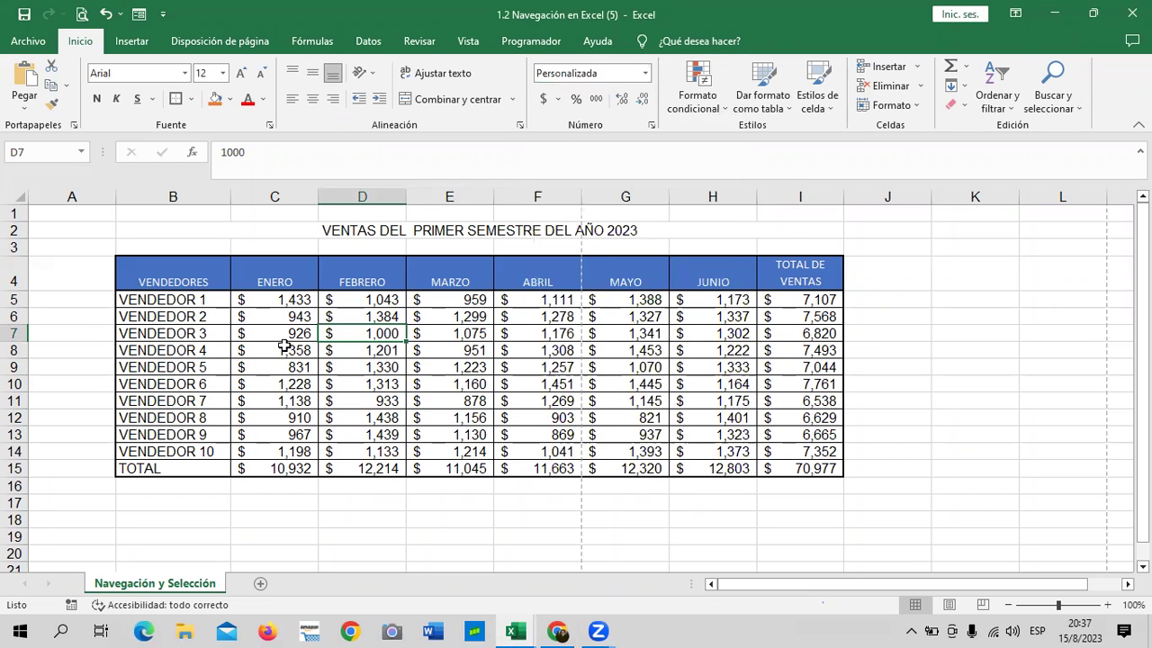
key("Down")
key("Down")
key("Down")
key("Right")
key("Right")
key("Right")
key("Up")
key("Up")
key("Up")
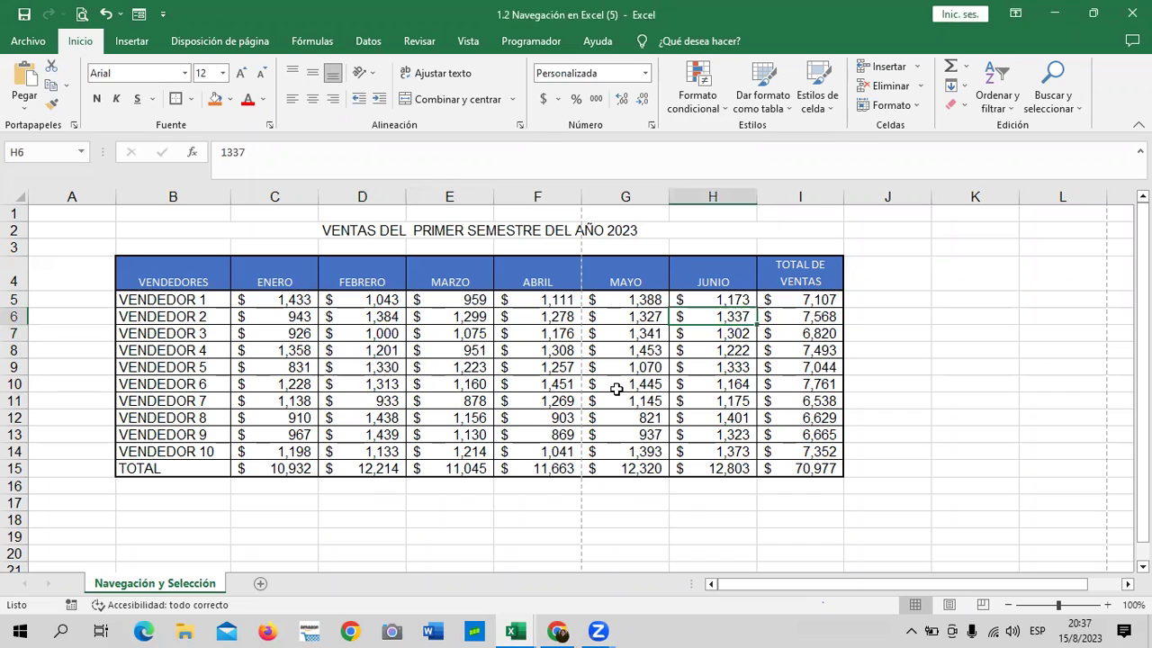
left_click(782, 300)
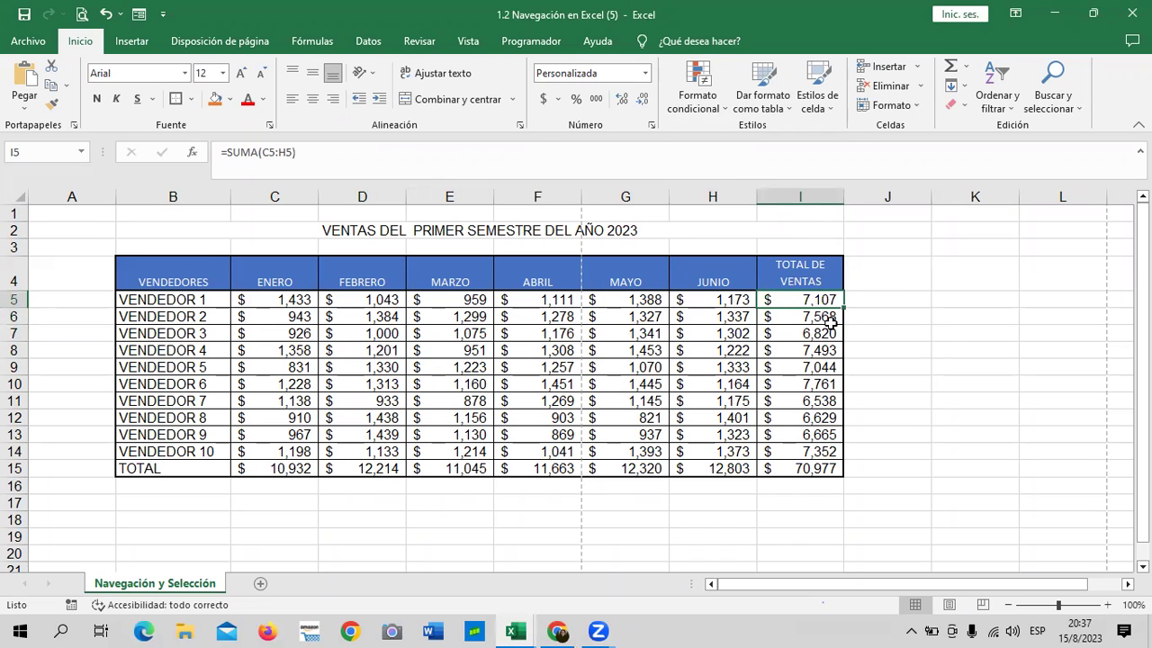
Delete the vendor totals in column I, leaving TOTAL DE VENTAS empty
left_click(802, 462)
left_click_drag(792, 304, 800, 462)
key("Delete")
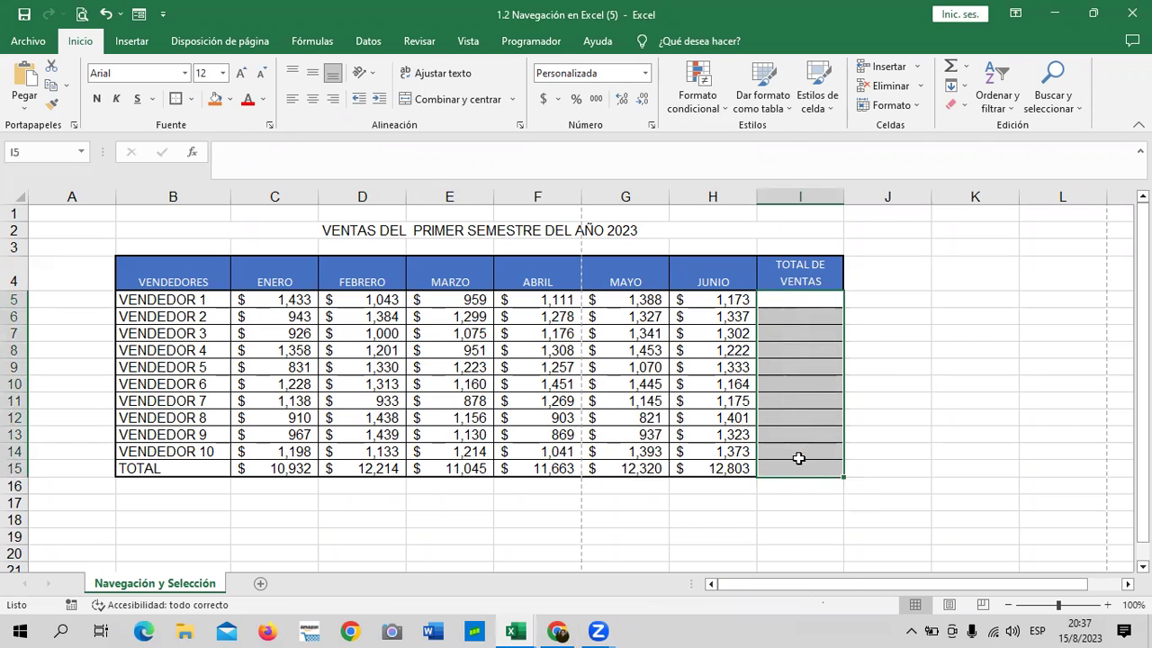
left_click(913, 414)
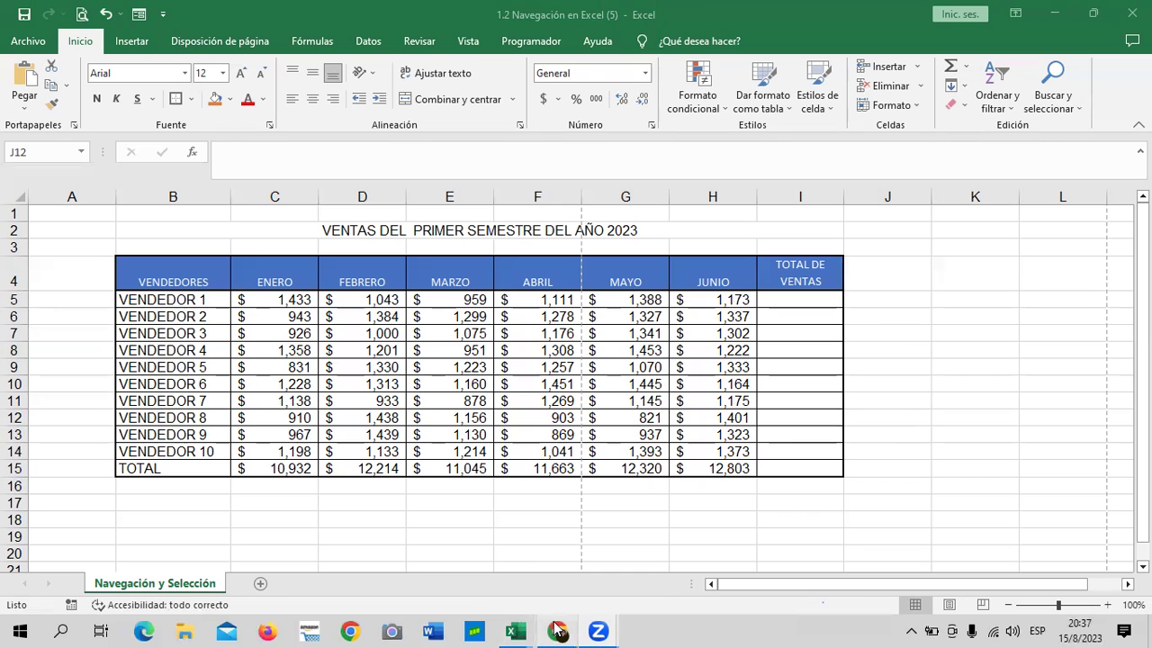
Switch to the Inglés Corporativo course page and scroll up to the unit navigation bar
mouse_move(554, 630)
left_click(544, 581)
scroll(468, 509, "up", 5)
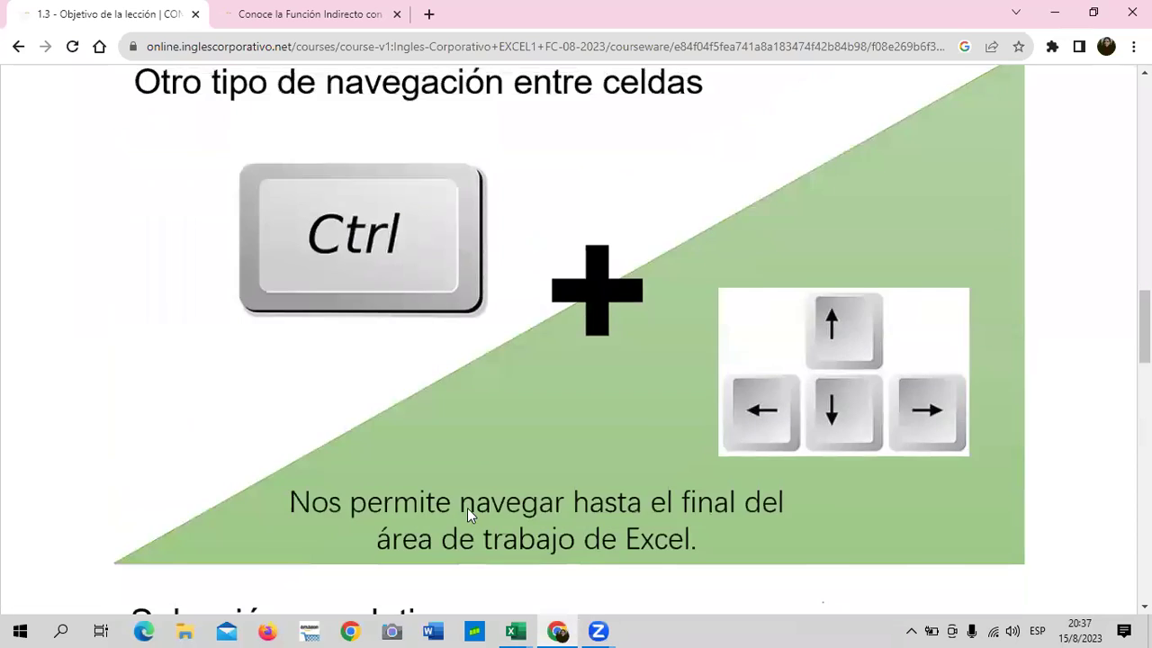
scroll(468, 509, "up", 5)
scroll(467, 508, "up", 5)
scroll(467, 509, "up", 5)
scroll(463, 509, "down", 2)
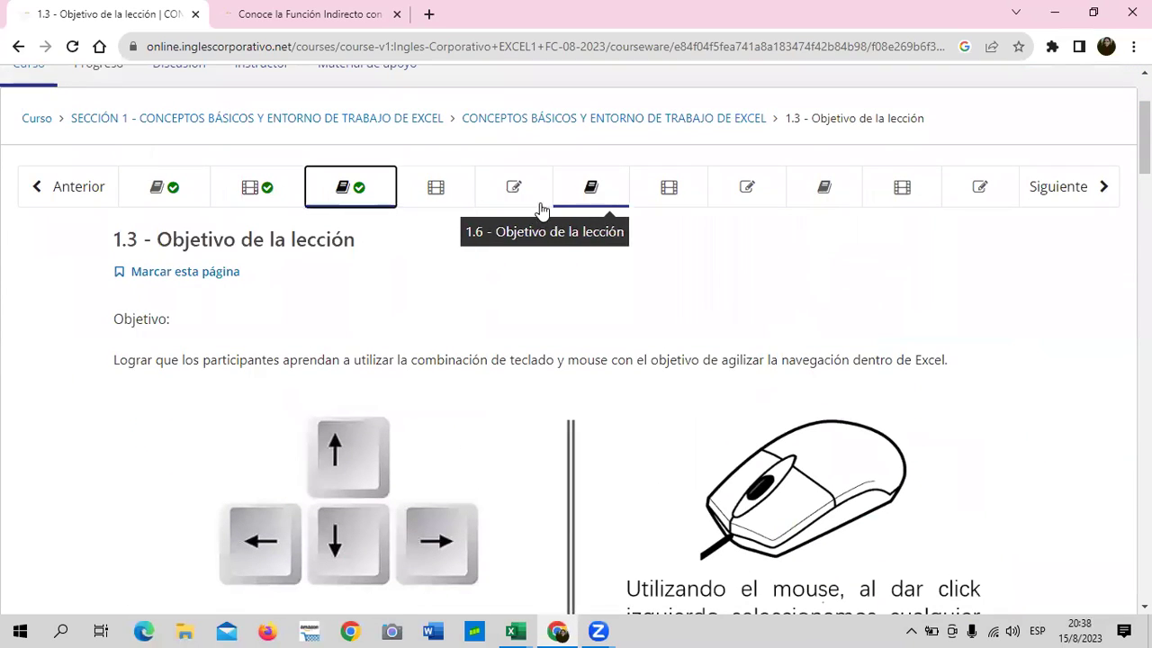
Open 1.5 Laboratorio and scroll through its quiz questions on cells and ranges
left_click(486, 190)
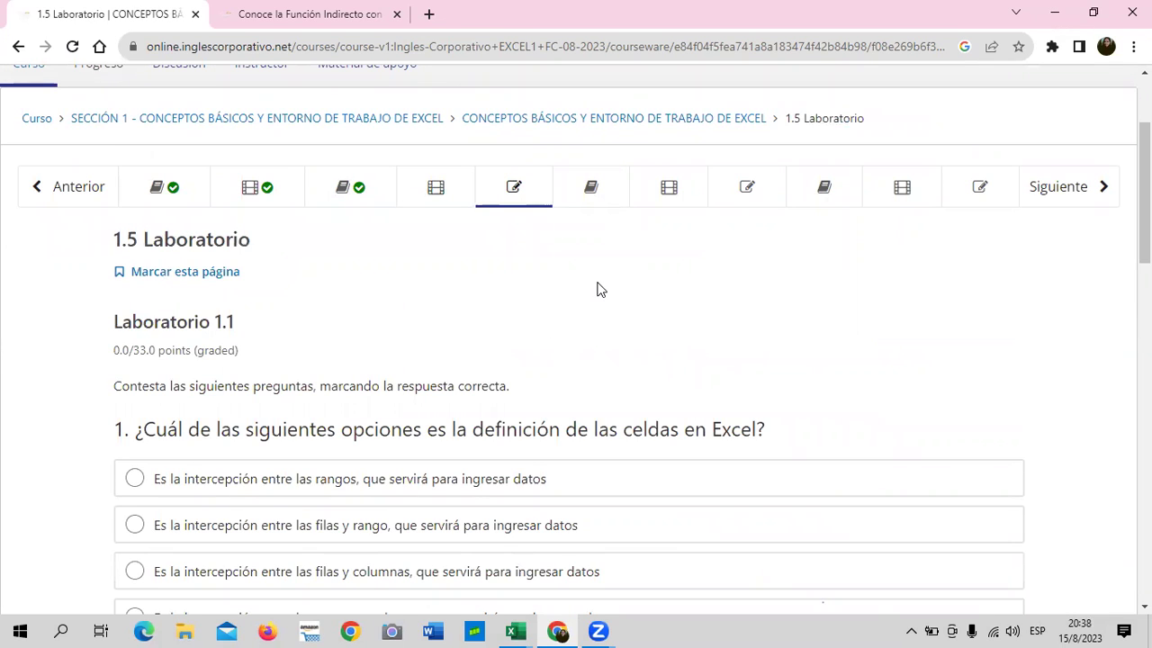
scroll(595, 288, "down", 5)
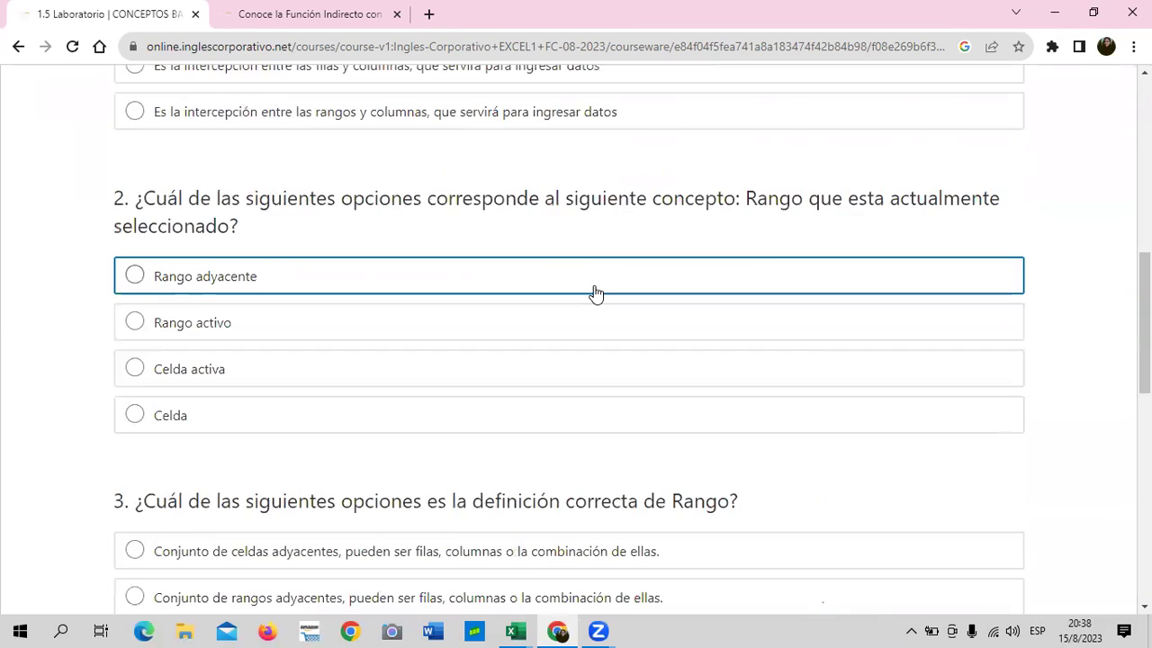
scroll(594, 292, "down", 9)
scroll(593, 292, "up", 5)
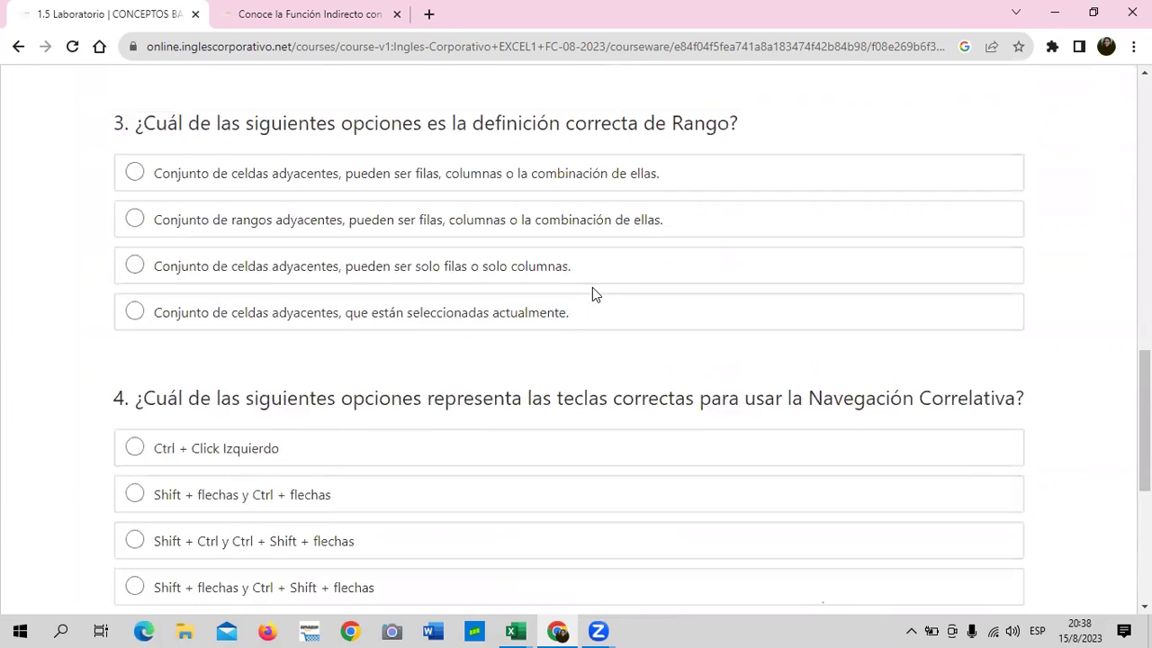
scroll(591, 288, "up", 4)
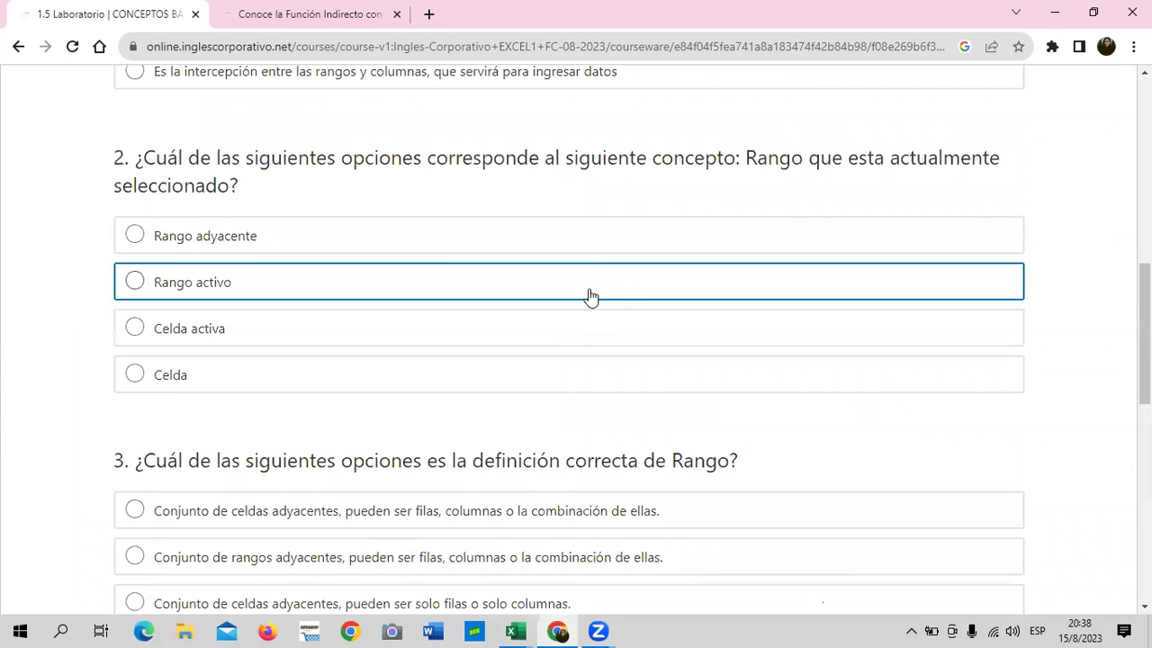
scroll(590, 296, "up", 3)
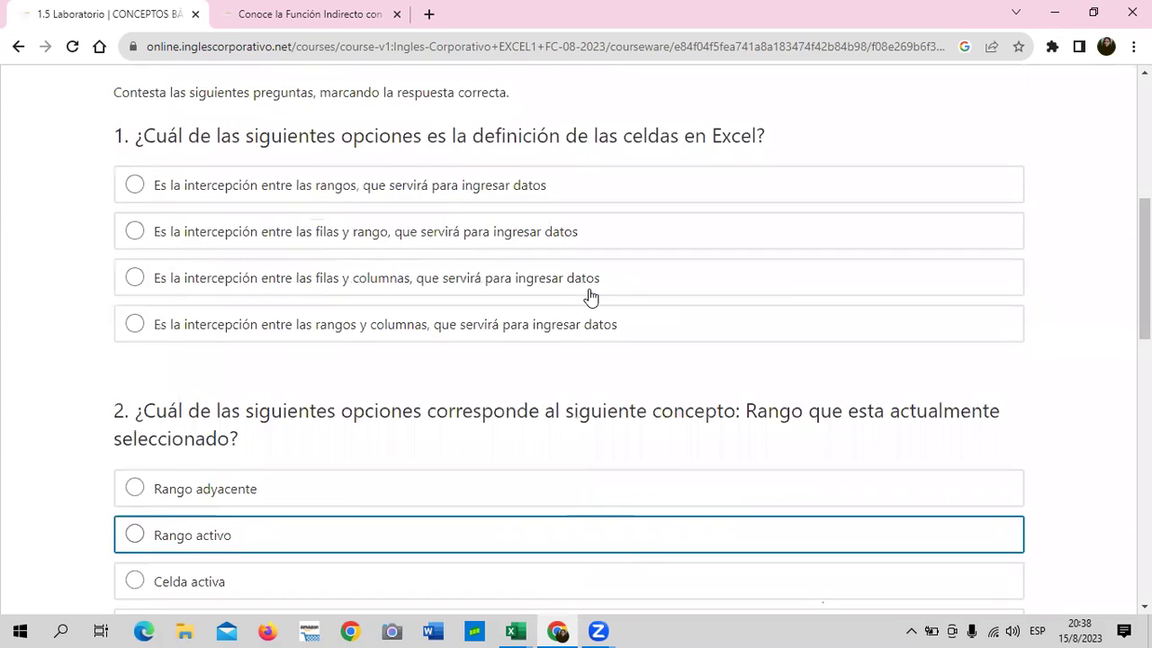
scroll(590, 296, "up", 3)
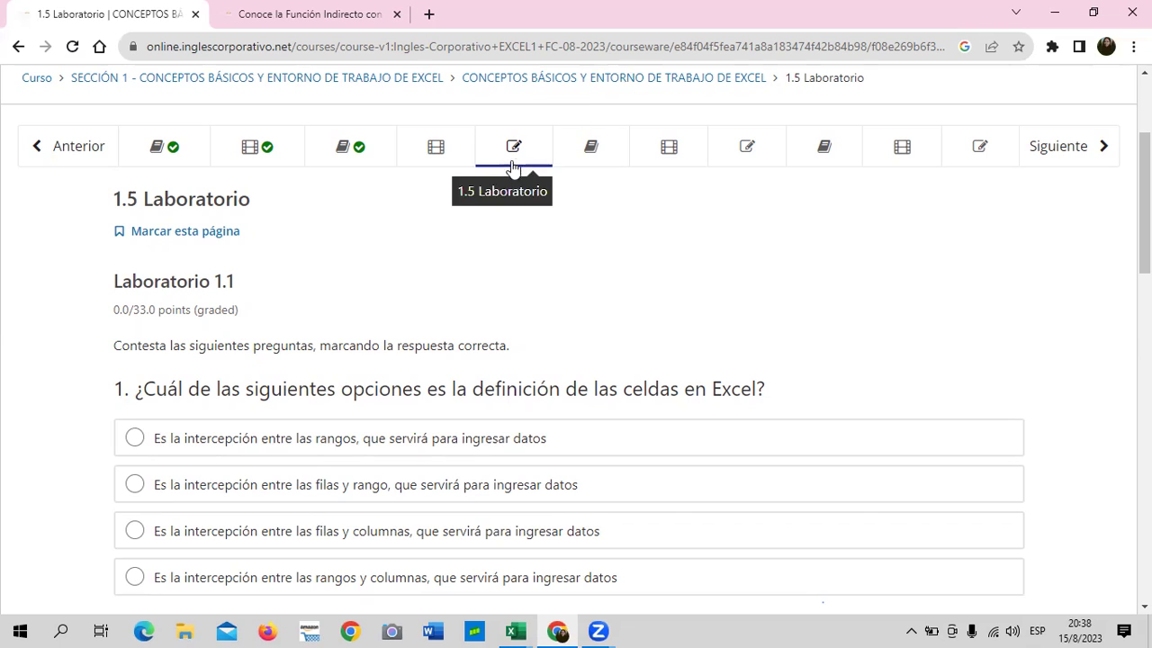
Open the 1.8 Laboratorio quiz (Laboratorio 1.2) and scroll through its four questions on borders and number formats
left_click(722, 157)
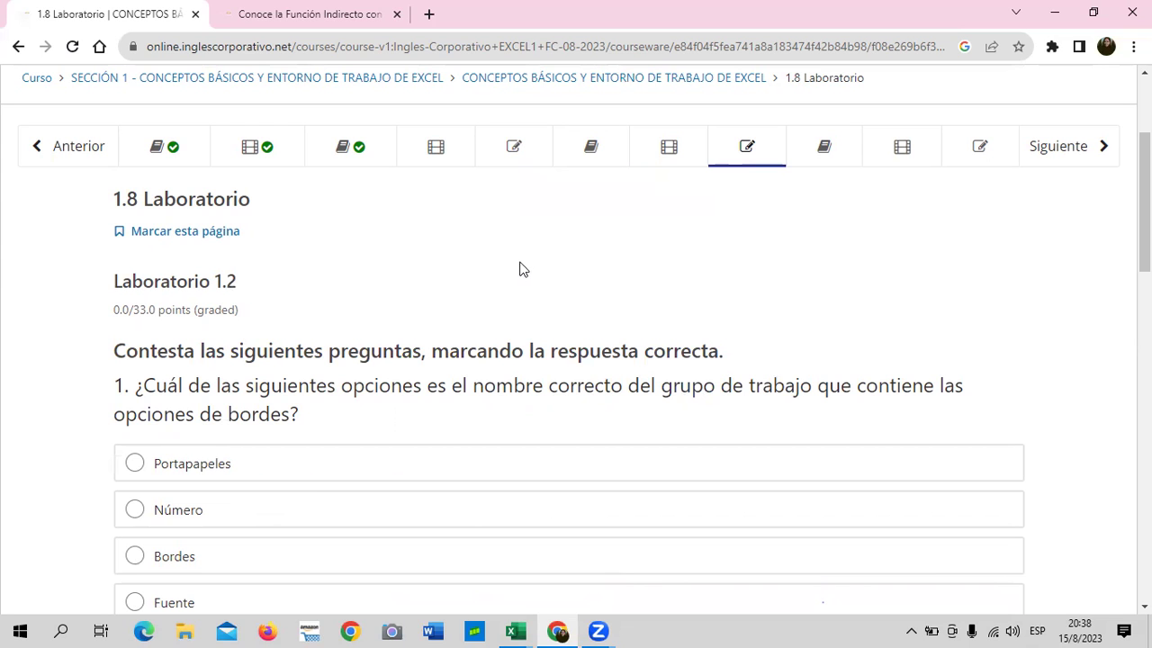
scroll(527, 259, "down", 3)
scroll(527, 260, "down", 2)
scroll(527, 260, "down", 1)
scroll(526, 260, "down", 3)
scroll(524, 270, "down", 2)
scroll(524, 276, "down", 3)
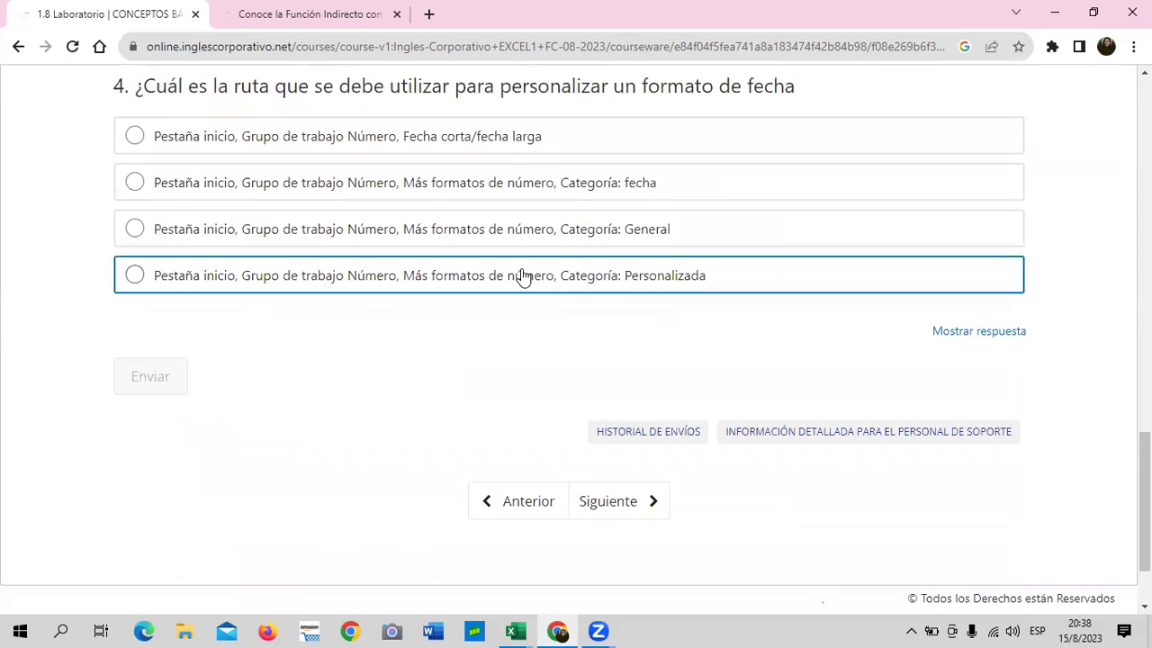
scroll(522, 275, "up", 5)
scroll(522, 275, "up", 6)
scroll(523, 275, "up", 4)
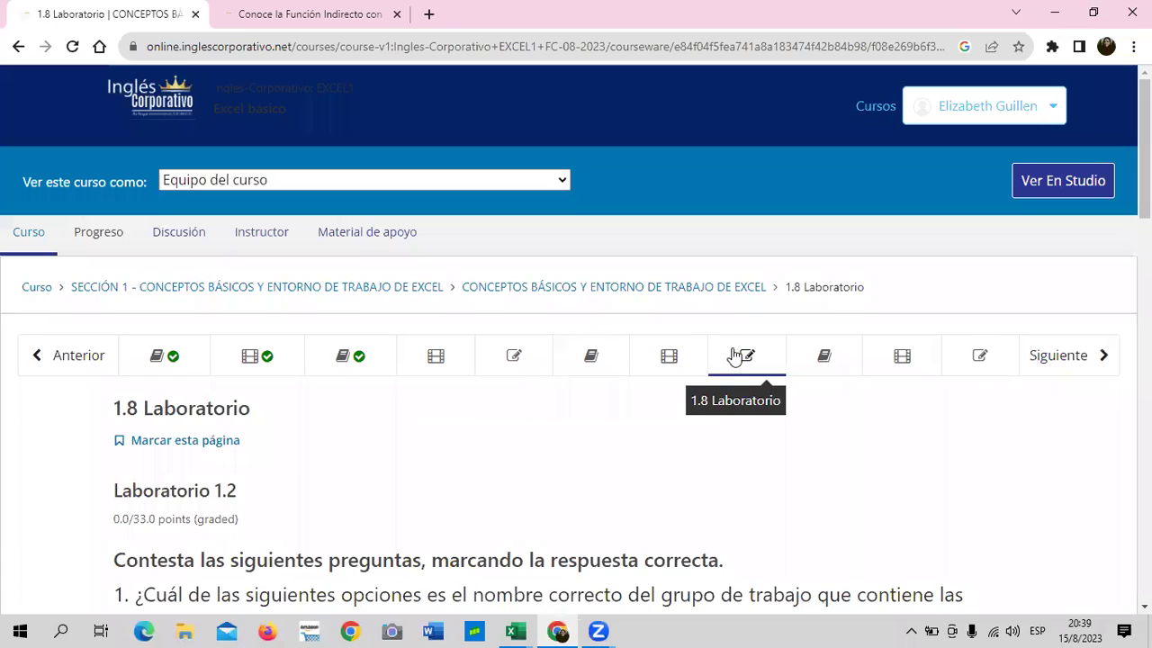
Open the 1.11 Laboratorio quiz (Laboratorio 1.3) and scroll through its paste-type questions
left_click(956, 361)
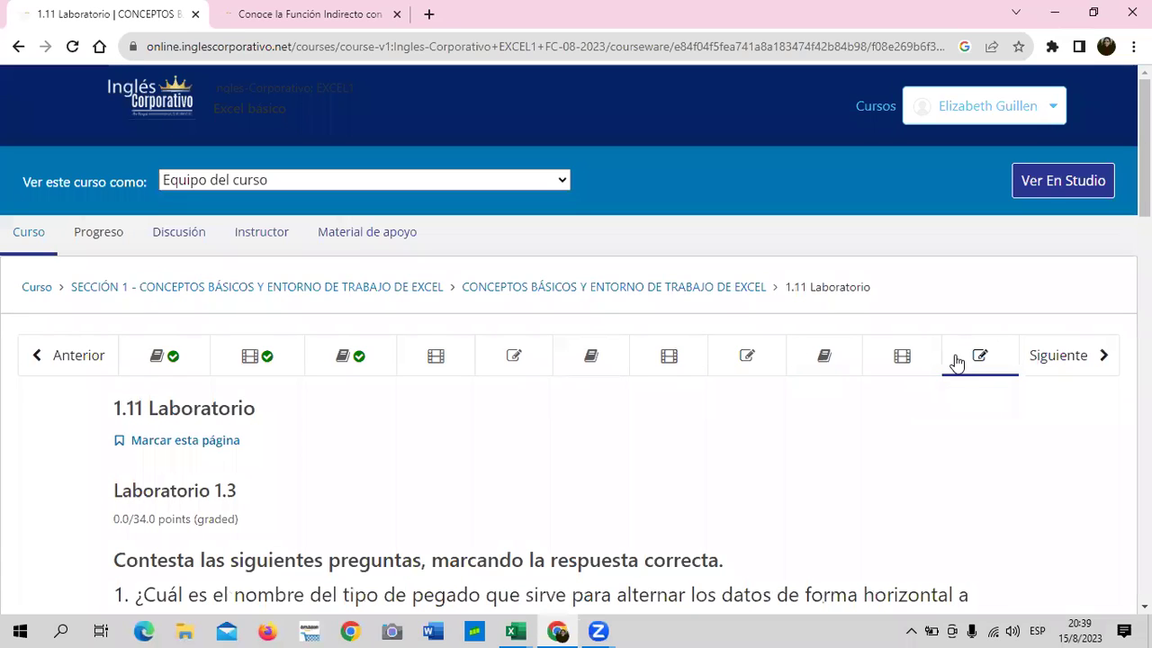
scroll(793, 424, "down", 3)
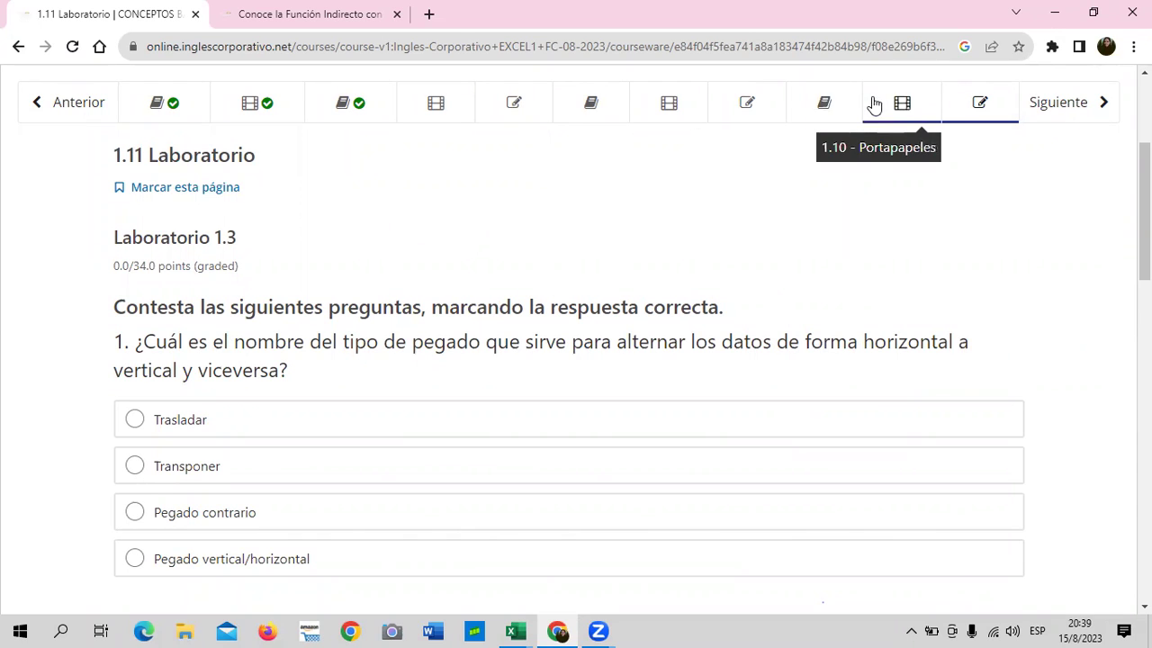
scroll(841, 214, "up", 1)
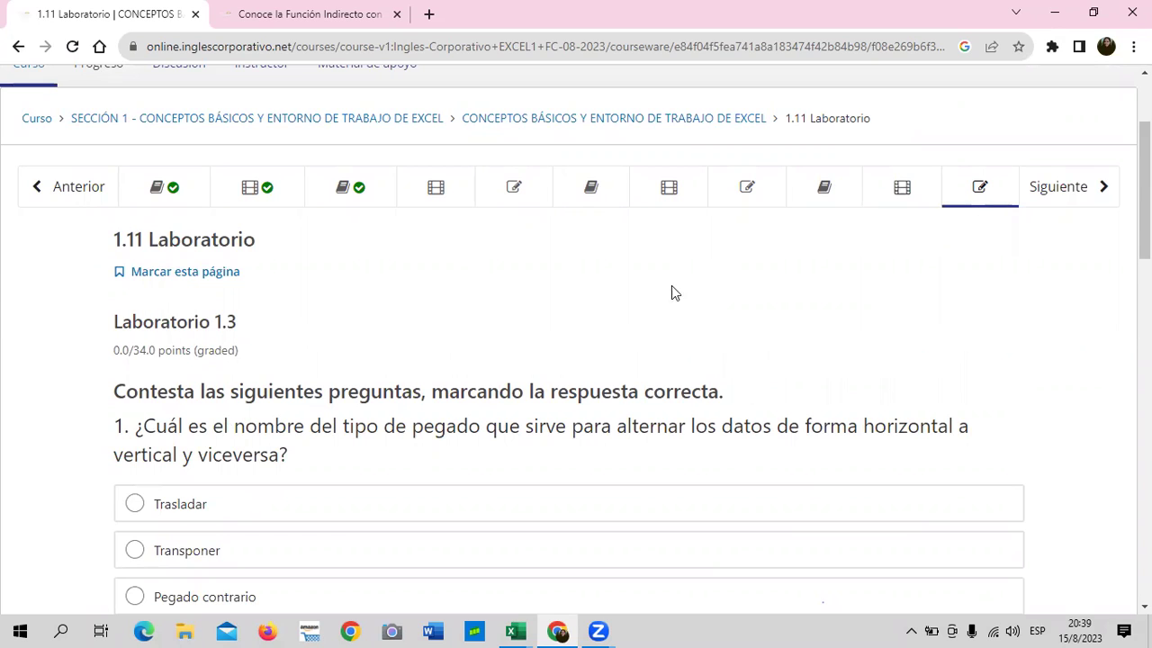
scroll(666, 327, "down", 3)
scroll(658, 337, "down", 4)
scroll(658, 339, "down", 2)
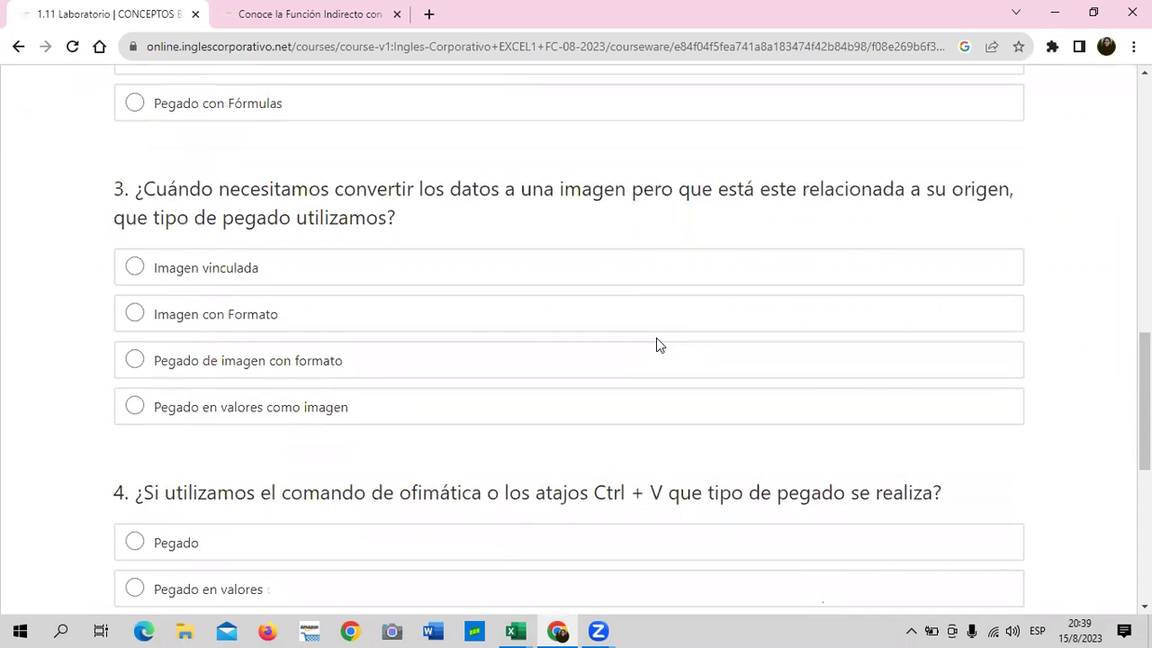
scroll(657, 345, "up", 4)
scroll(656, 348, "up", 2)
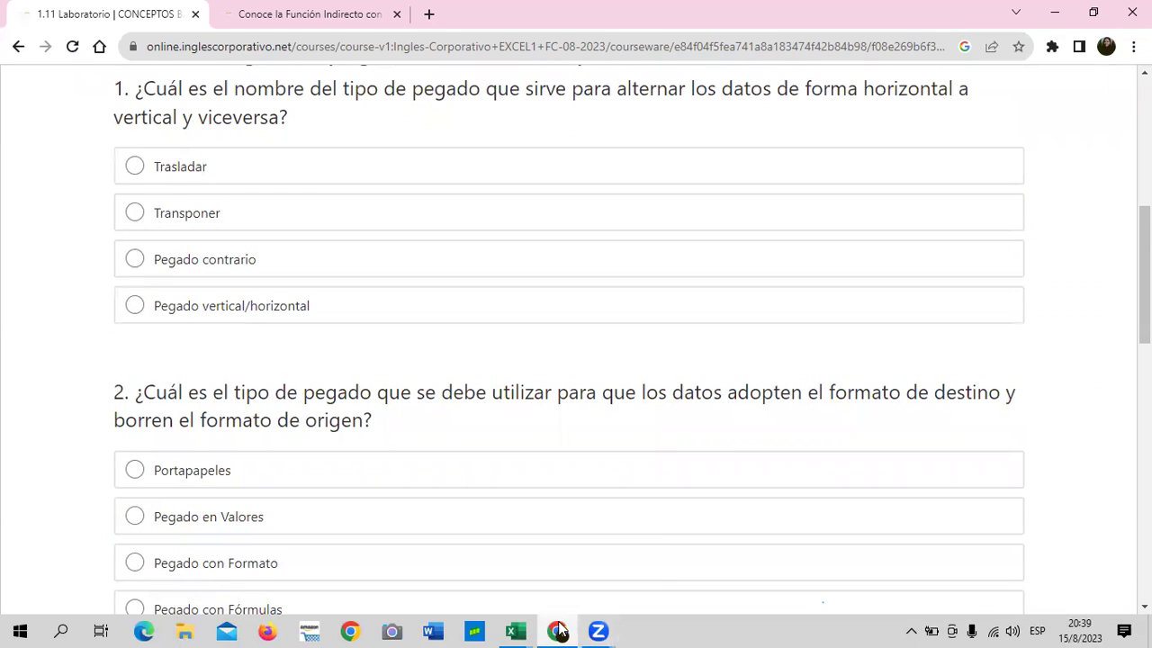
Switch back to the 1.2 Navegación en Excel (5) workbook and select cell I5 for Vendedor 1's total
mouse_move(515, 631)
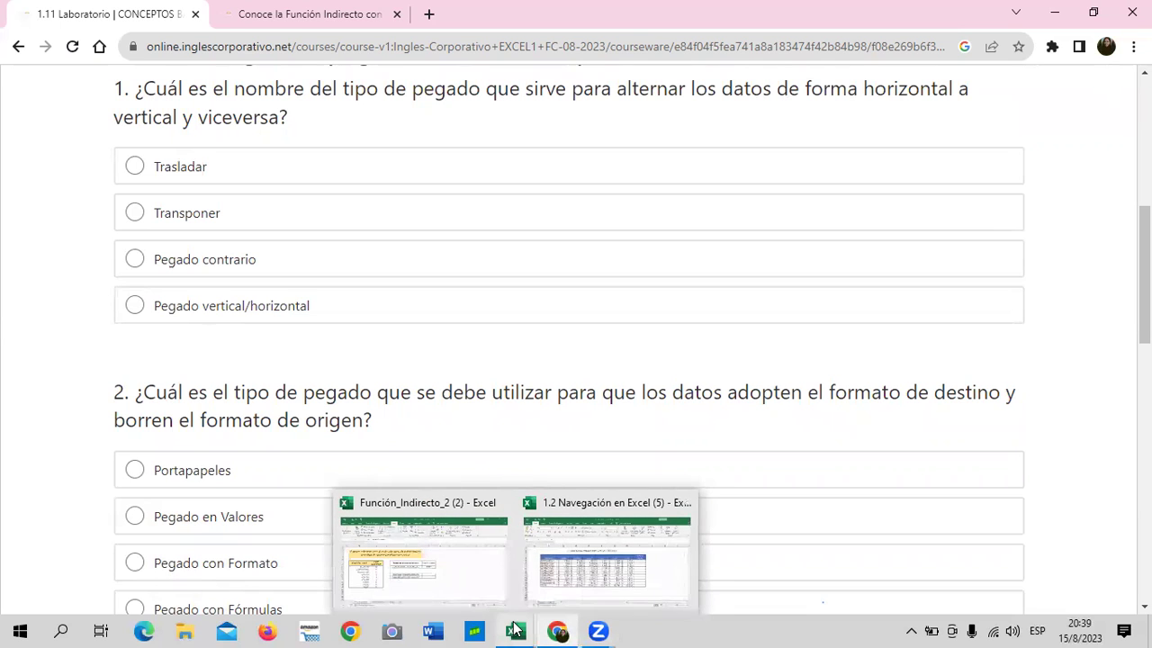
left_click(621, 565)
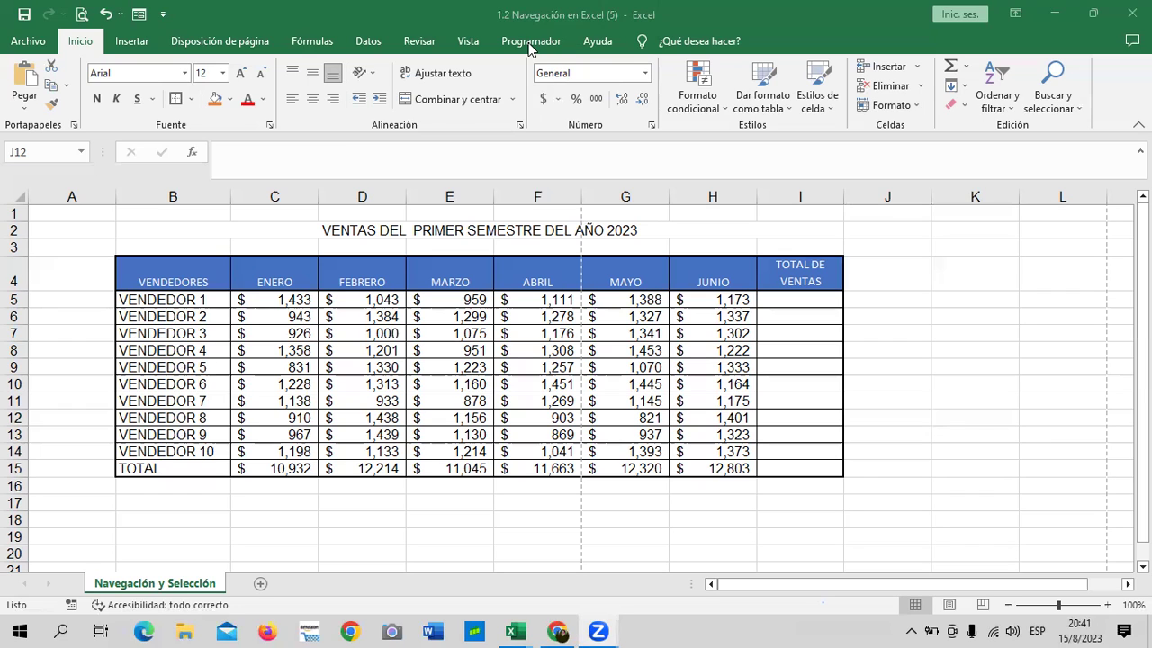
left_click(814, 298)
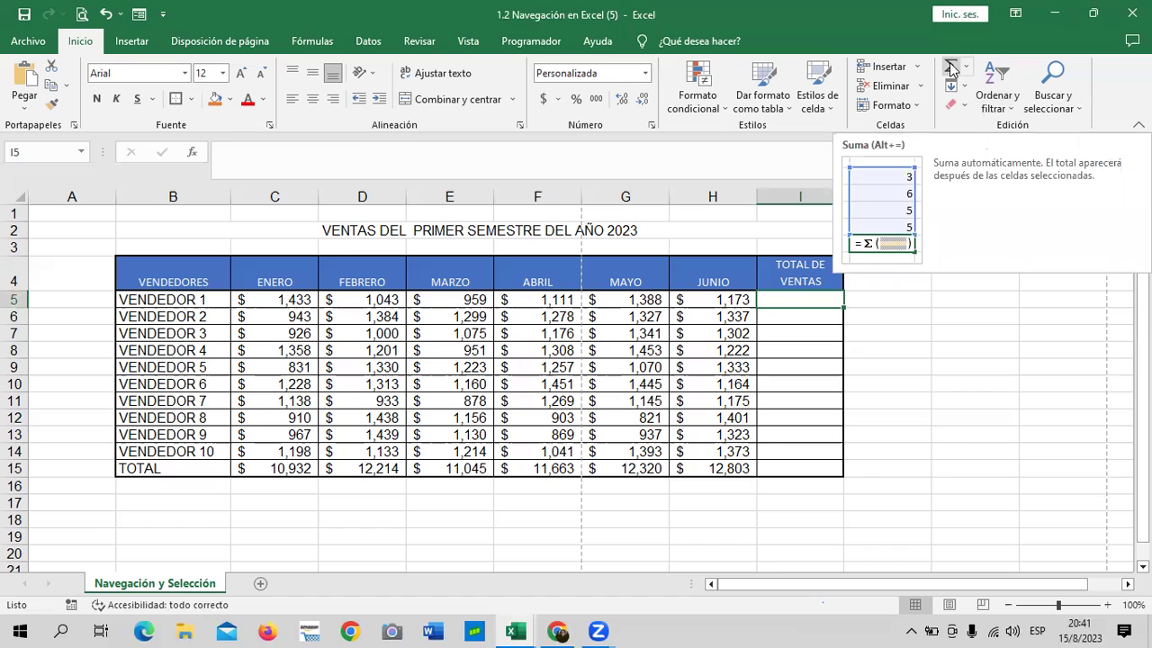
Insert =SUMA(C5:H5) in I5 with AutoSum to total Vendedor 1's January–June sales
left_click(967, 67)
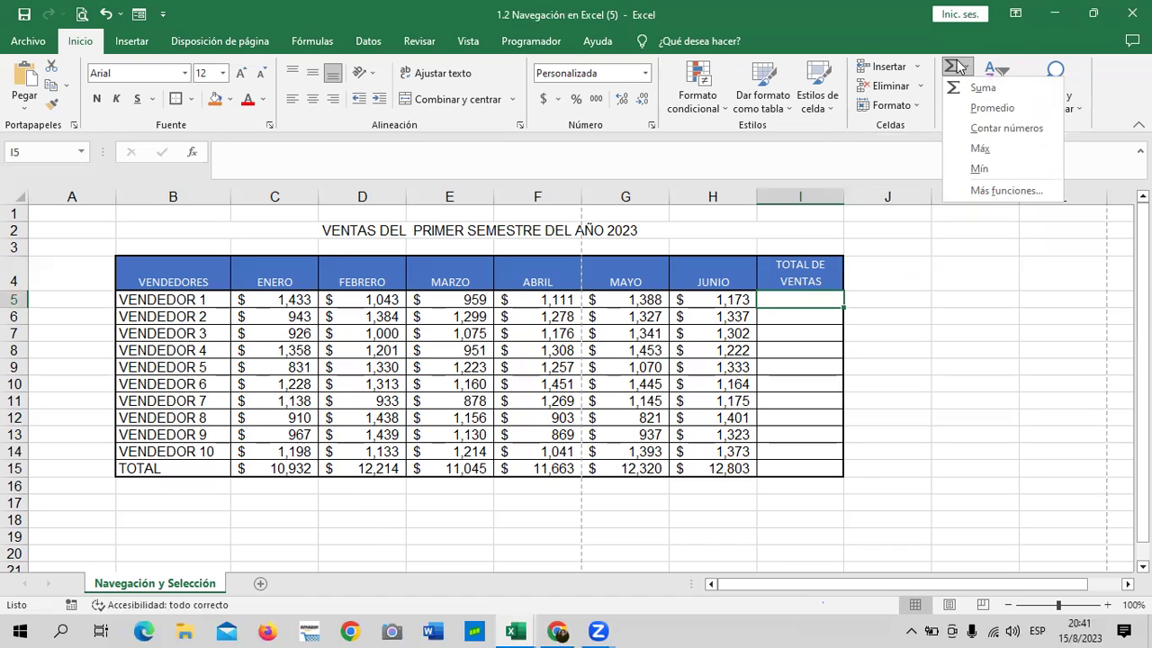
left_click(897, 281)
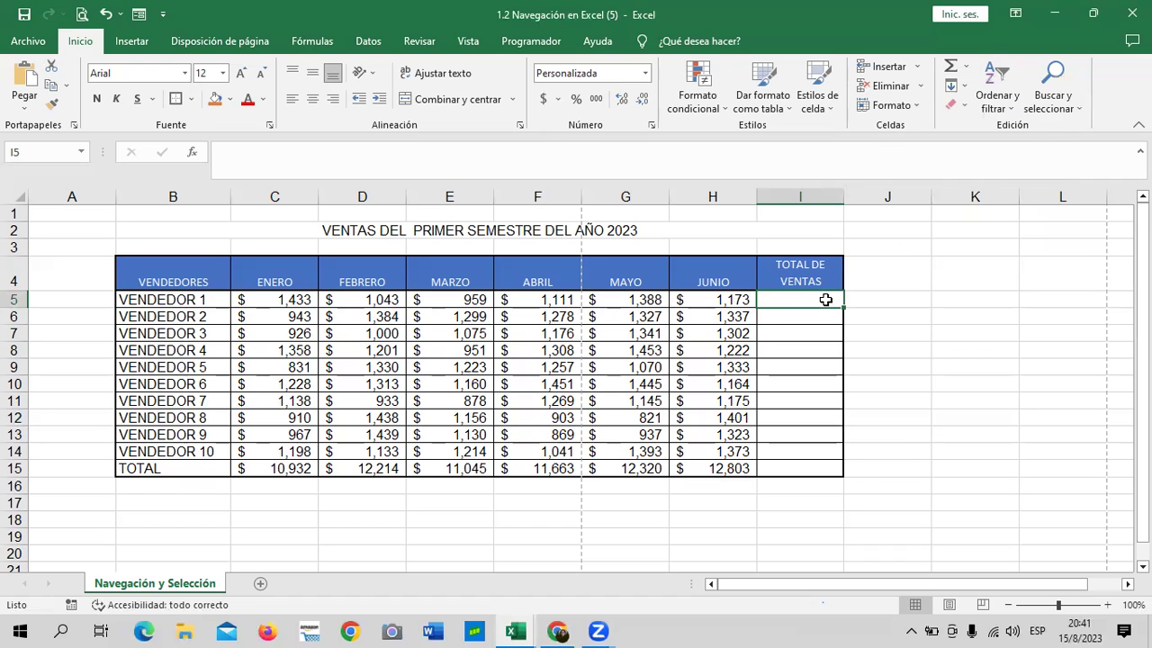
left_click(810, 450)
left_click(797, 297)
left_click(901, 382)
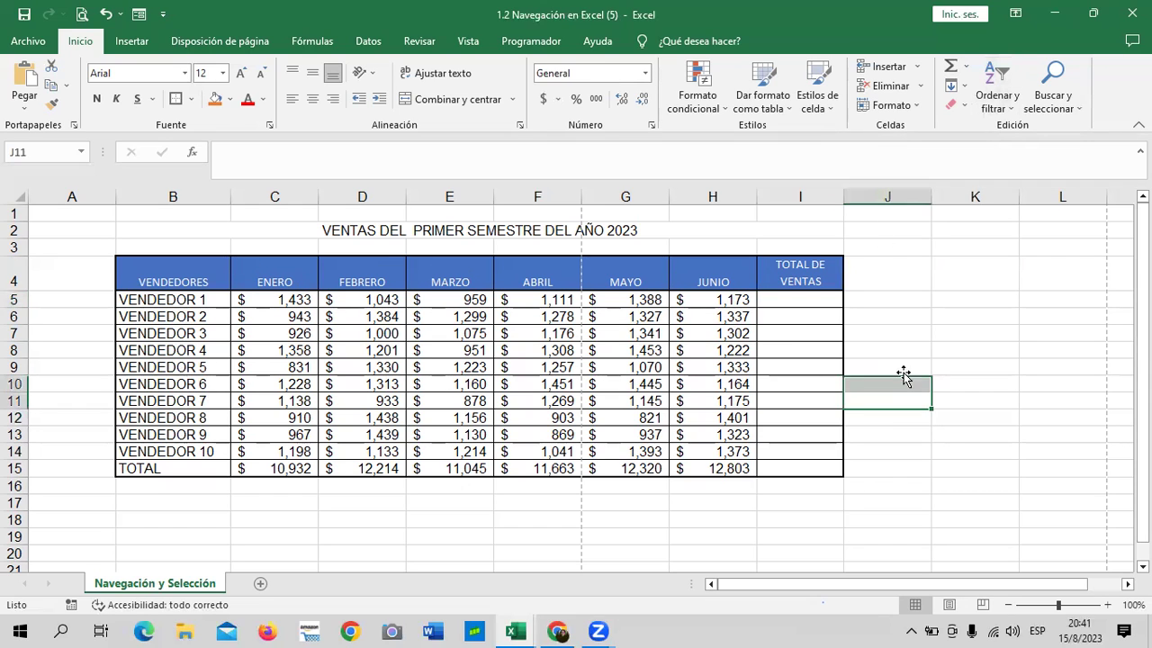
left_click(798, 299)
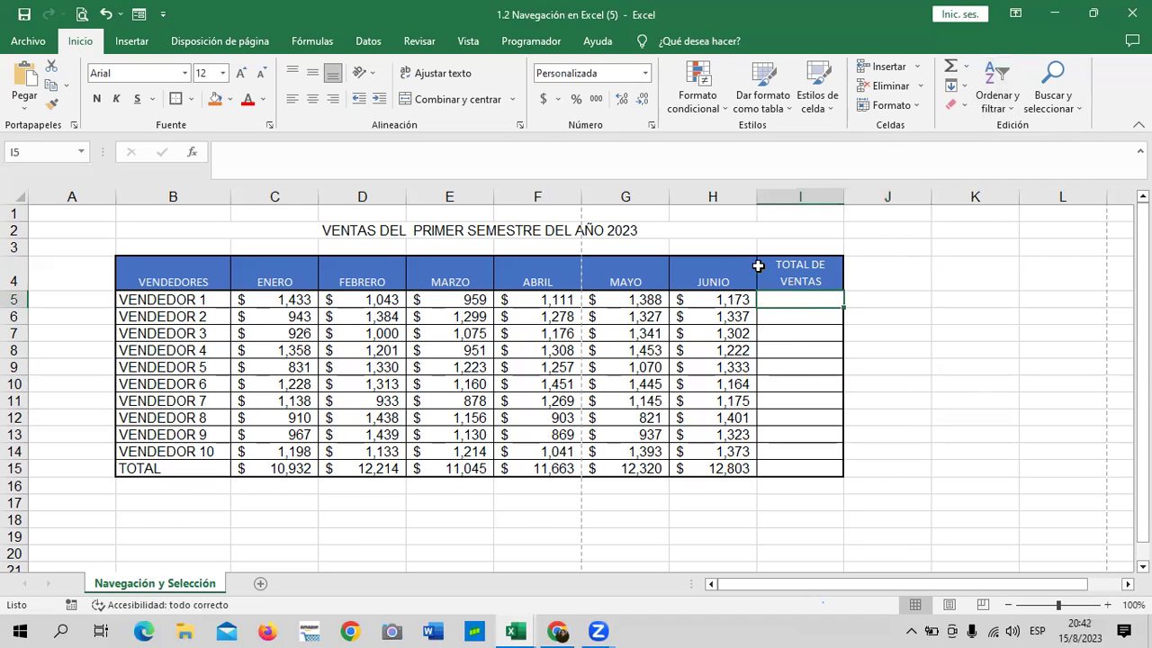
left_click(950, 69)
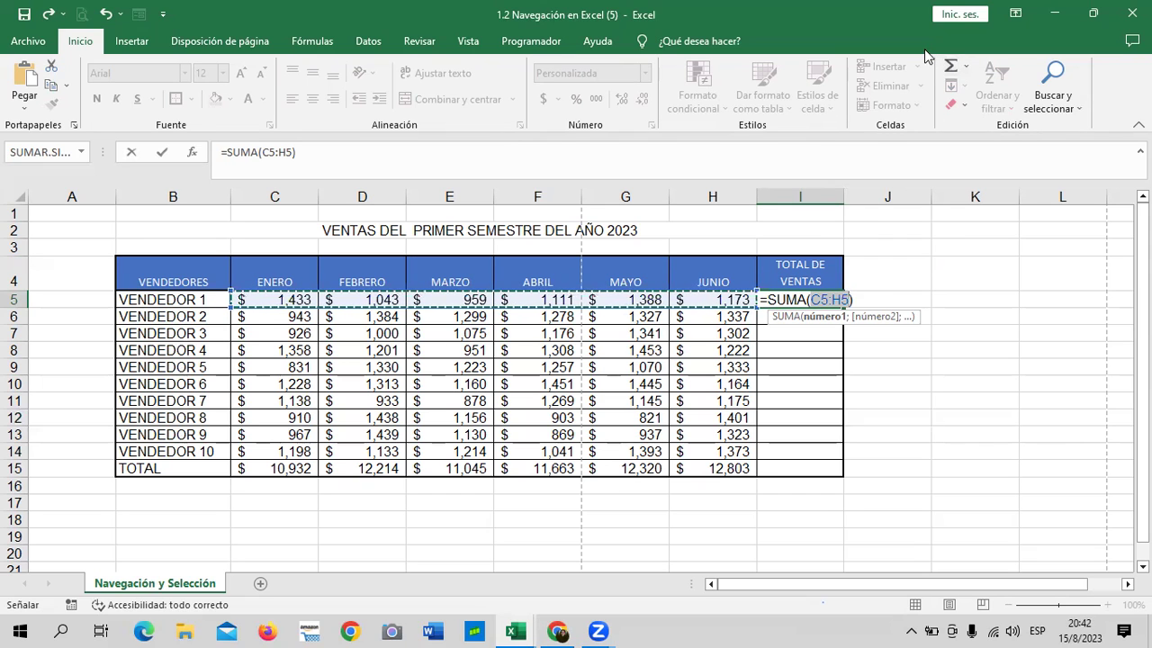
Commit Vendedor 1's $7,107 total and check Vendedor 2's monthly values in C6:H6
key("Return")
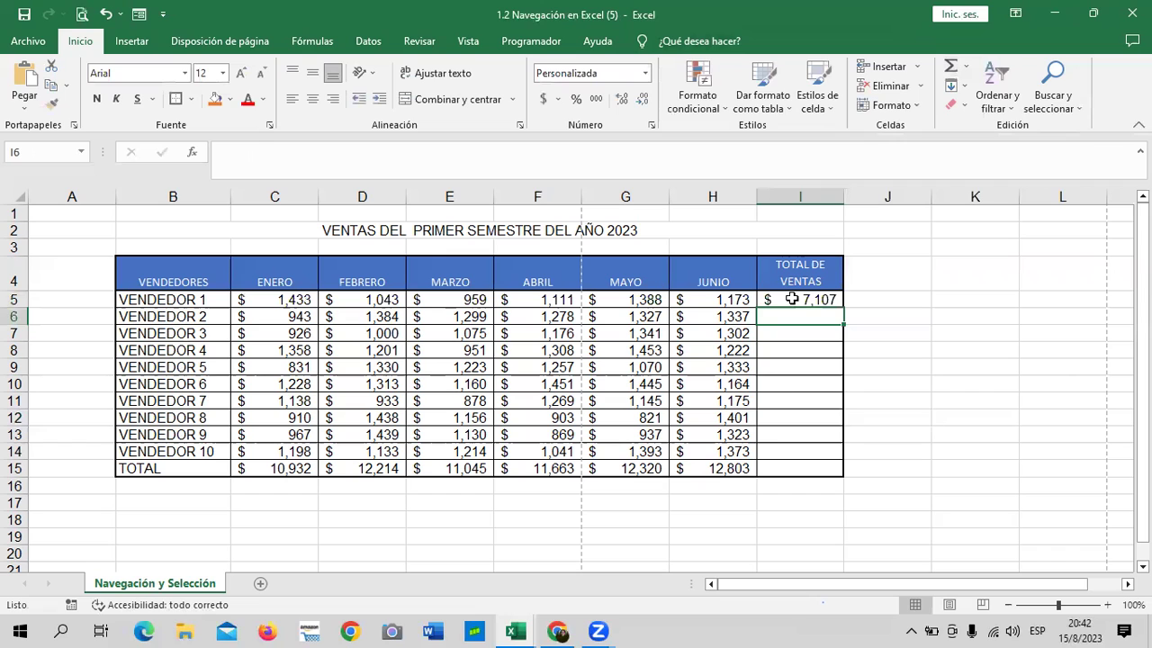
left_click(785, 298)
left_click_drag(245, 321, 737, 318)
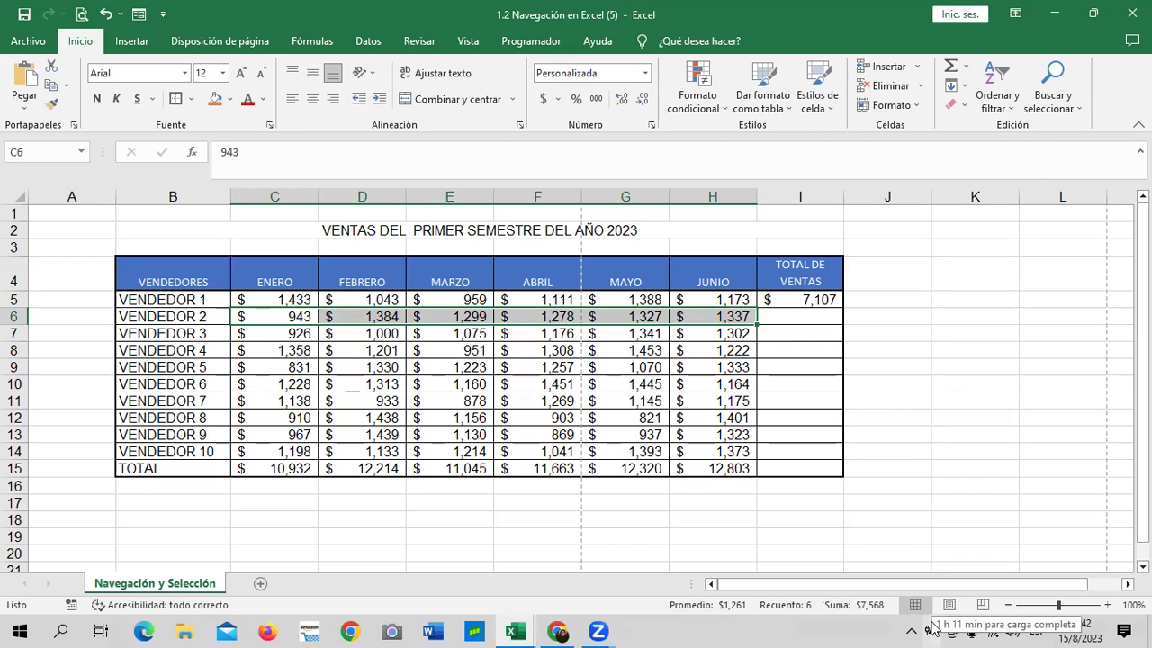
left_click(894, 355)
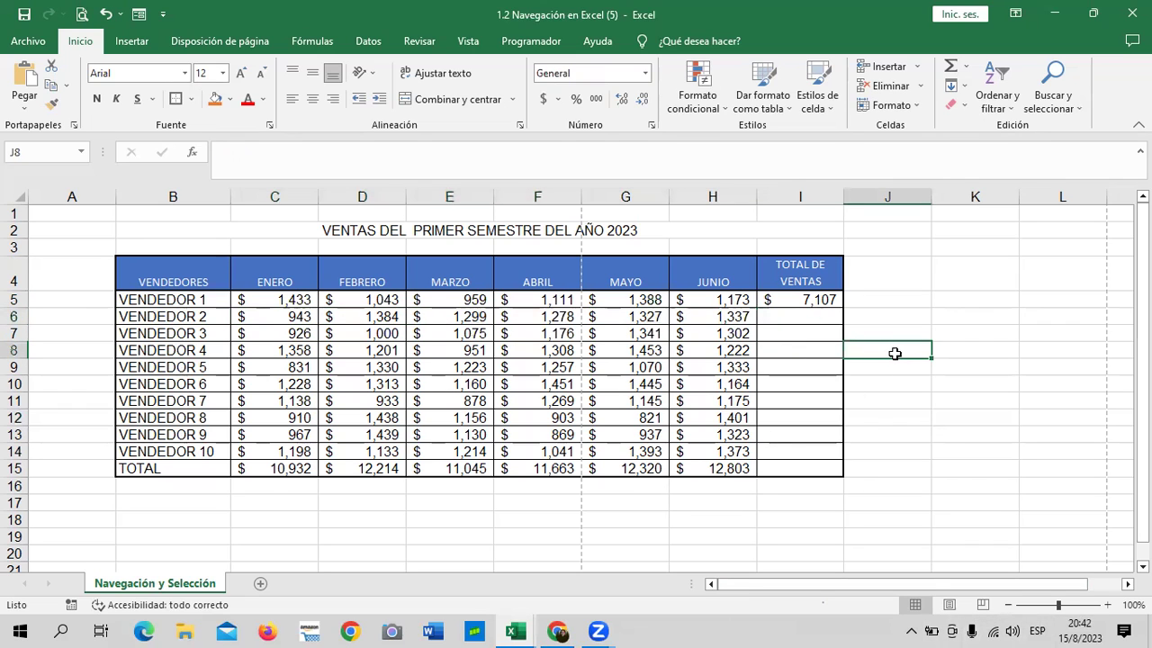
mouse_move(300, 320)
left_mouse_down()
mouse_move(344, 384)
mouse_move(747, 335)
left_mouse_up()
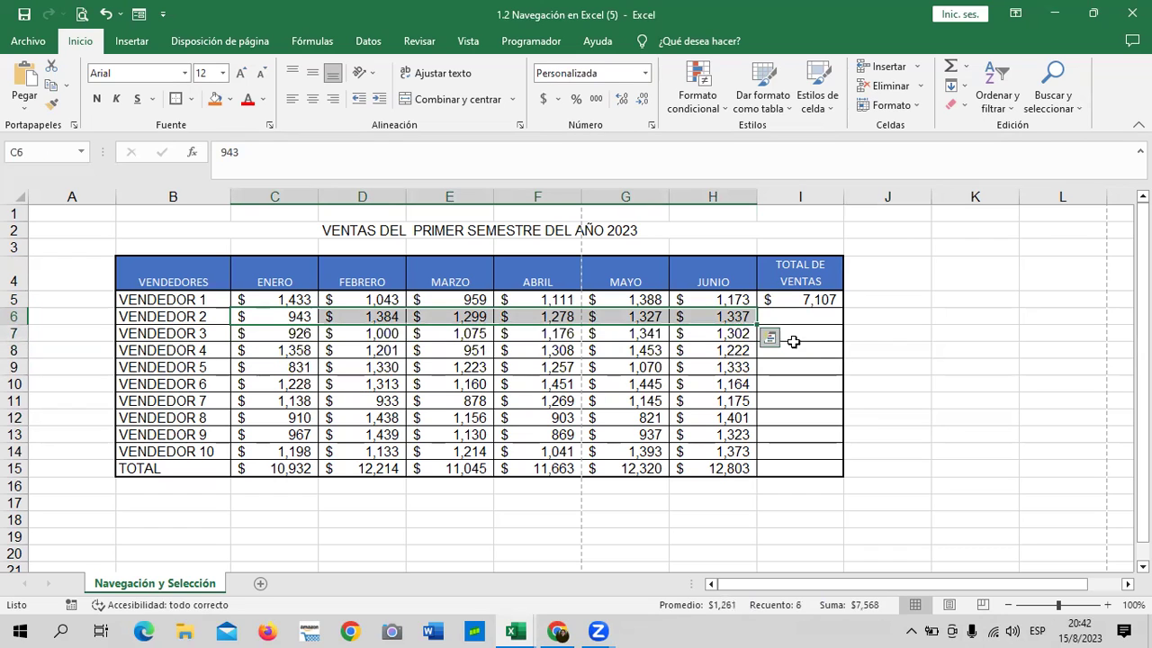
left_click(975, 333)
Total Vendedor 2's sales in I6 with =SUMA(C6:H6), giving $7,568
left_click(815, 315)
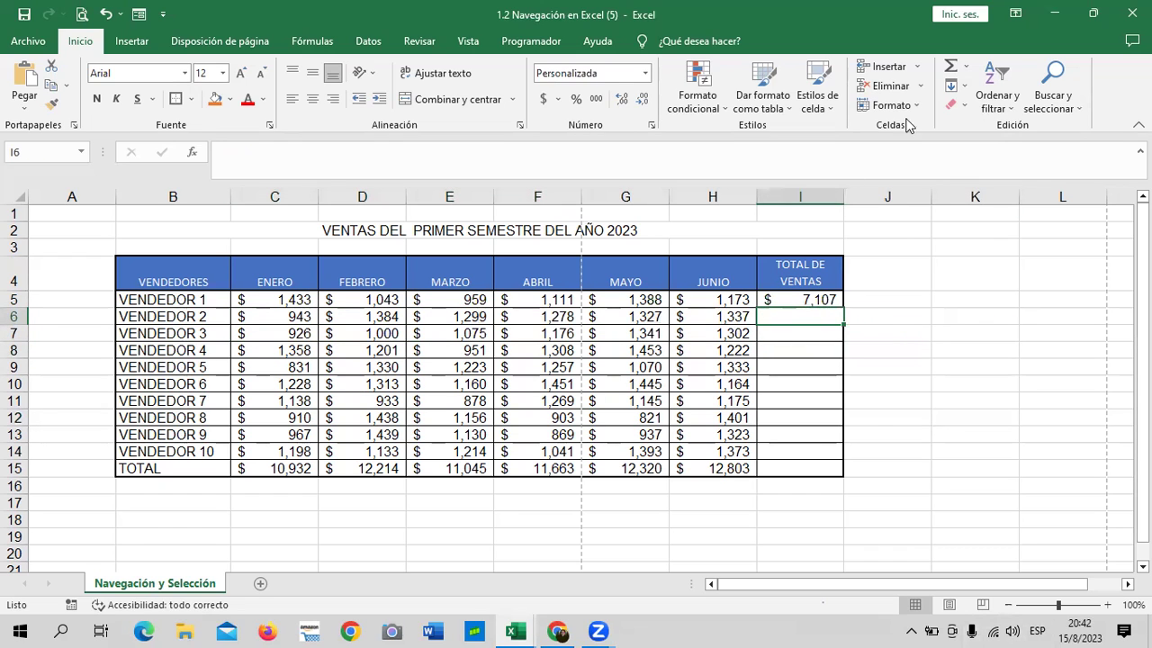
left_click(952, 68)
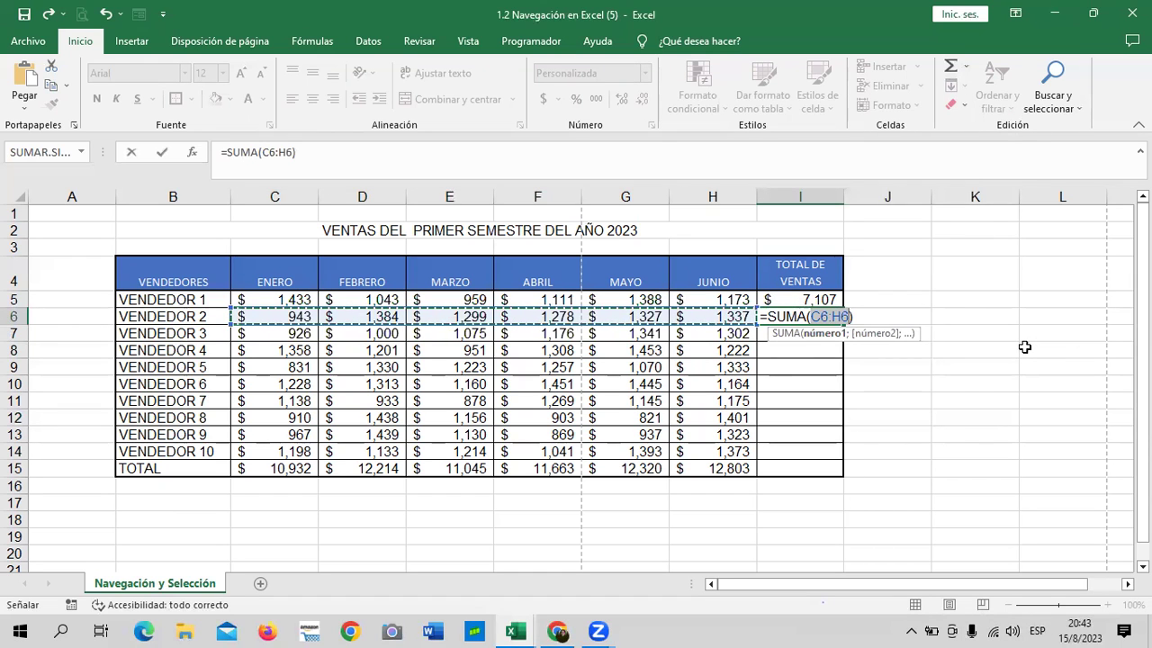
key("Return")
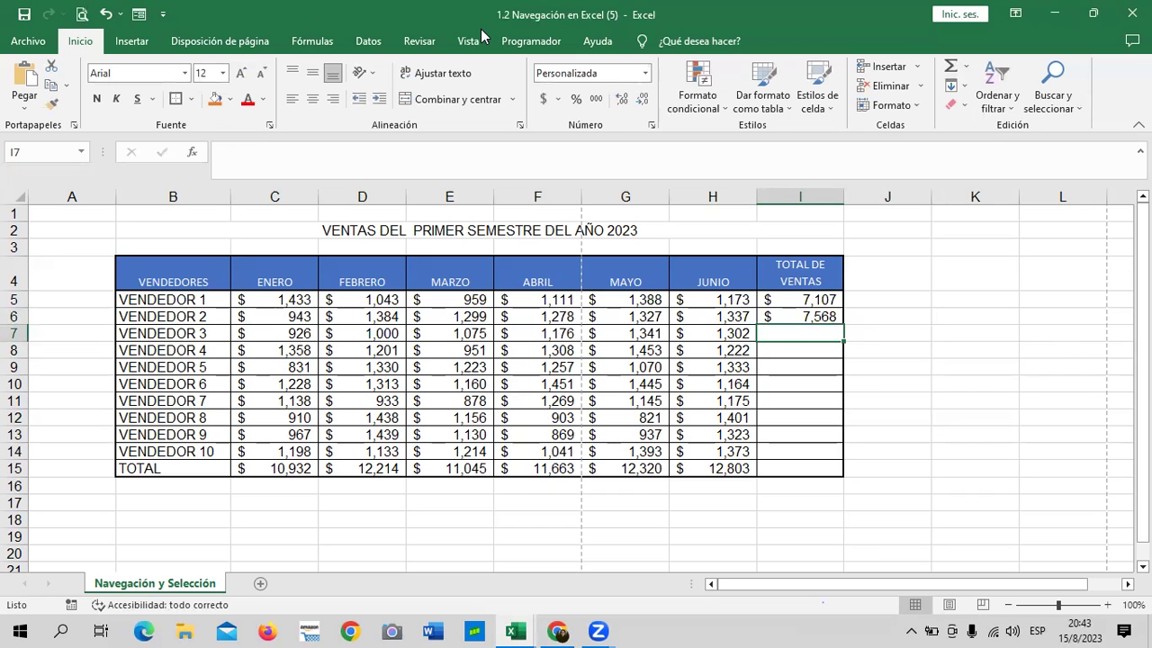
left_click(883, 316)
left_click(813, 316)
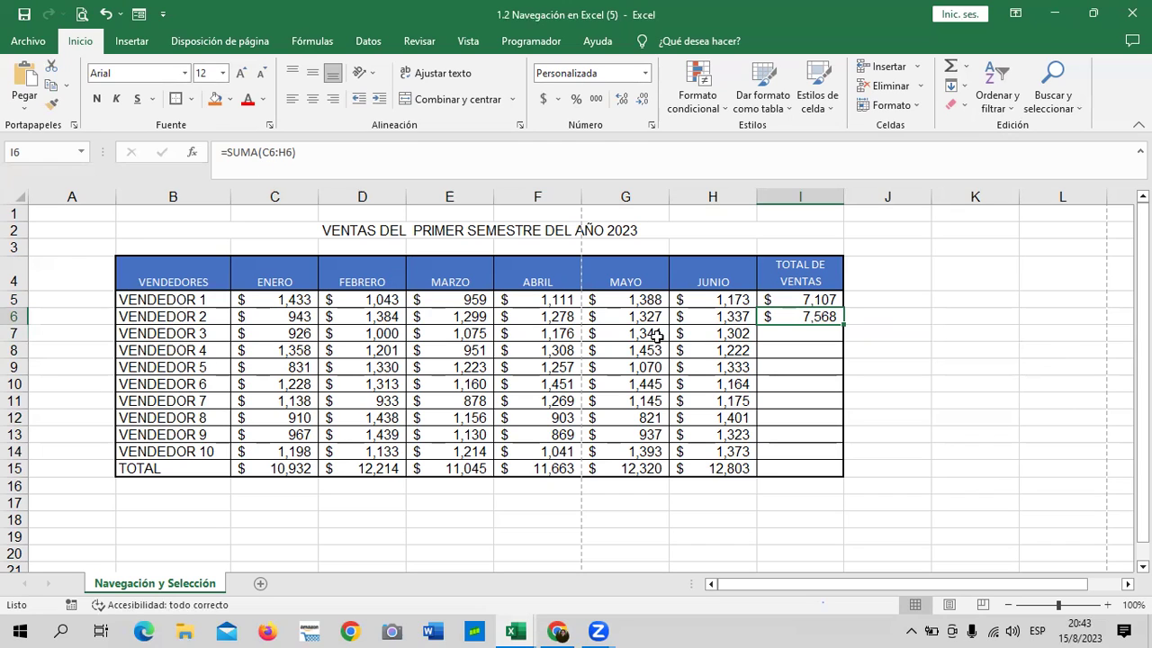
Delete Vendedor 2's total from I6, keeping only Vendedor 1's sum in I5
left_click(889, 299)
left_click(823, 303)
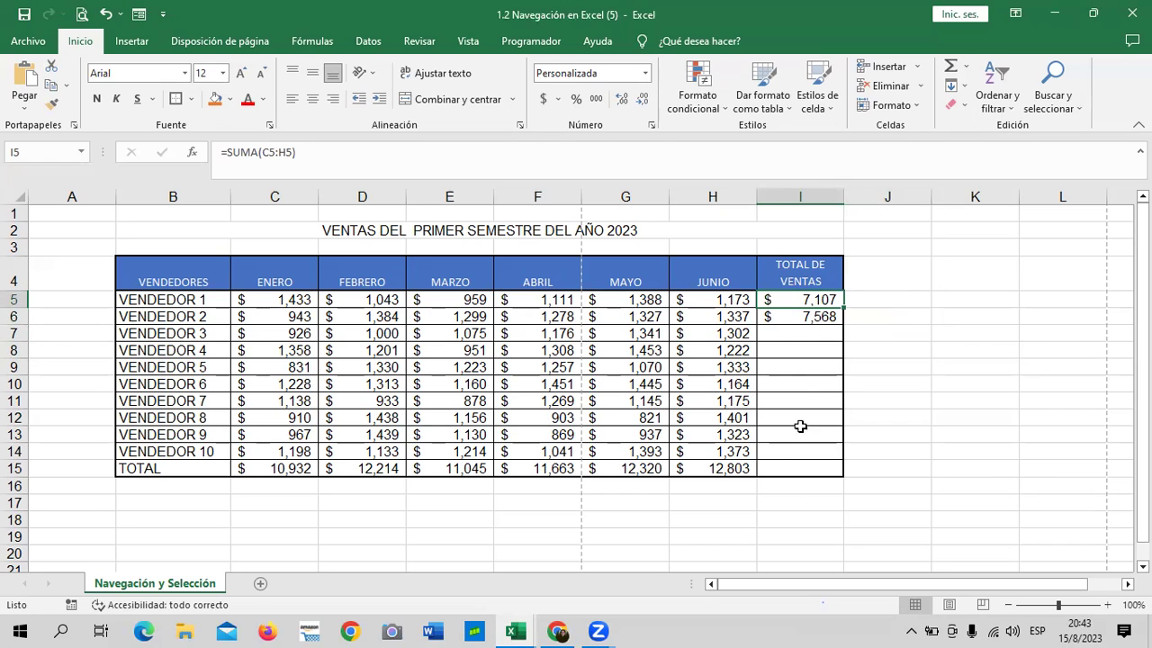
left_click(804, 312)
key("Delete")
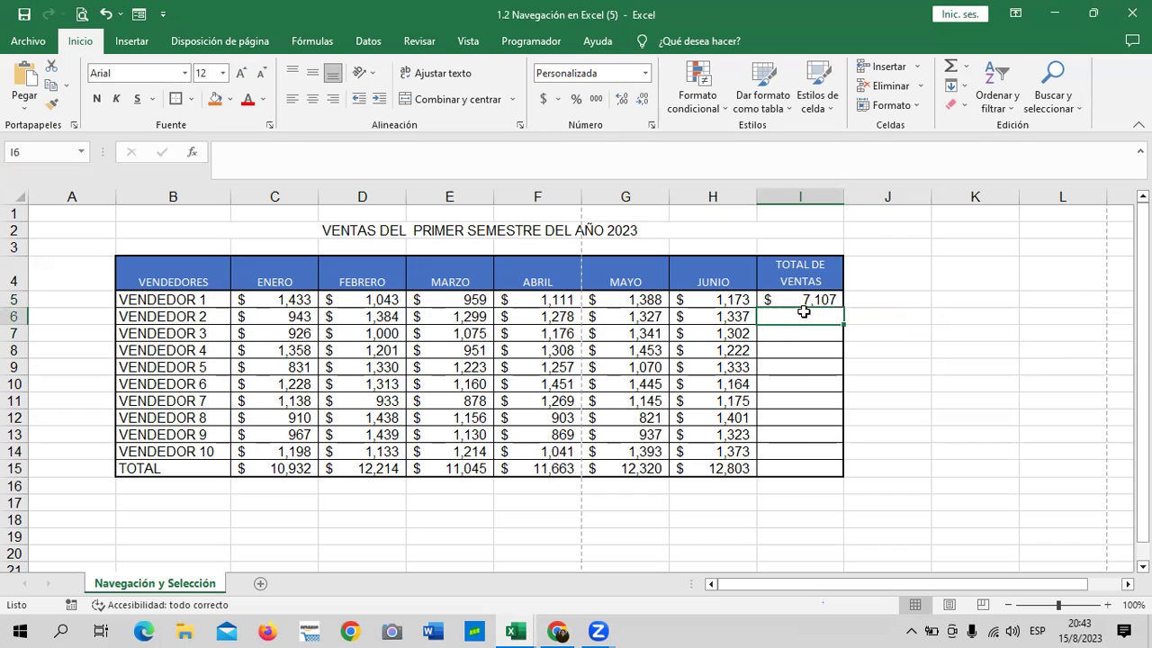
left_click(804, 299)
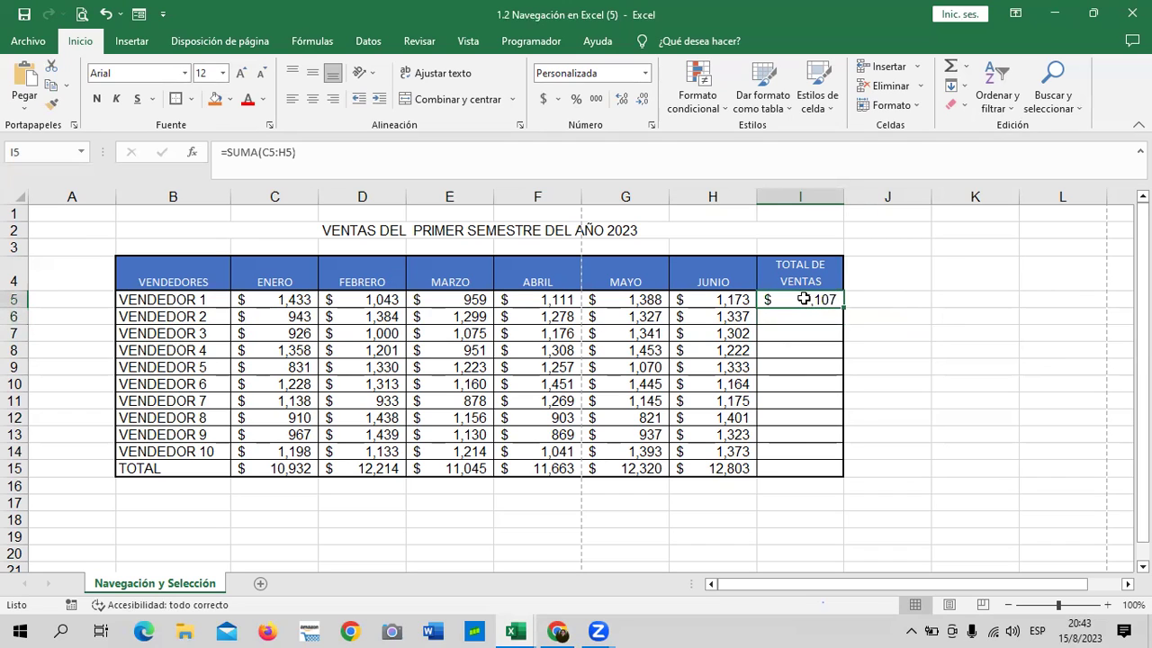
left_click(916, 314)
left_click(816, 298)
Review the I5 SUMA formula and mark the total range I5:I15, ending with I5 selected
left_click(722, 315)
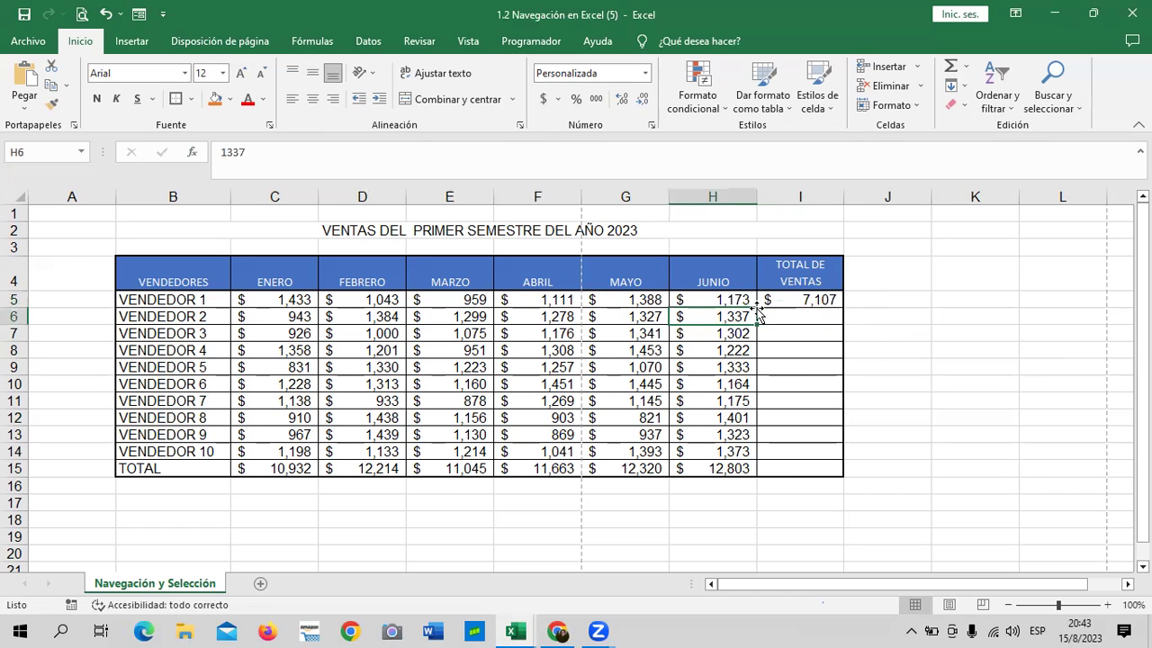
left_click(809, 301)
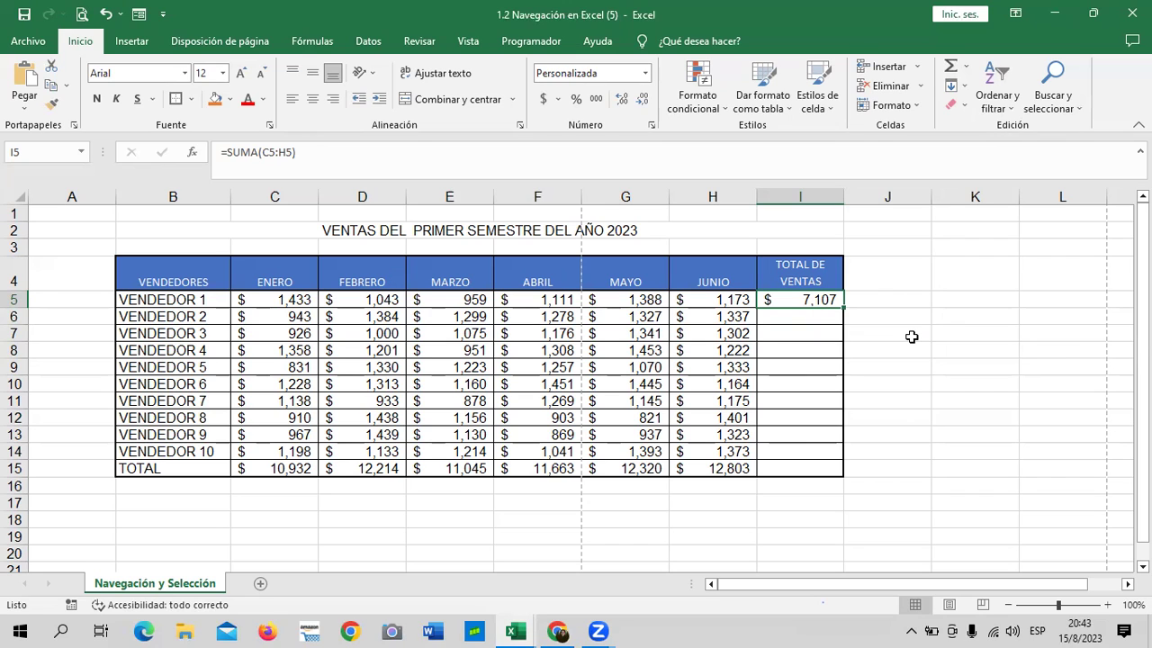
left_click_drag(828, 303, 818, 470)
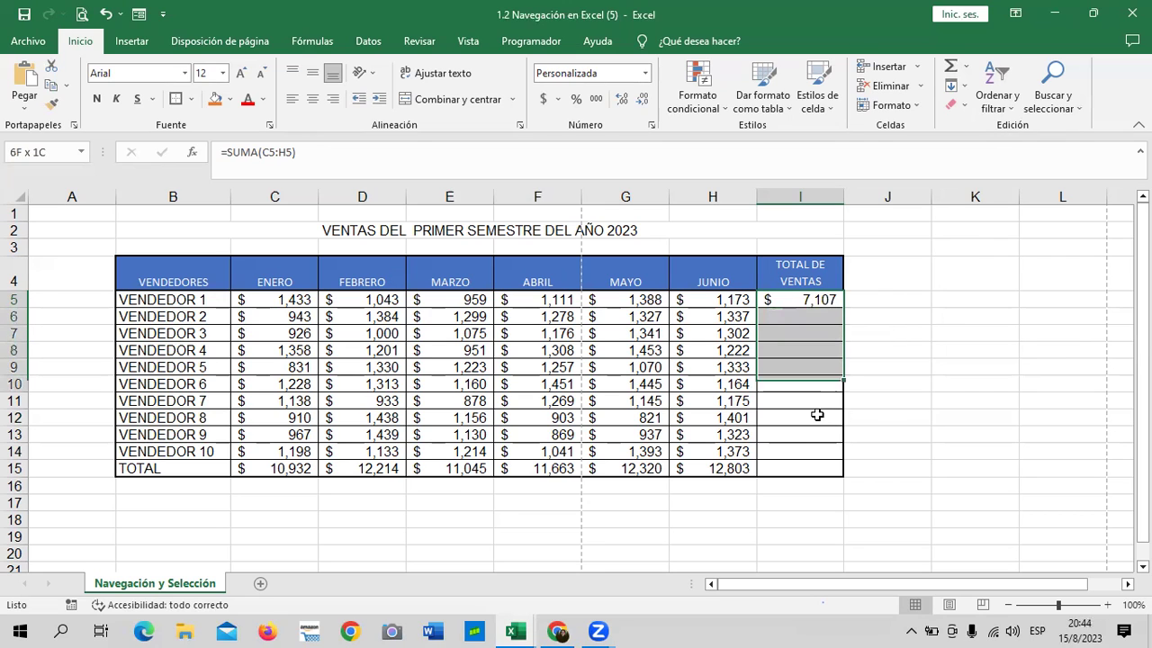
left_click(986, 406)
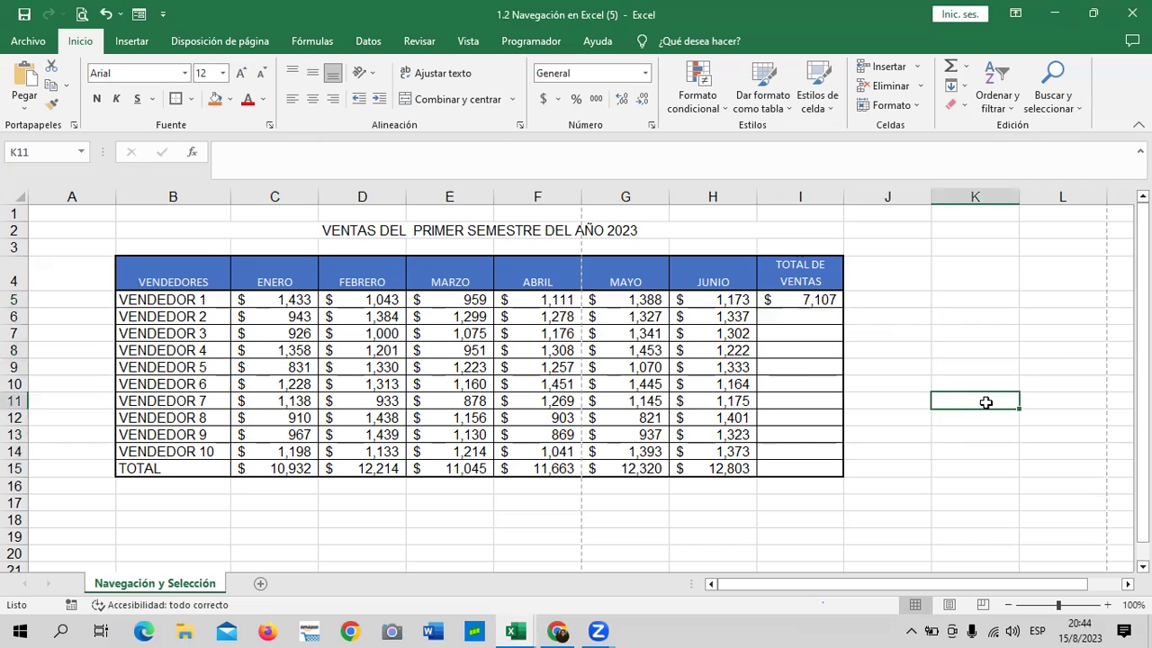
left_click(820, 303)
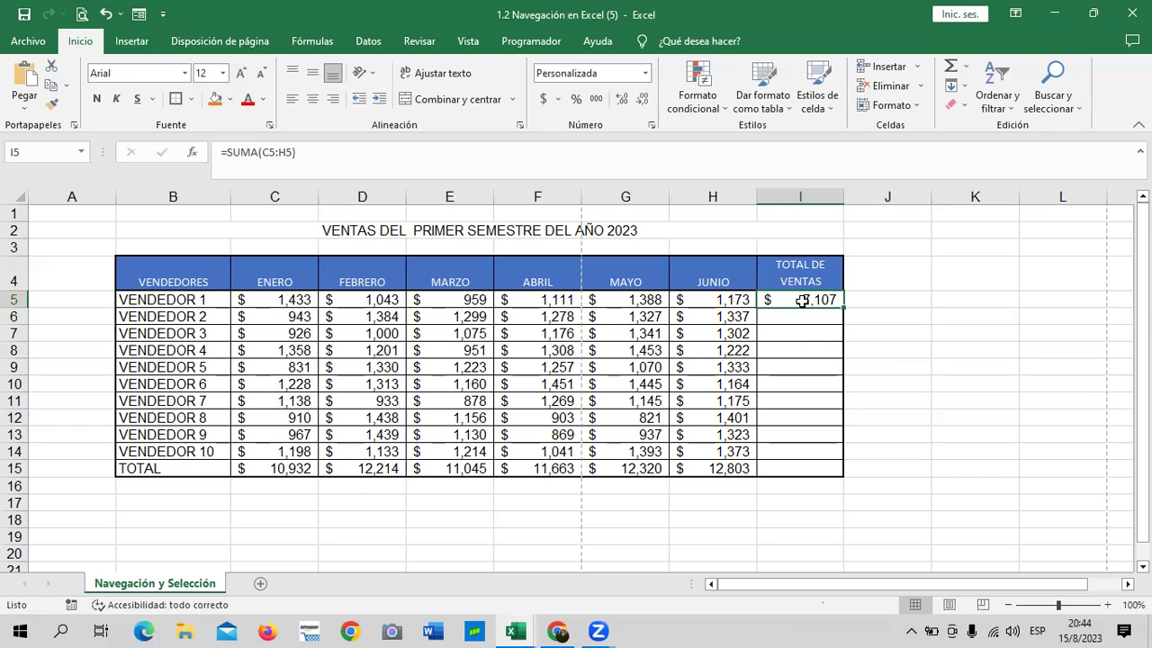
left_click_drag(802, 299, 785, 470)
left_click(914, 419)
left_click(825, 300)
Fill =SUMA(C5:H5) from I5 down to I15, giving totals through the $70,977 grand total
left_click_drag(843, 308, 851, 465)
left_click(881, 451)
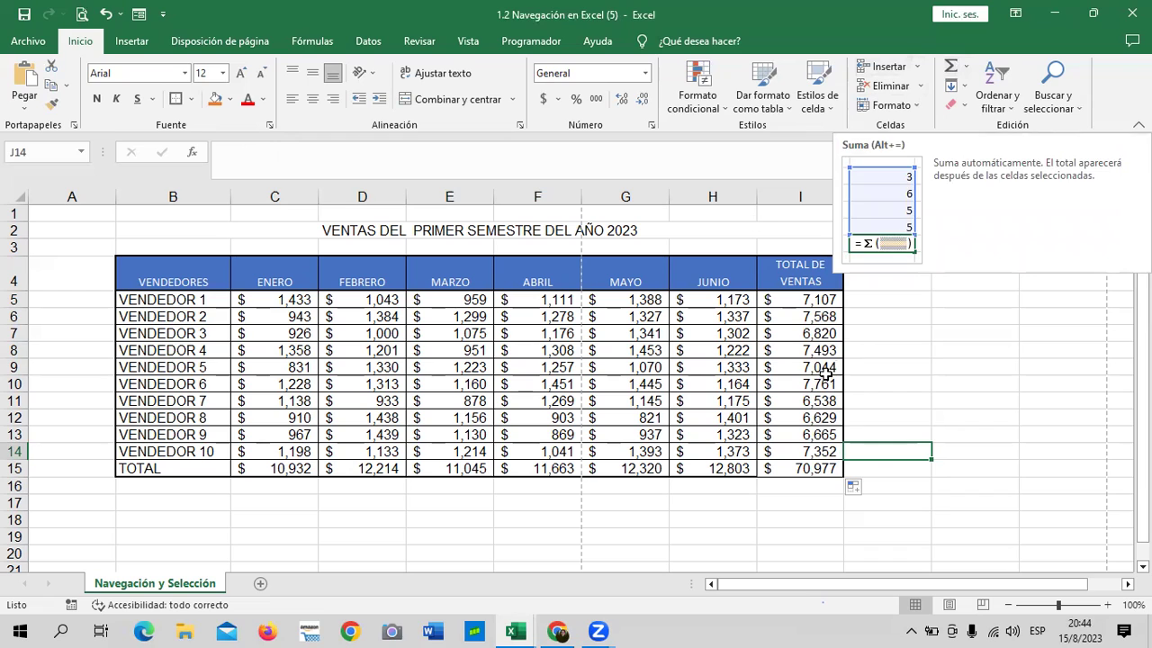
left_click(808, 301)
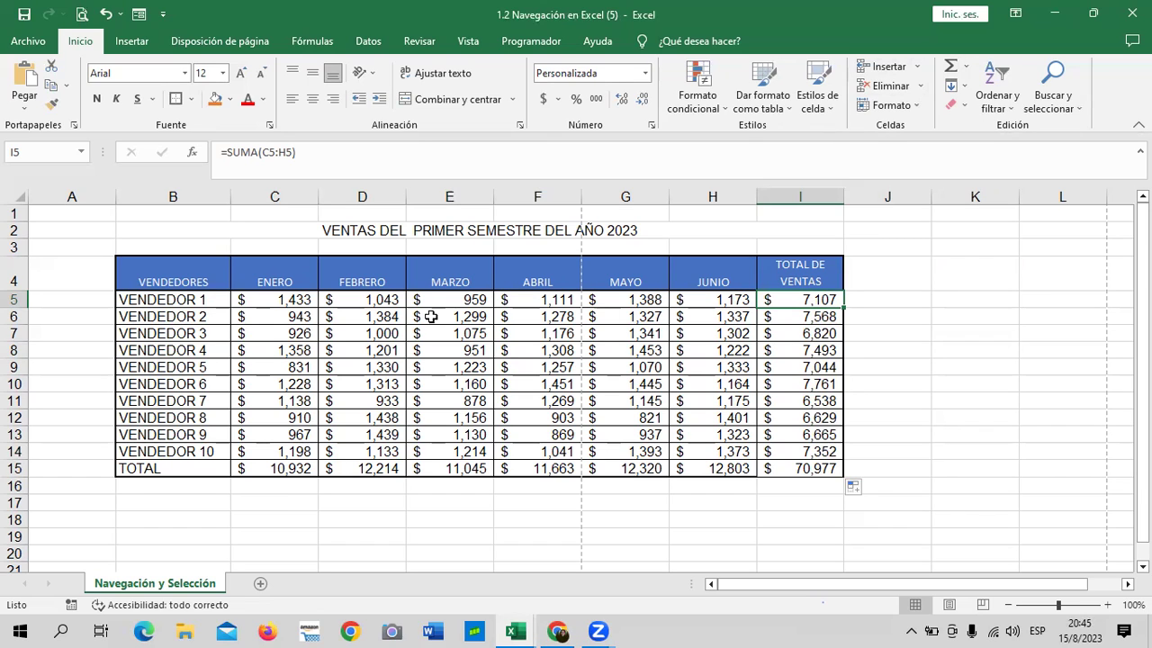
left_click(878, 334)
left_click(811, 297)
left_click_drag(844, 308, 845, 476)
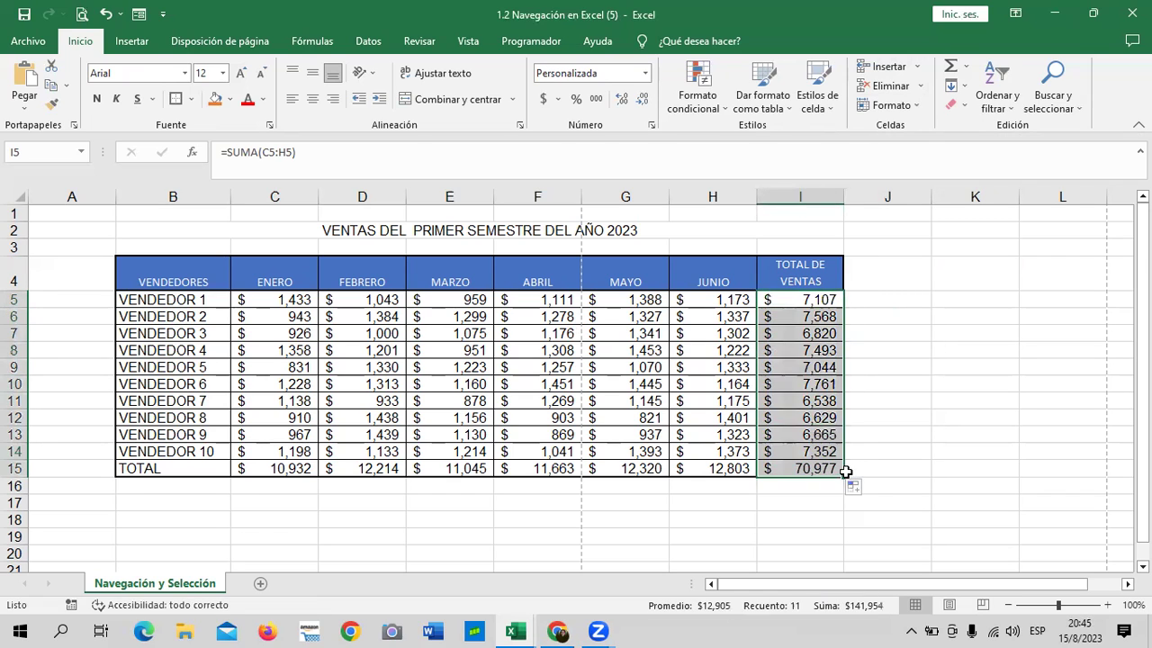
left_click(801, 432)
left_click(781, 303)
left_click(600, 144)
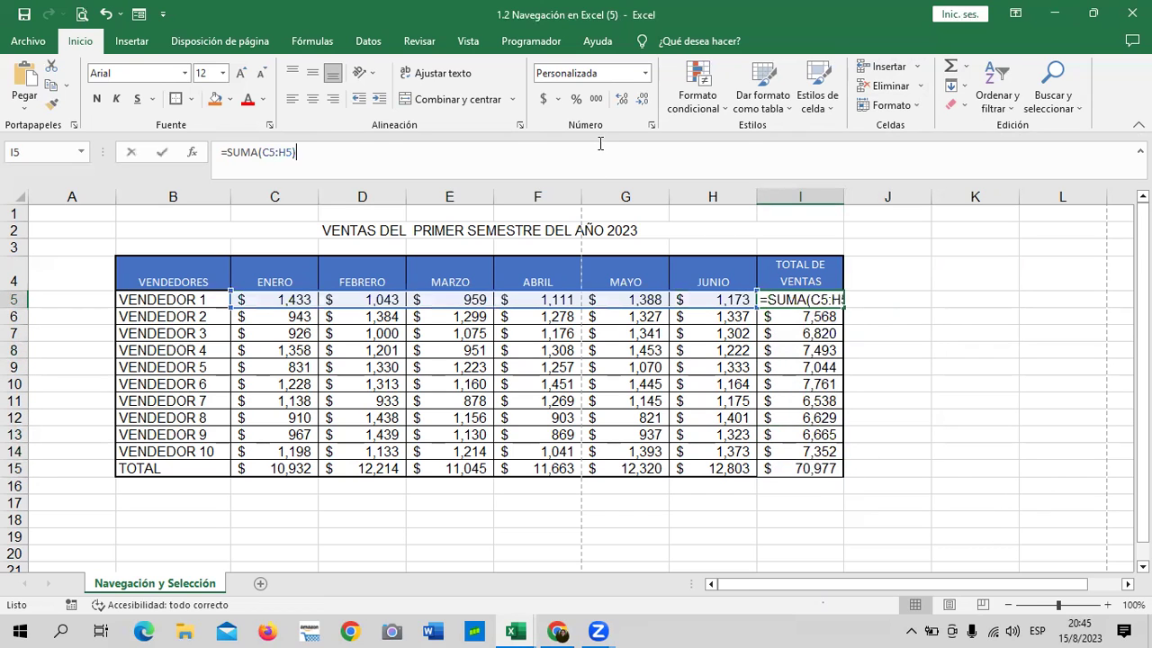
type("=")
left_click(789, 468)
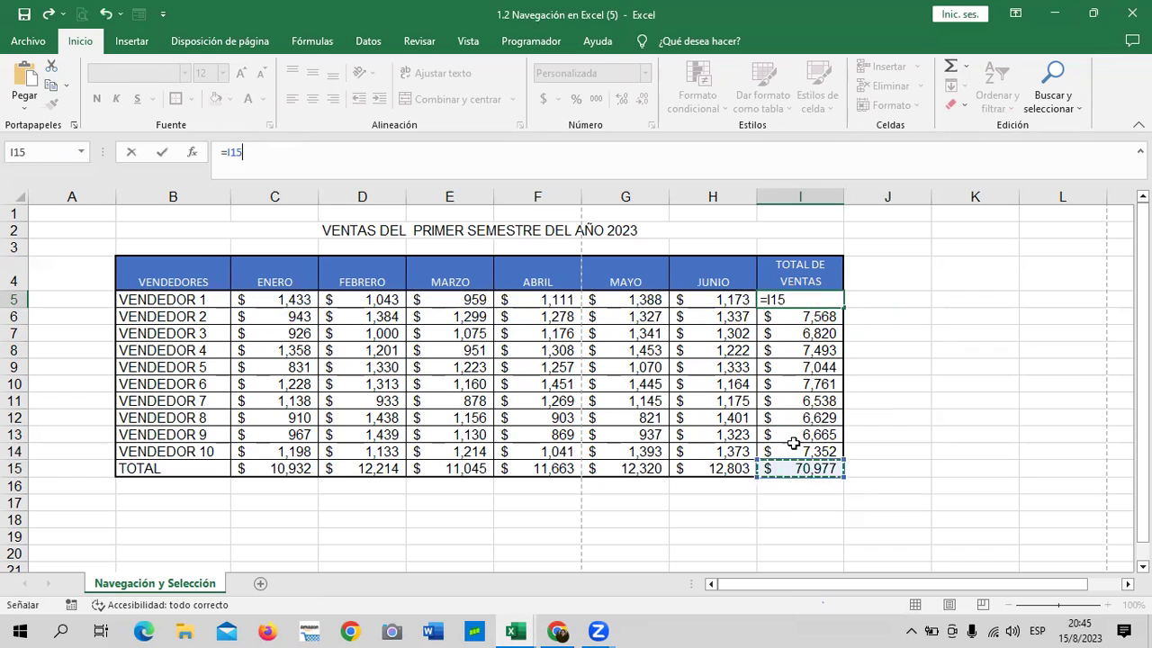
key("Return")
left_click(813, 298)
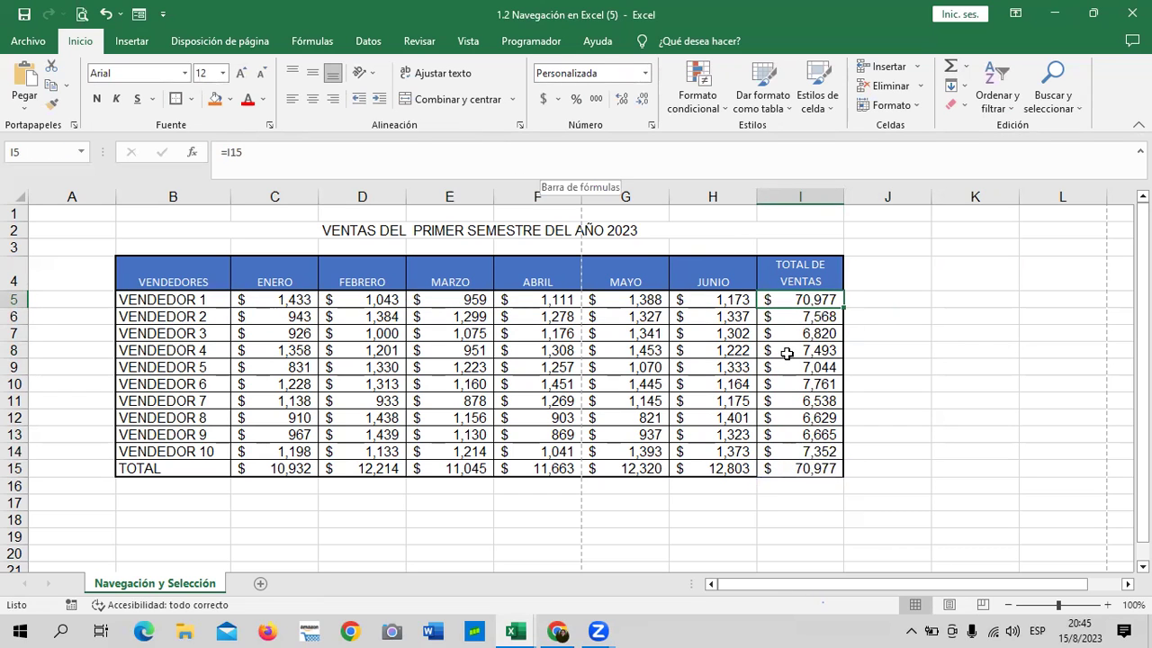
left_click(860, 330)
left_click(815, 297)
key("Delete")
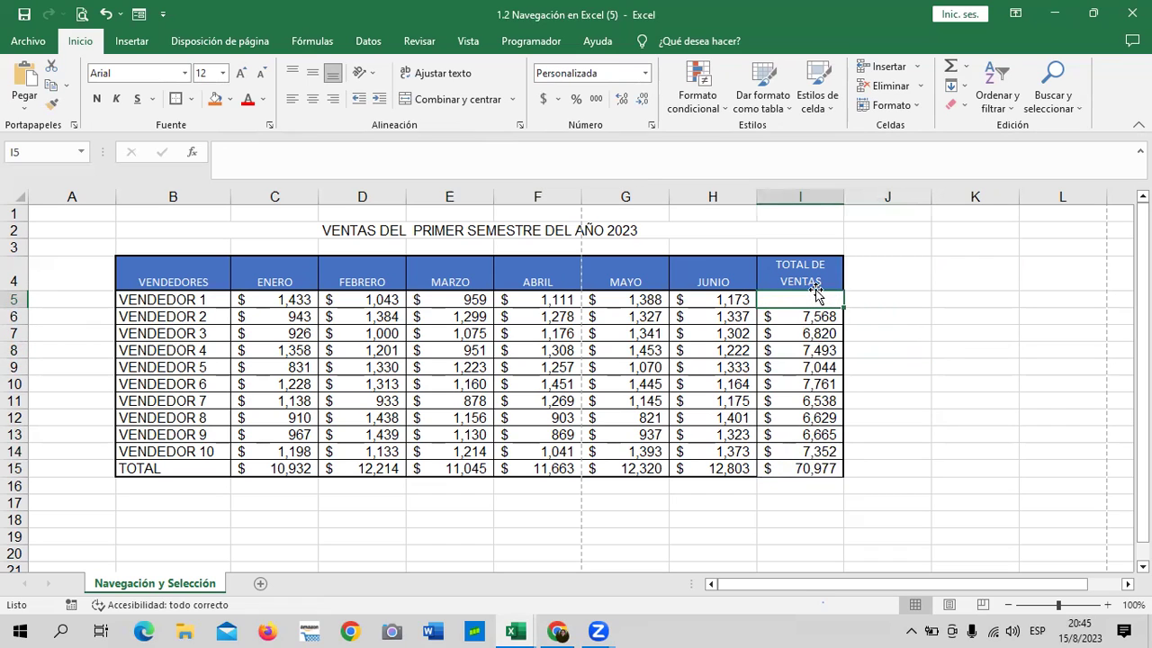
left_click(993, 339)
left_click(823, 300)
left_click(953, 67)
key("Return")
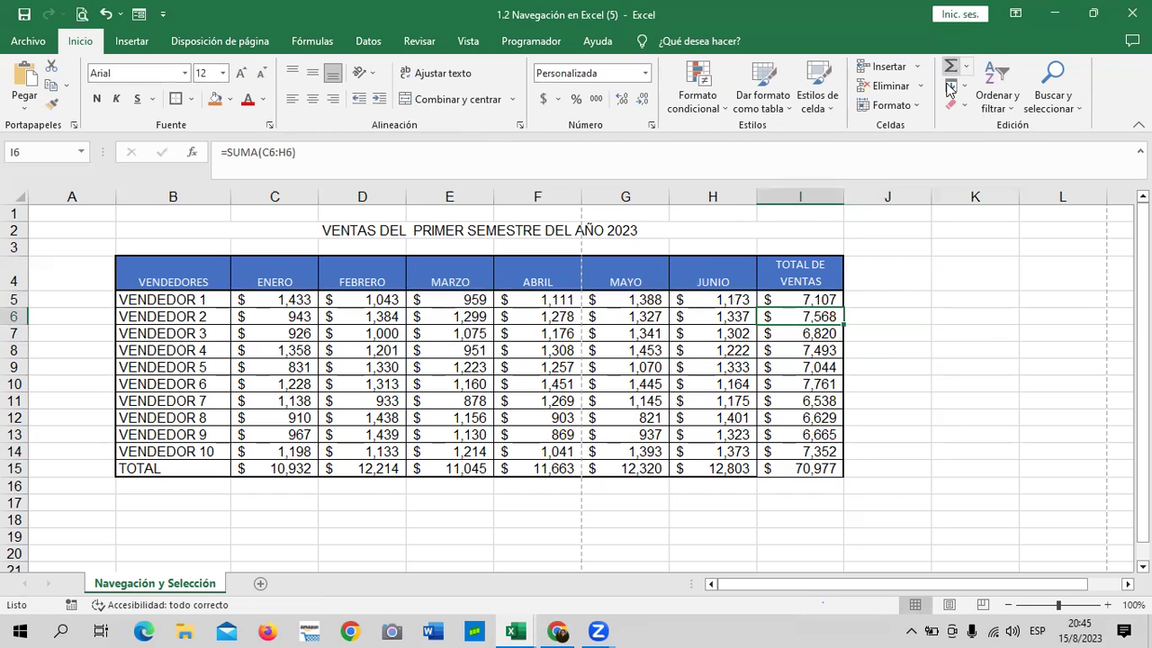
left_click(985, 334)
left_click(813, 299)
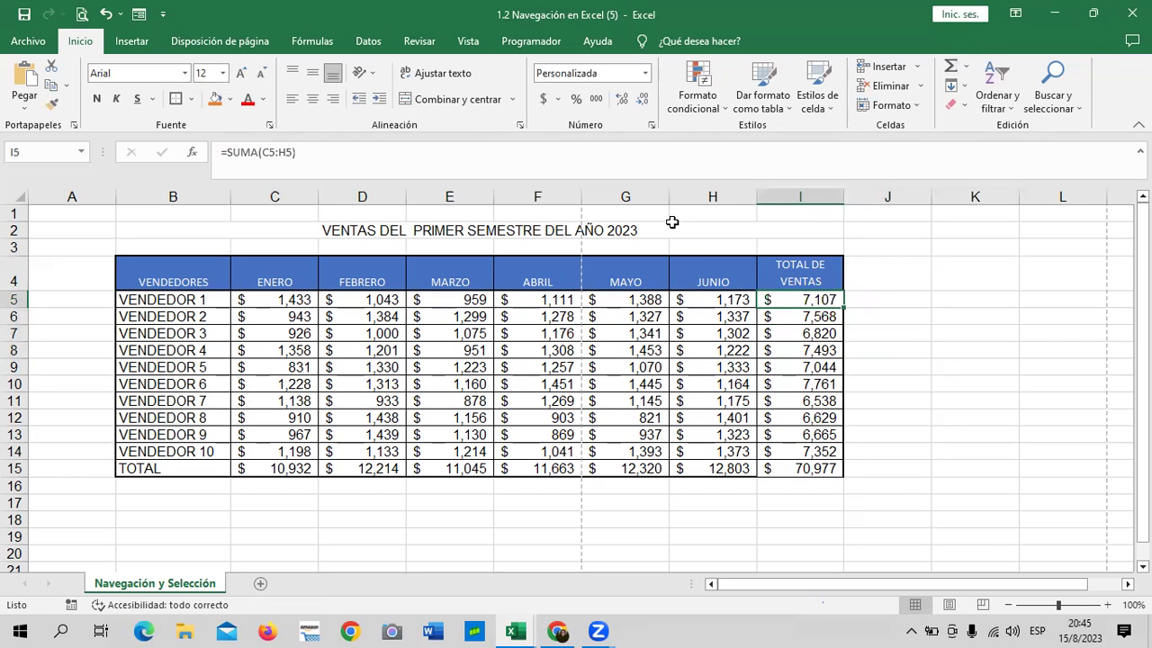
left_click(417, 151)
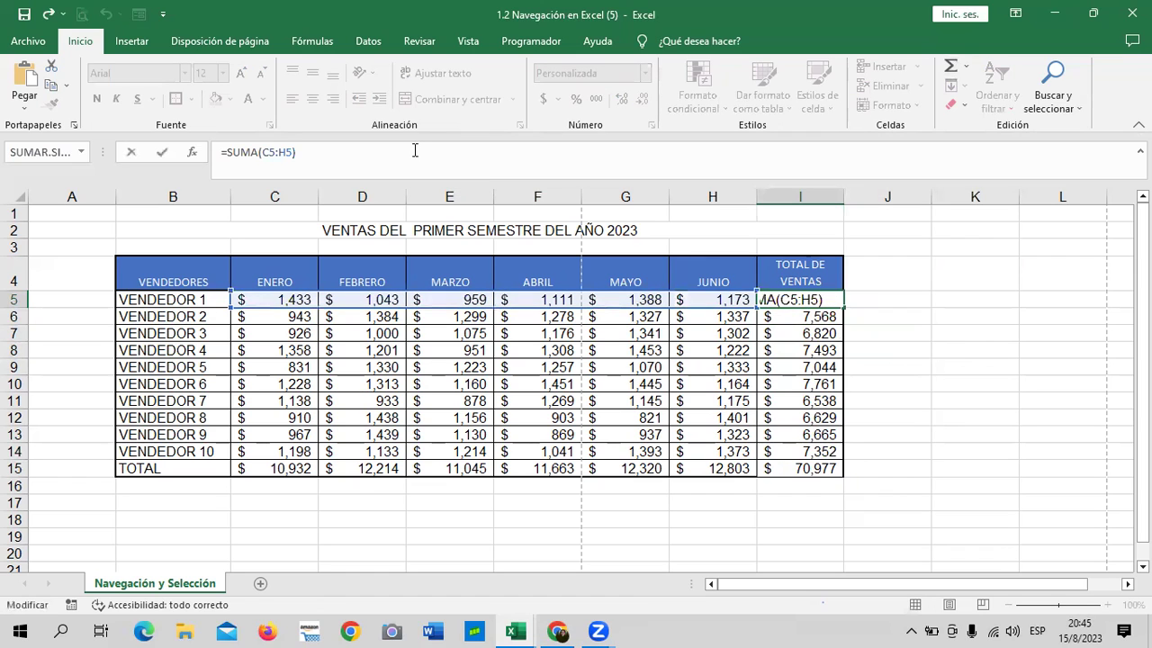
key("Return")
left_click(788, 467)
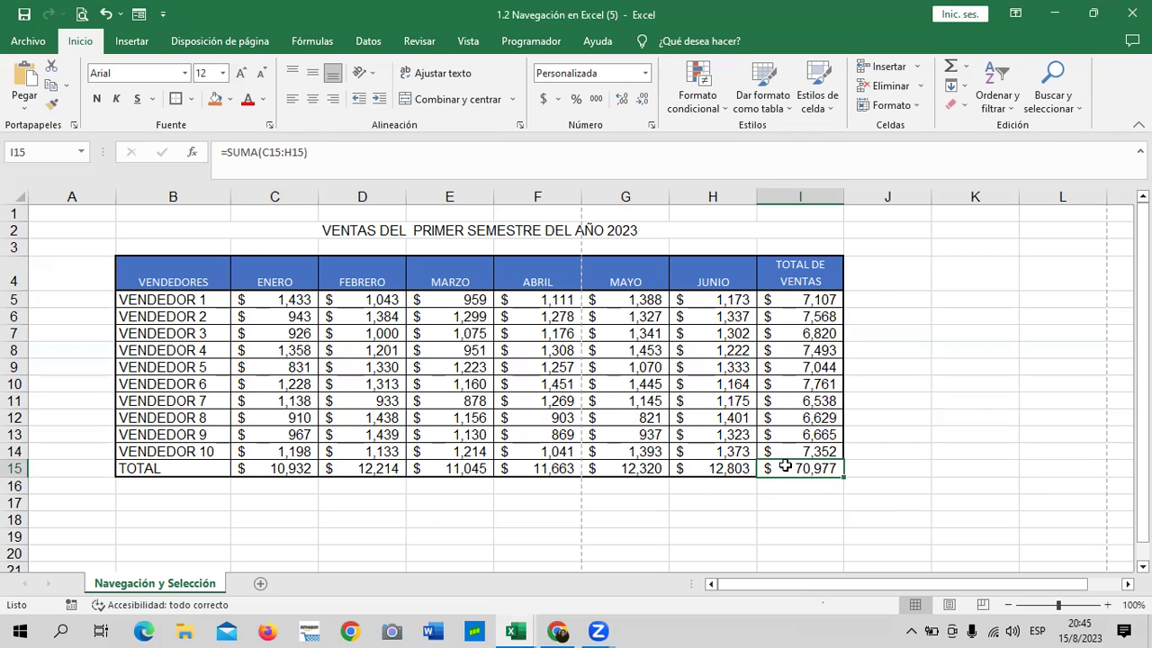
left_click(925, 430)
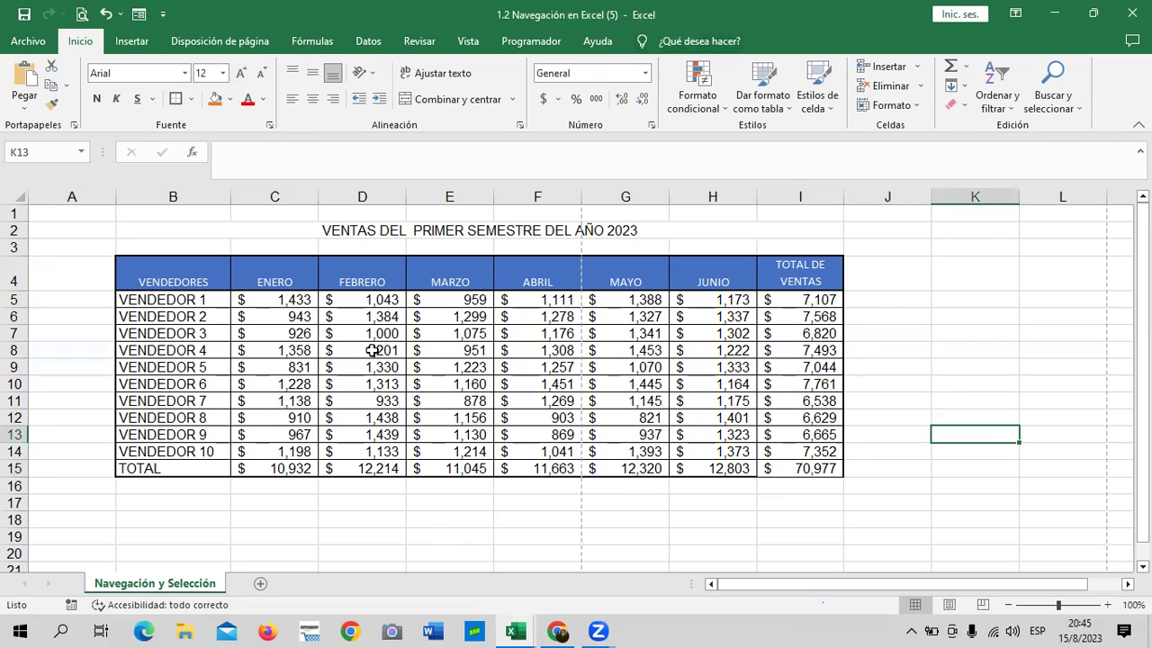
Switch to Chrome, open lesson 1.4 Navegación en la hoja de cálculo and scroll to its video
left_click(558, 631)
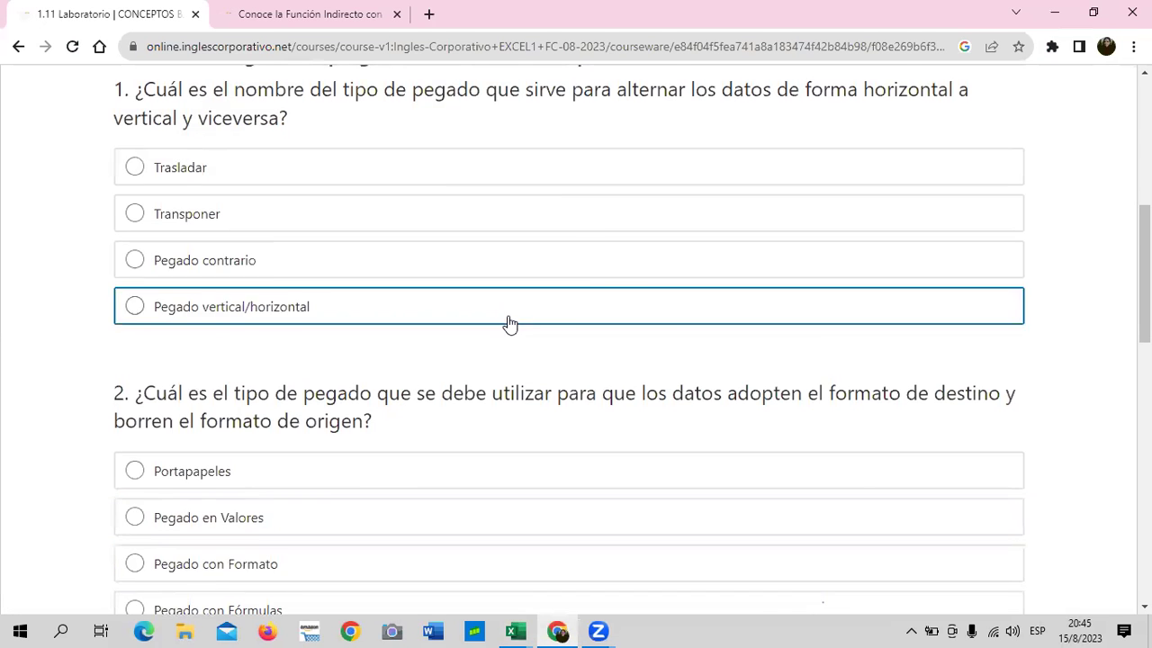
scroll(500, 331, "up", 5)
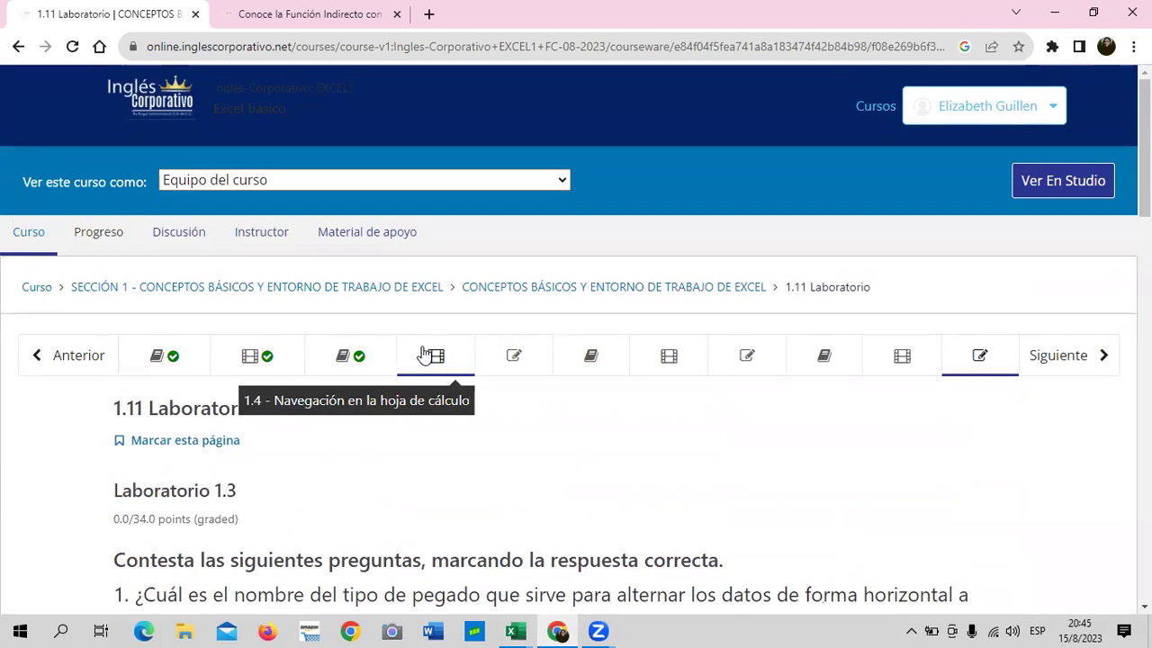
left_click(431, 353)
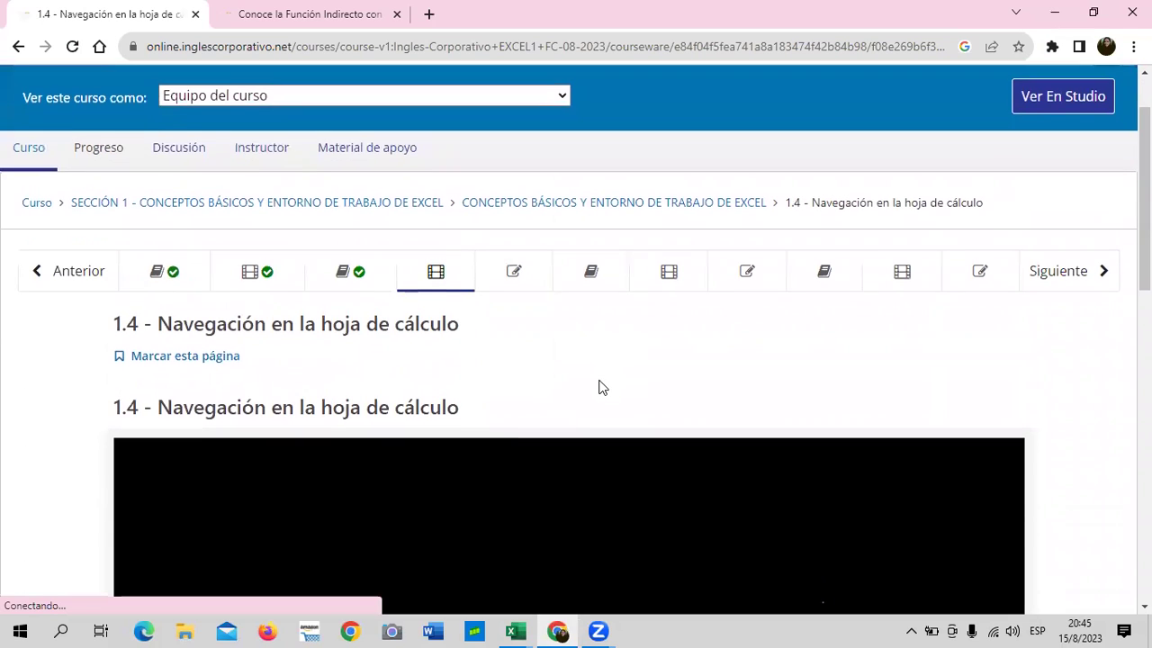
scroll(601, 388, "down", 3)
scroll(601, 386, "down", 1)
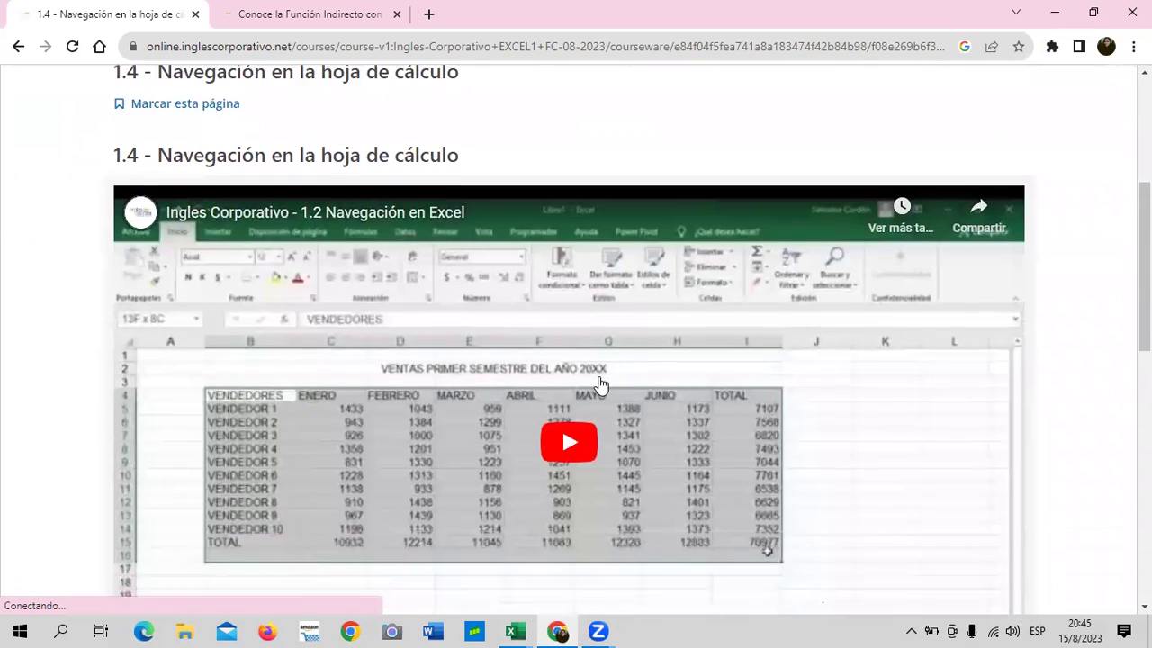
scroll(600, 385, "down", 1)
scroll(600, 385, "down", 2)
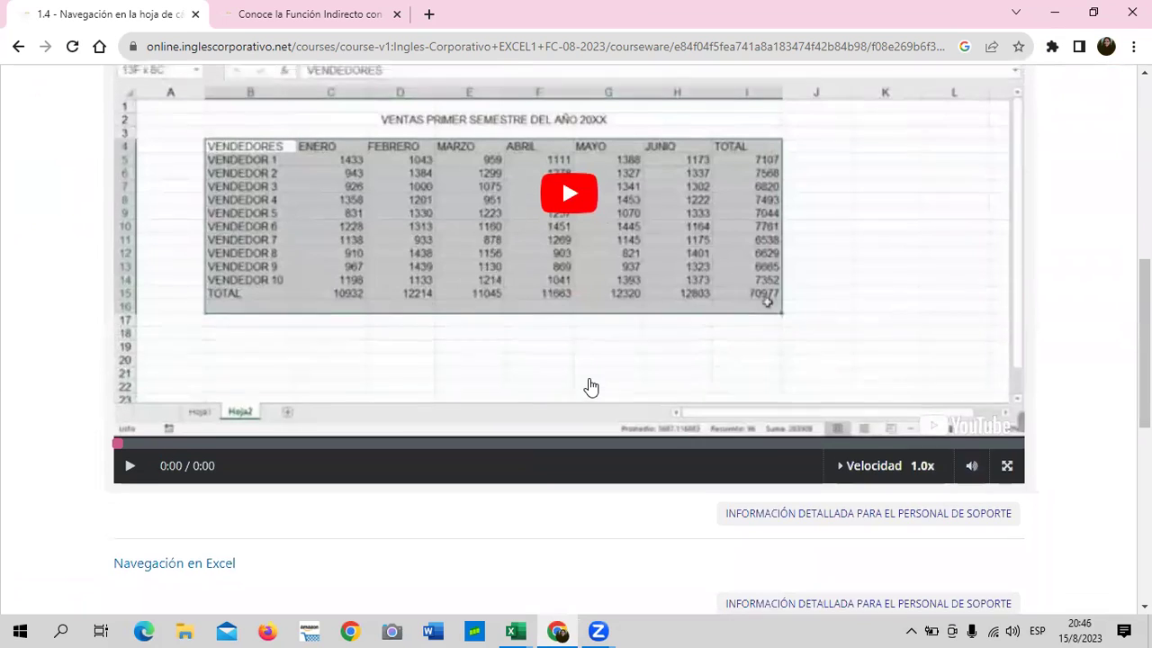
scroll(594, 385, "up", 1)
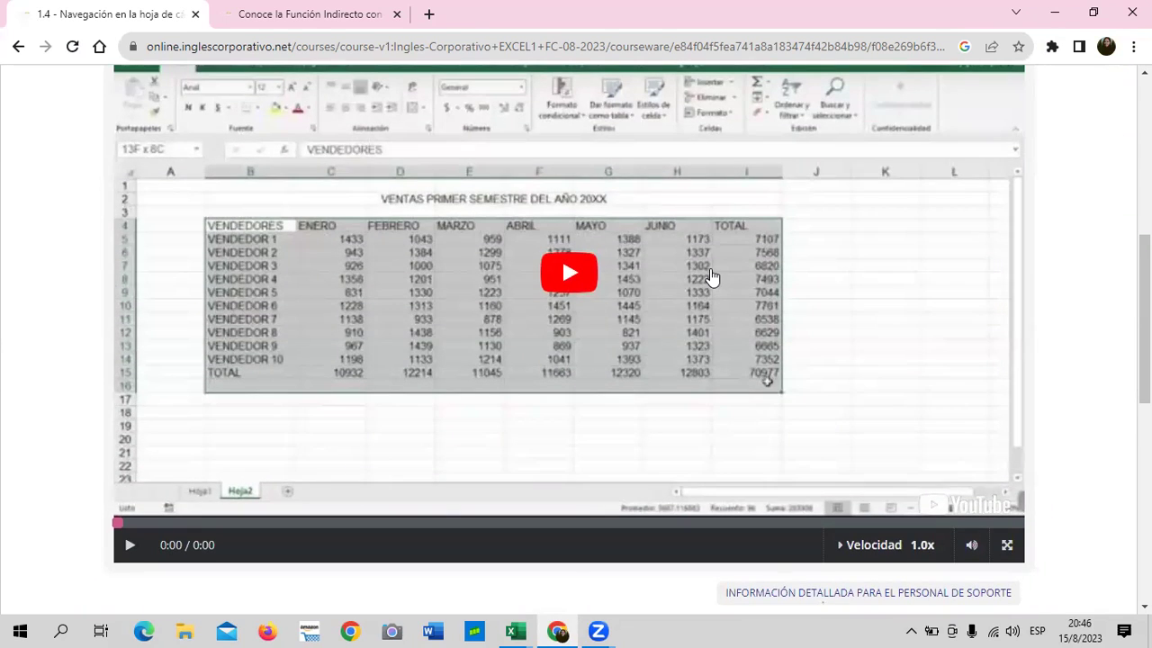
scroll(702, 284, "up", 2)
scroll(682, 297, "down", 1)
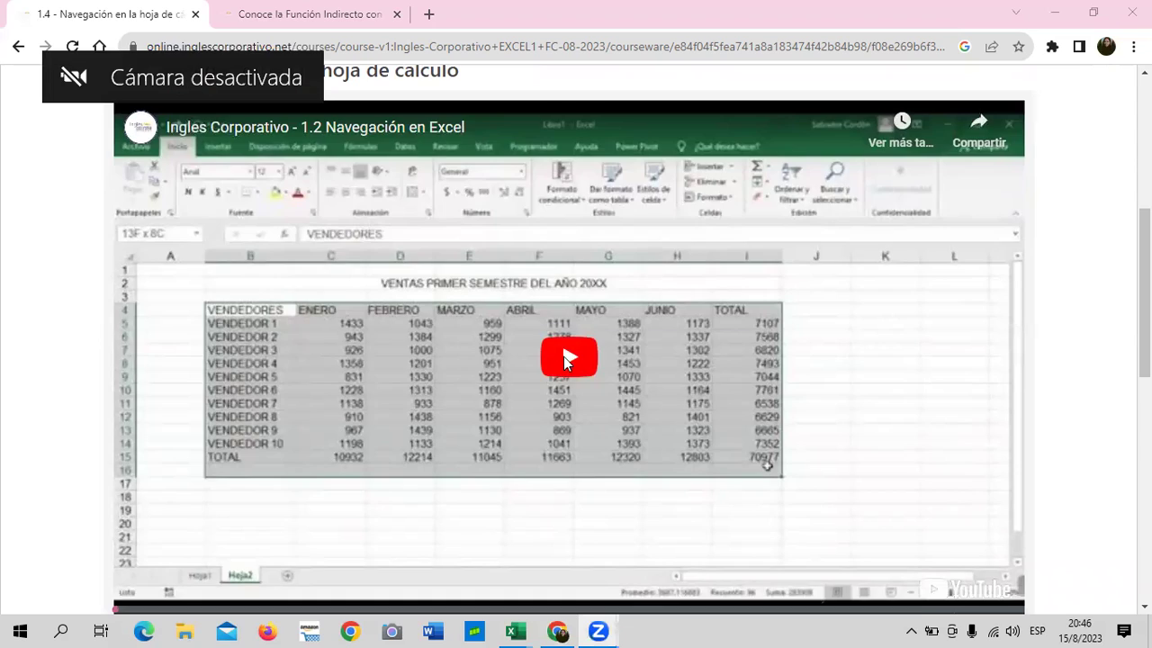
left_click(566, 359)
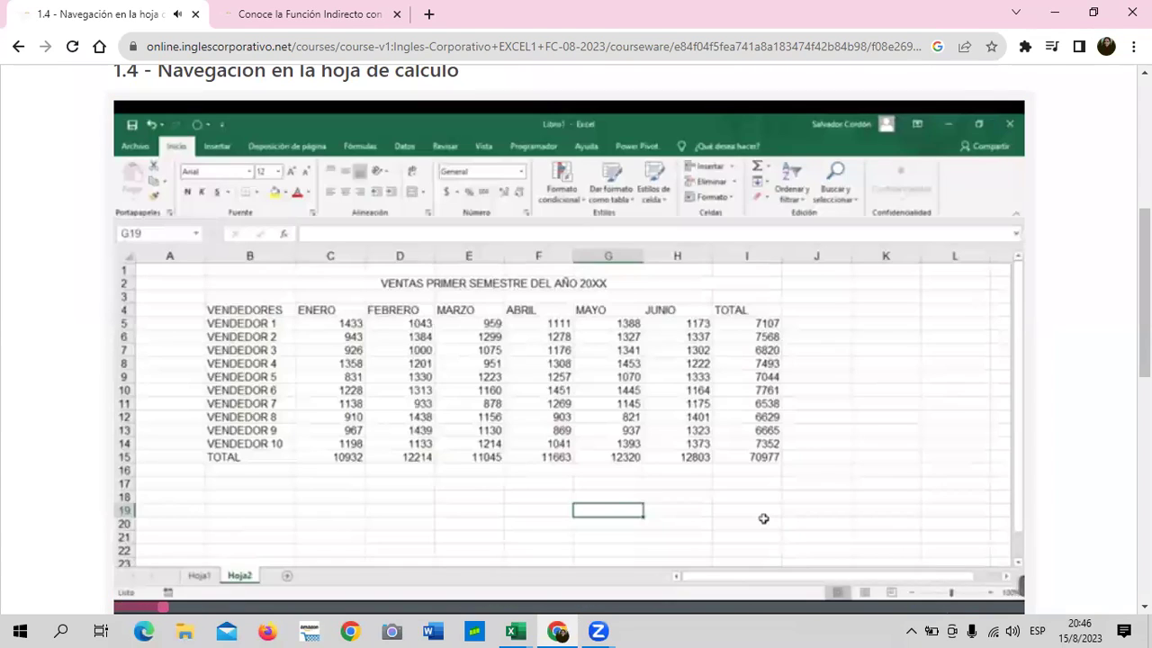
left_click(724, 172)
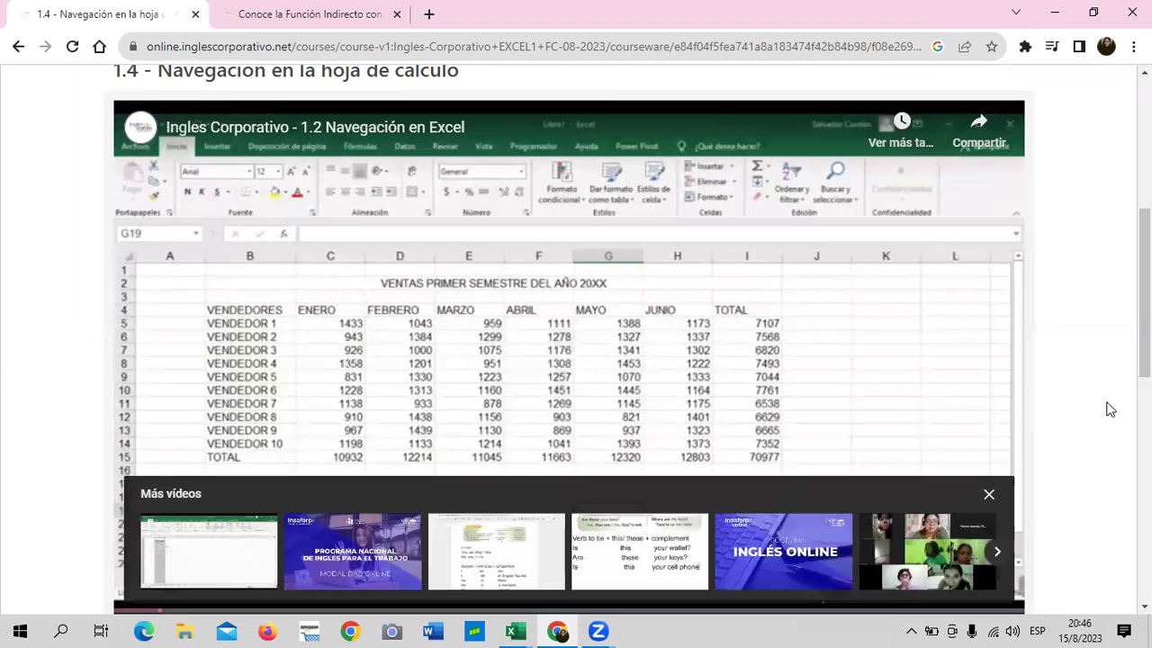
key("XF86AudioRaiseVolume")
scroll(757, 346, "down", 1)
scroll(743, 348, "down", 1)
scroll(743, 348, "up", 2)
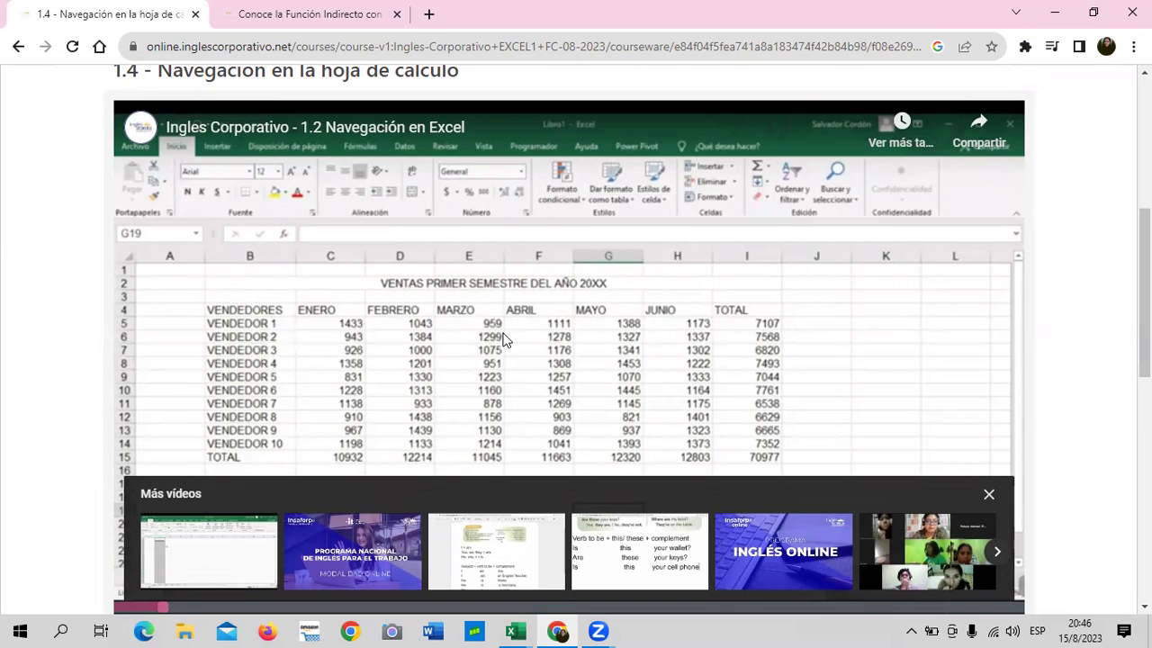
scroll(541, 333, "up", 1)
scroll(540, 333, "down", 3)
scroll(540, 337, "up", 1)
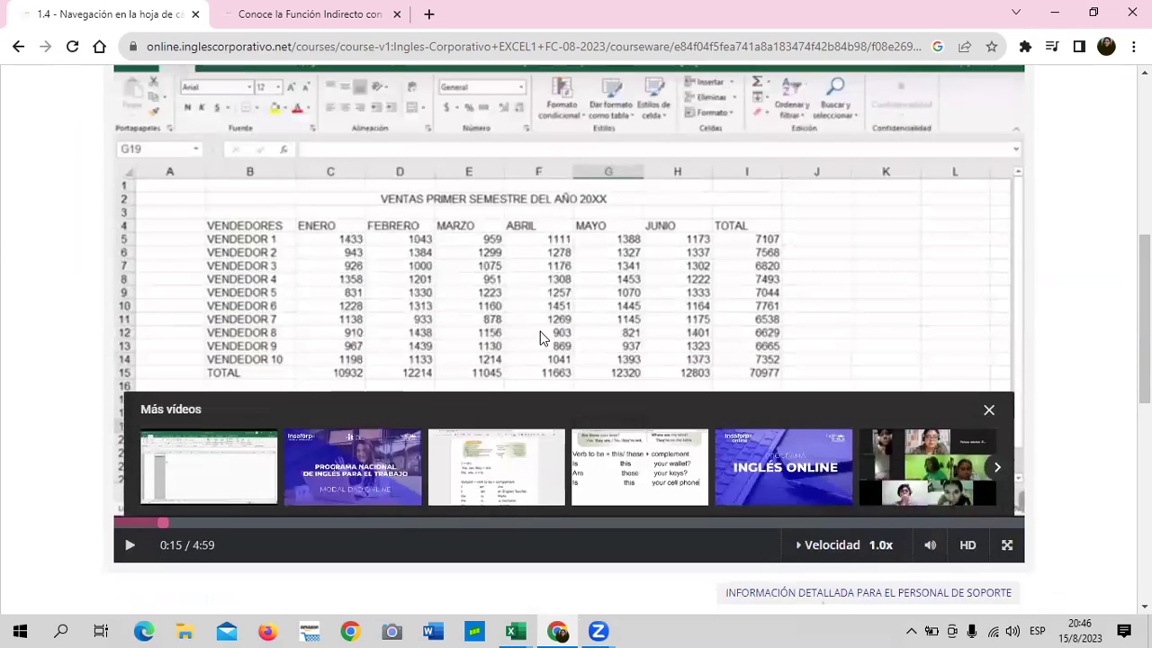
scroll(496, 328, "up", 1)
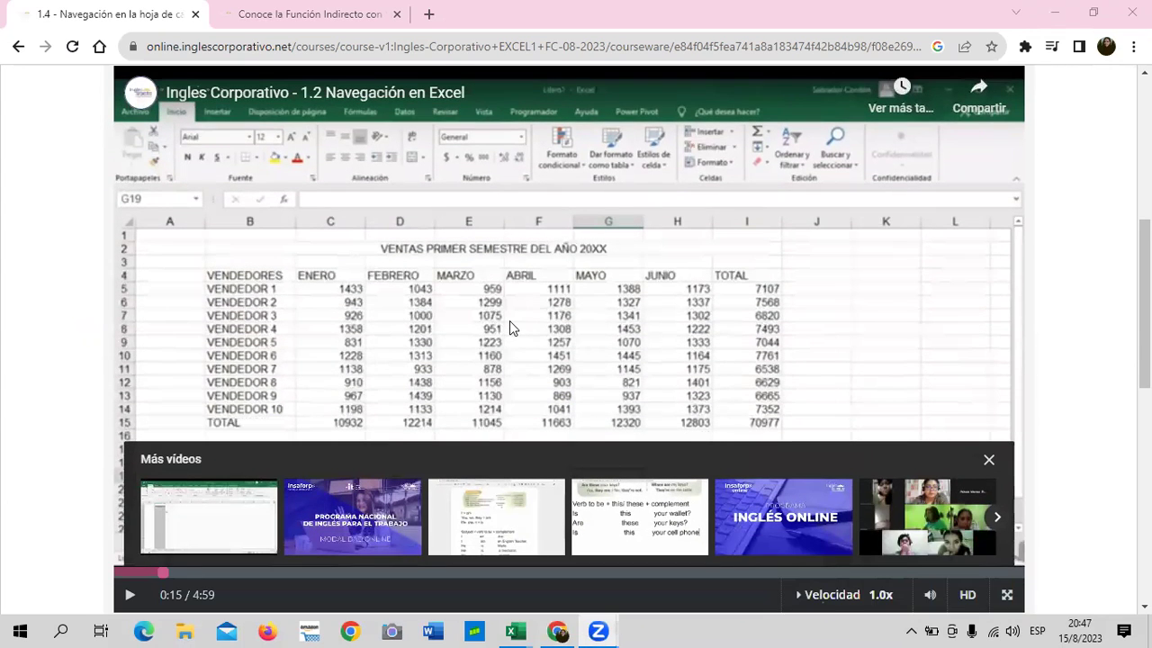
Play the 1.2 Navegación en Excel lesson video through to 4:59
left_click(129, 598)
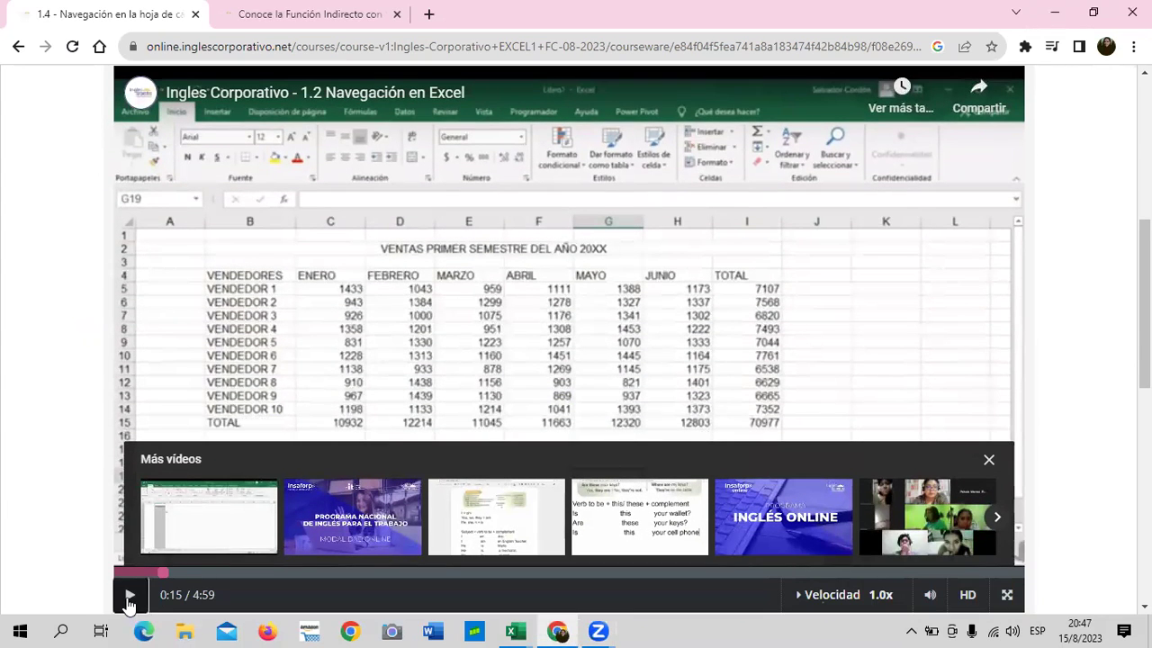
left_click(129, 599)
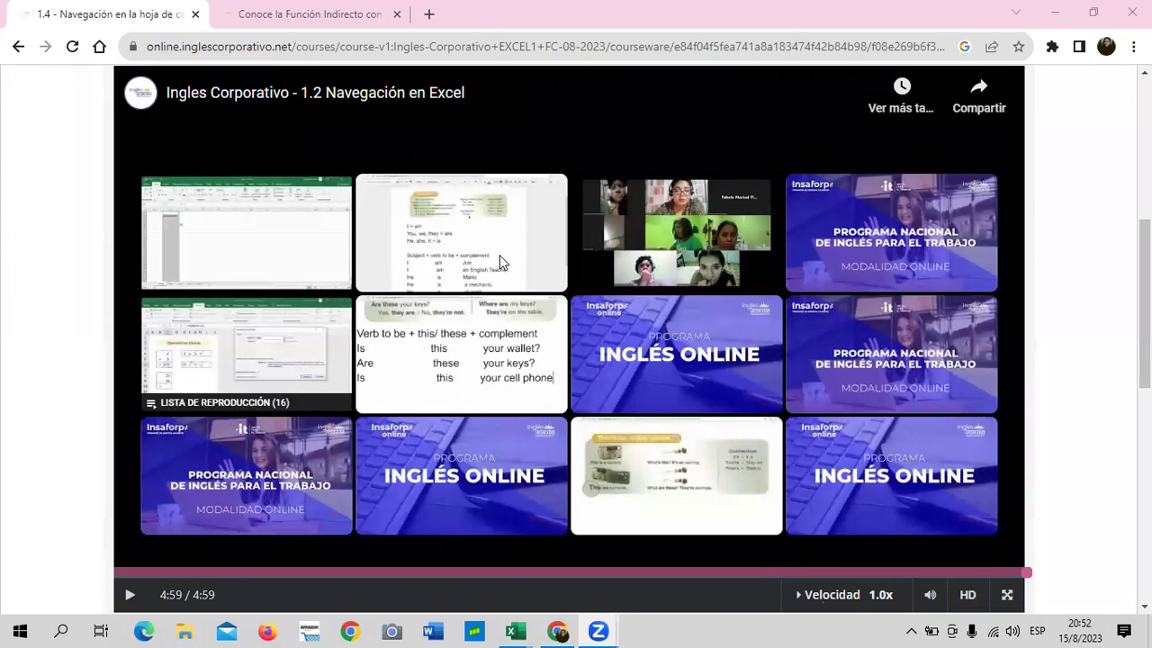
Switch from the course page to the 1.2 Navegación en Excel workbook window
scroll(482, 290, "down", 4)
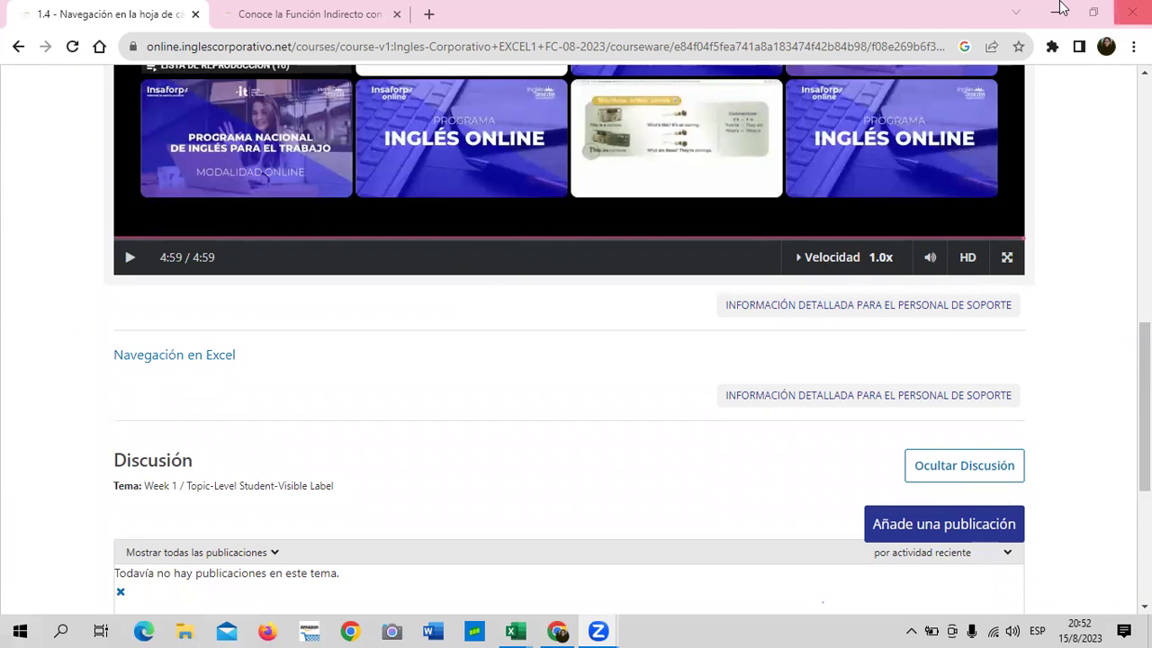
mouse_move(515, 630)
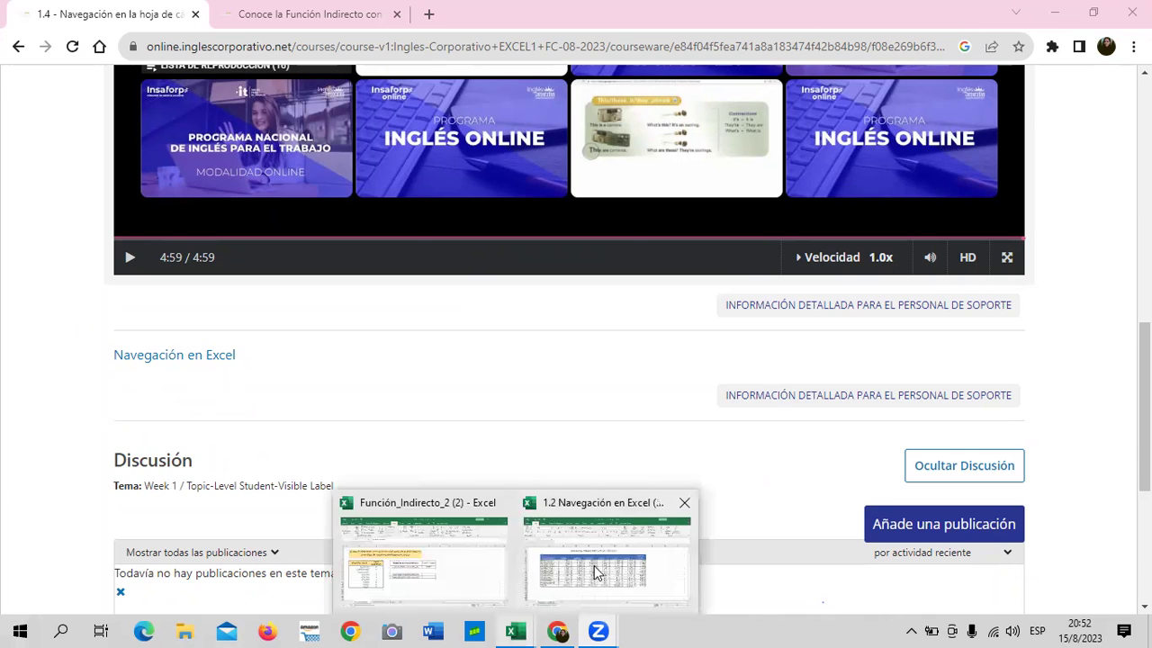
left_click(598, 574)
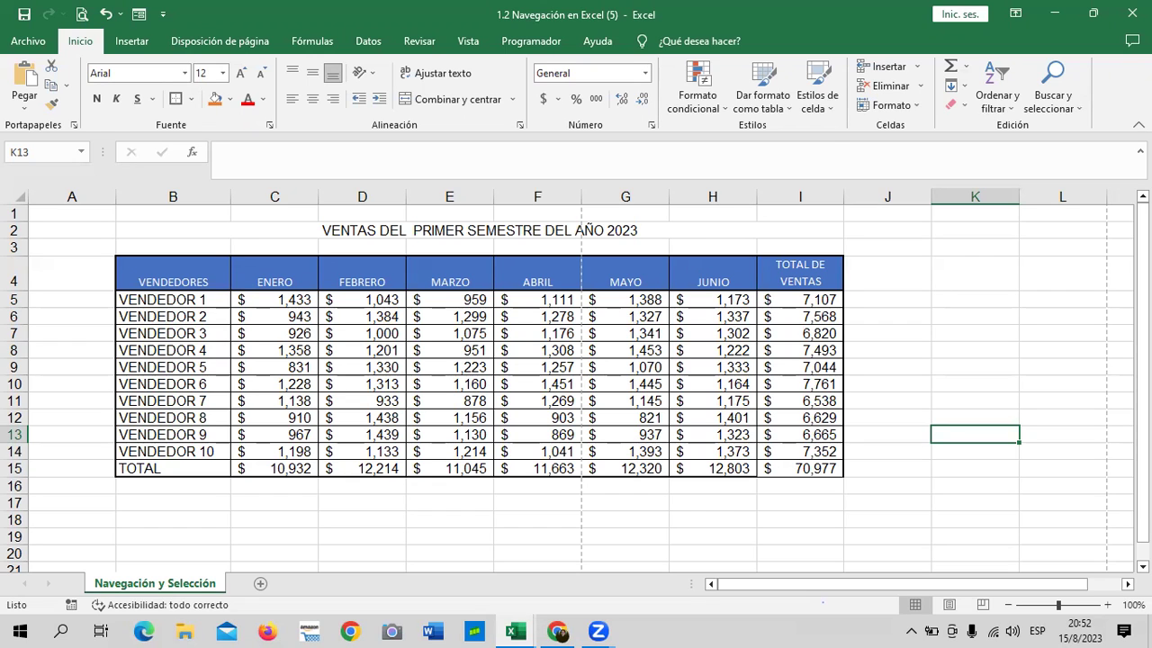
left_click(646, 74)
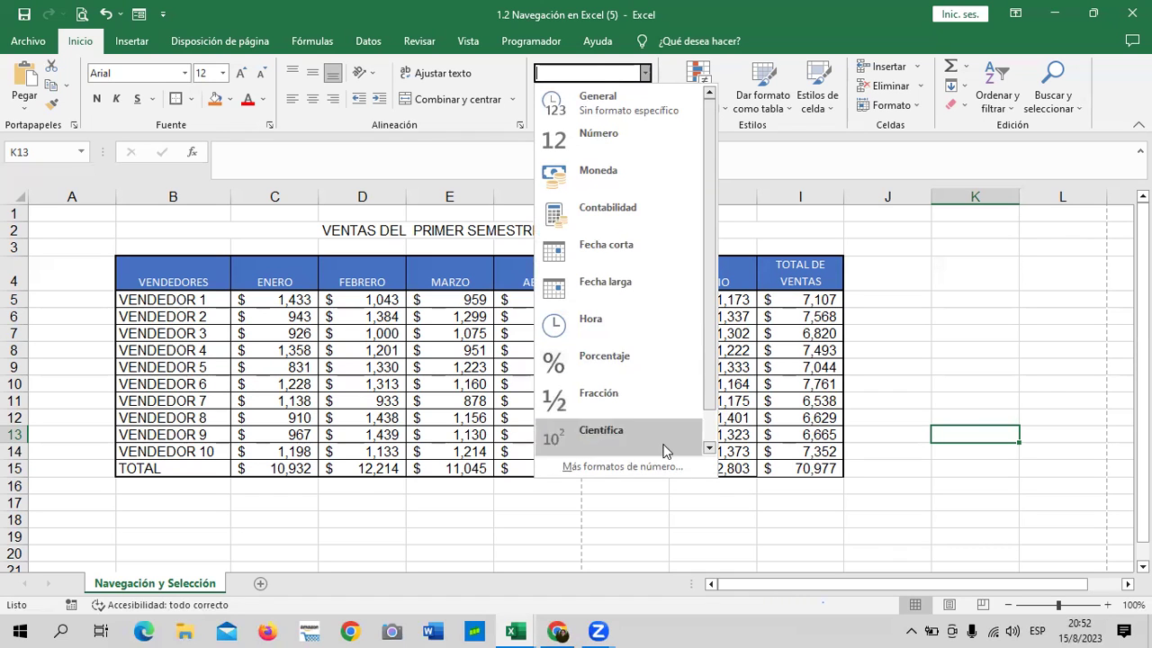
scroll(711, 403, "down", 1)
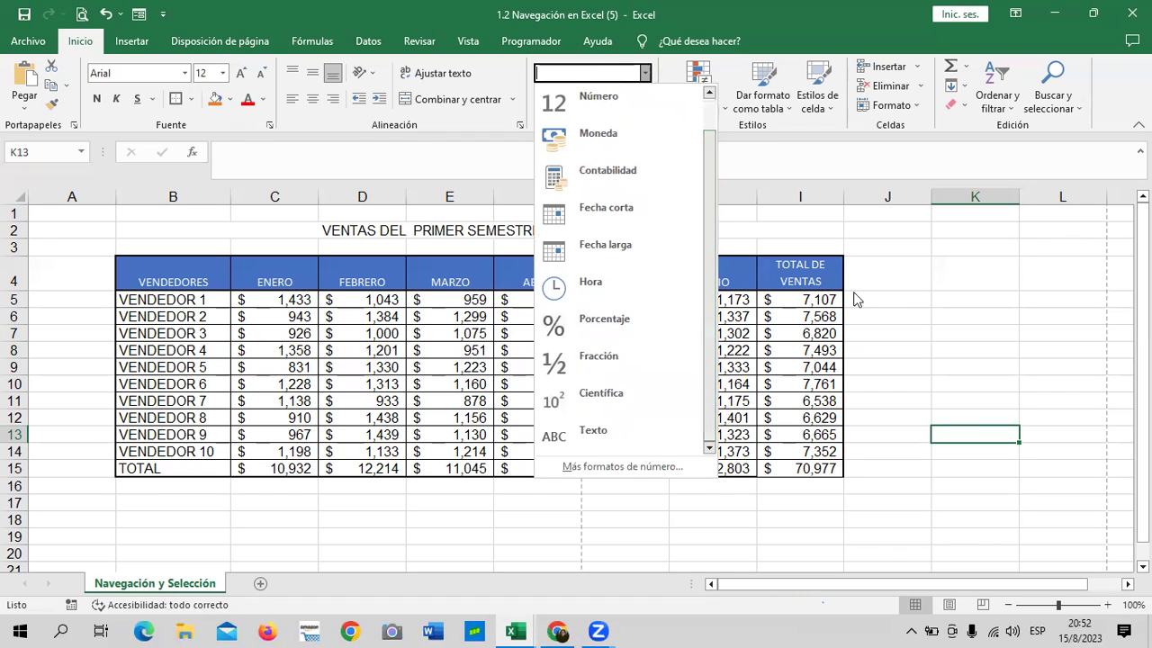
key("Escape")
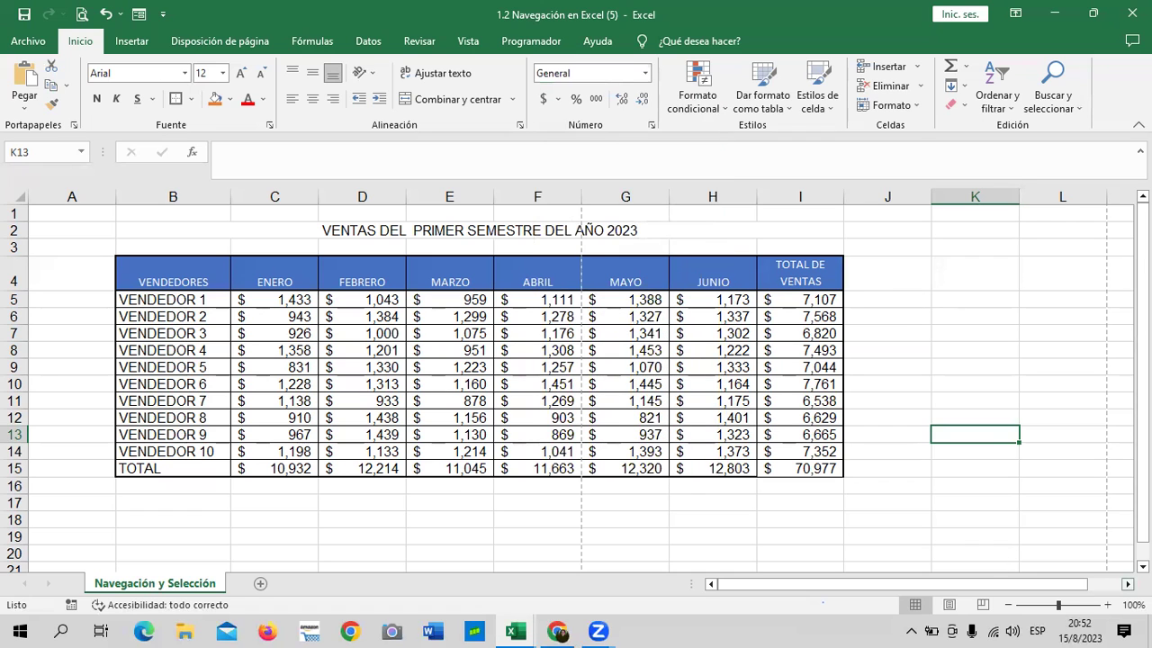
left_click(1128, 583)
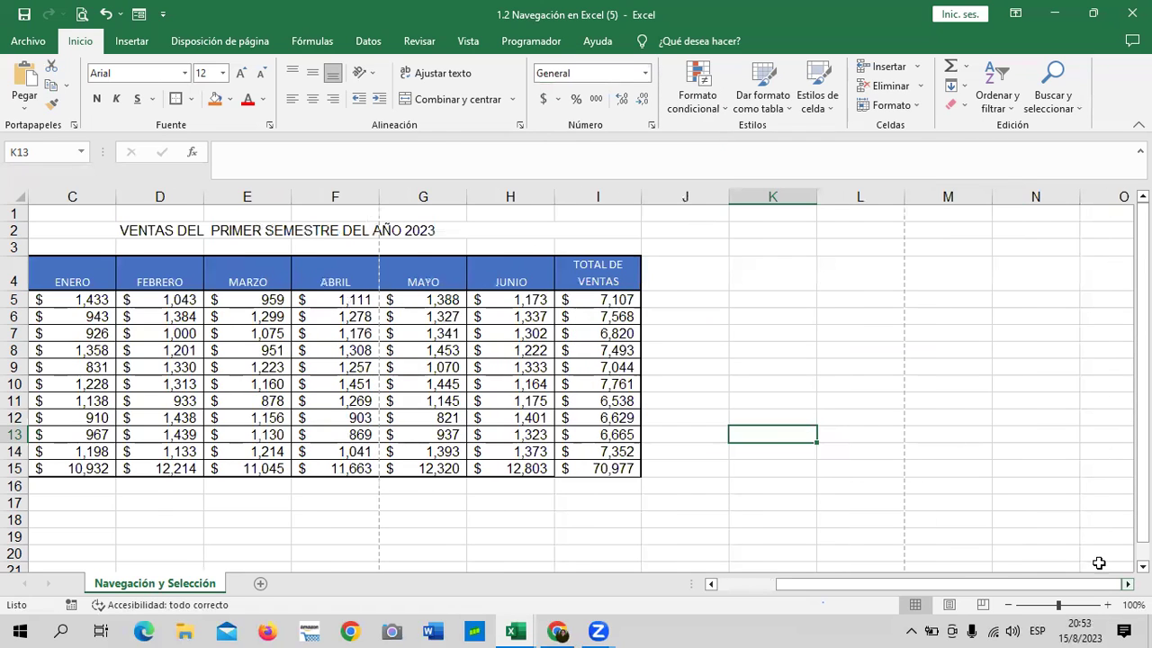
left_click(686, 274)
key("Right")
key("Right")
key("Down")
key("Down")
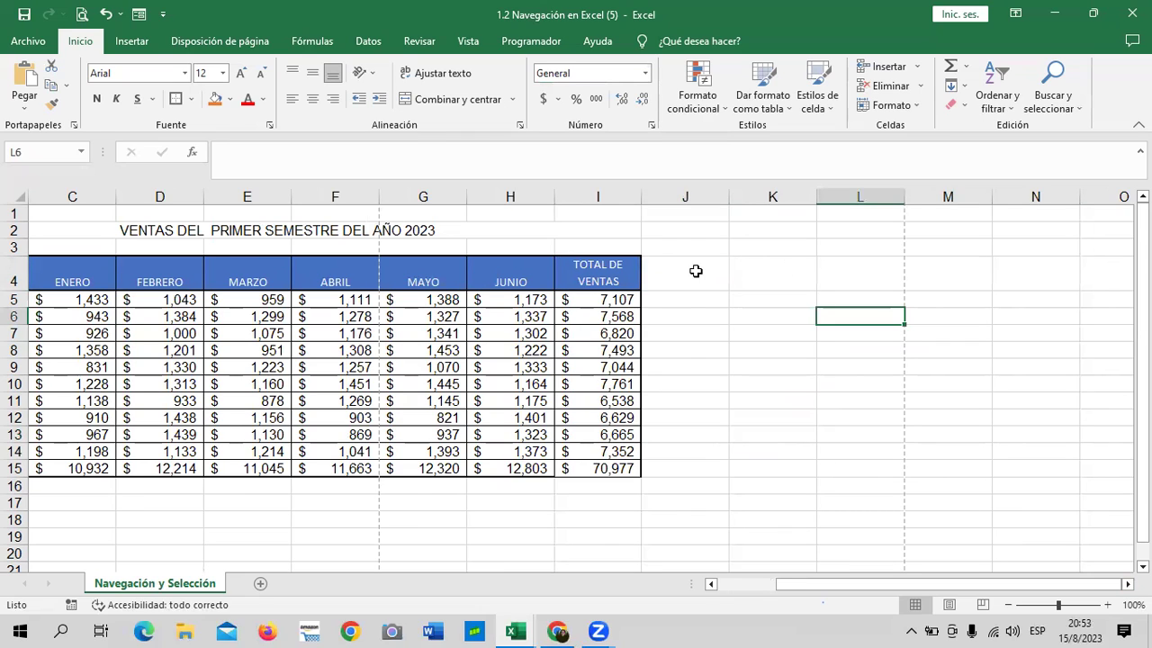
Put all borders on the empty cells J4 to J15
left_click_drag(692, 267, 692, 475)
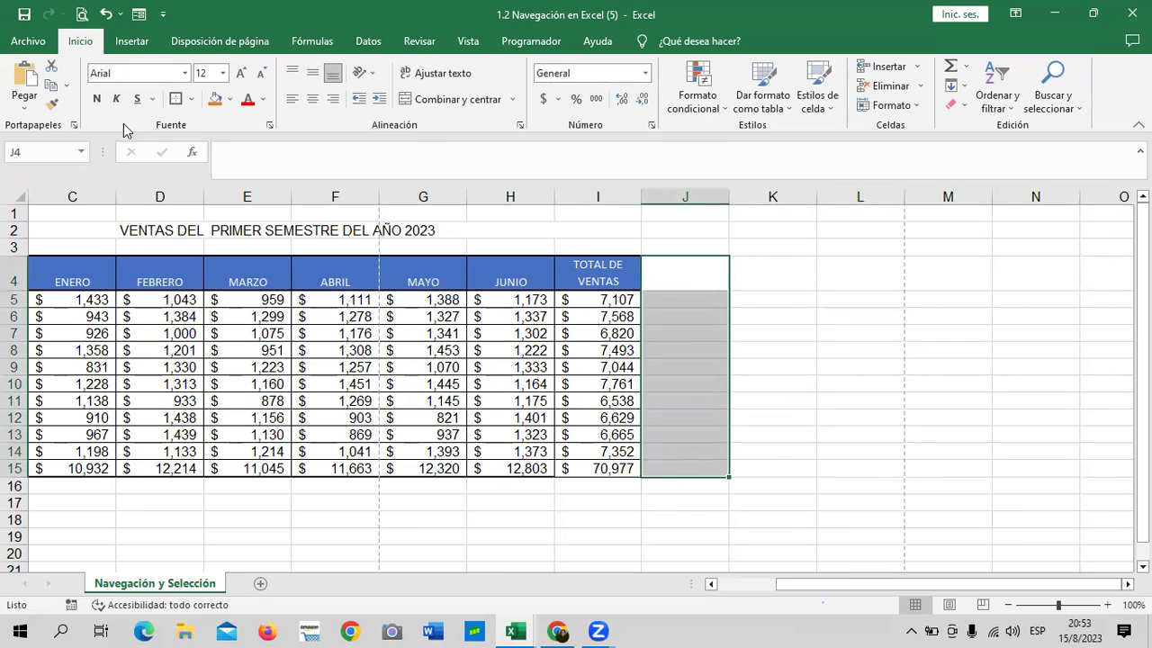
left_click(192, 106)
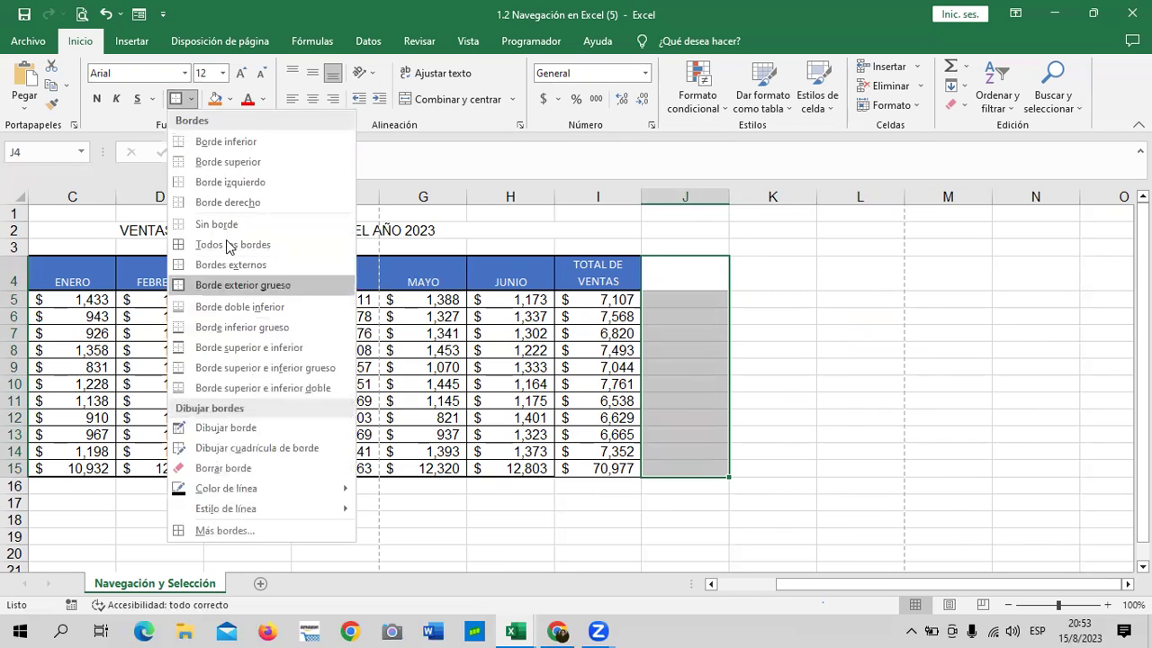
left_click(225, 242)
left_click(815, 330)
Give header cell J4 the blue Énfasis1 cell style
left_click(677, 281)
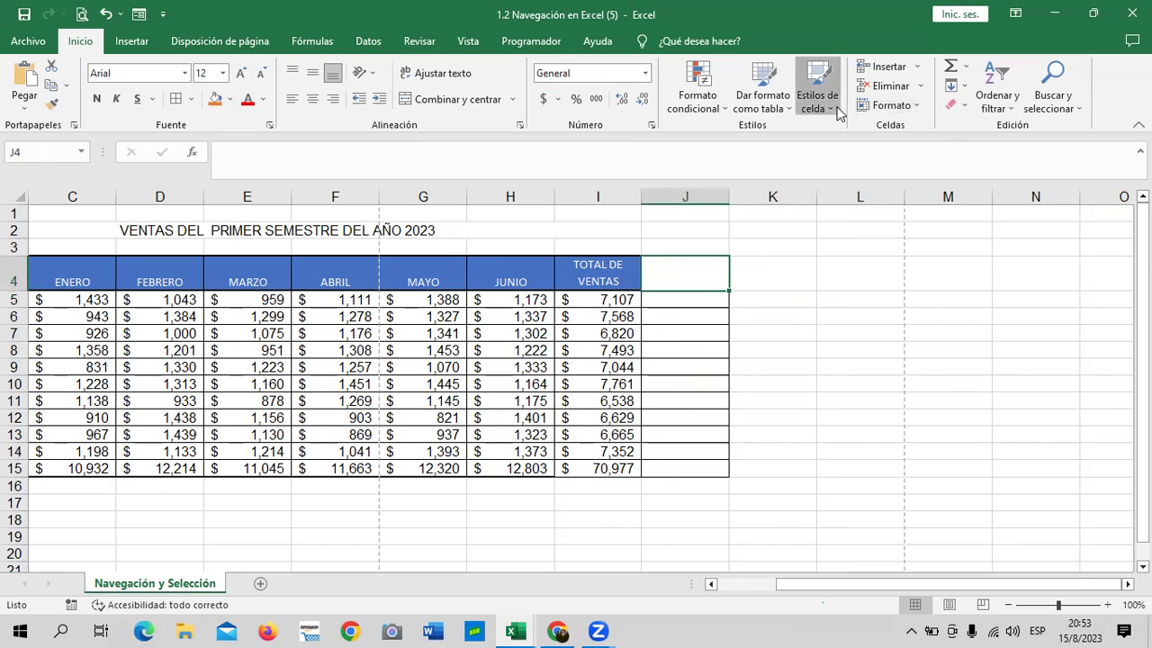
left_click(818, 97)
left_click(662, 370)
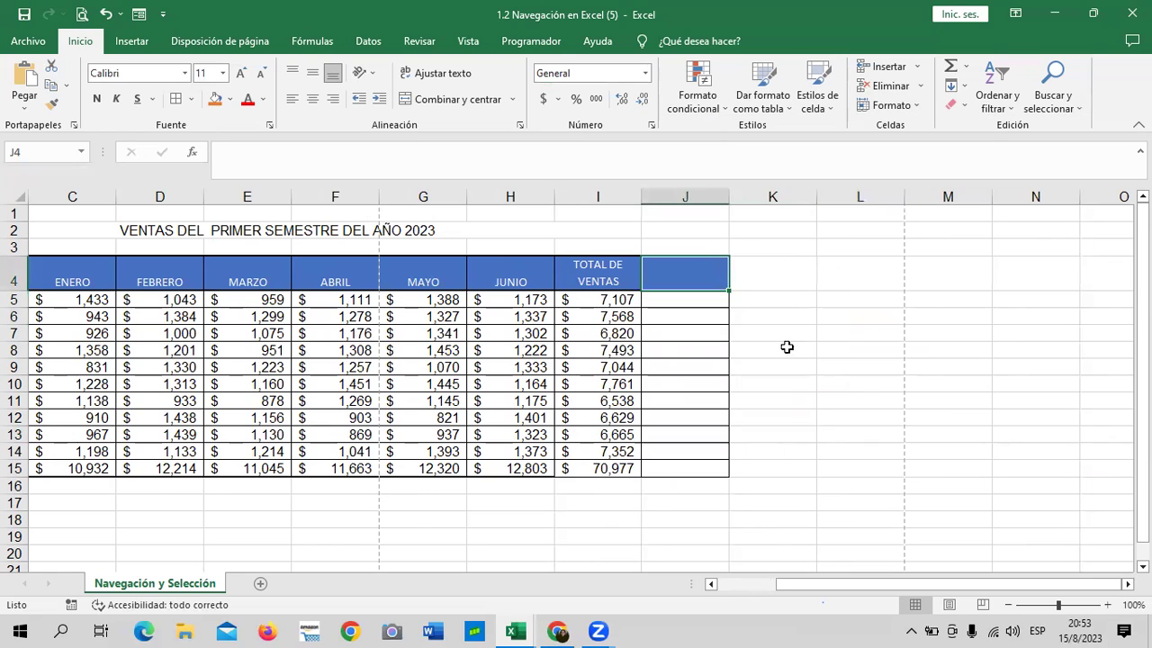
left_click(853, 333)
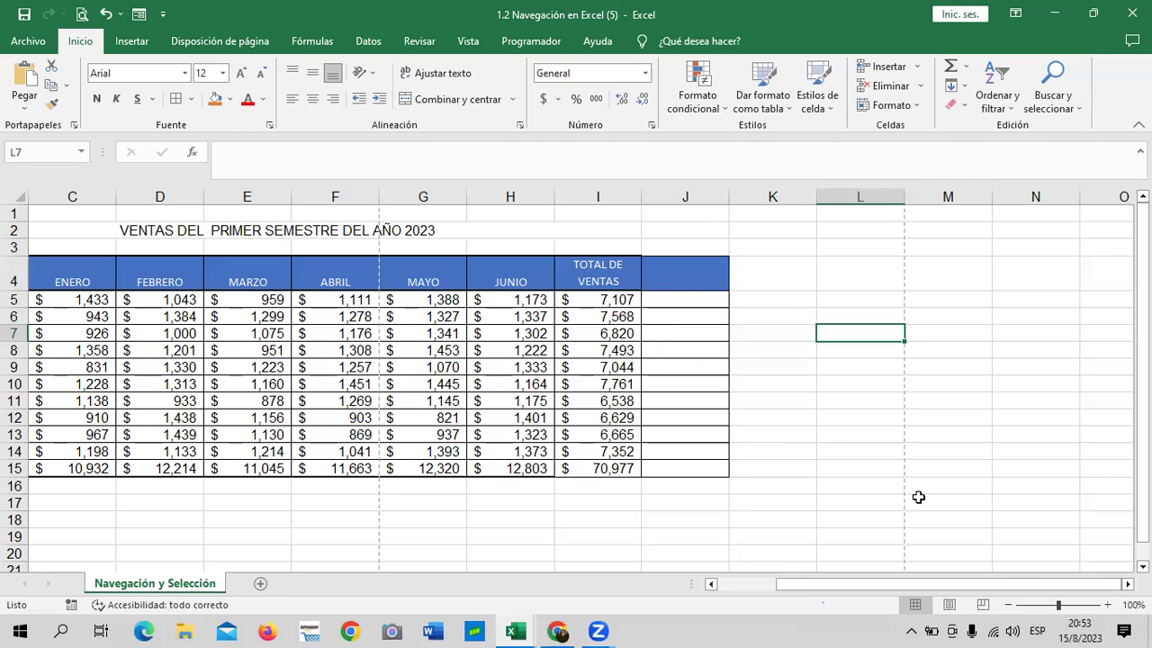
Frame the range B4:J15 with a thick outside border, then check the header row B4:J4
left_click_drag(956, 585, 898, 585)
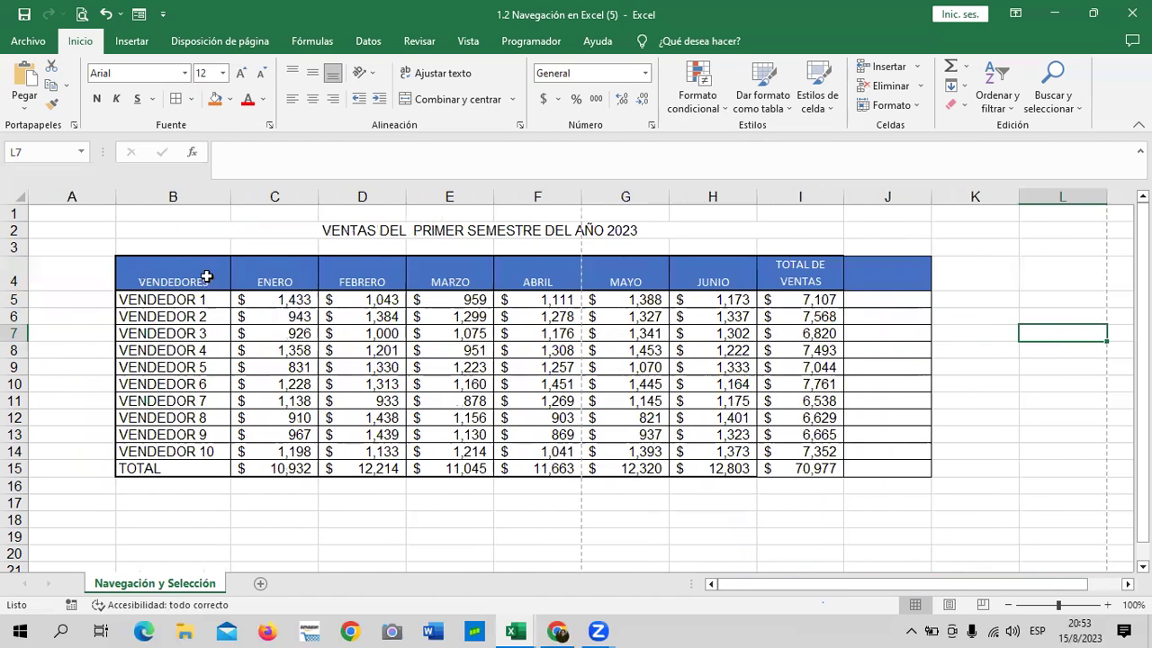
left_click_drag(206, 275, 918, 470)
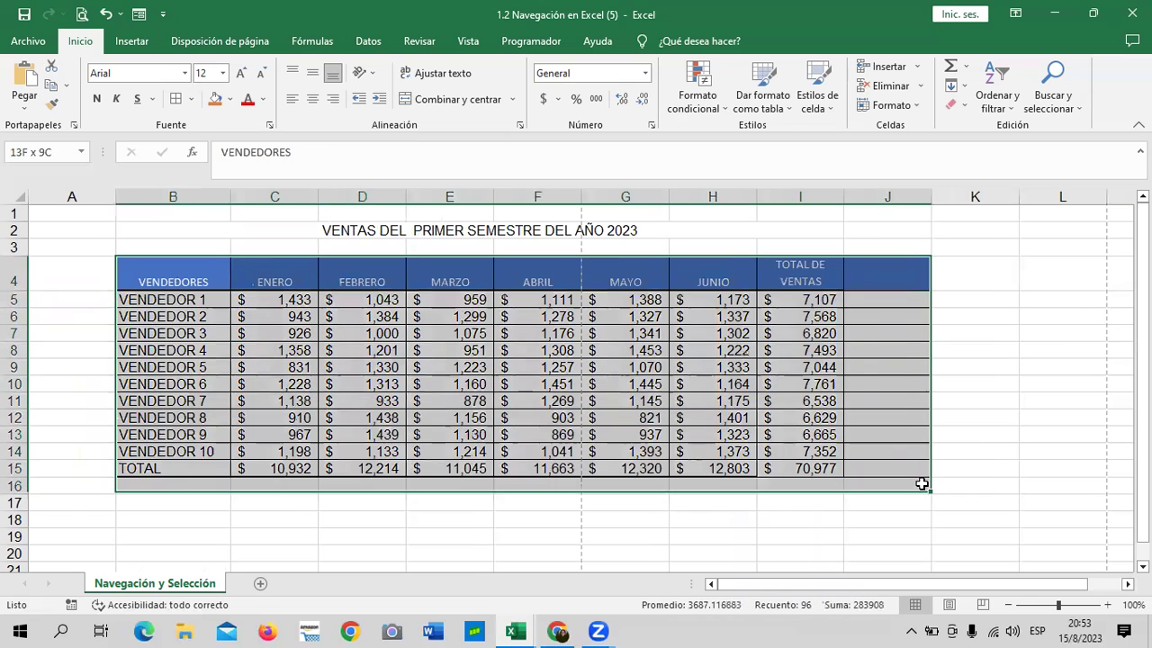
left_click(191, 99)
left_click(244, 286)
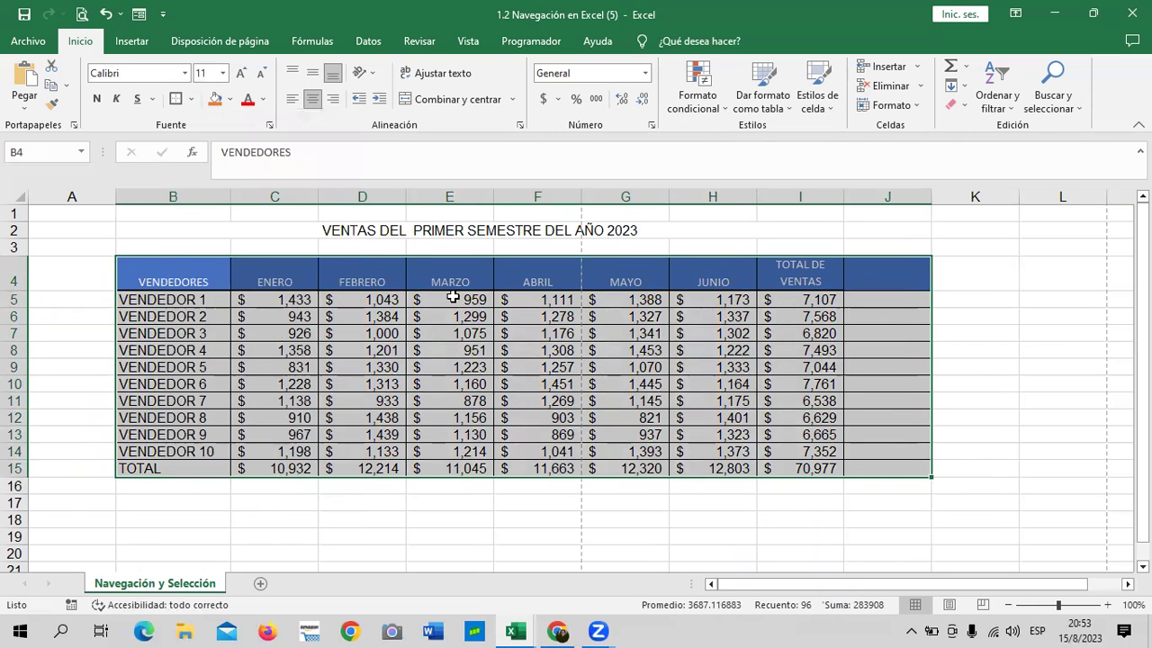
left_click(968, 350)
left_click_drag(190, 267, 875, 281)
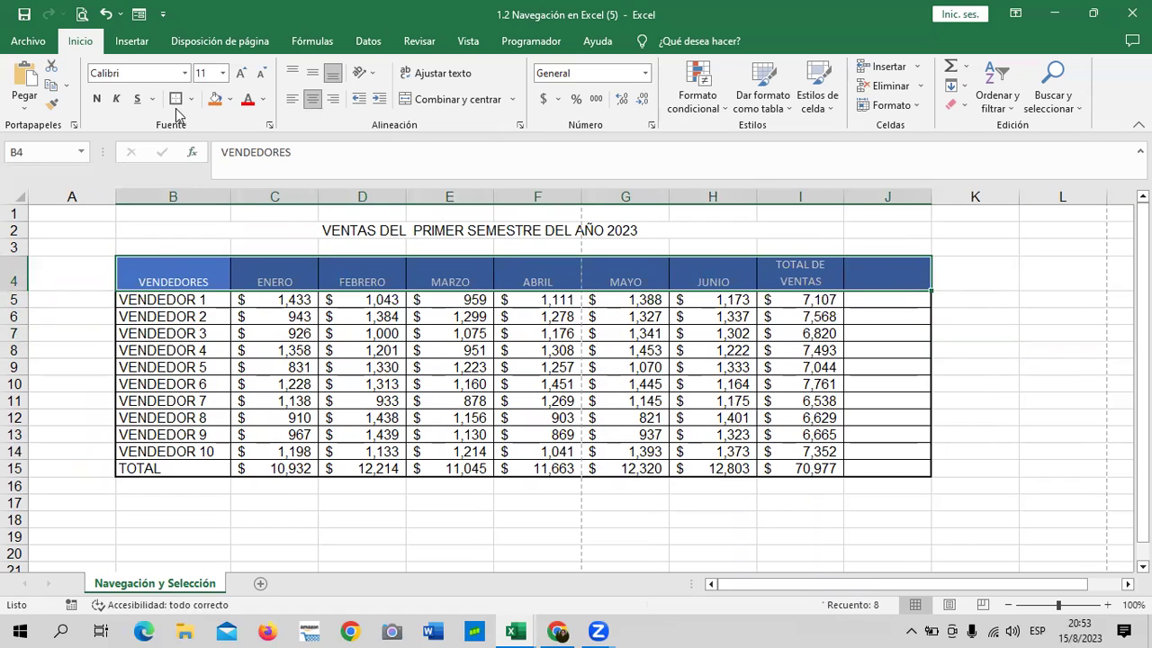
left_click(1027, 347)
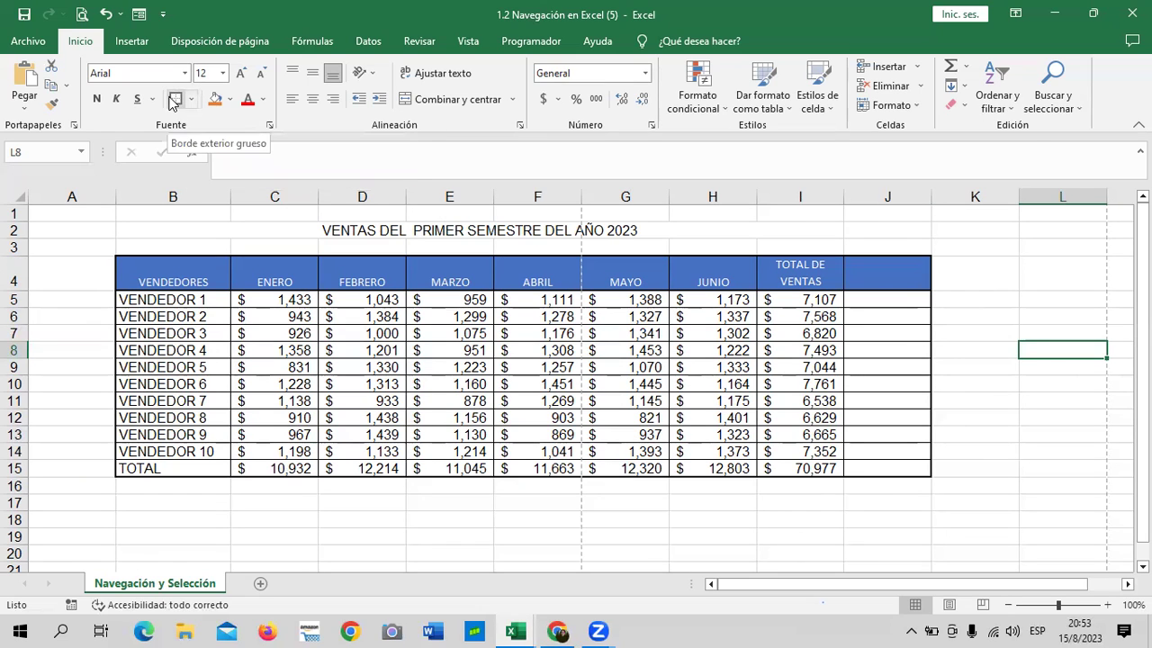
left_click_drag(836, 584, 906, 591)
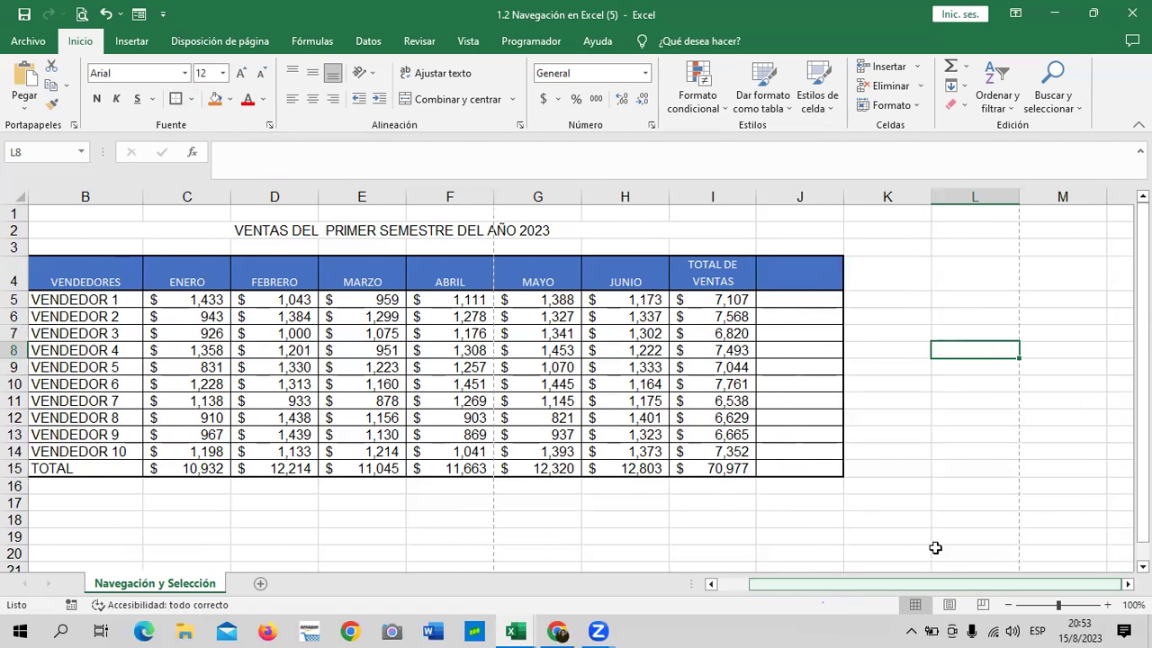
Enter 'FECHA DE REGISTRO' in J4, wrapped onto two lines and centred
left_click(826, 270)
type("FECHA DE")
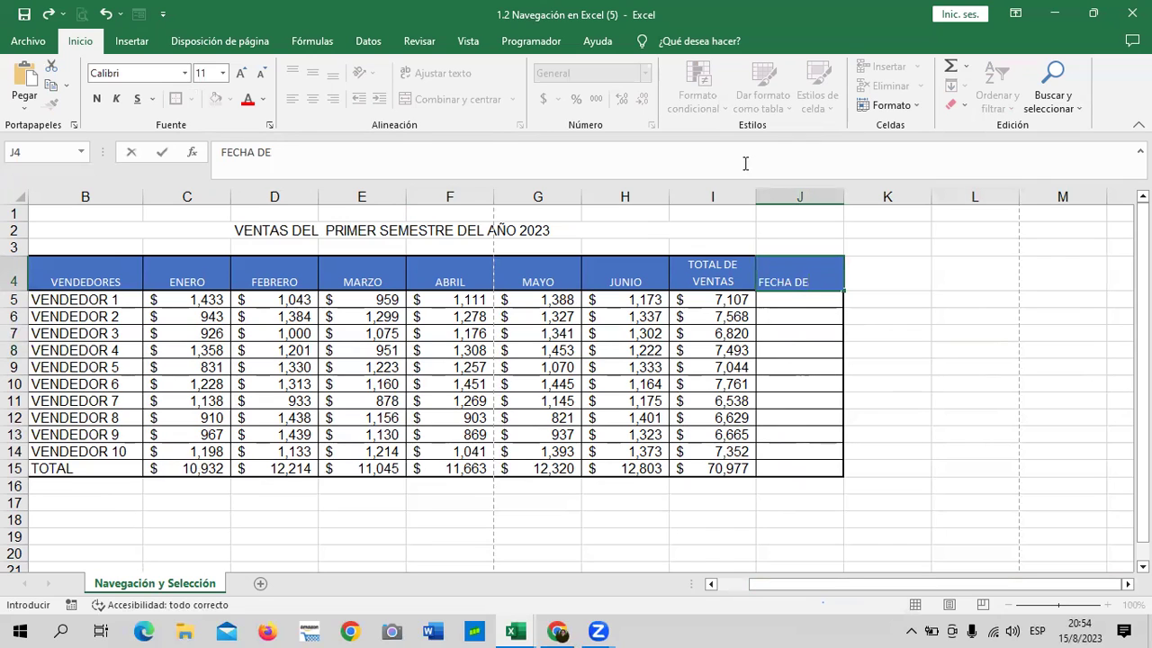
type(" REGISTRO")
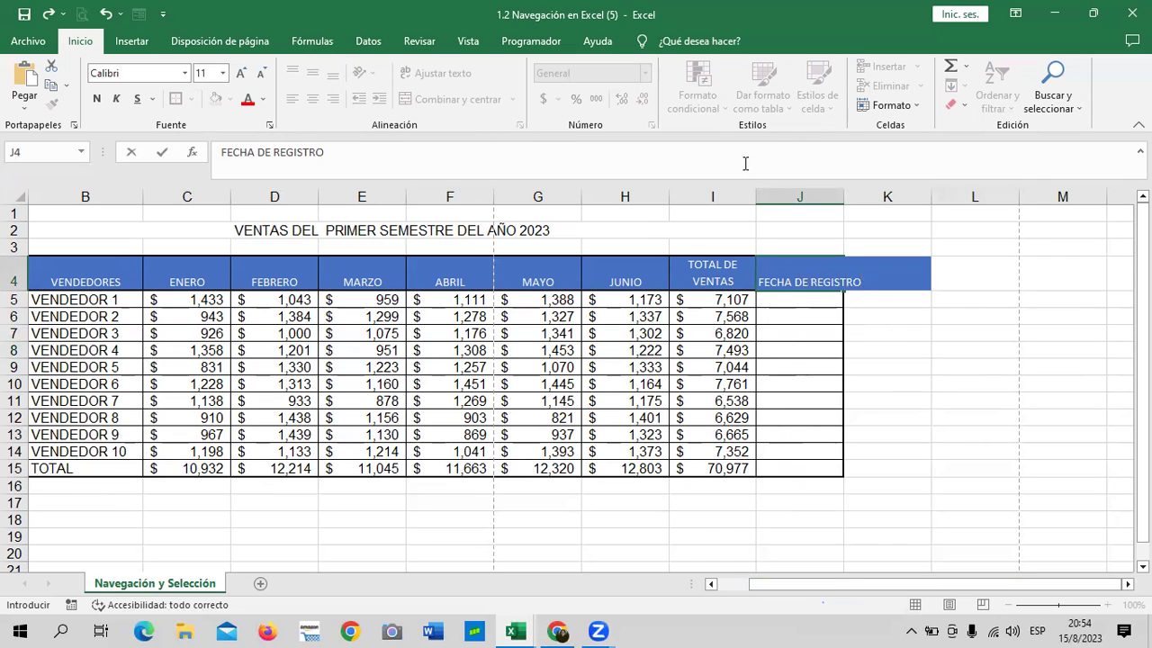
key("Return")
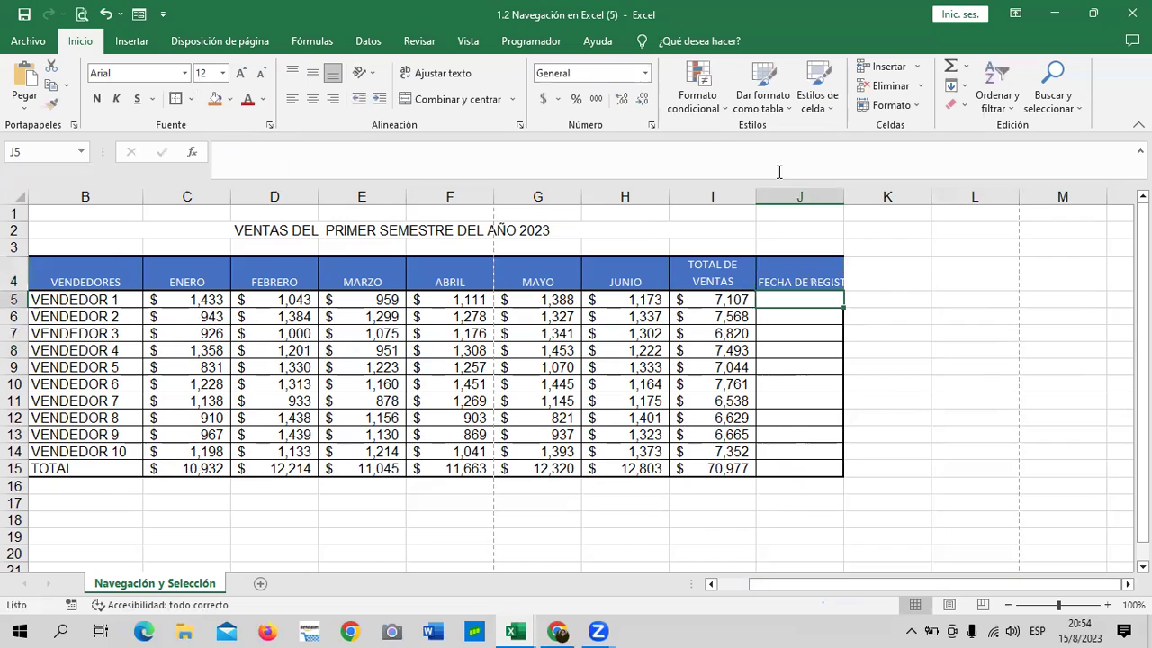
left_click(768, 270)
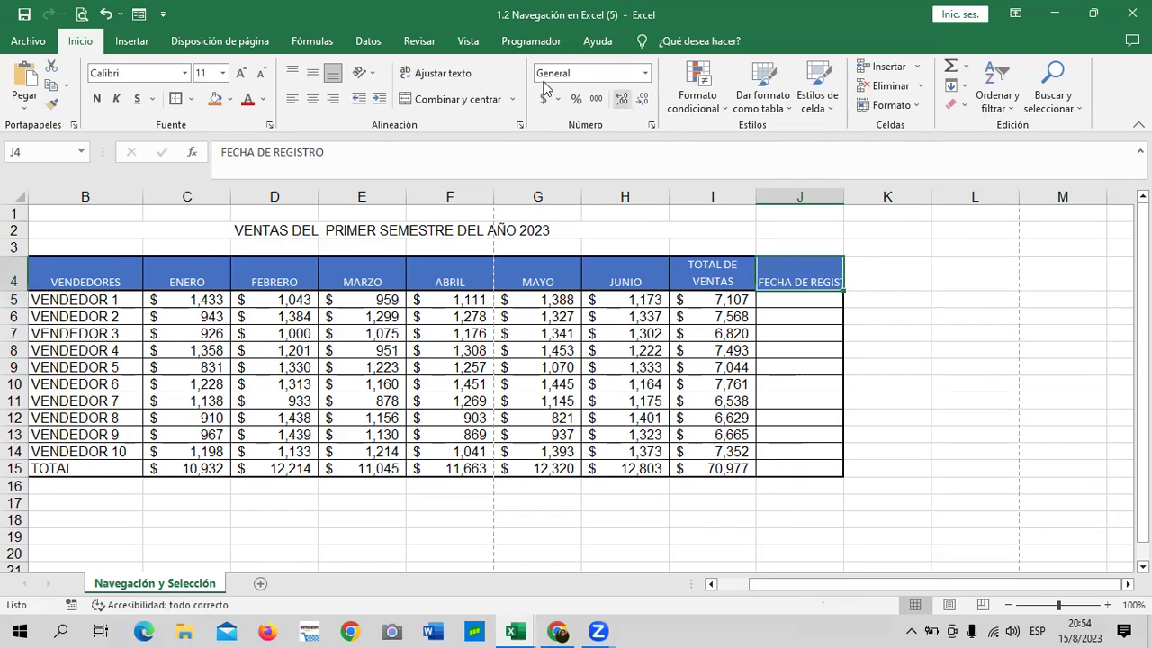
left_click(426, 79)
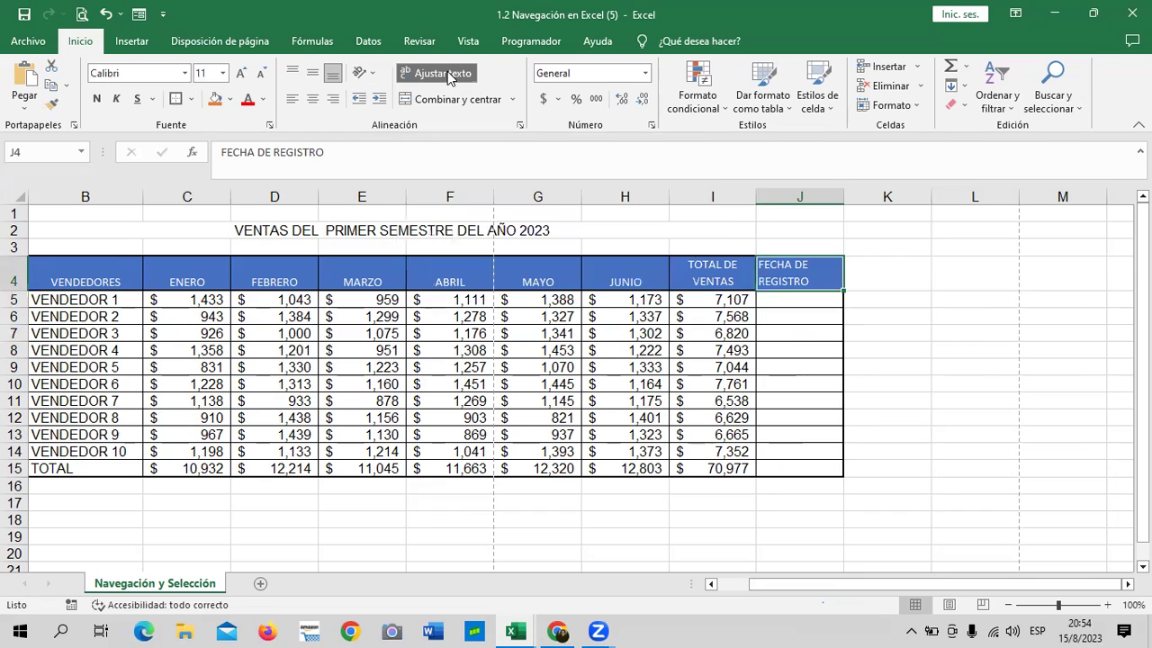
left_click(313, 99)
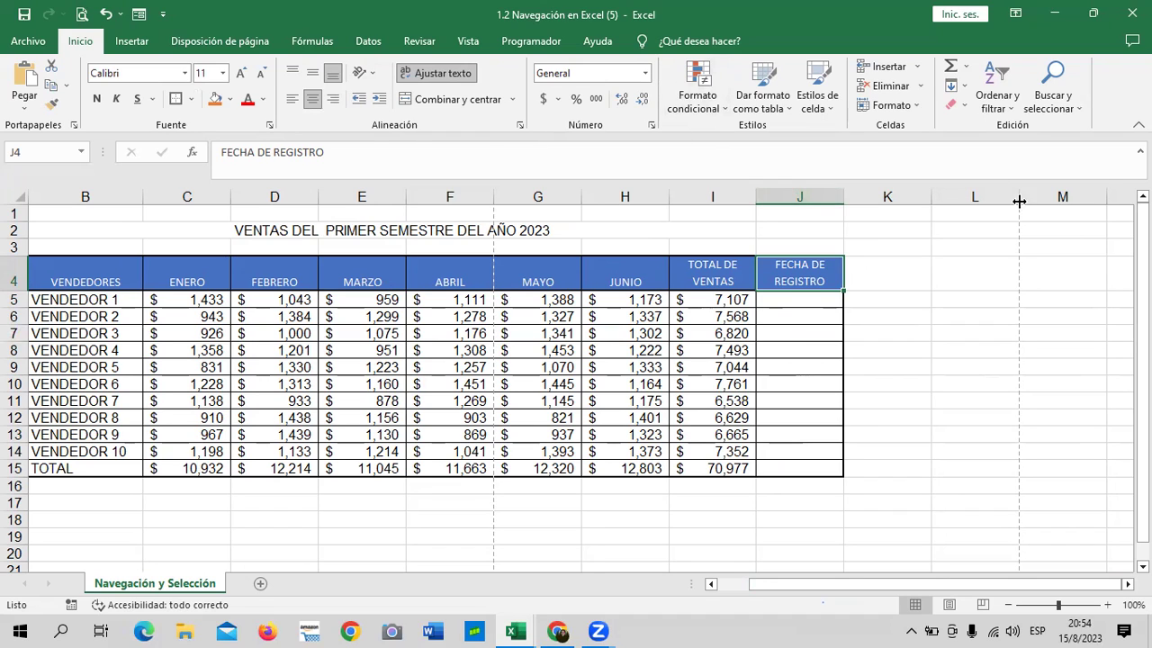
left_click(908, 402)
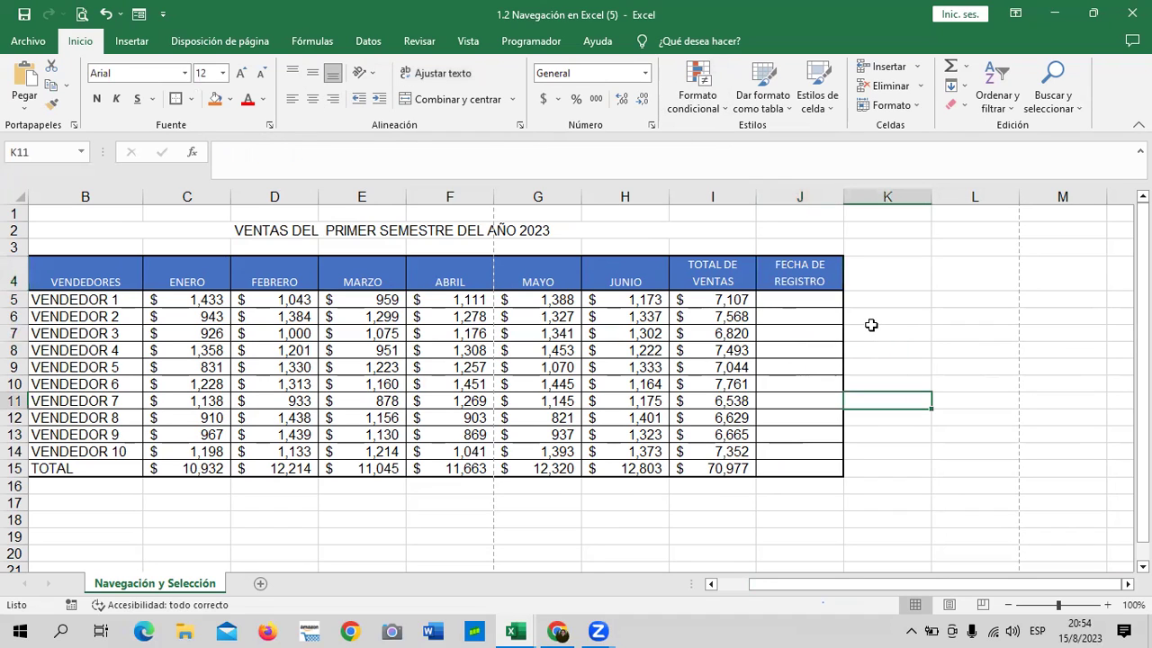
Apply the Fecha corta short date format to the empty cells J5 to J15
left_click(898, 301)
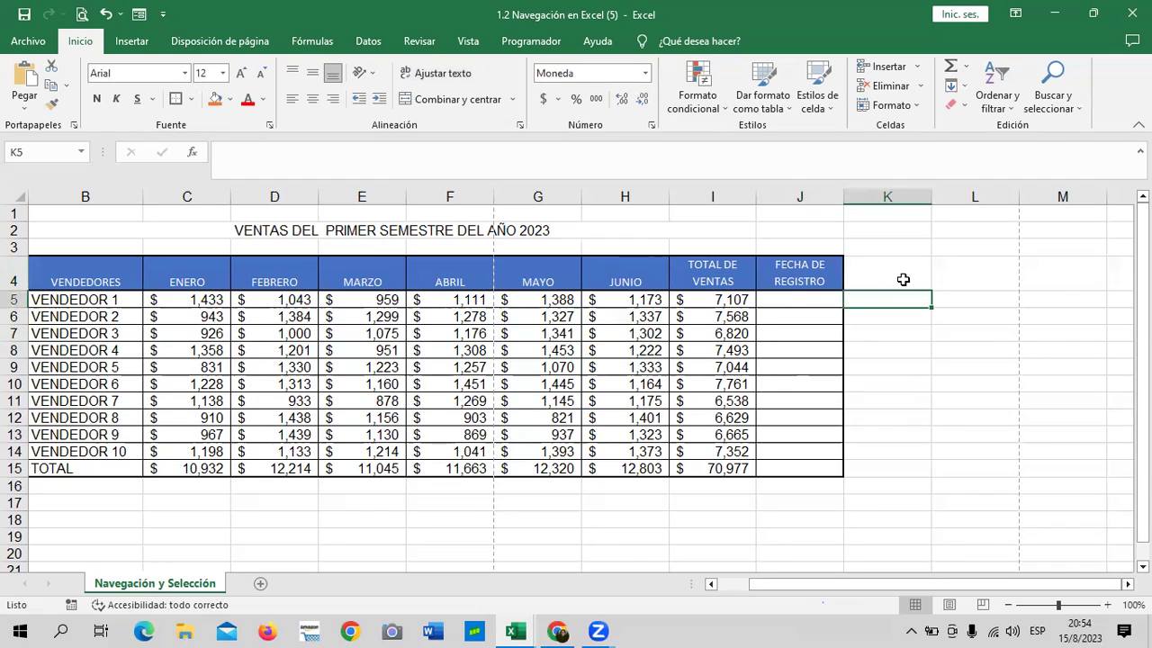
left_click_drag(797, 301, 798, 468)
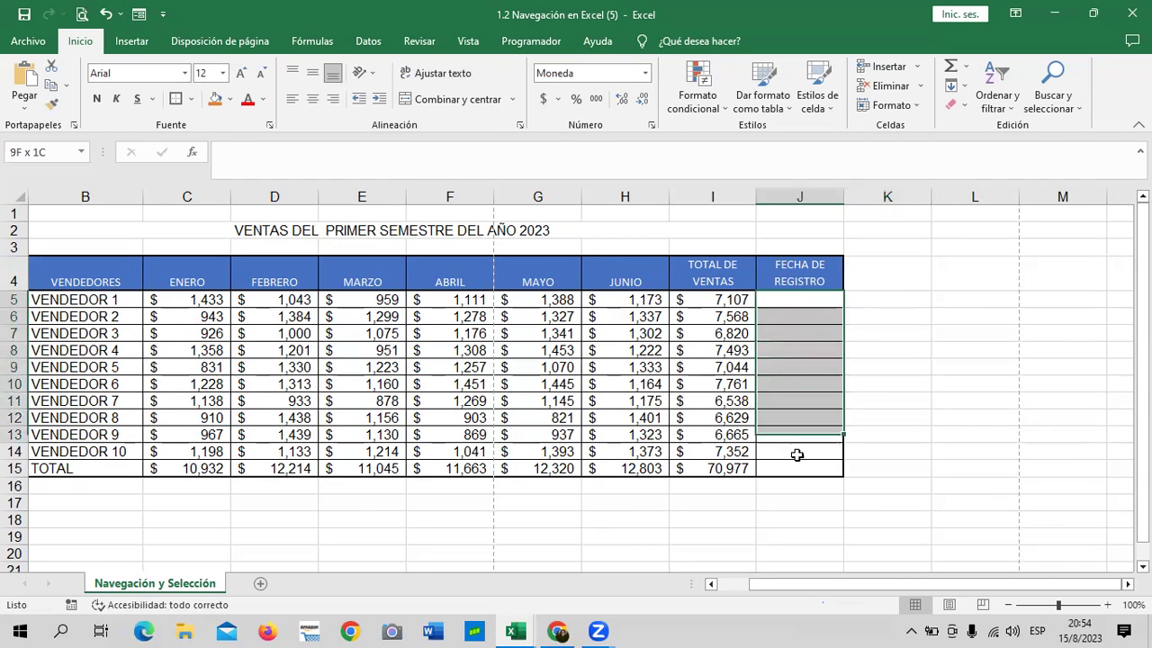
left_click(891, 384)
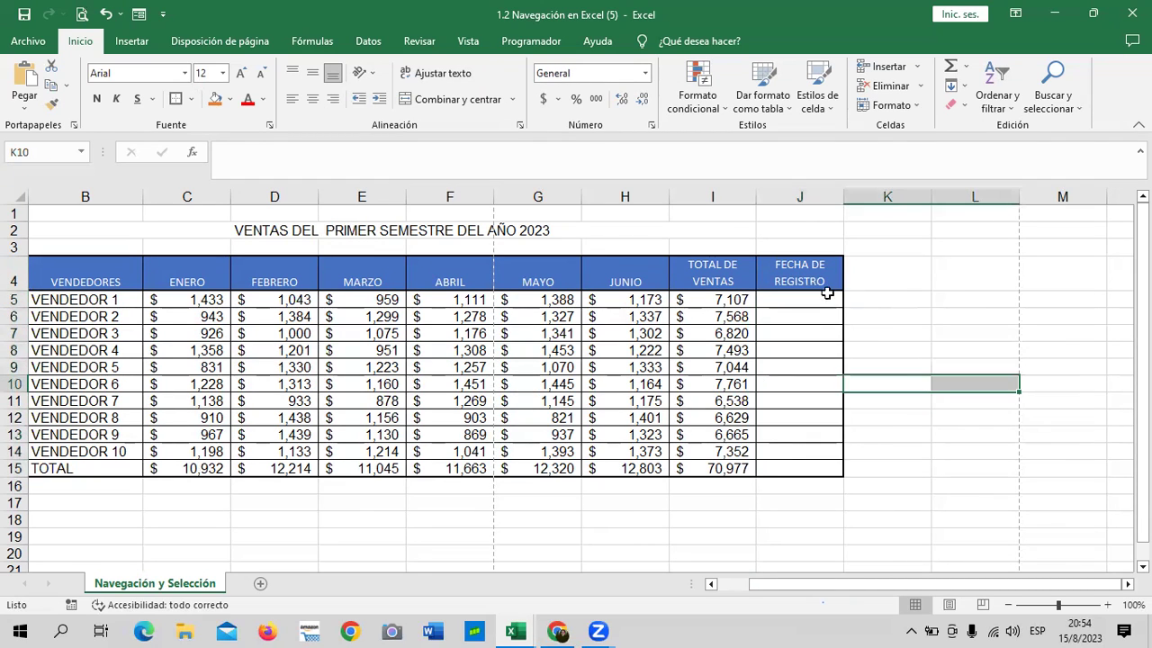
left_click_drag(824, 299, 813, 468)
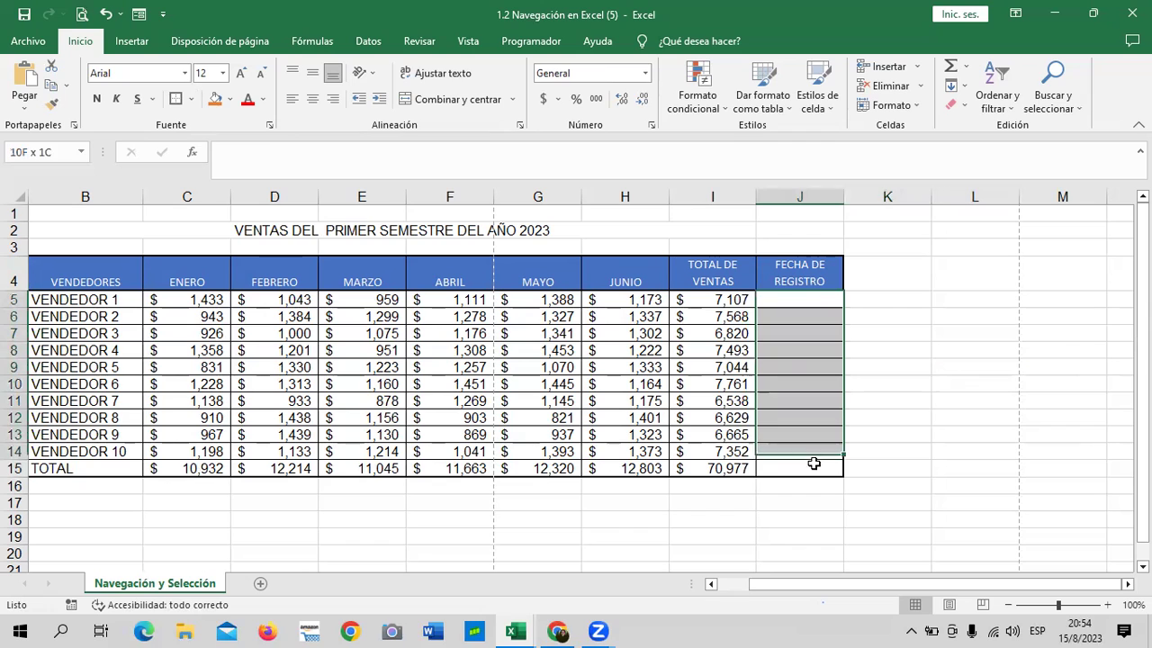
left_click(645, 75)
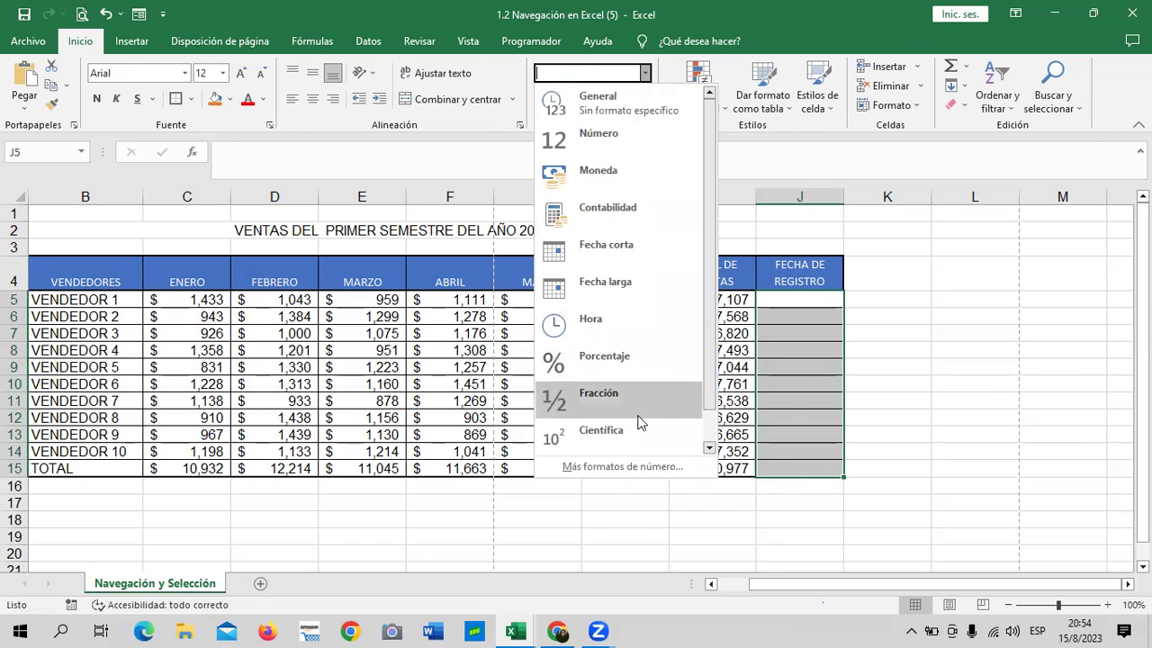
left_click(655, 252)
left_click(965, 329)
Inspect the formatted date cells and select J5 for the first date
left_click(788, 306)
left_click(896, 300)
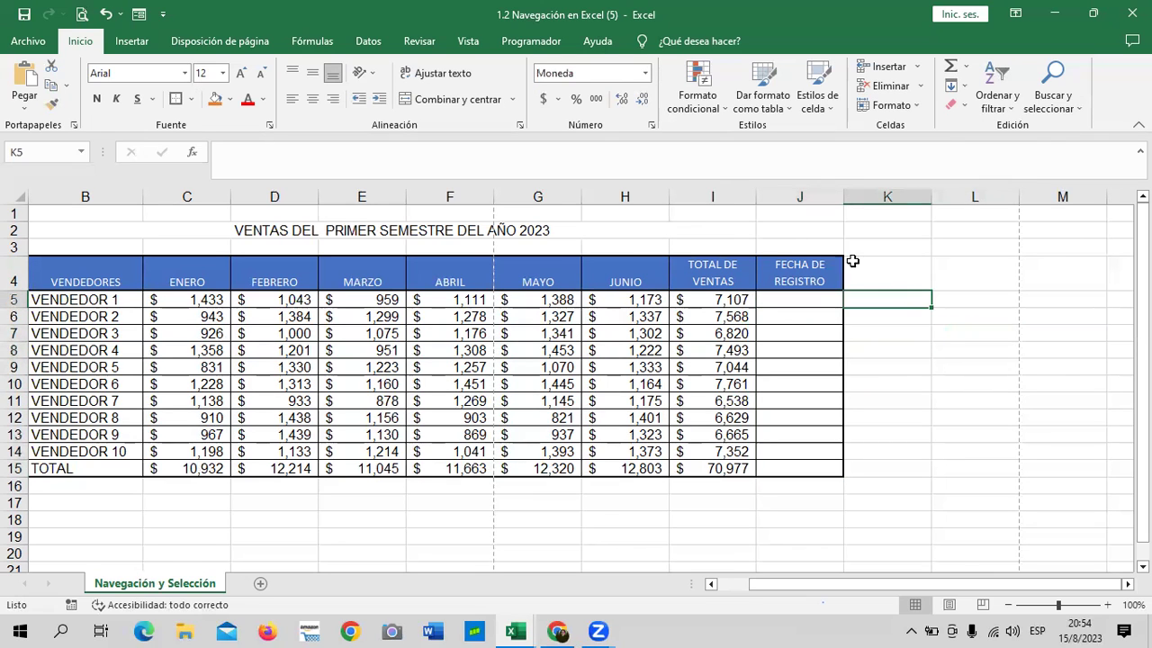
left_click(945, 326)
left_click(906, 295)
key("Down")
key("Down")
key("Down")
key("Down")
key("Down")
left_click(1035, 310)
left_click(1038, 385)
left_click(857, 438)
left_click(857, 520)
left_click(820, 301)
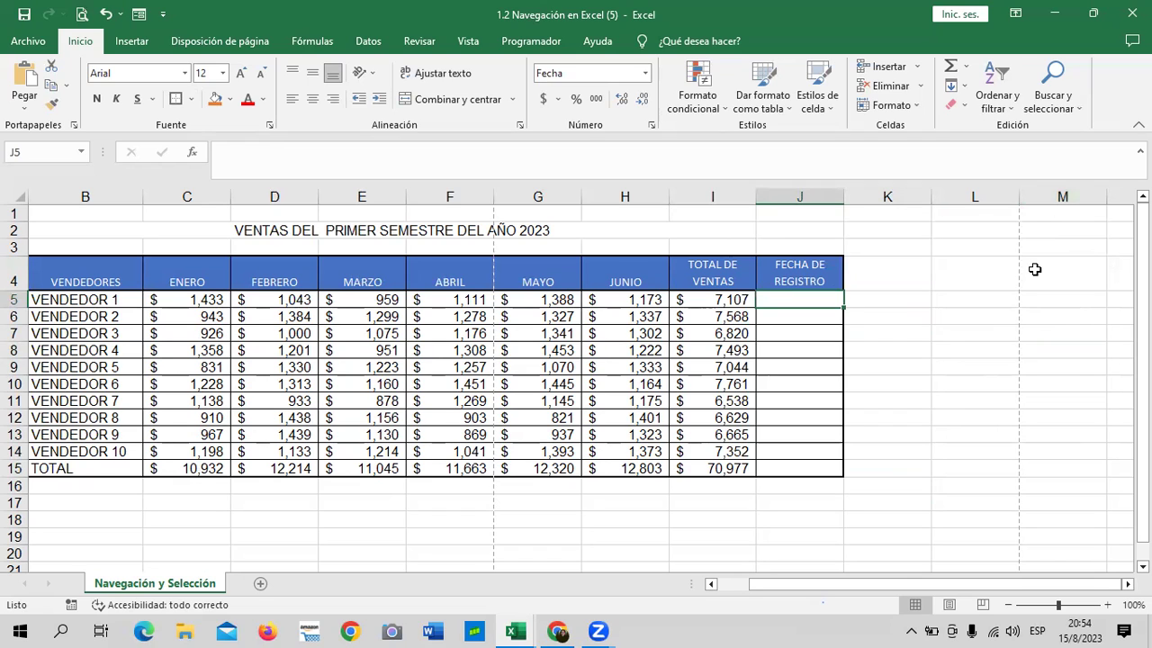
Enter 14/8/23 in J5 so it stores the date 14/8/2023
type("14/")
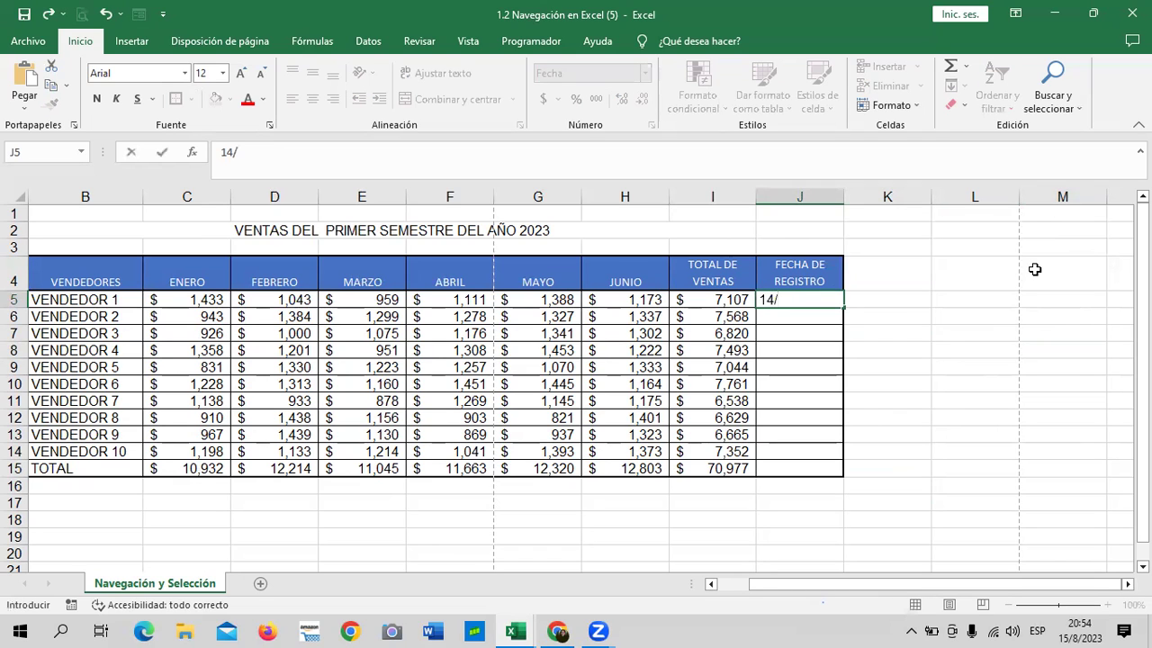
type("8/")
type("23")
key("Return")
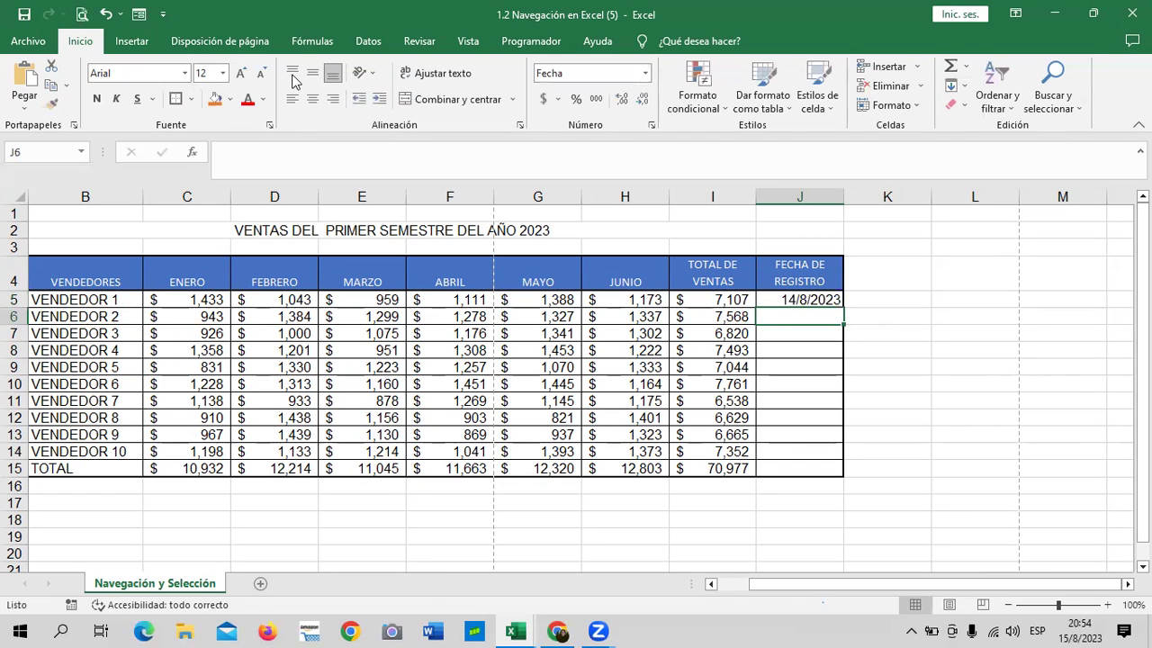
left_click(823, 300)
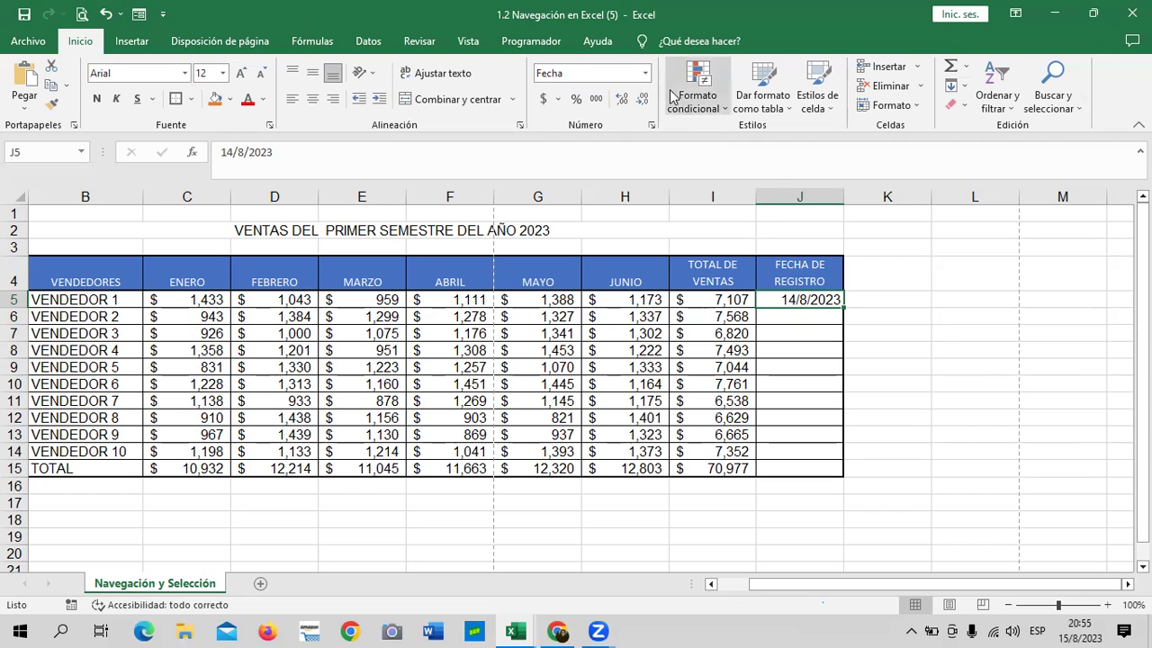
Preview J5 as the General number 45152, then restore the Fecha corta date
left_click(645, 73)
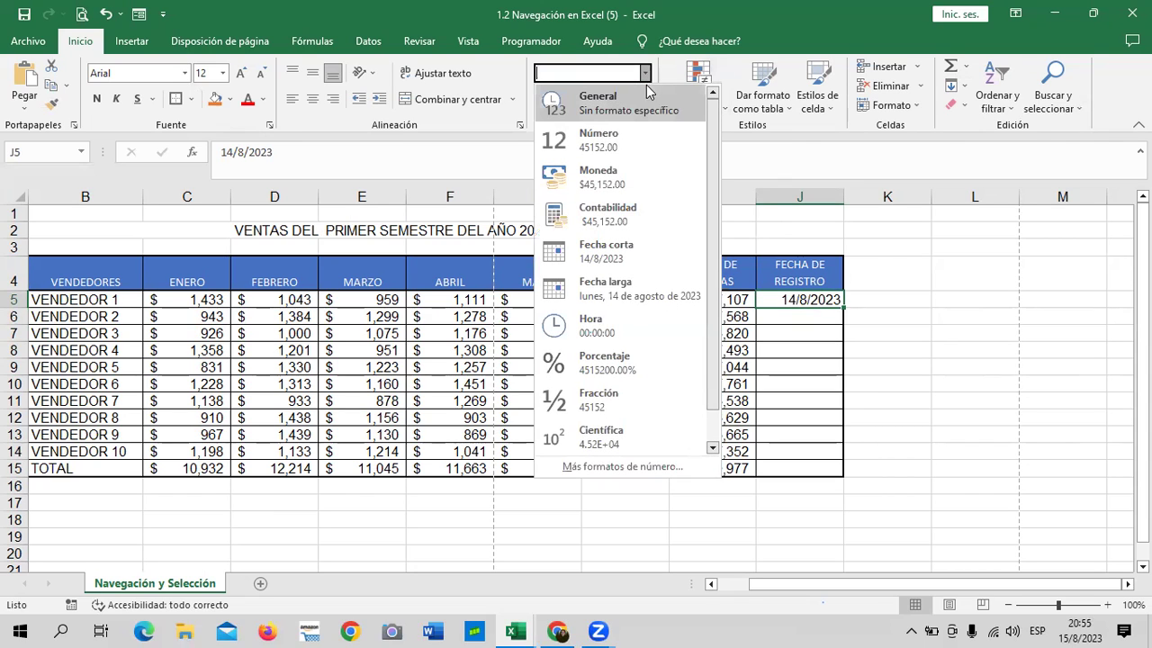
left_click(652, 108)
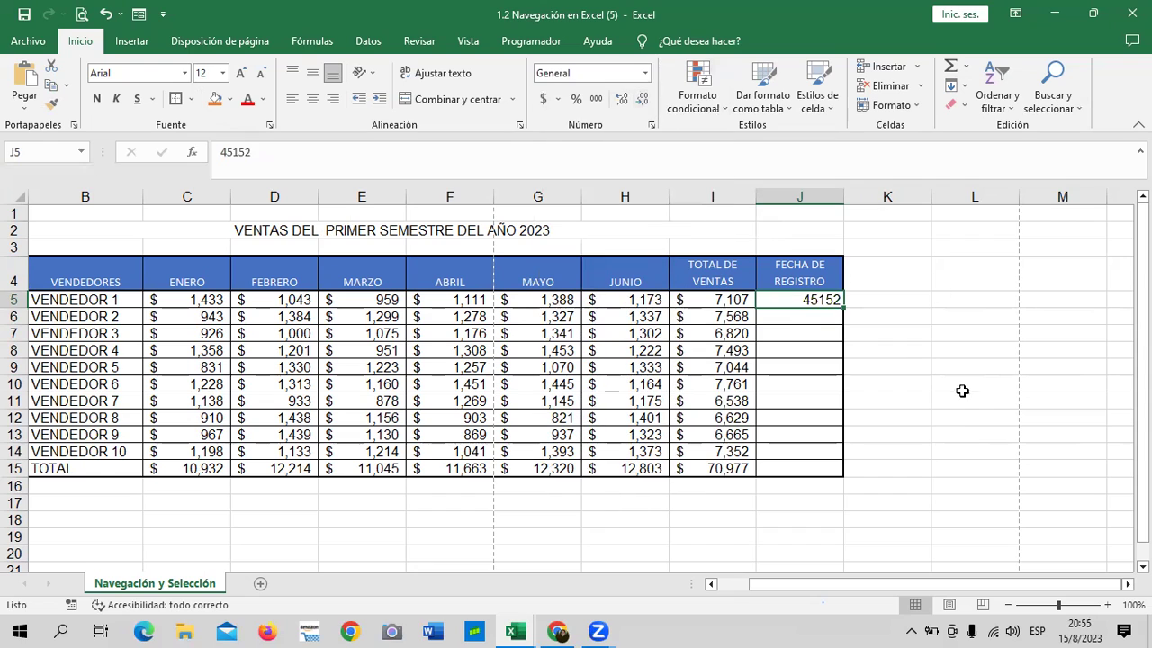
left_click(950, 415)
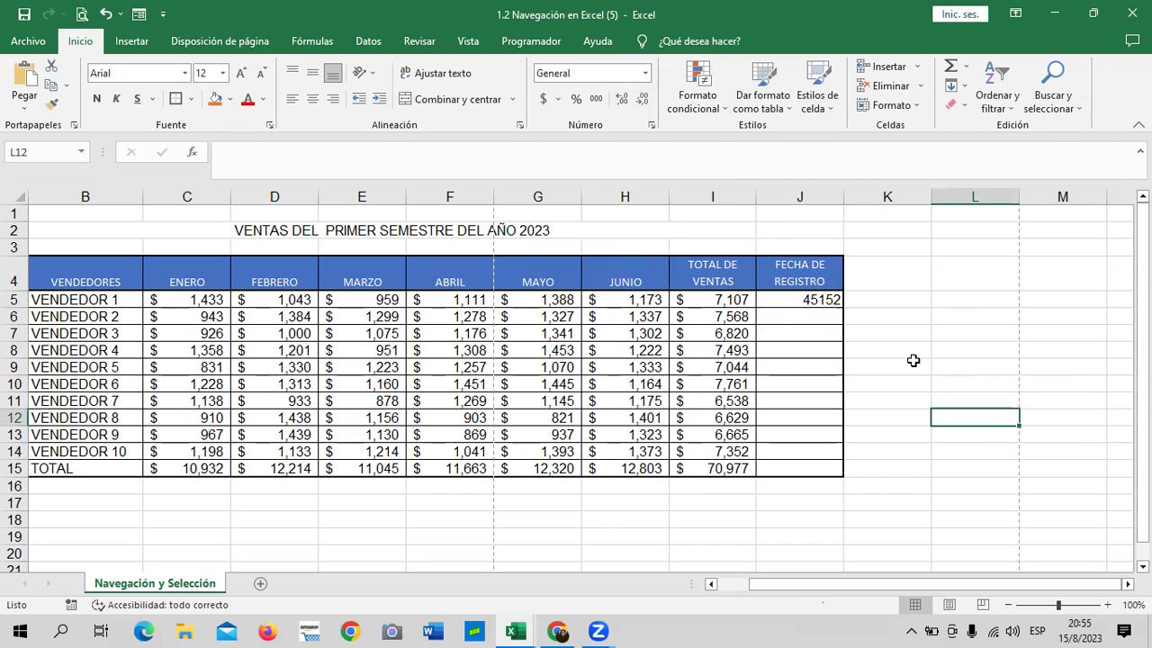
left_click(827, 302)
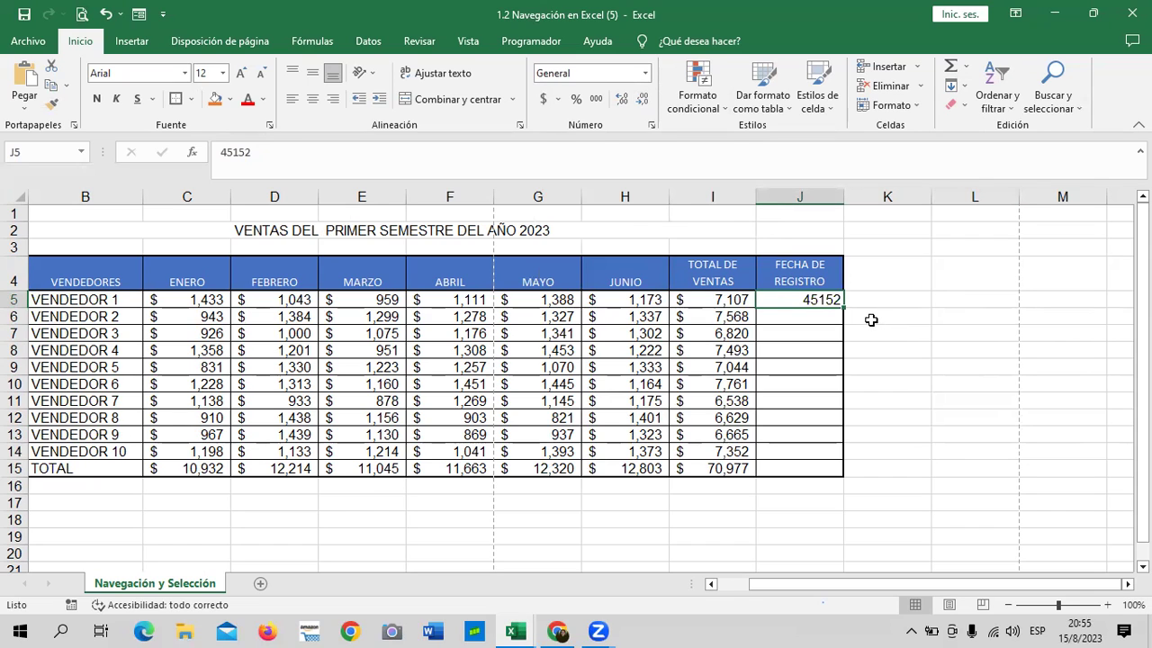
left_click(646, 73)
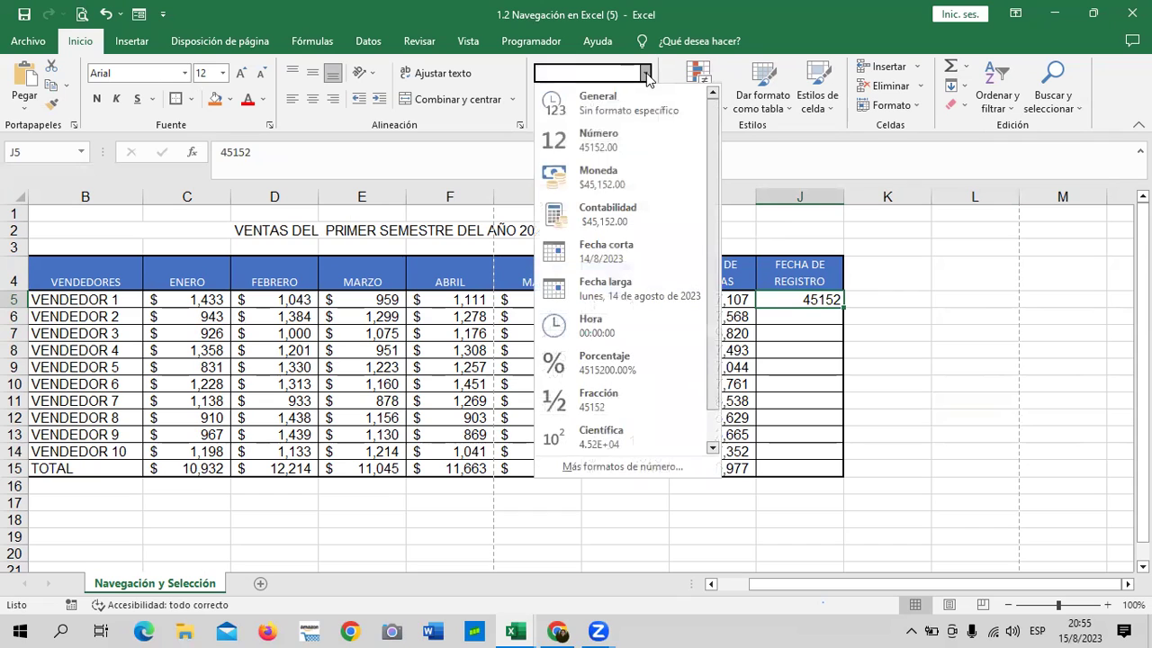
left_click(676, 258)
left_click(936, 286)
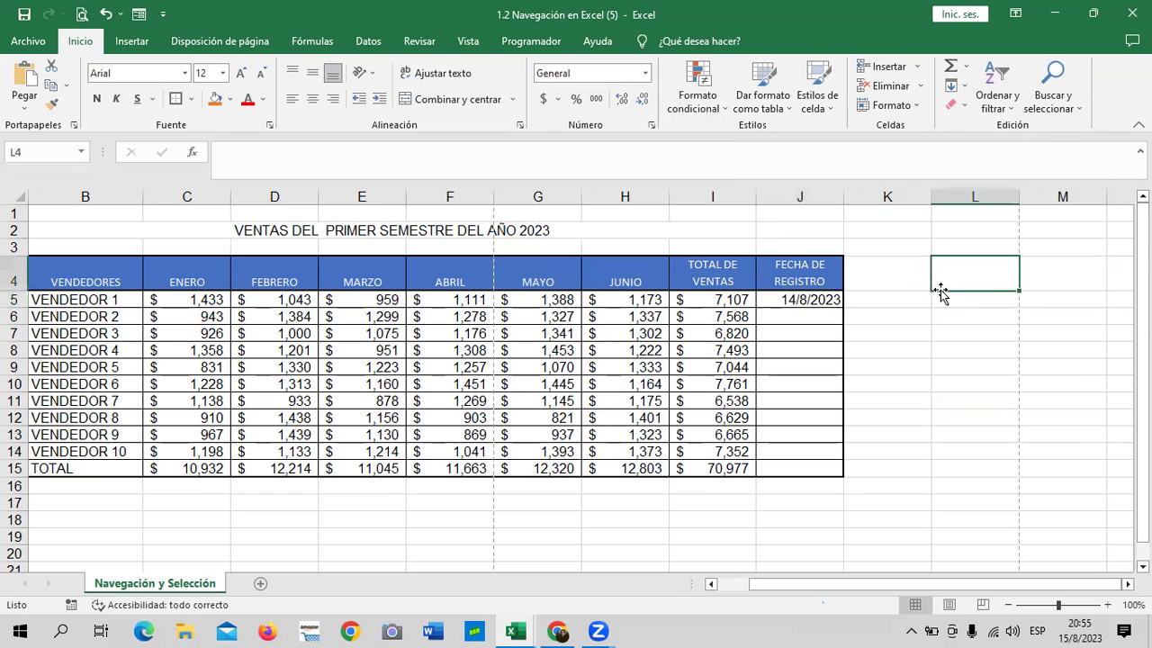
left_click(822, 304)
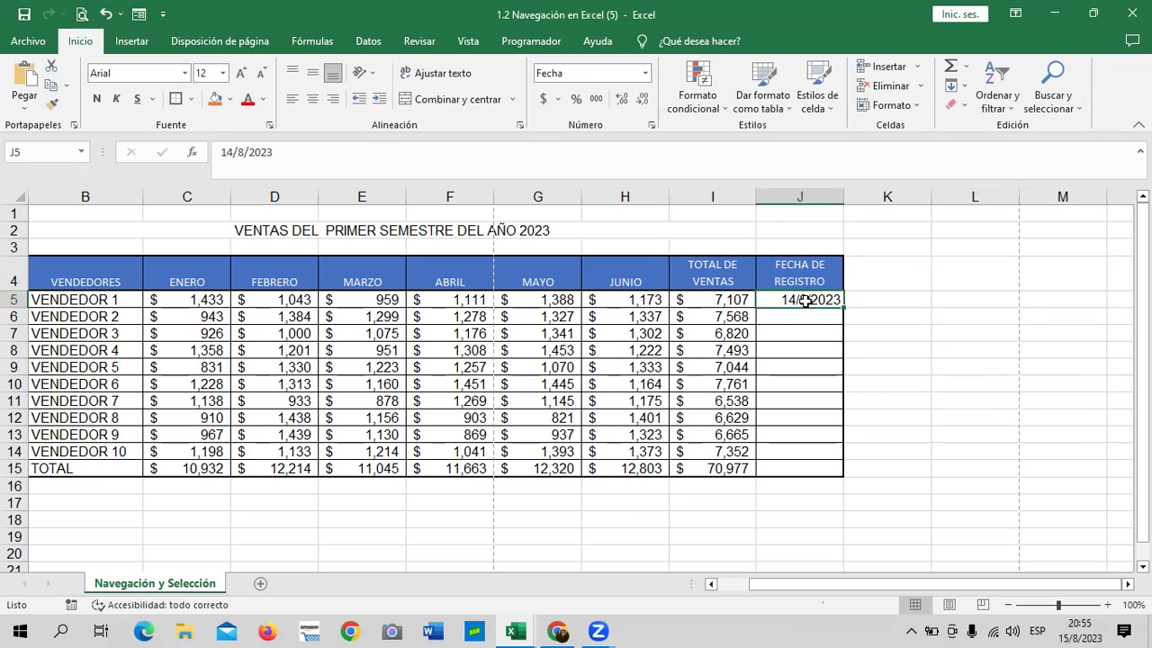
Switch J5 to Fecha larga, showing lunes, 14 de agosto de 2023
left_click(646, 73)
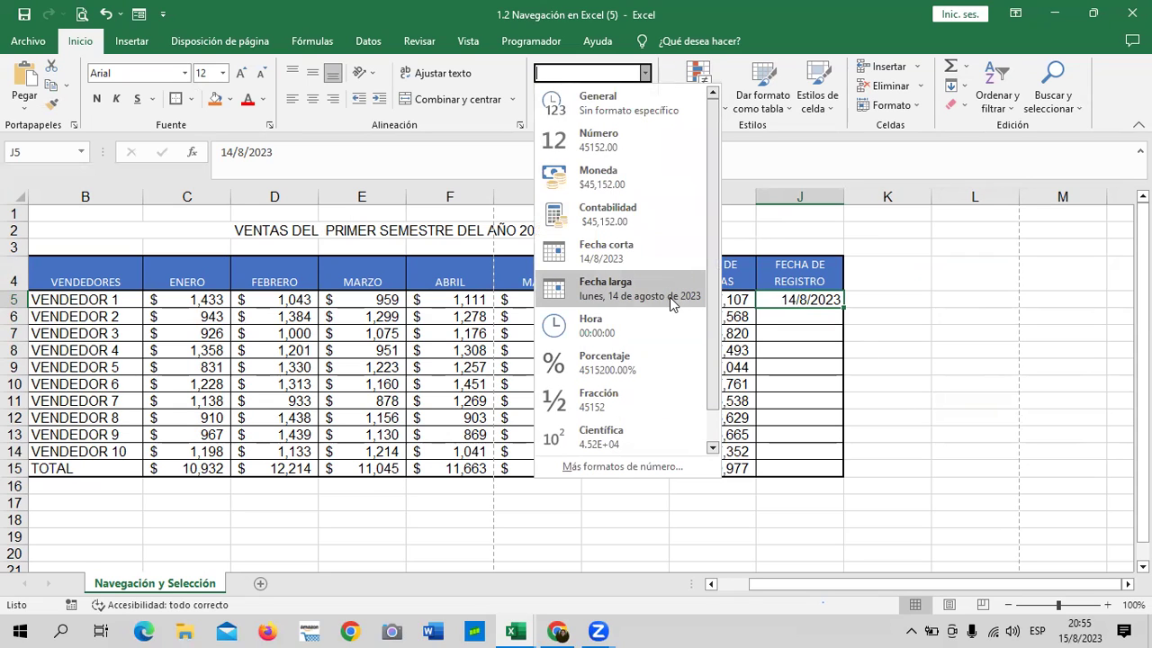
left_click(594, 295)
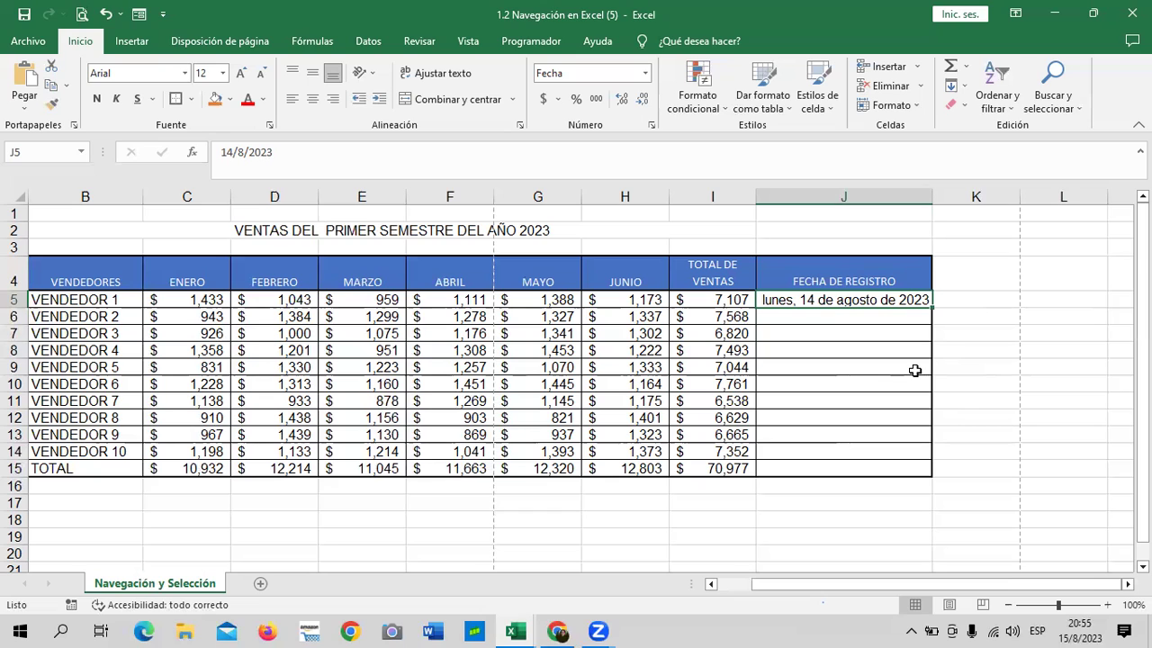
left_click(987, 306)
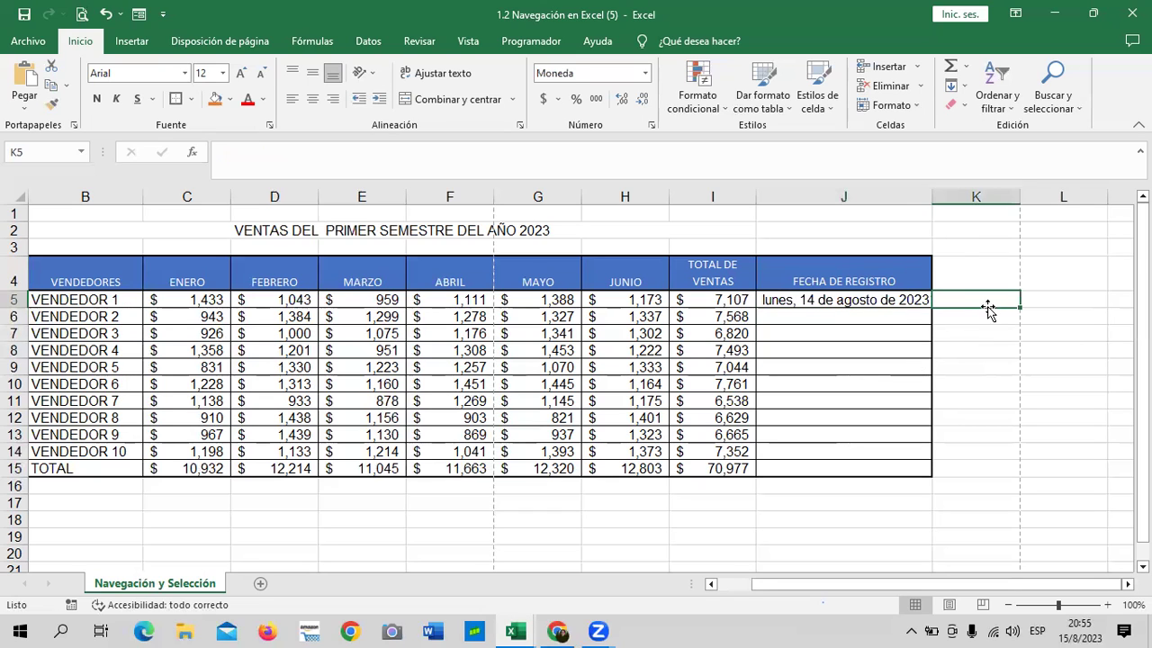
Enter Vendedor 2's date 7/8/23 in J6
left_click(862, 321)
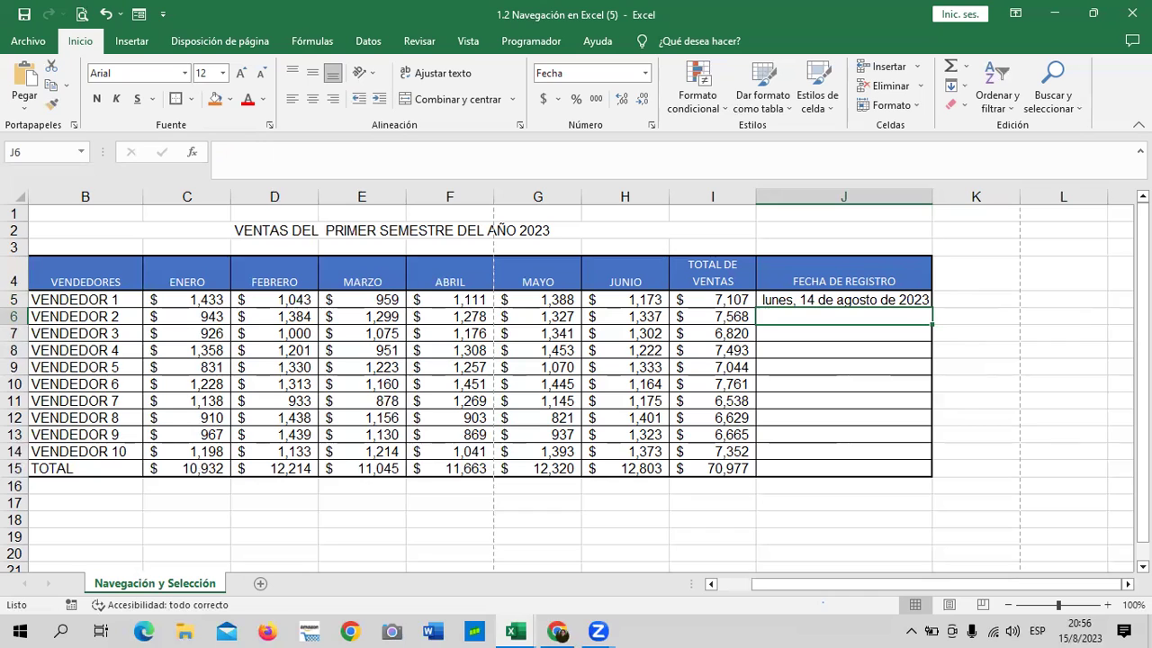
type("7/")
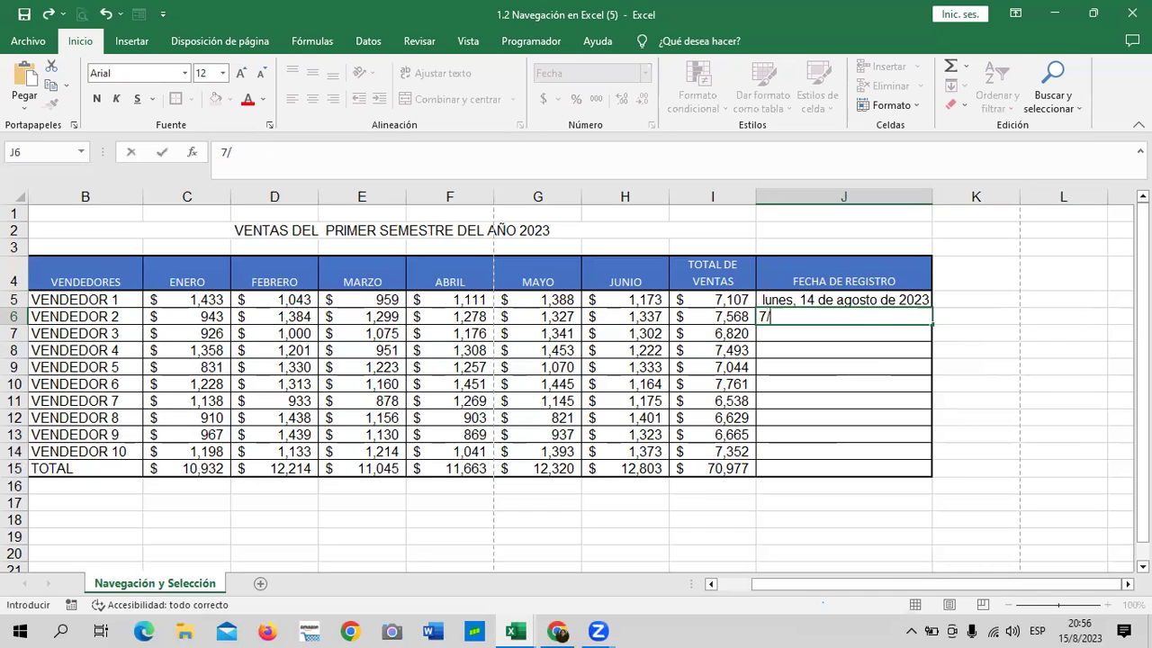
type("8")
type("/23")
key("Return")
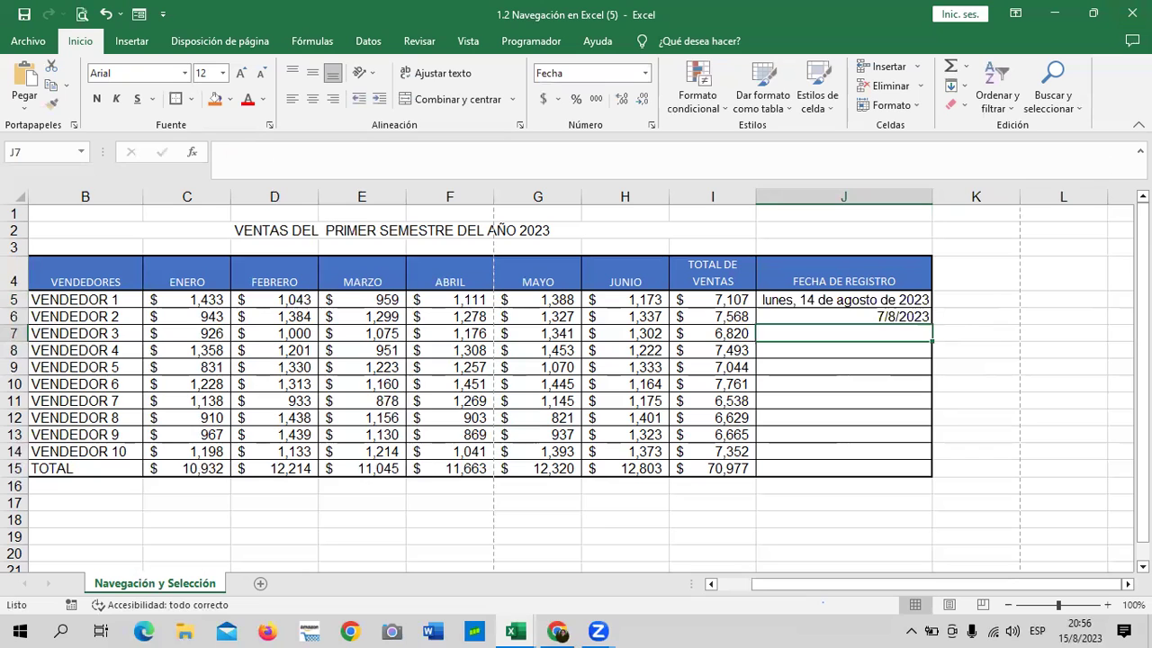
Apply Fecha larga to J6:J15 so J6 reads lunes, 7 de agosto de 2023
left_click_drag(856, 315, 863, 466)
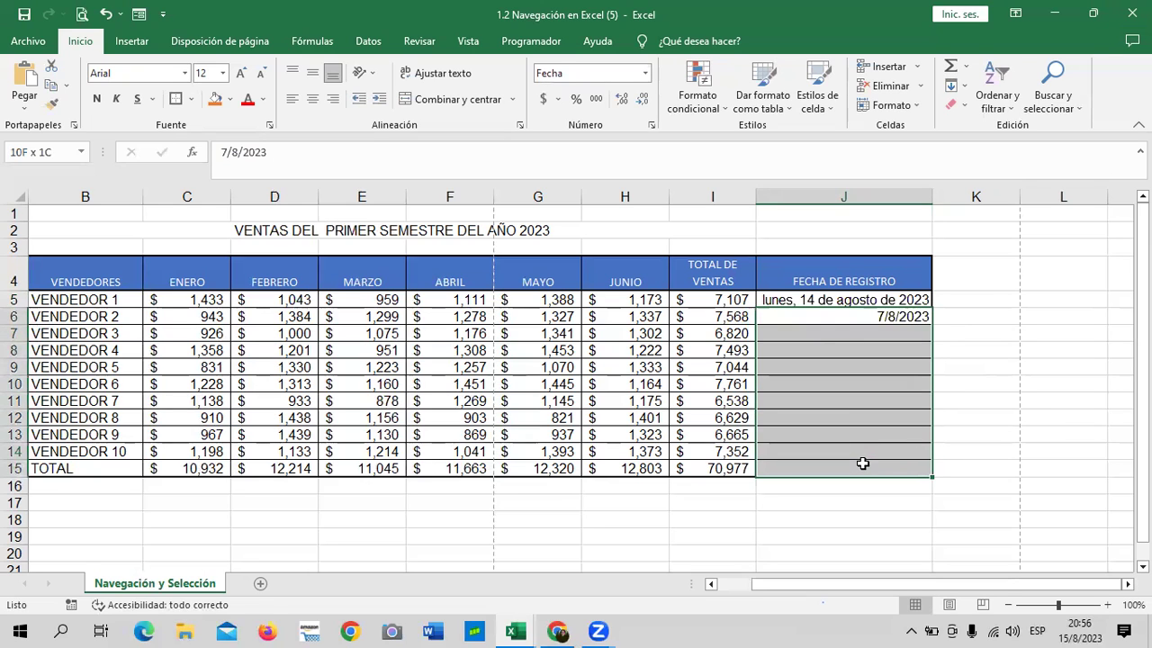
left_click(646, 74)
left_click(655, 288)
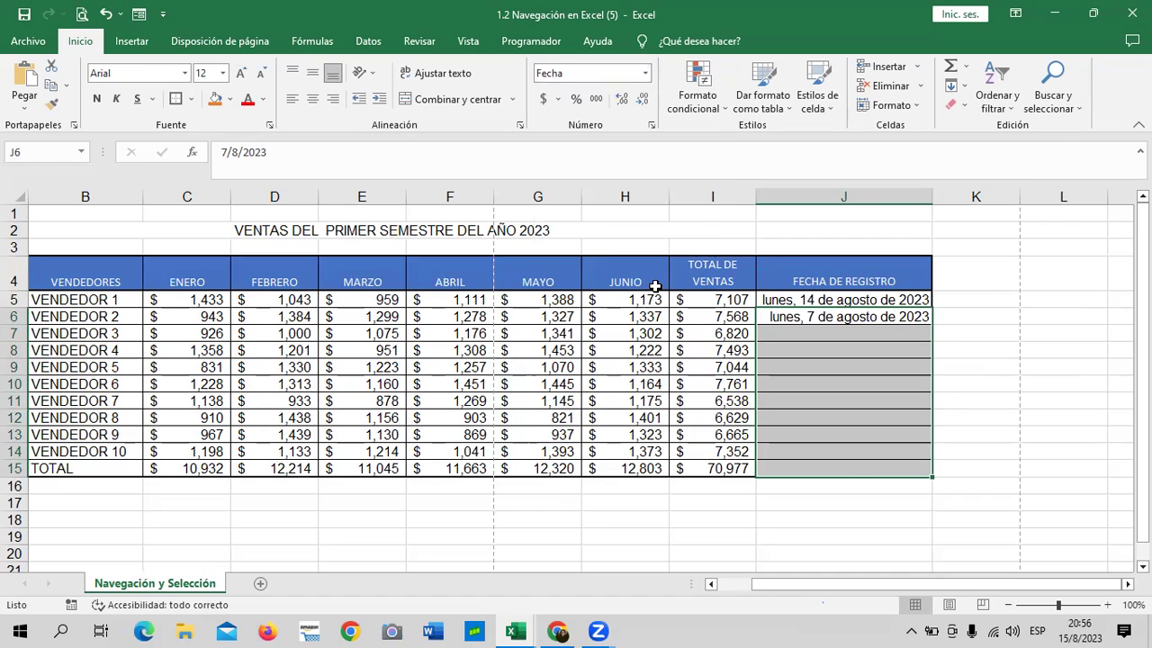
left_click(947, 352)
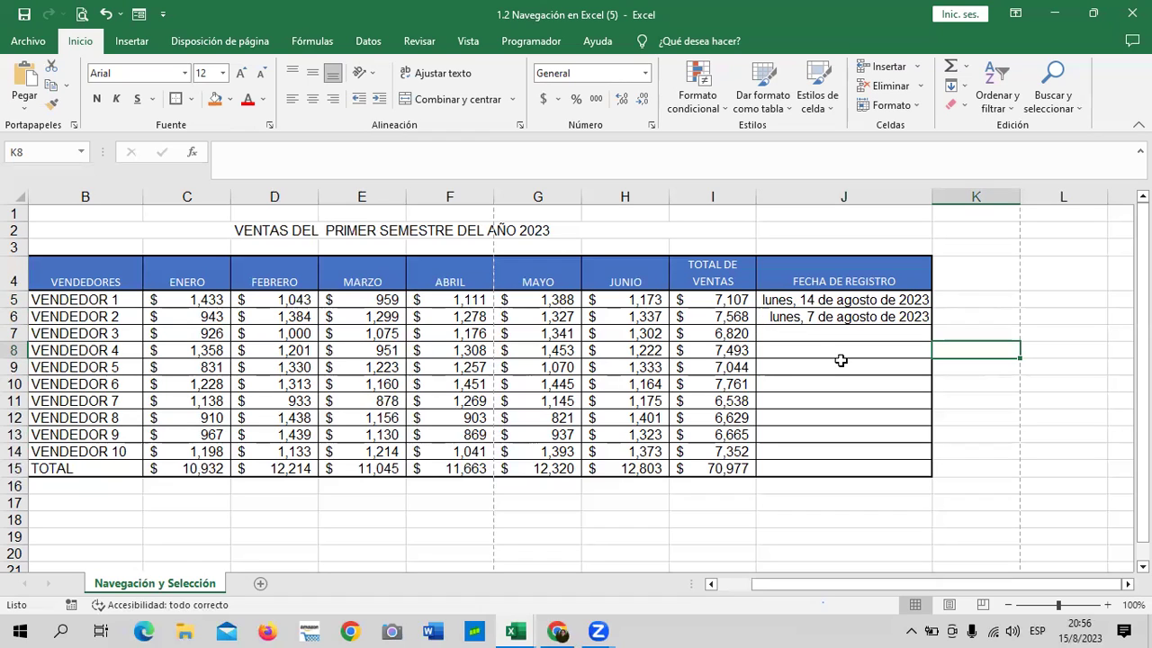
left_click(790, 318)
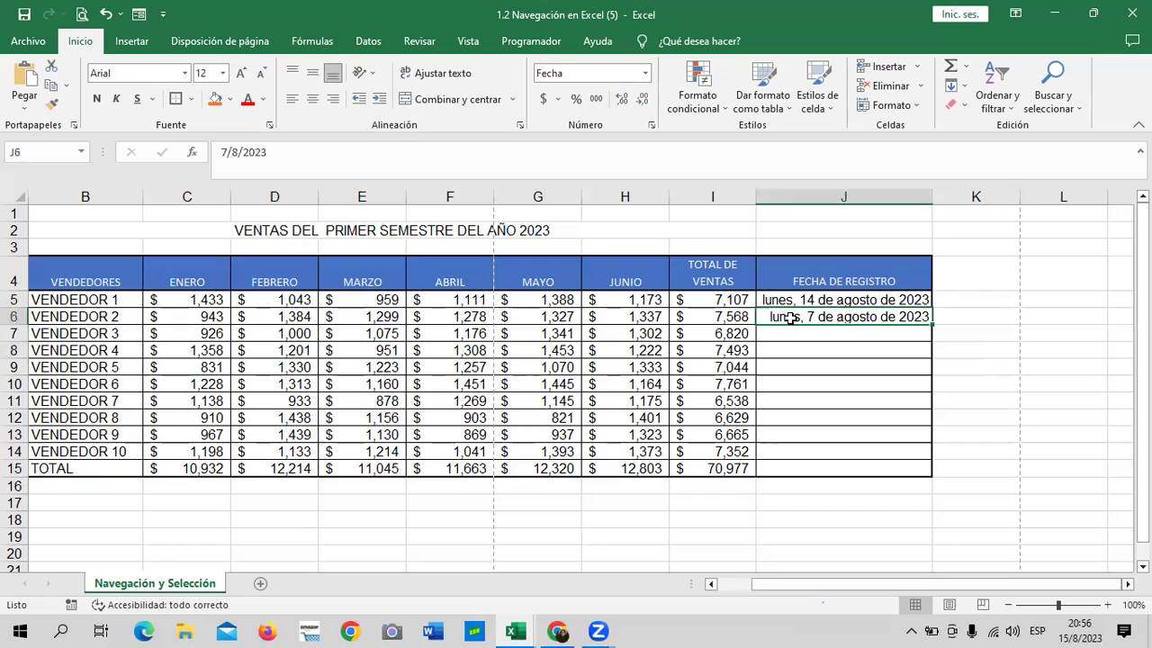
left_click(846, 349)
left_click(850, 418)
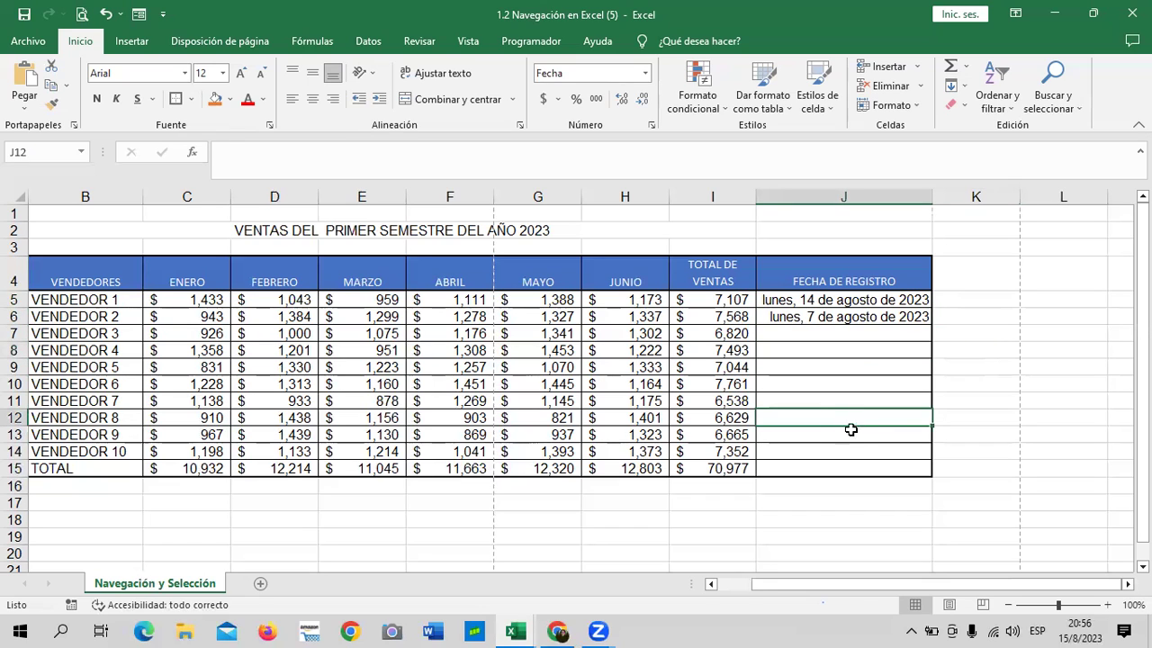
left_click(825, 467)
left_click(821, 331)
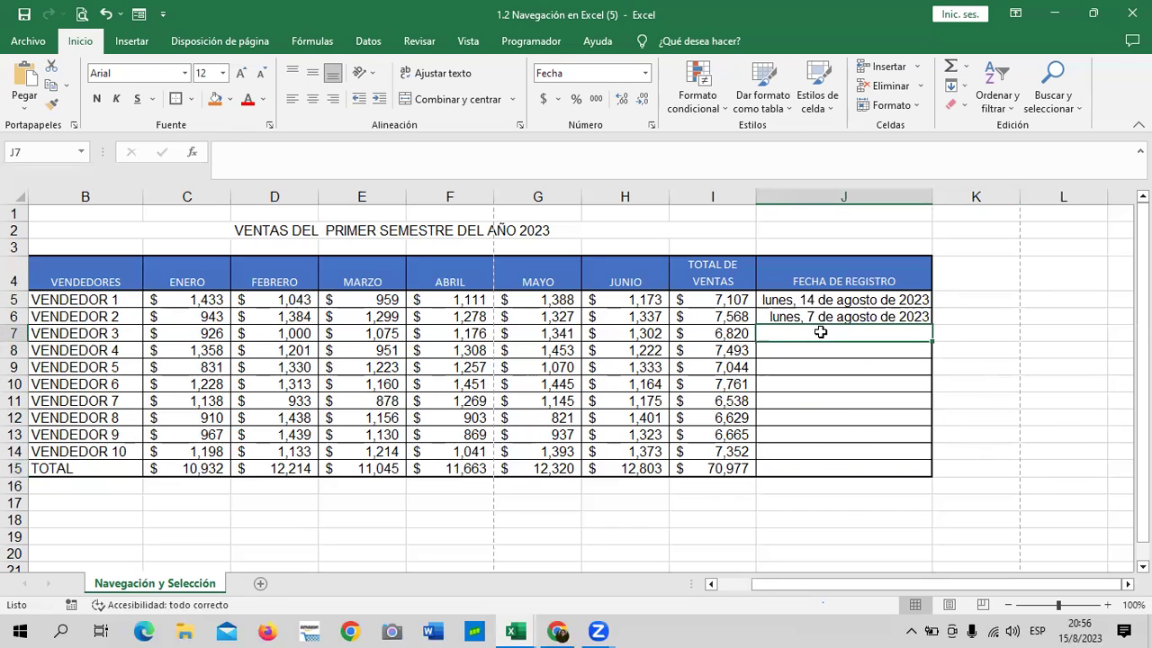
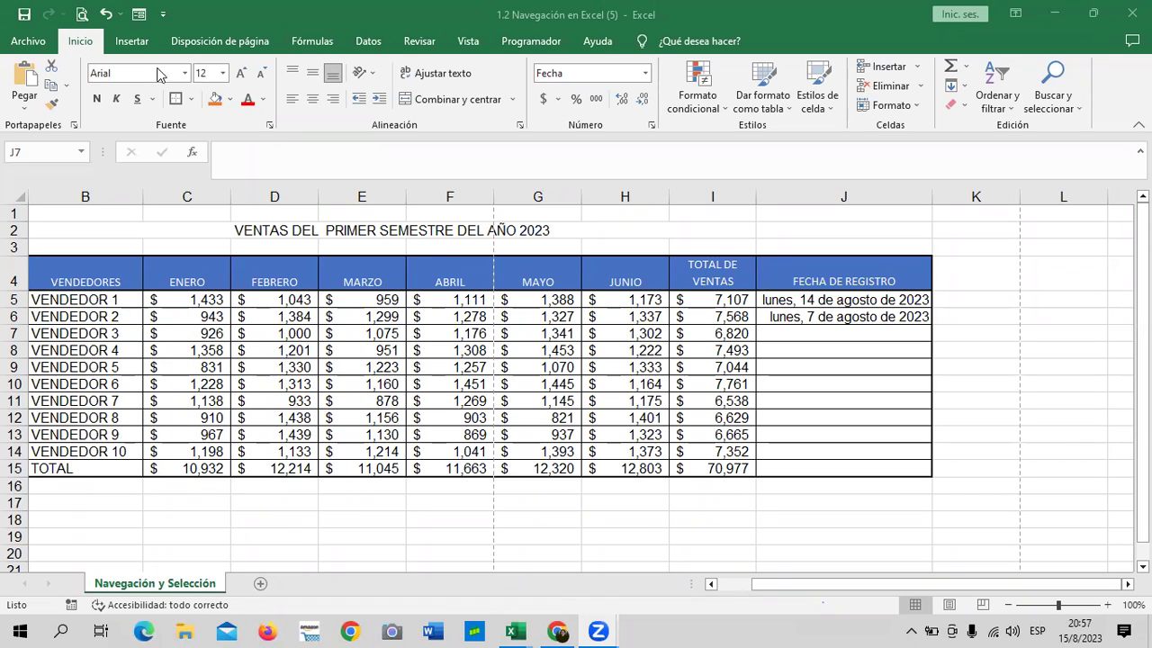
Check how the sales table currently splits across the two printed pages in Print Preview
left_click(81, 15)
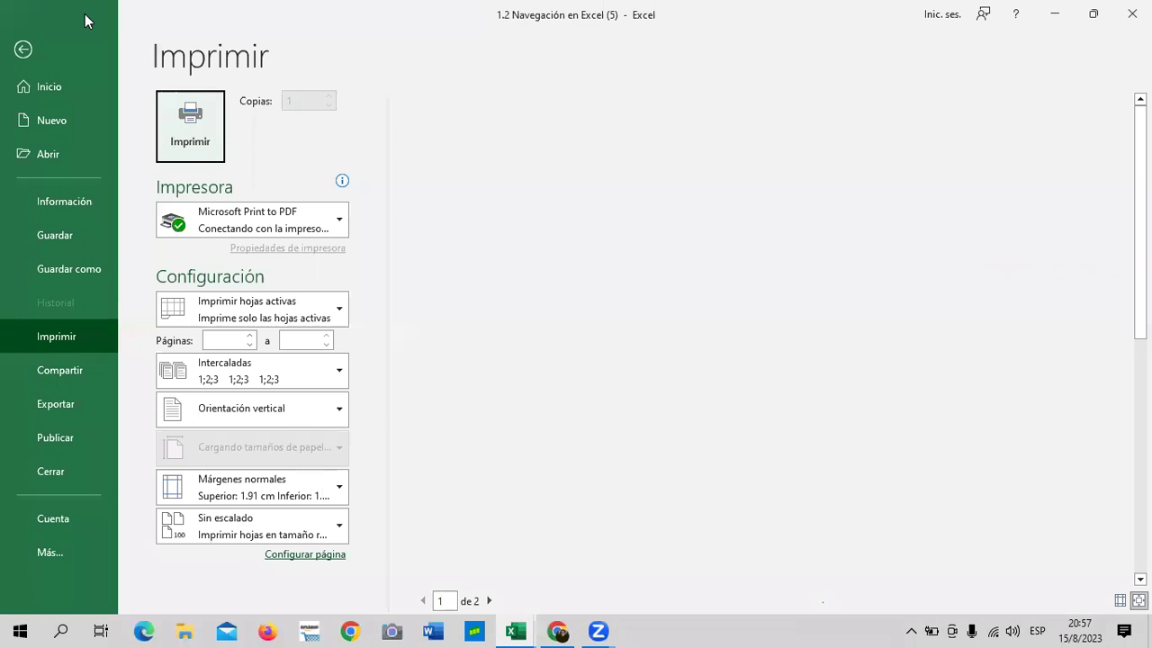
left_click(50, 49)
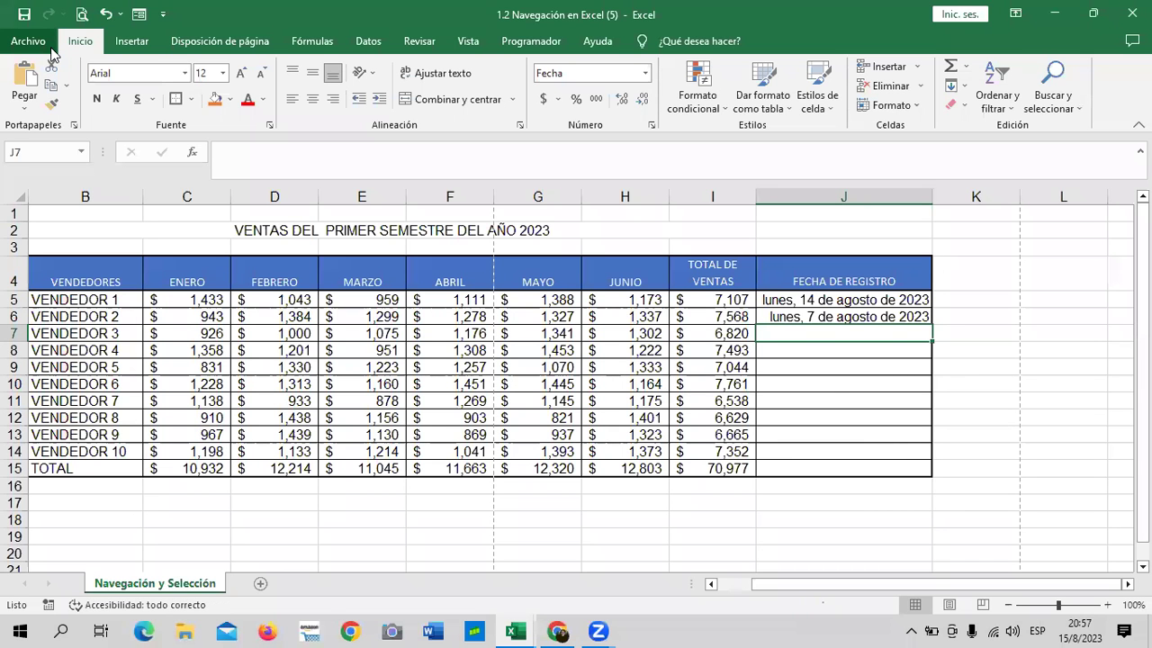
left_click_drag(841, 583, 792, 590)
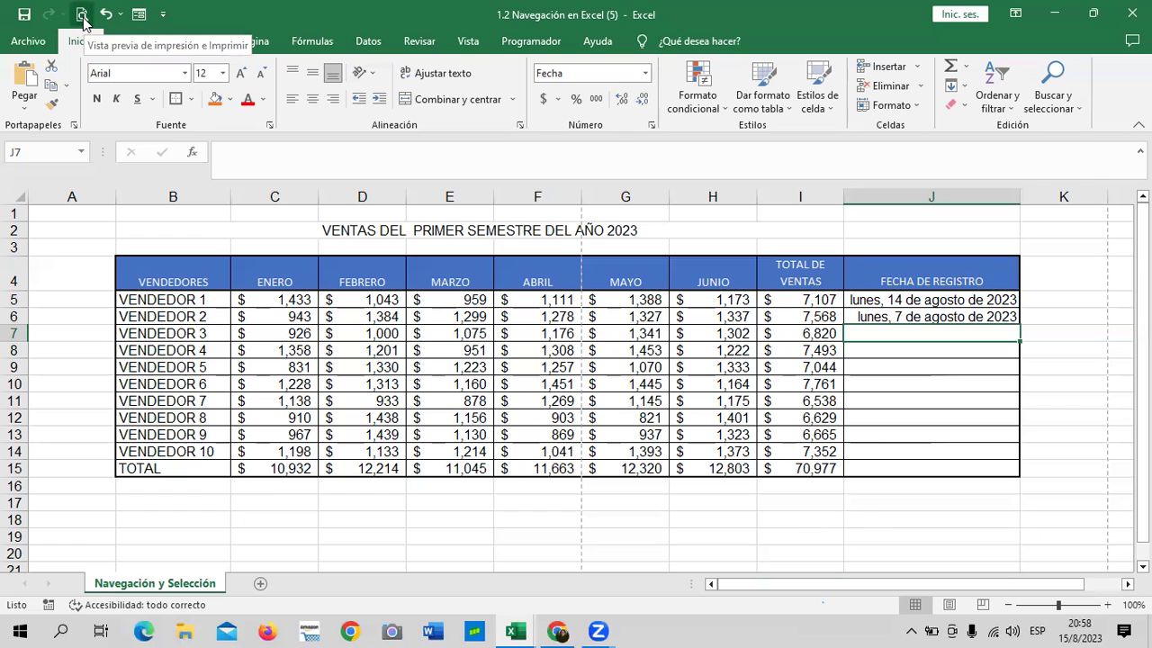
left_click(82, 14)
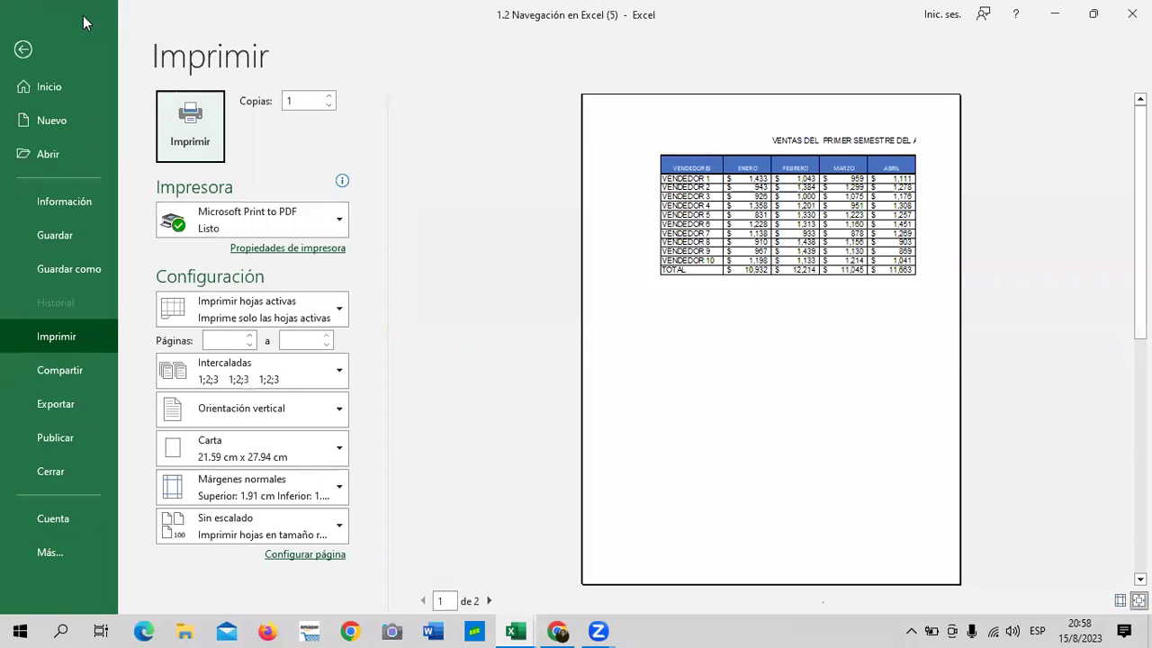
left_click(489, 600)
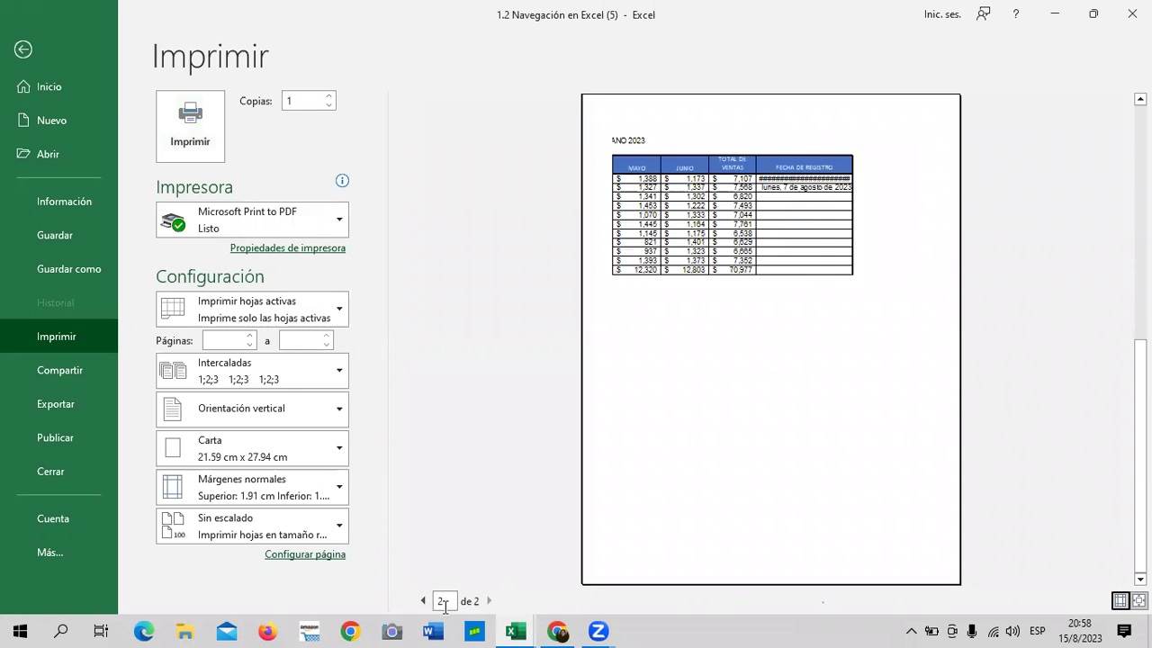
left_click(423, 602)
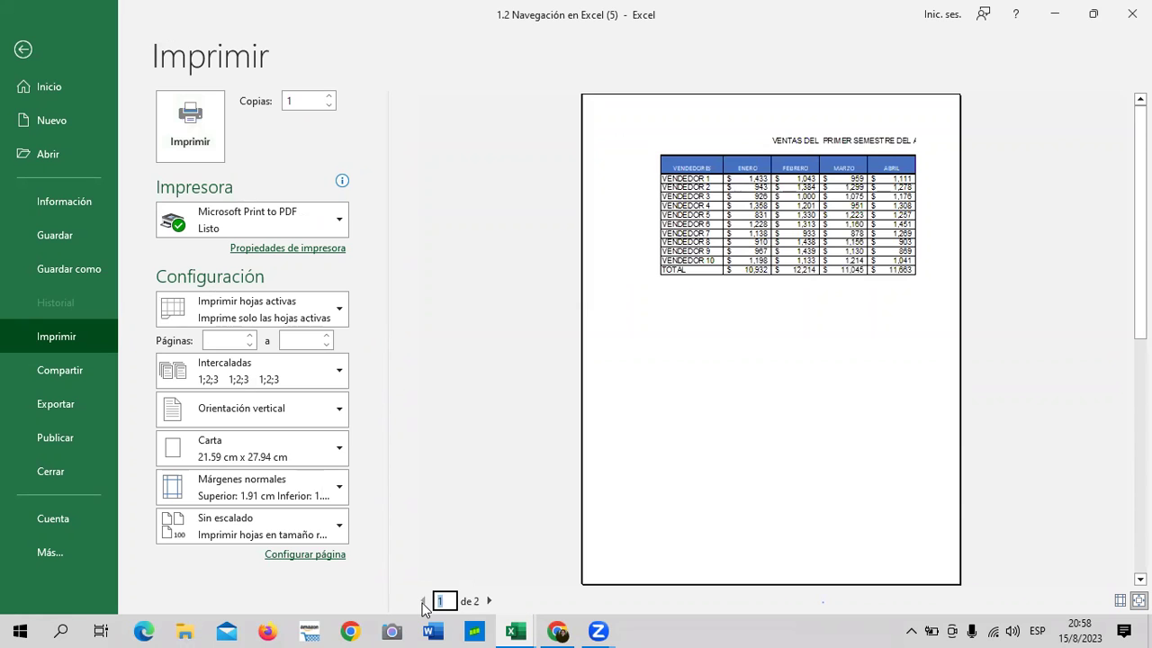
left_click(488, 601)
left_click(73, 61)
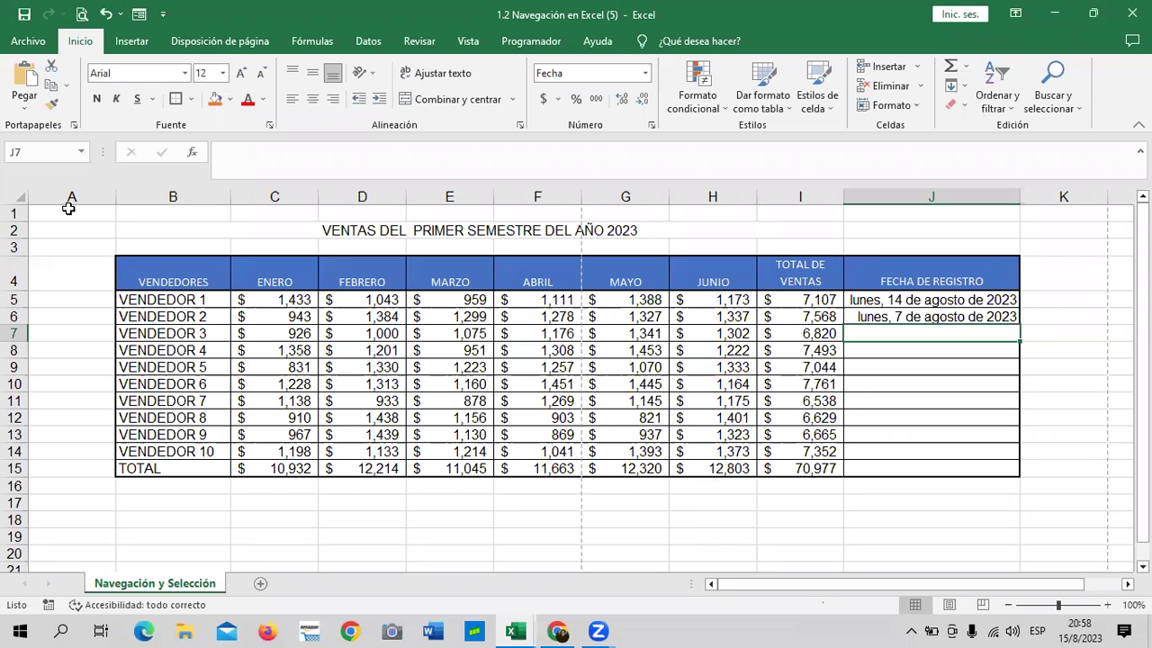
Set Disposición de página orientation to Horizontal and confirm the landscape layout in preview
left_click(220, 40)
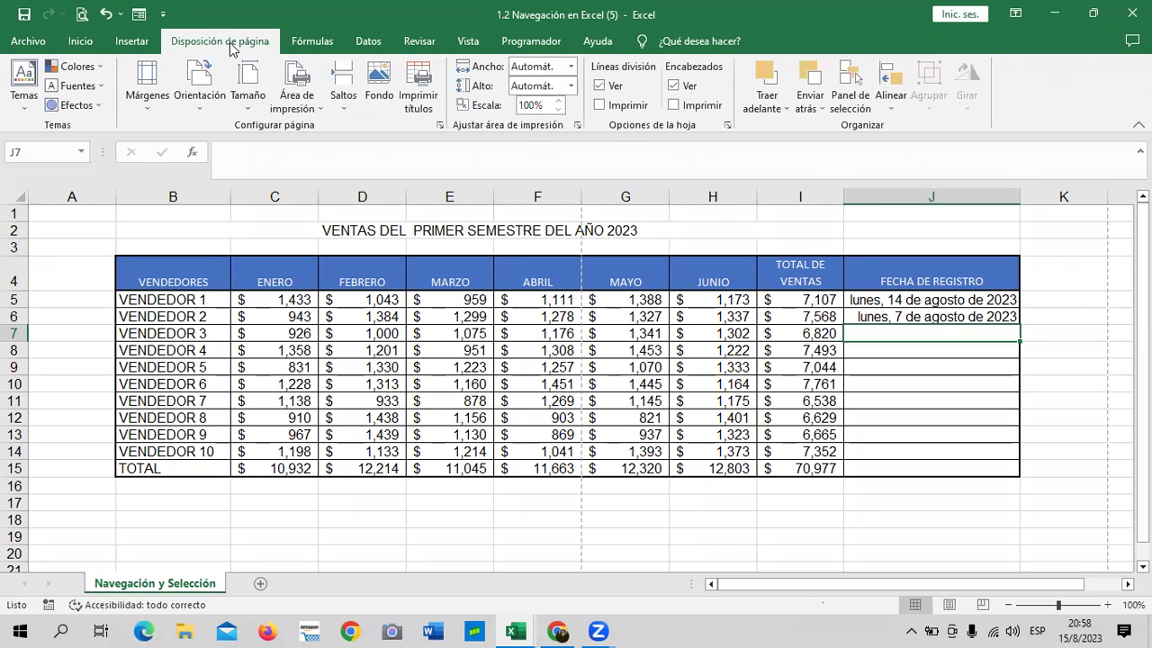
left_click(216, 107)
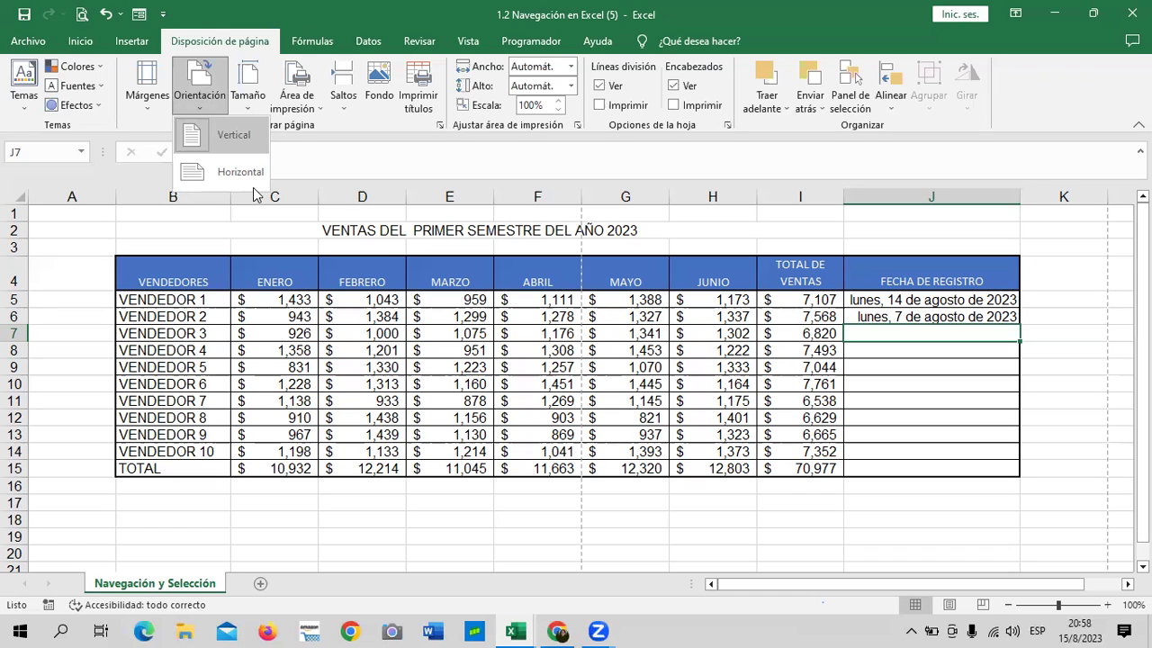
left_click(462, 531)
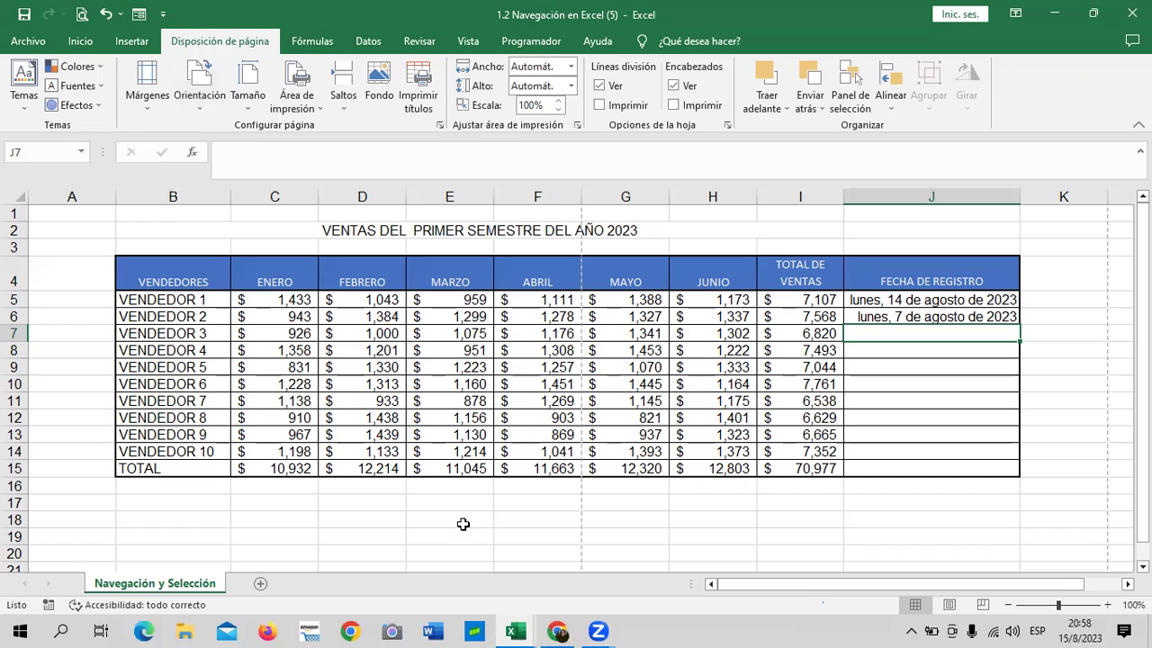
left_click(200, 95)
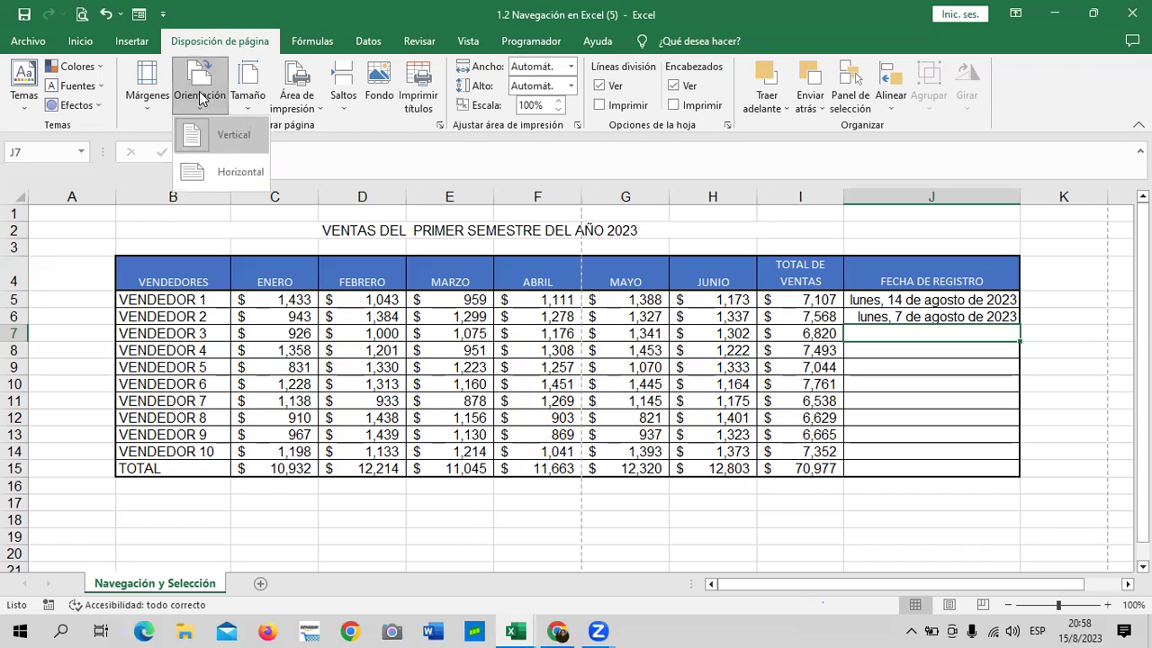
left_click(227, 172)
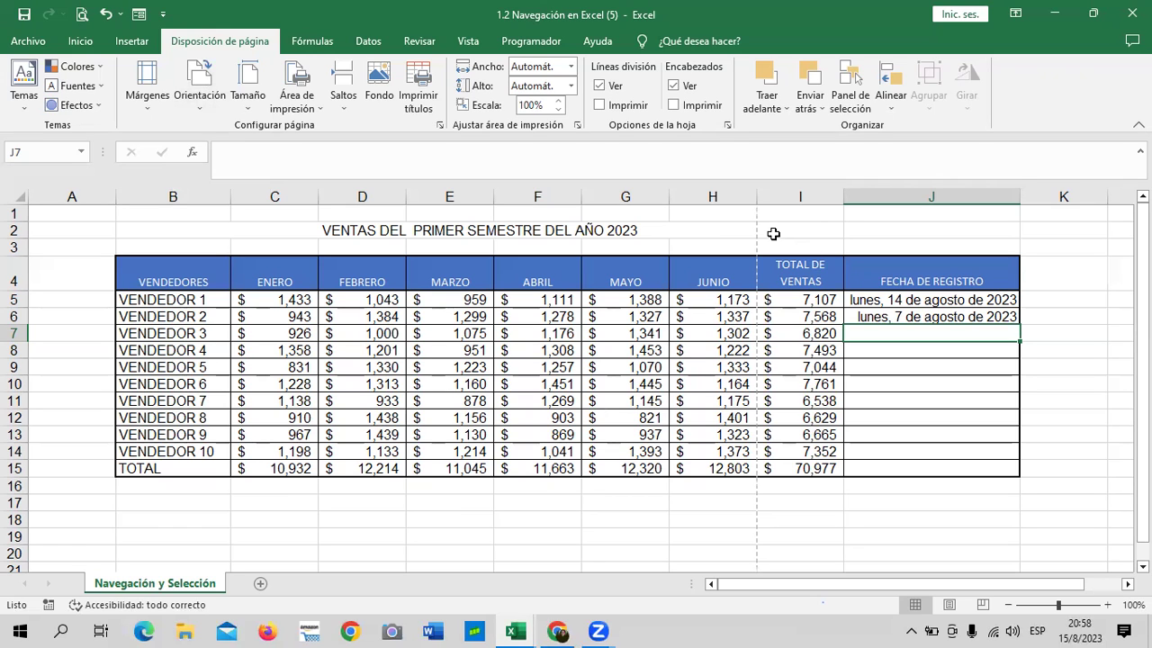
left_click(81, 14)
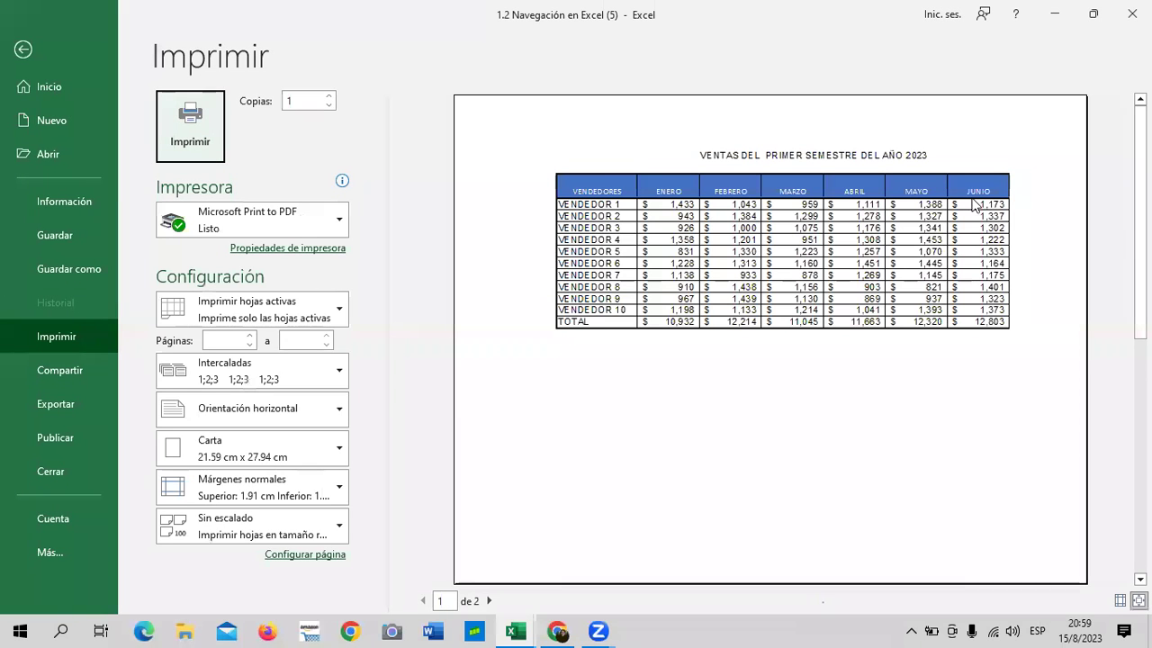
left_click(24, 50)
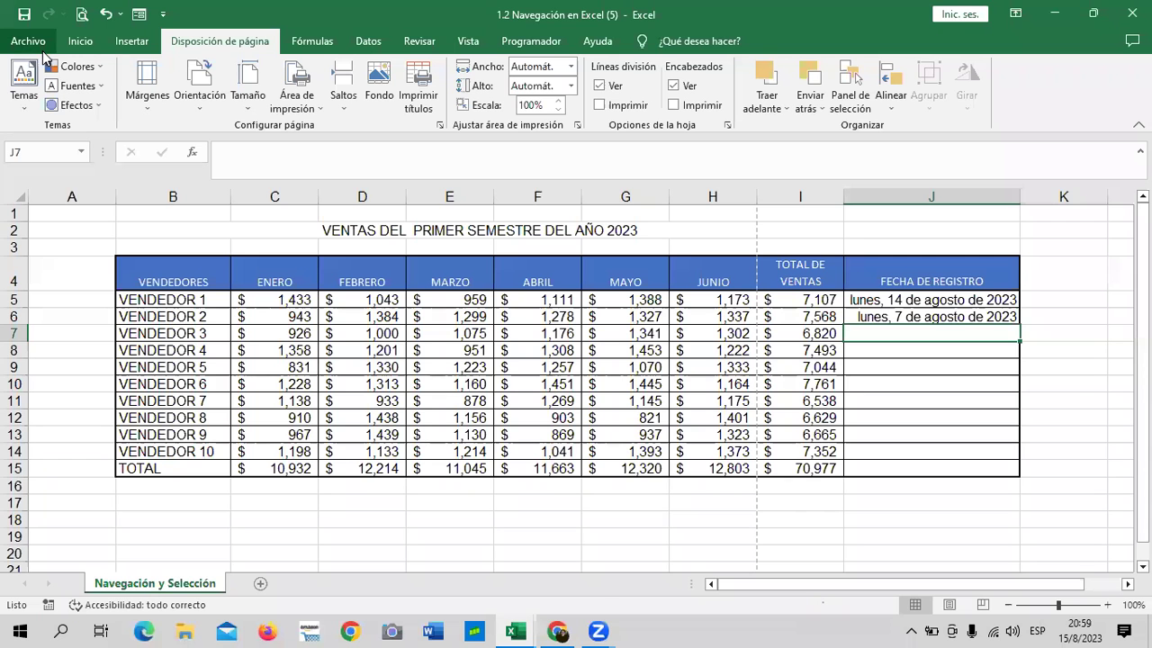
Delete the empty column A from the sheet
right_click(78, 193)
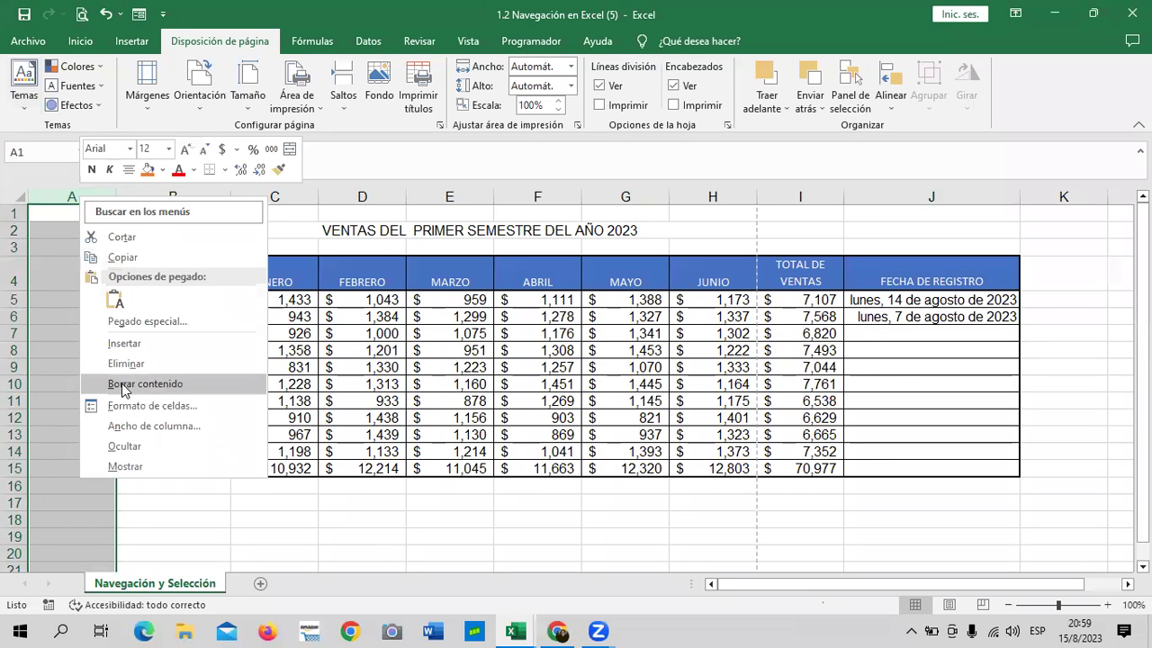
key("Escape")
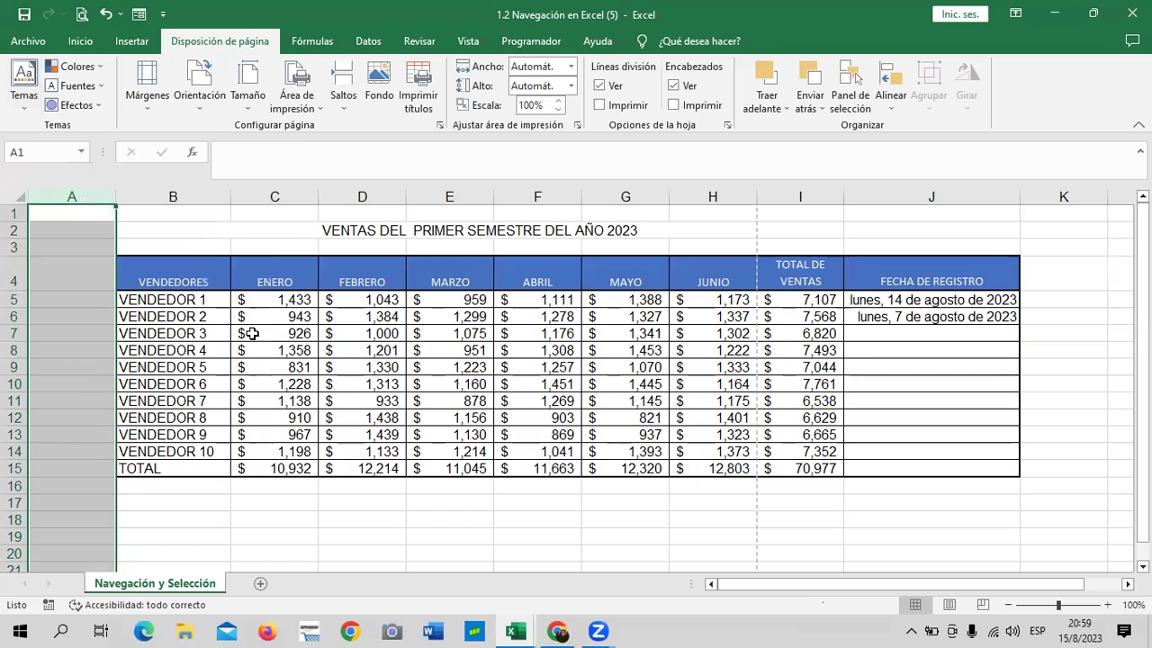
left_click(448, 545)
mouse_move(190, 262)
left_mouse_down()
mouse_move(559, 472)
mouse_move(870, 459)
left_mouse_up()
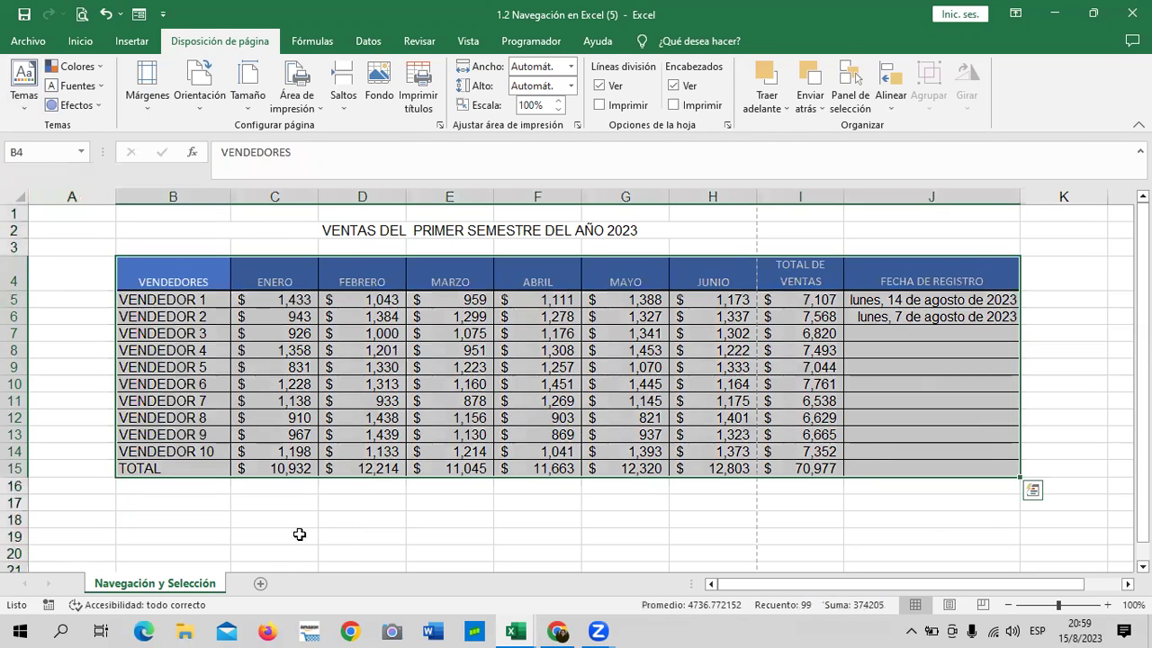
left_click(301, 535)
left_click(85, 198)
right_click(85, 199)
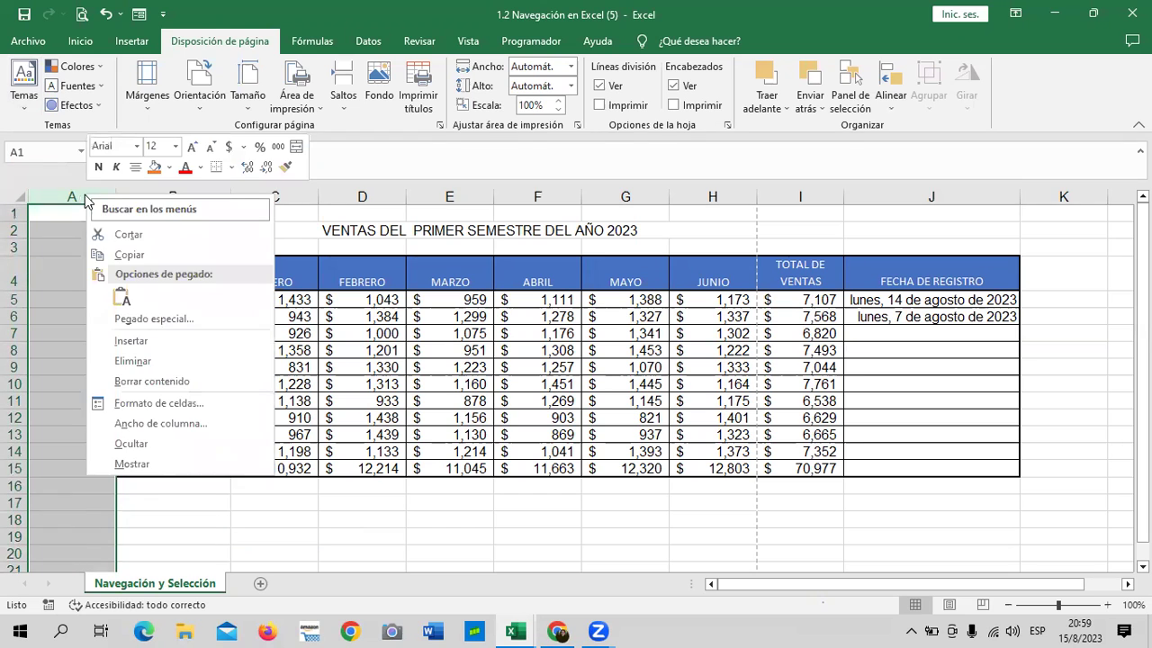
left_click(113, 361)
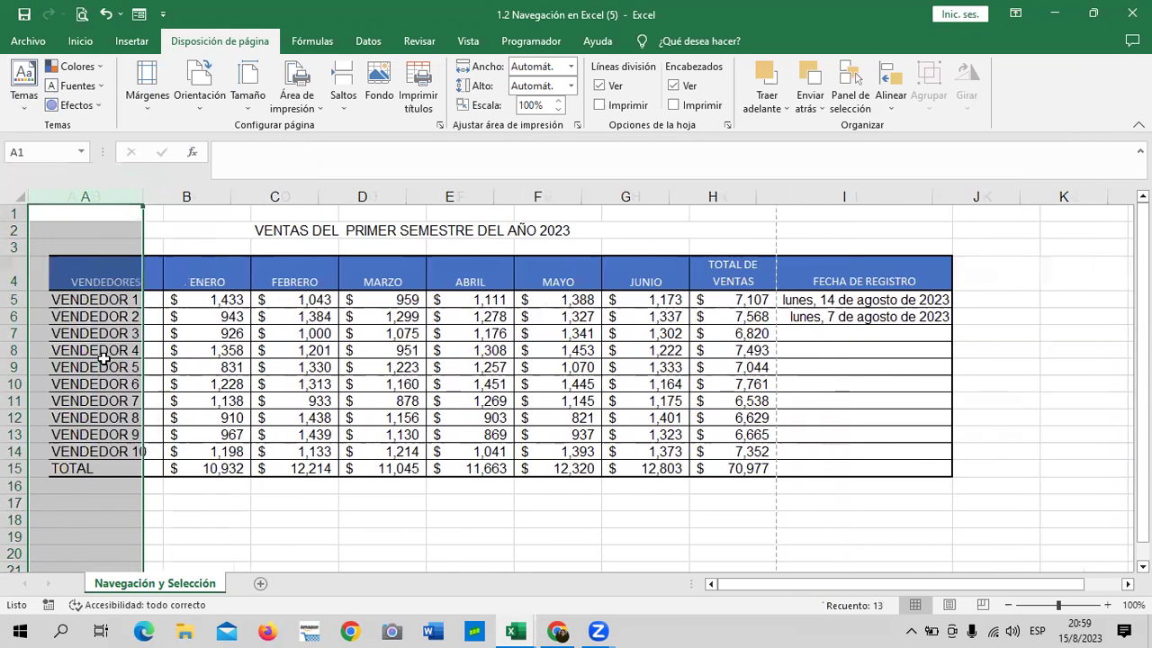
left_click(688, 509)
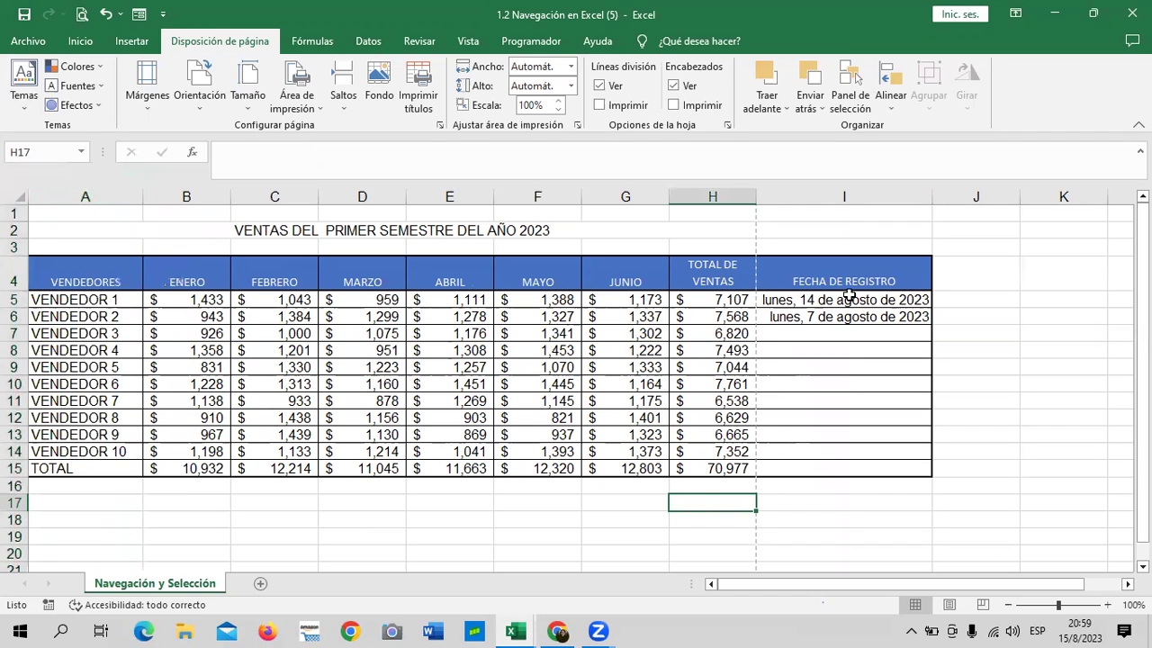
Format I5:I15 as Fecha corta and narrow column I so its header wraps
left_click_drag(849, 296, 826, 465)
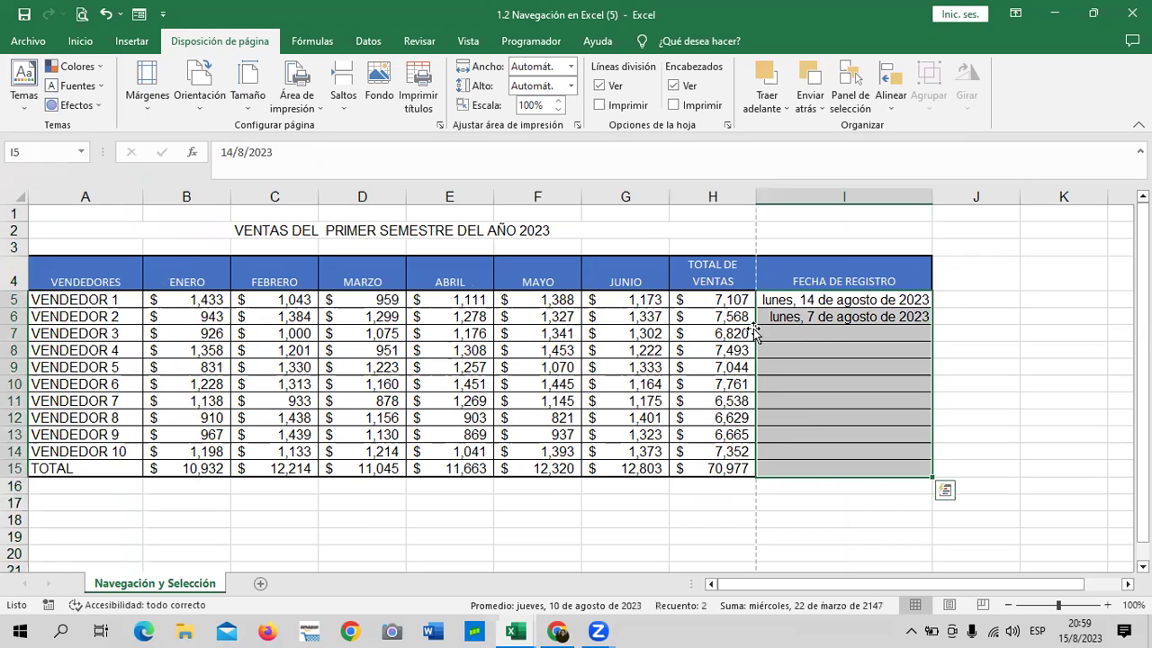
left_click(80, 42)
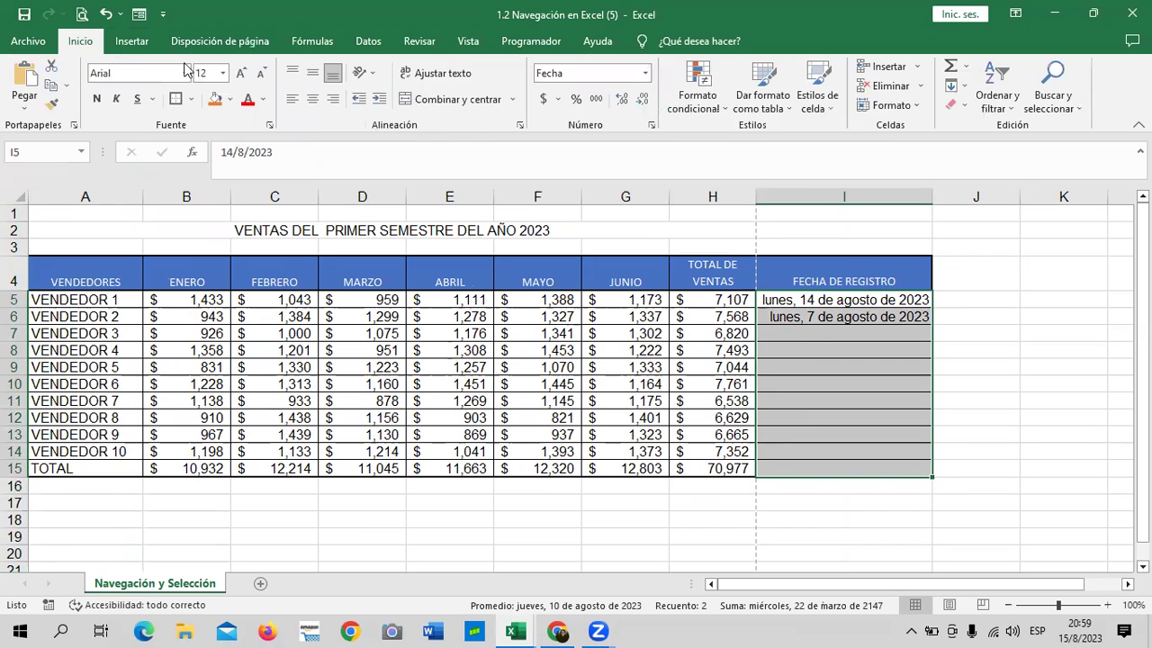
left_click(645, 73)
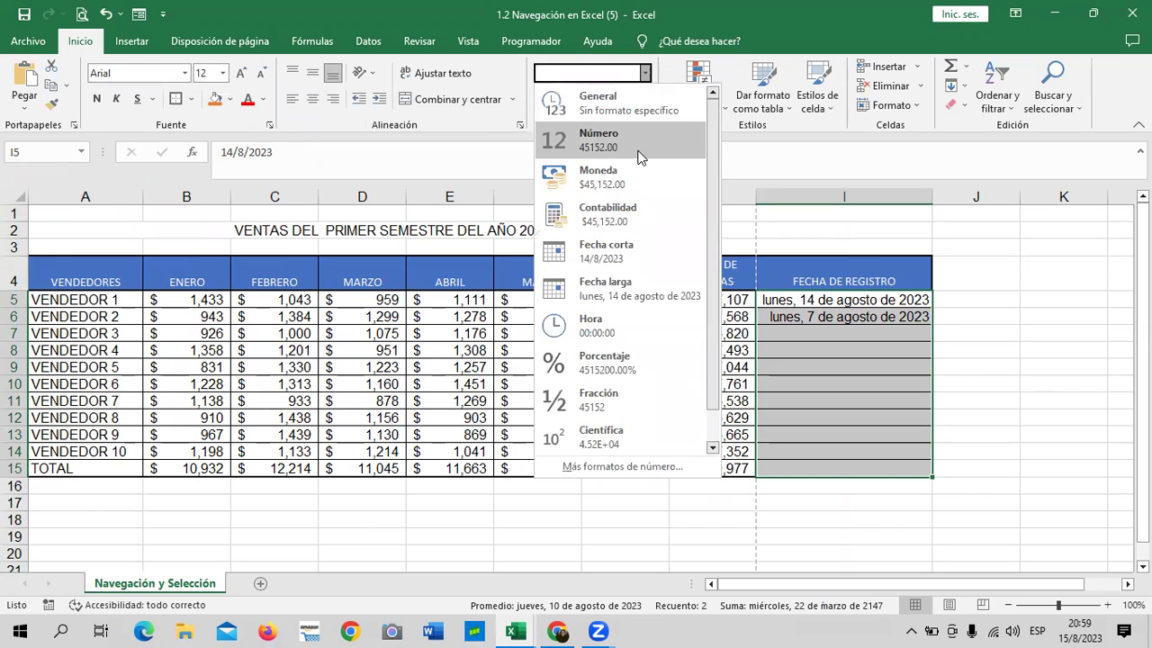
left_click(630, 249)
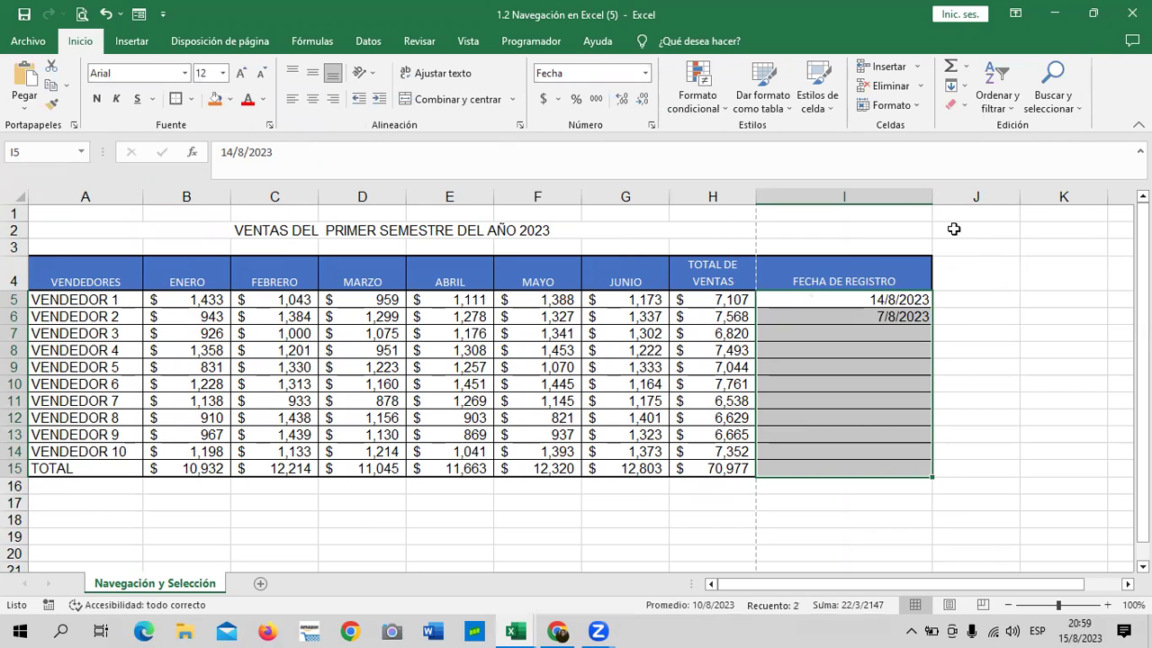
left_click_drag(903, 202, 845, 214)
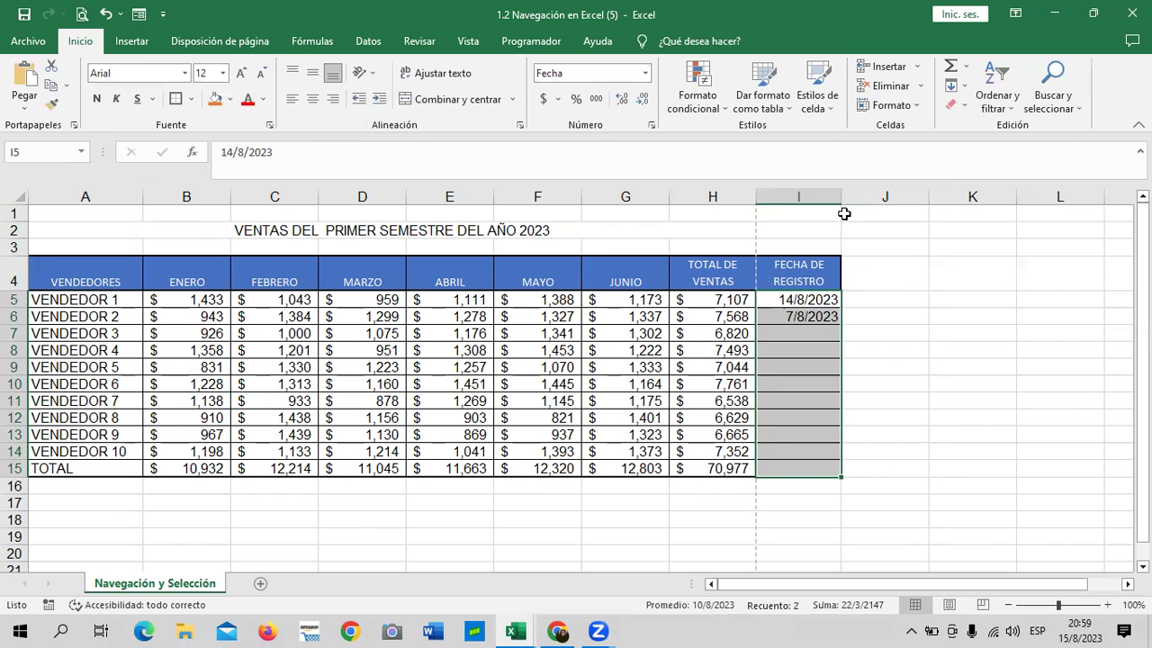
left_click(851, 350)
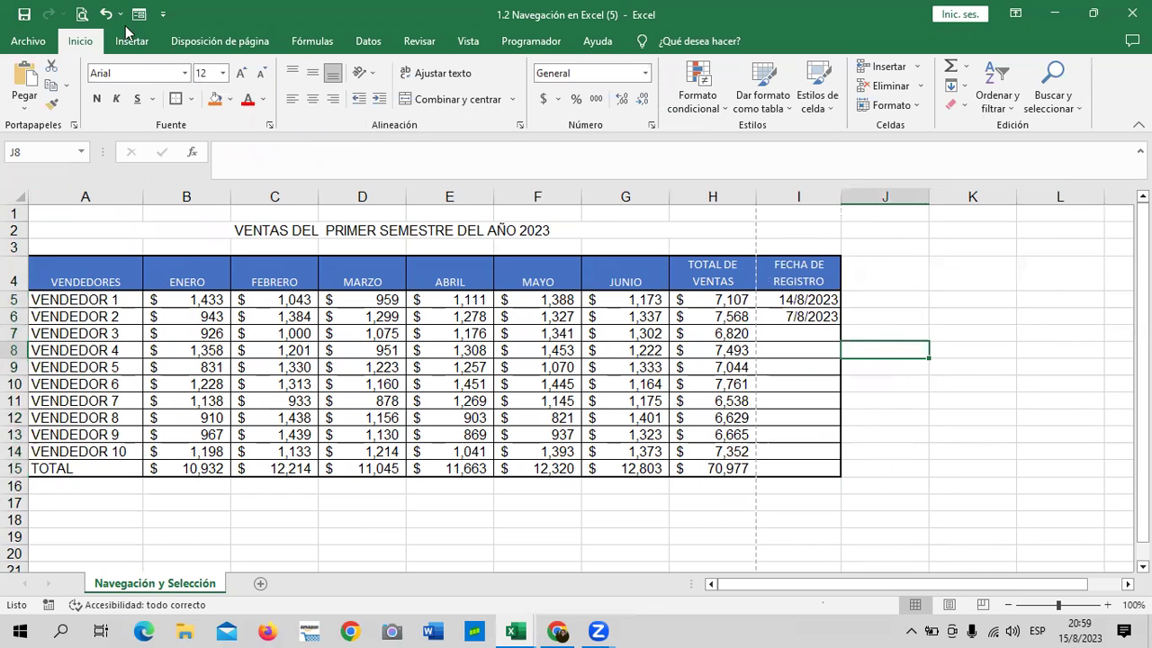
Drag the left and right margins outward in Print Preview until the table fits 1 de 1
left_click(81, 14)
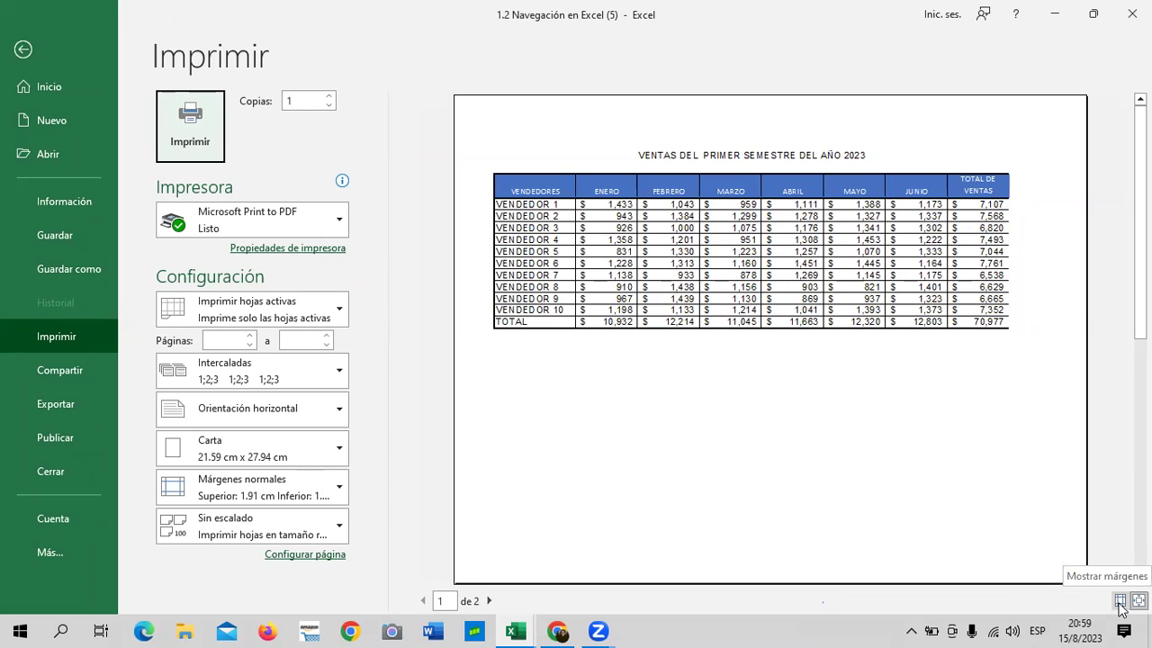
left_click(1120, 600)
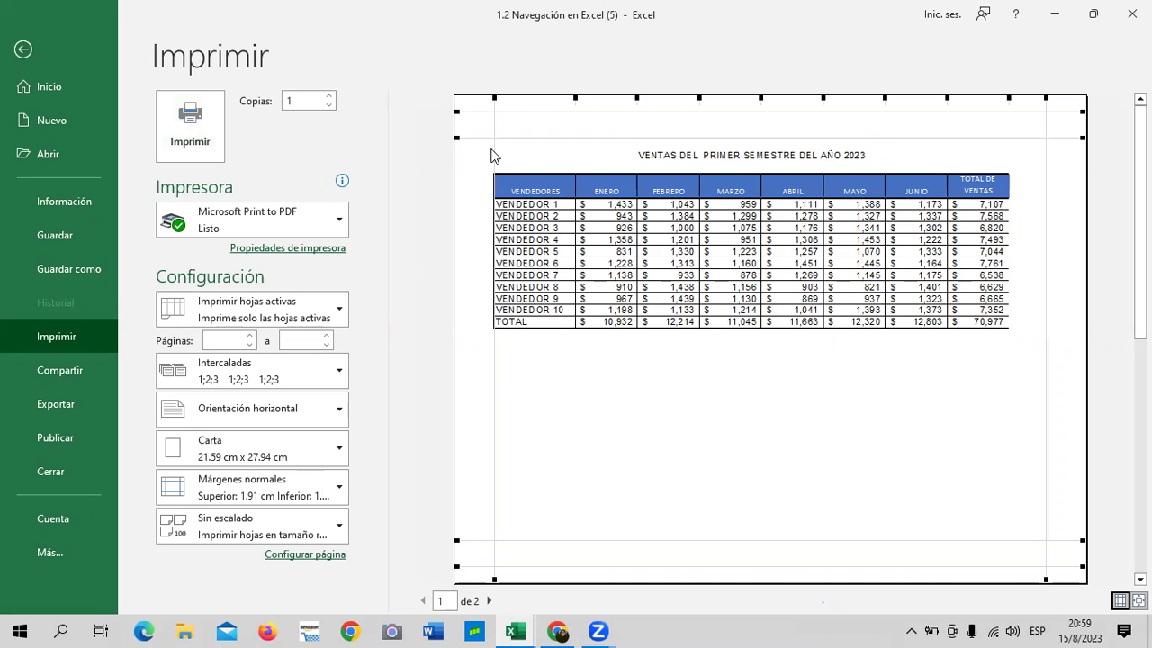
left_click_drag(493, 150, 469, 145)
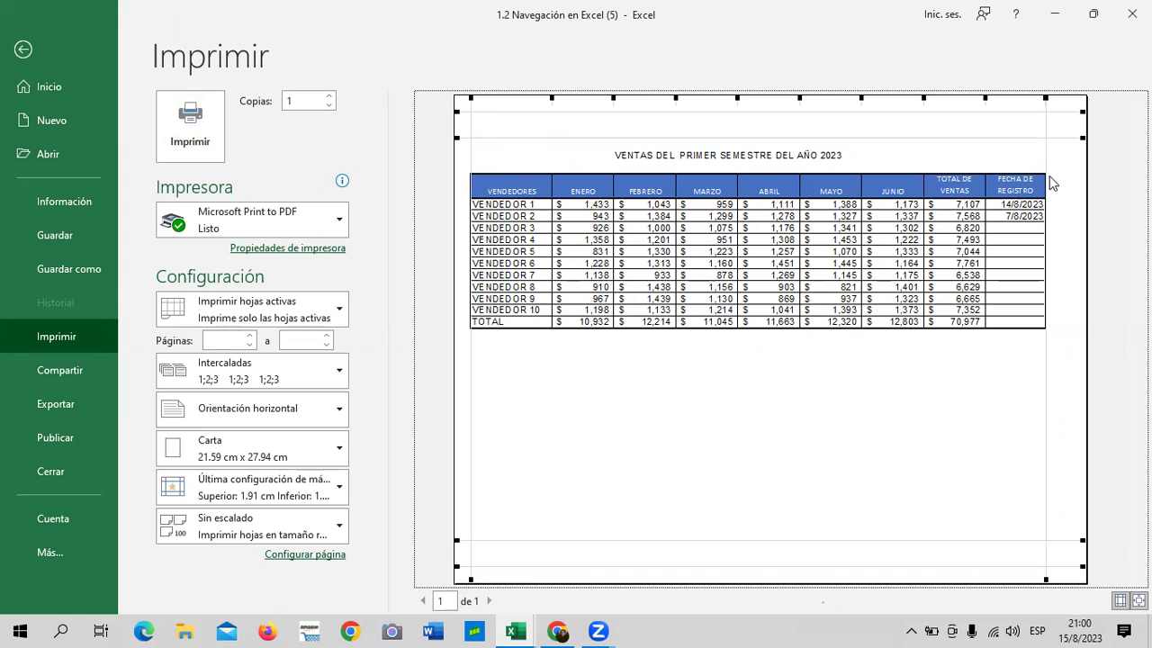
left_click_drag(1044, 159, 1065, 164)
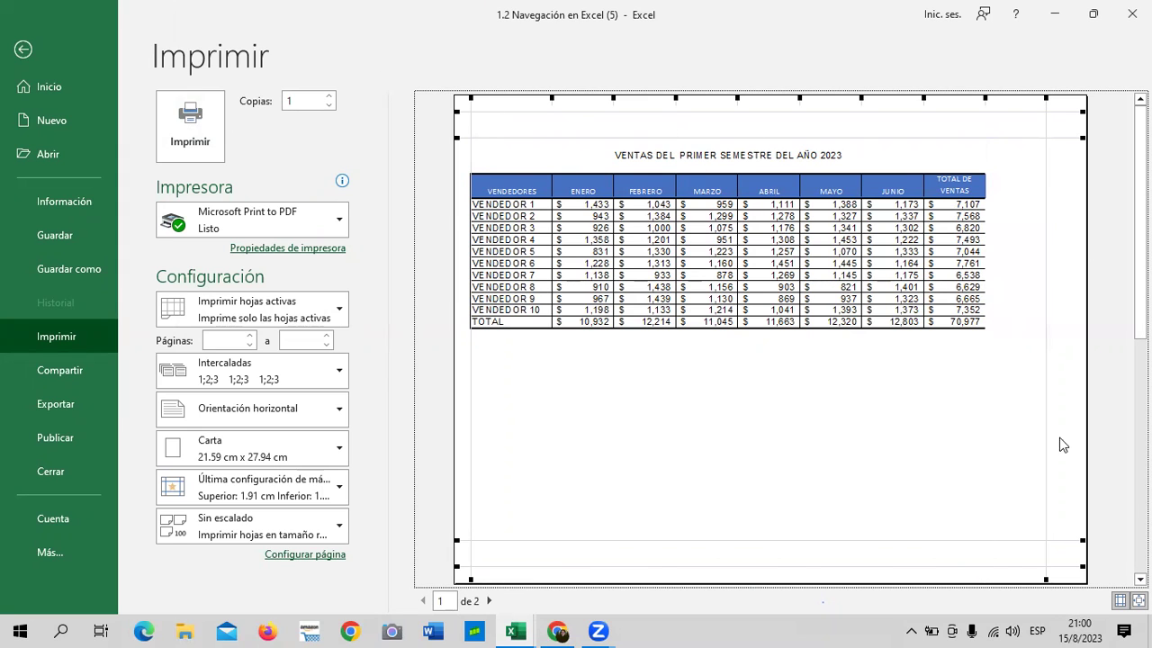
left_click_drag(1043, 523, 1069, 517)
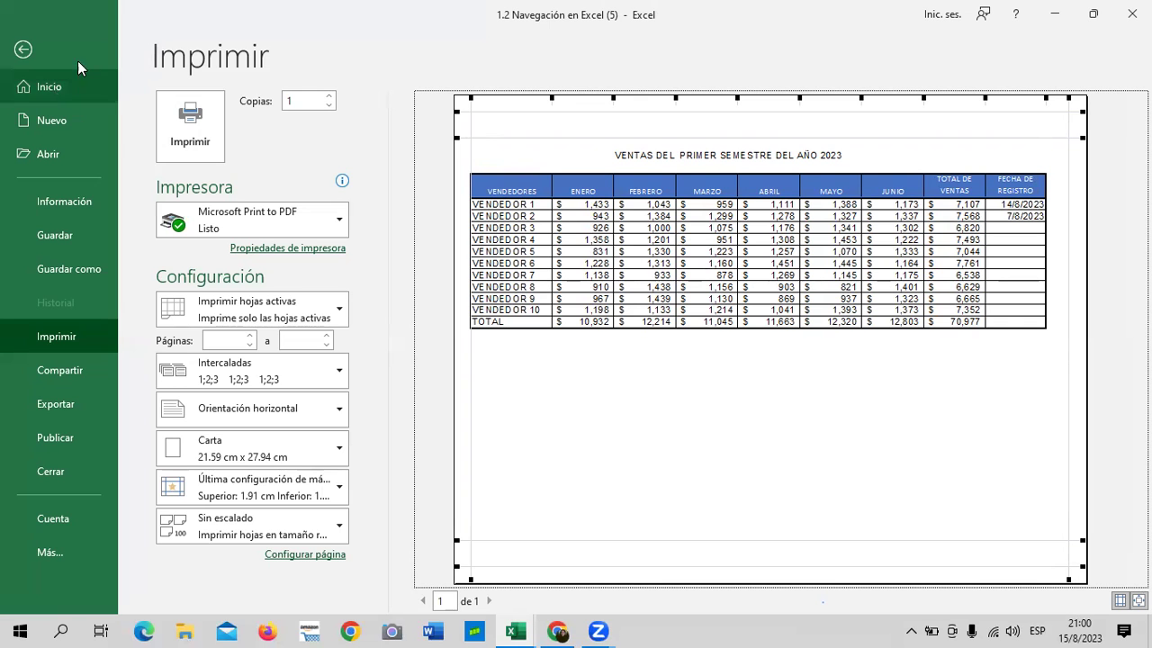
left_click(27, 52)
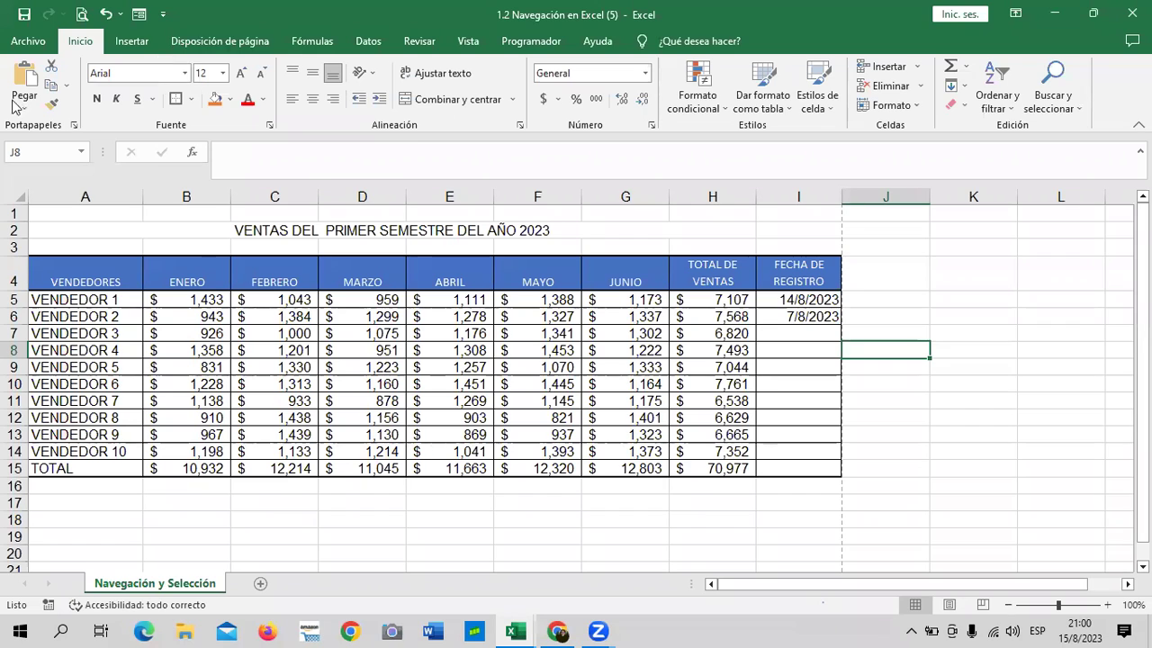
left_click(185, 45)
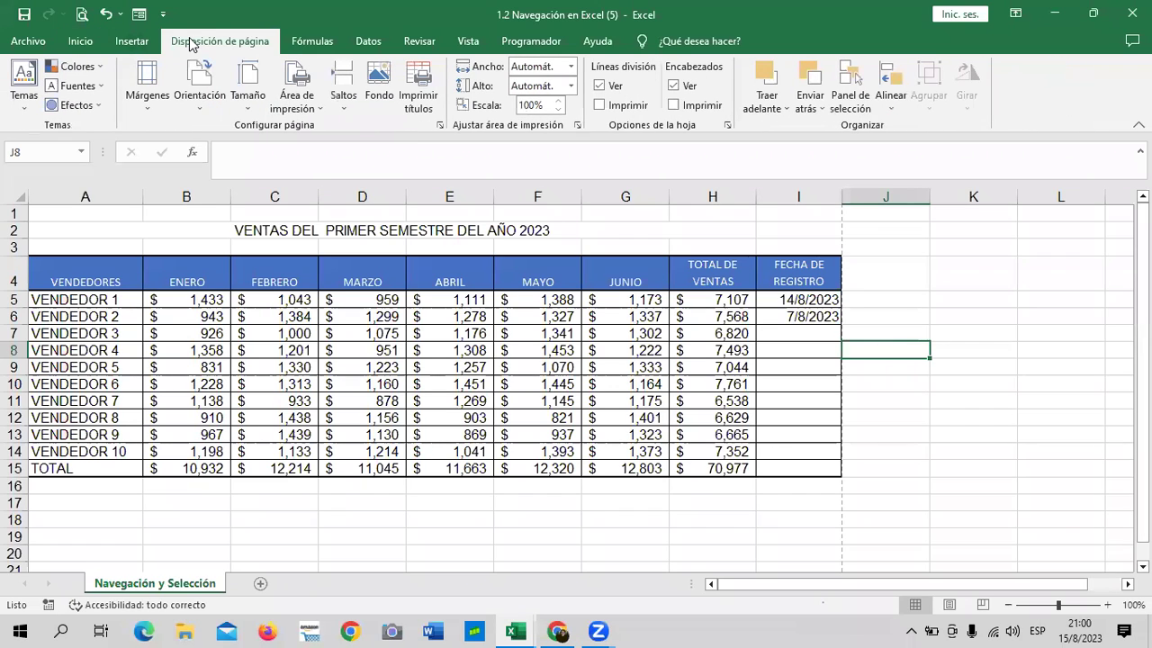